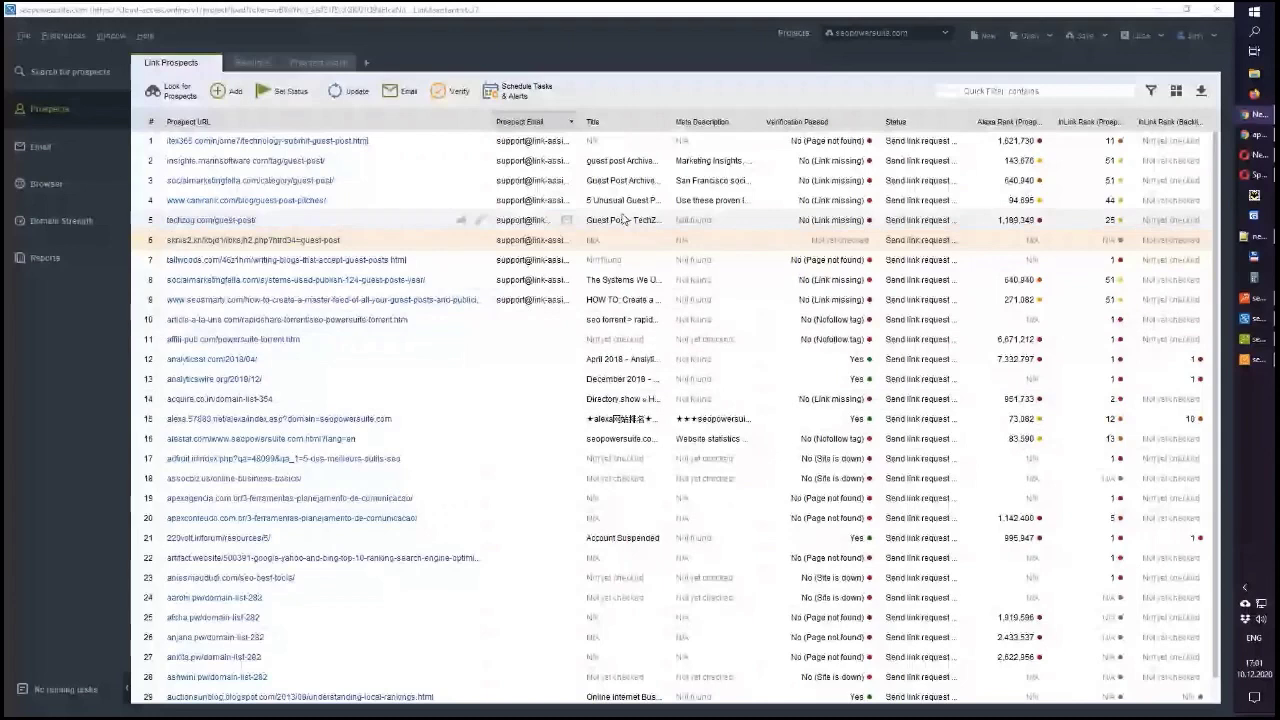
click(607, 98)
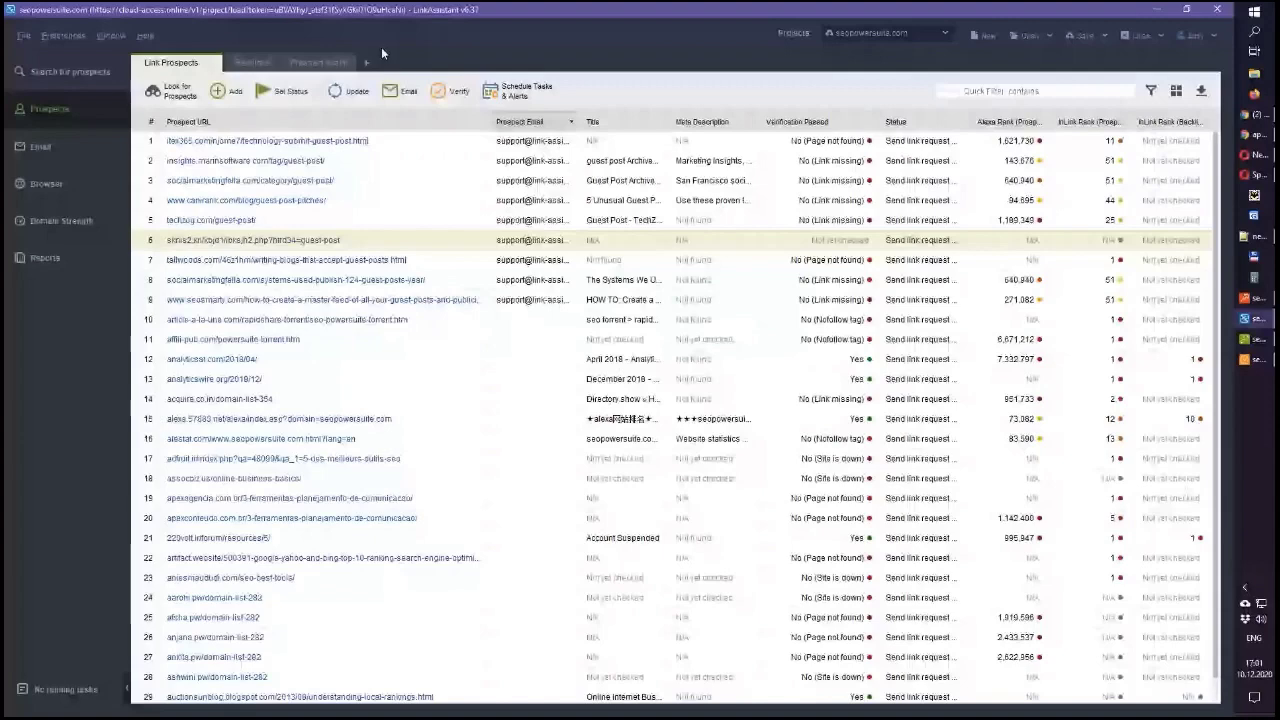
click(82, 72)
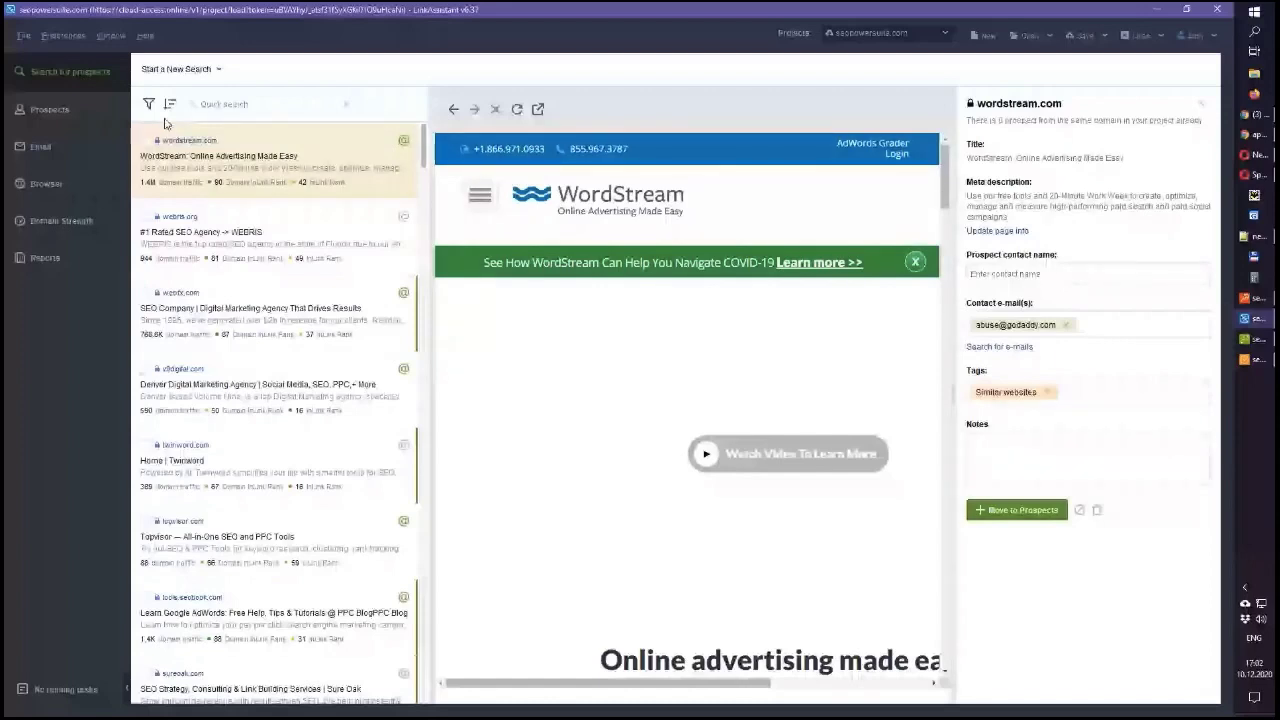
click(975, 36)
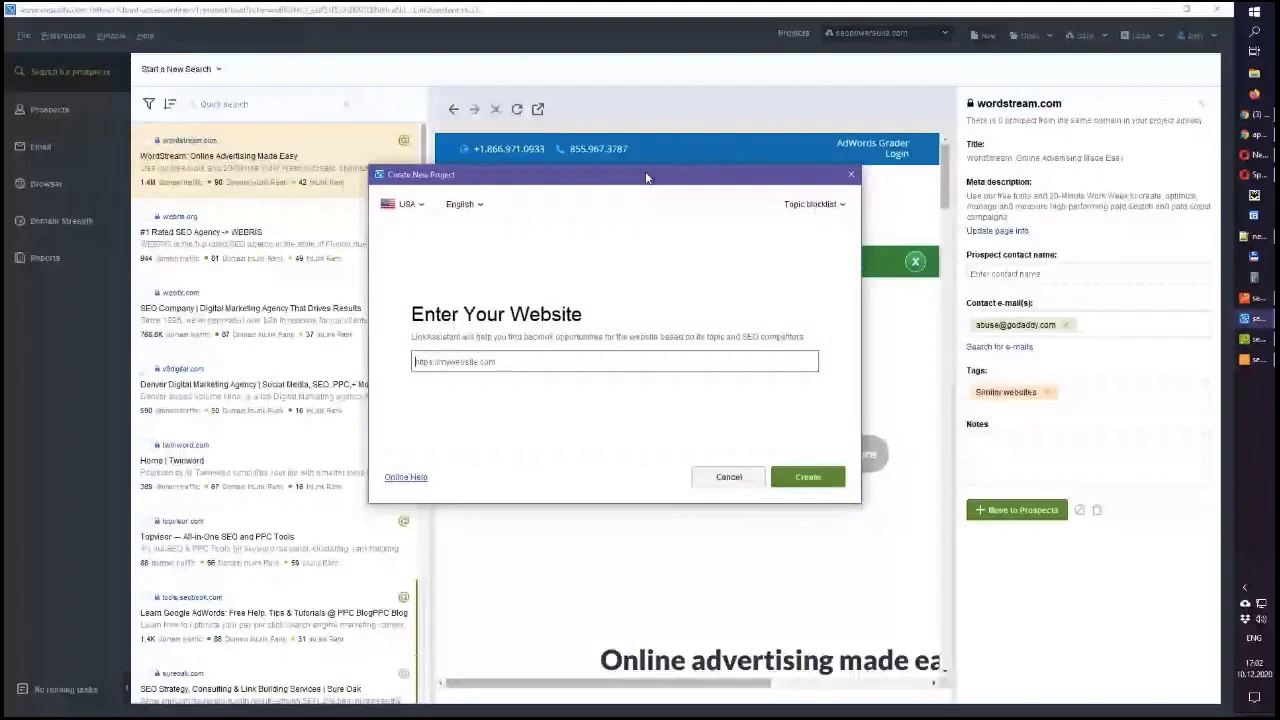
click(530, 361)
text(seopower)
click(631, 382)
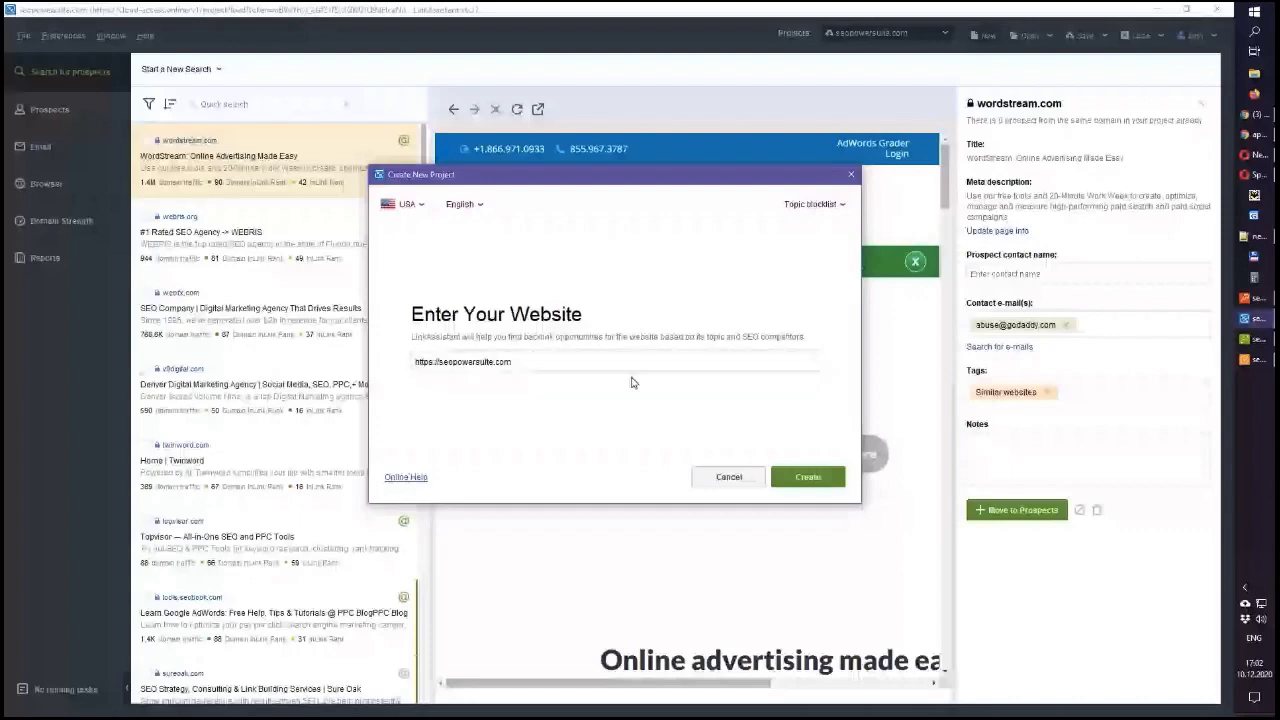
key(Return)
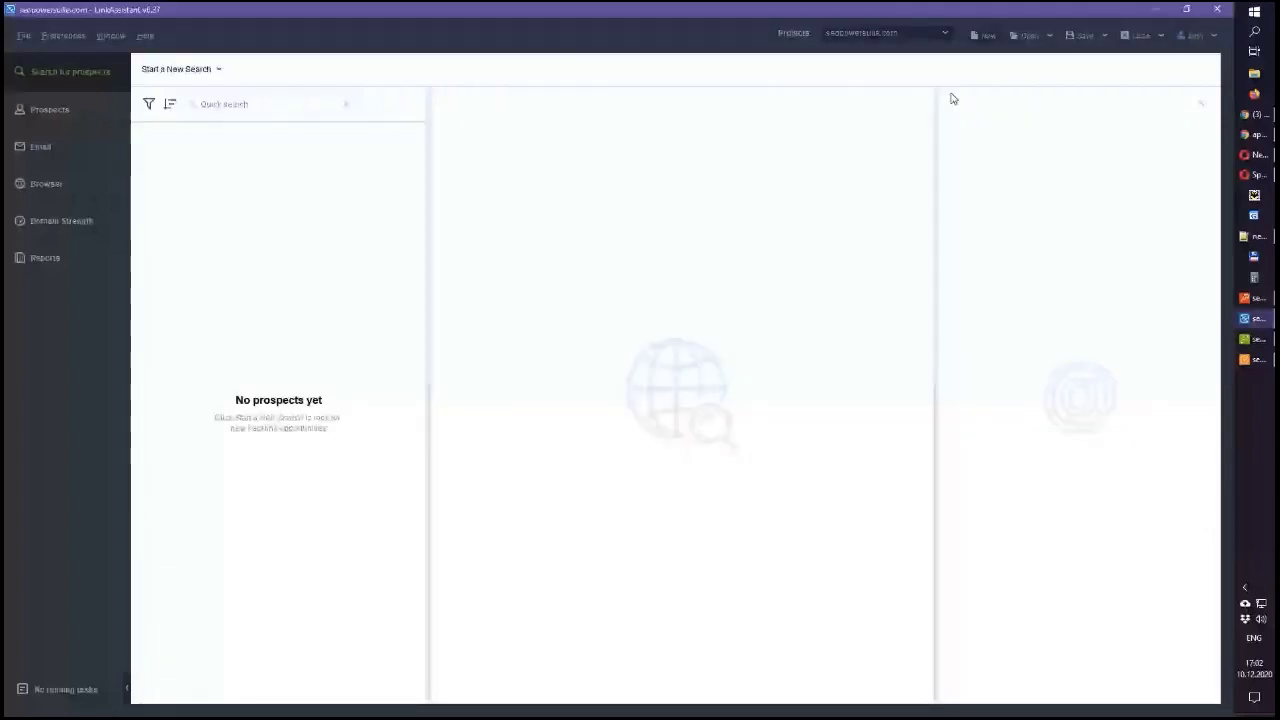
Start another new project, enter the Link-Assistant website address, and look at the topic blocklist option
click(968, 37)
text(link-assistan)
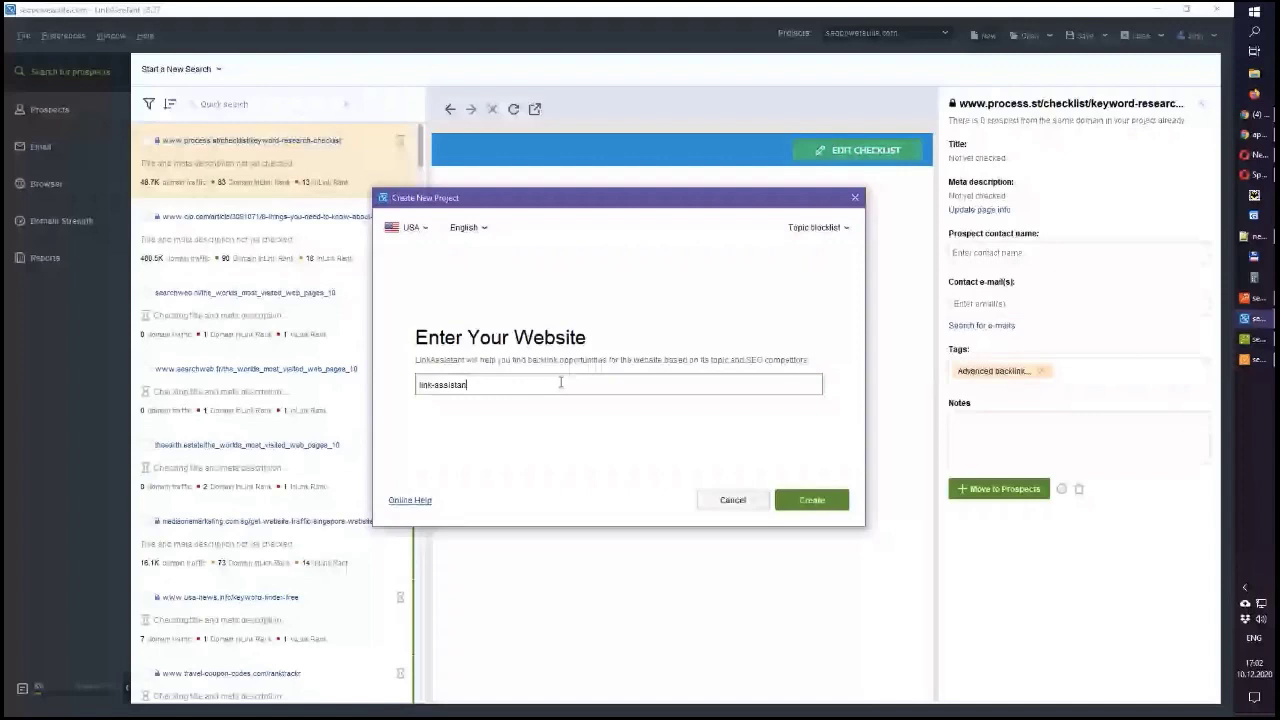
text(t.com)
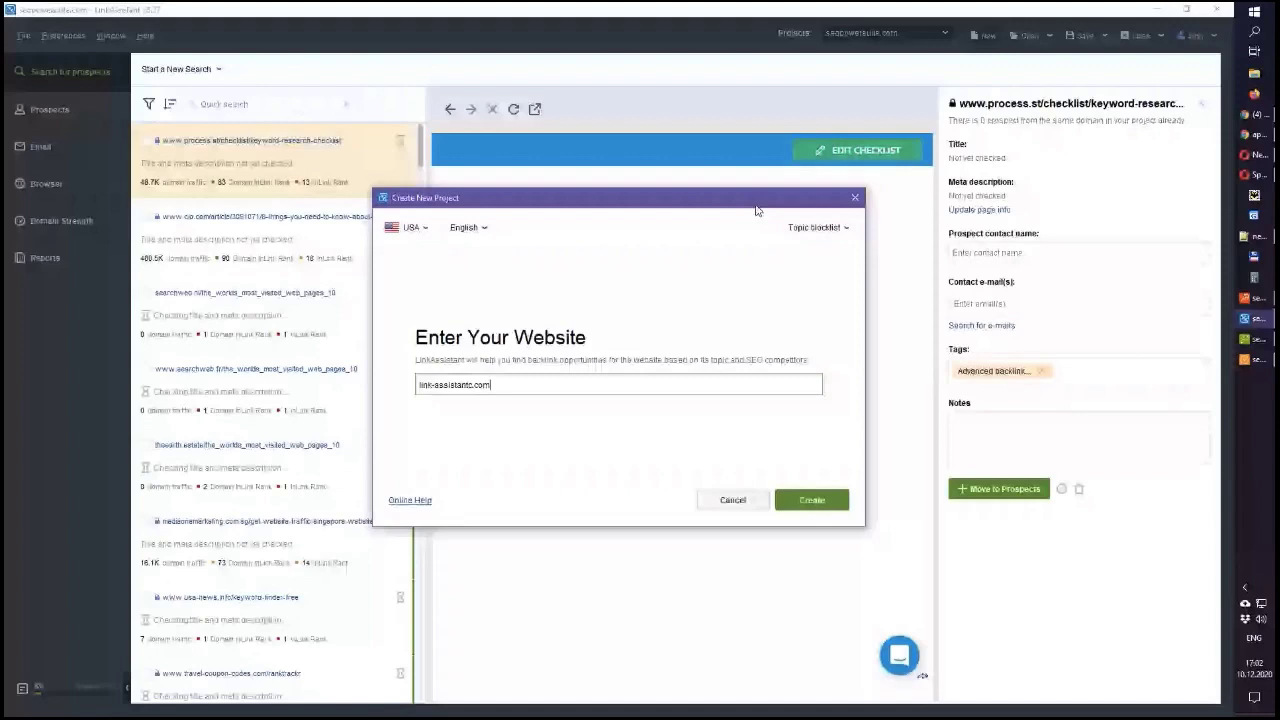
click(815, 227)
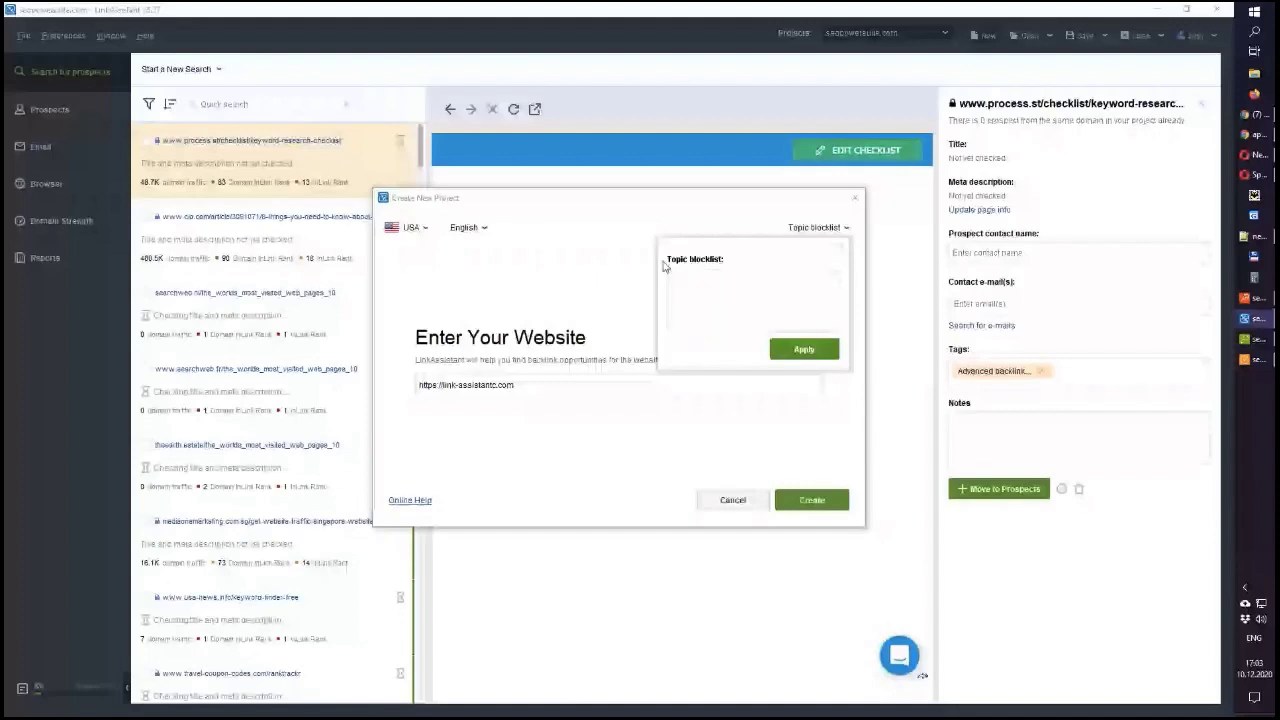
click(668, 270)
click(596, 257)
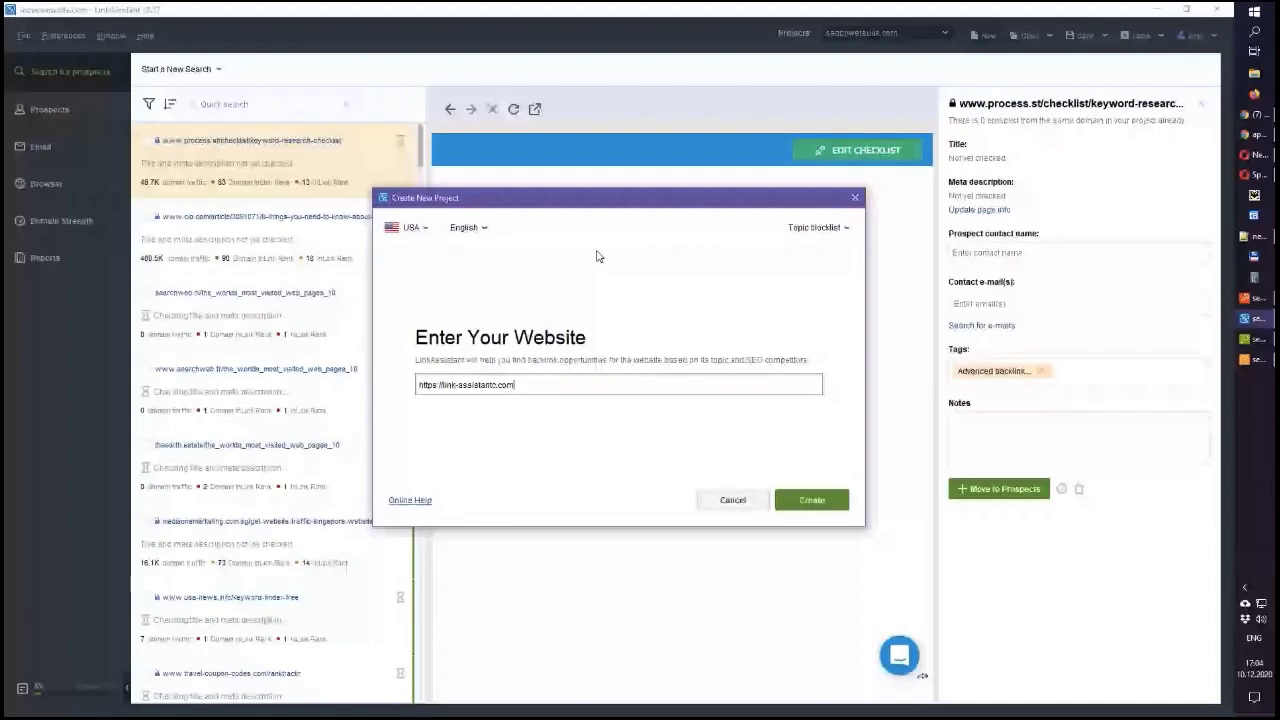
key(BackSpace)
key(BackSpace)
key(BackSpace)
key(BackSpace)
key(BackSpace)
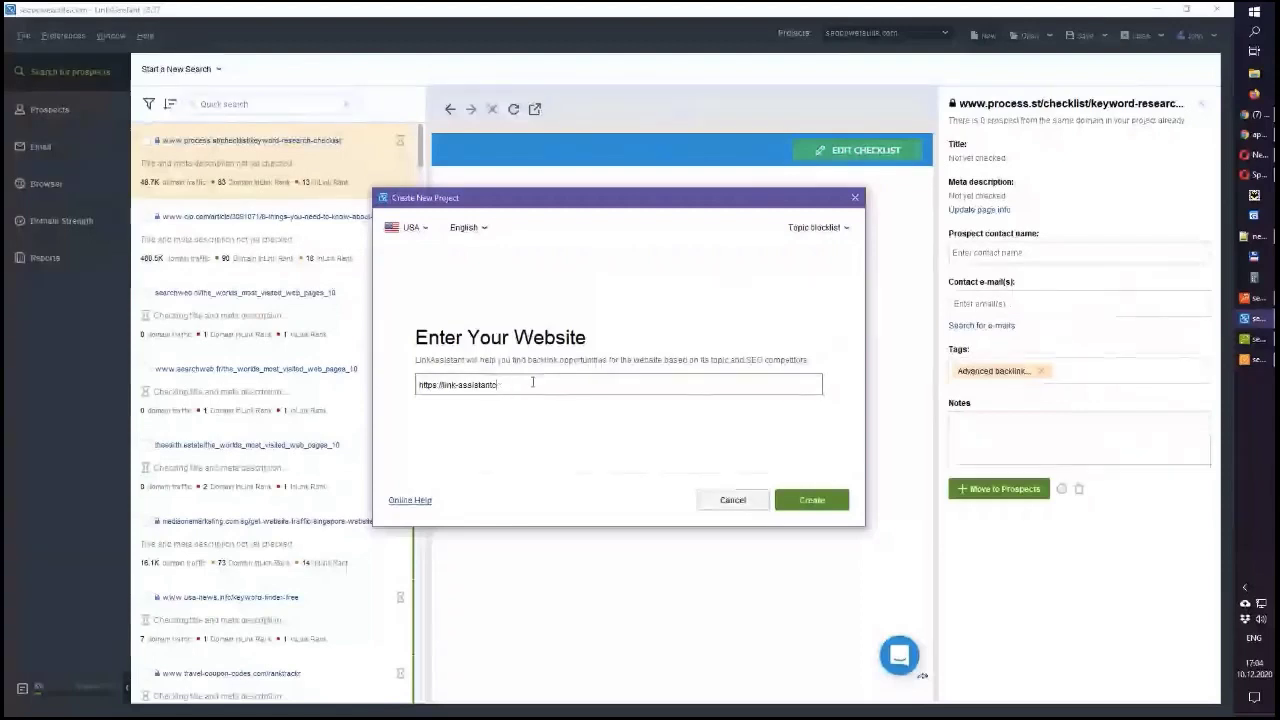
text(.com)
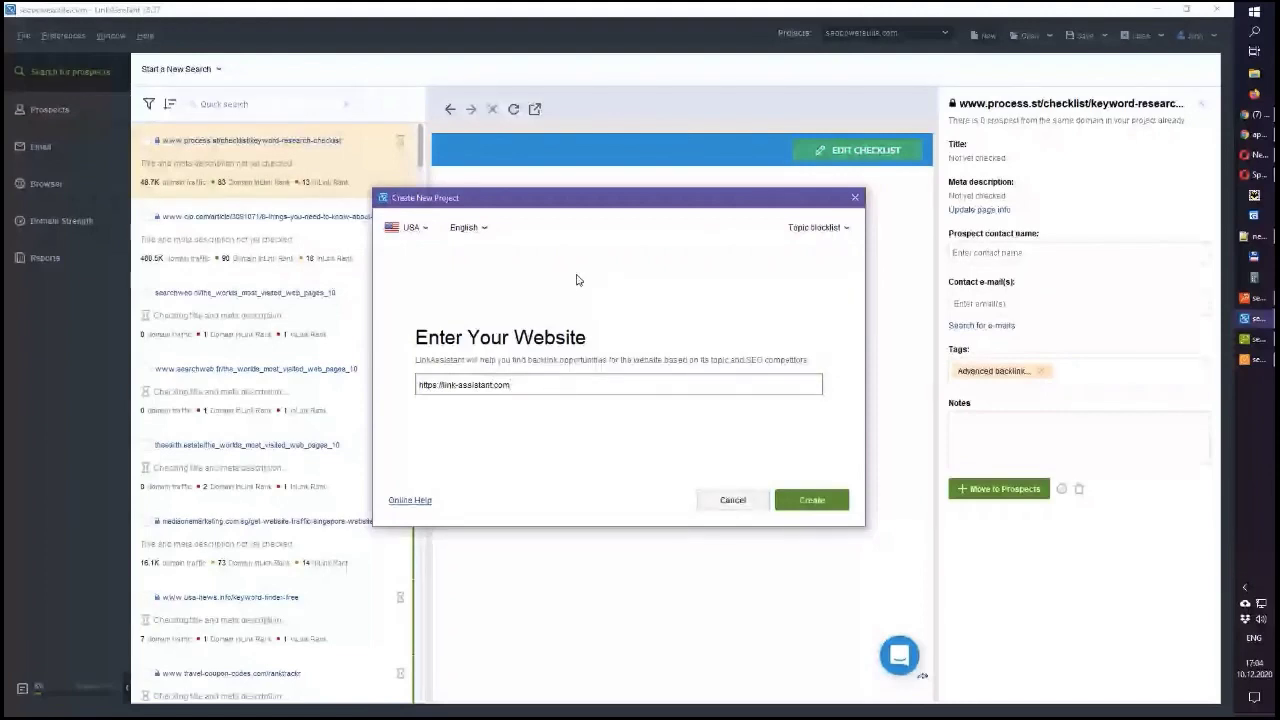
key(Return)
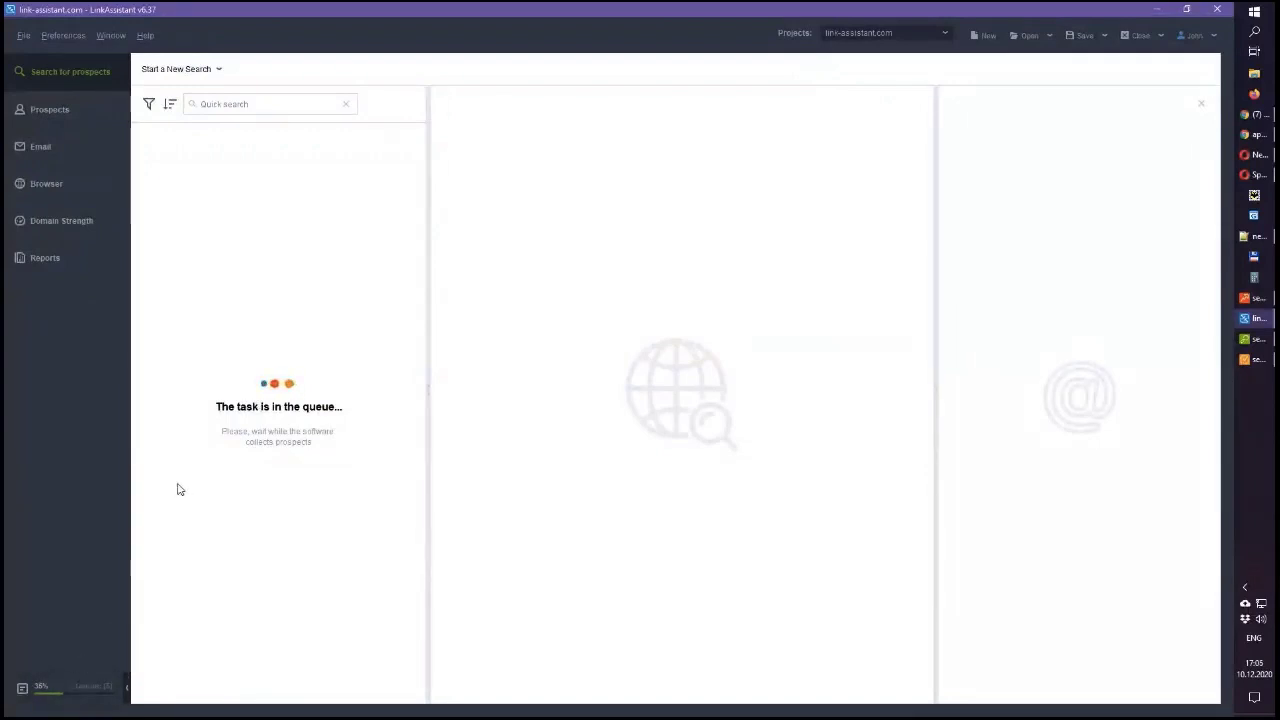
Switch to the cloud-stored seopowersuite.com project and dismiss the antivirus alert
click(856, 33)
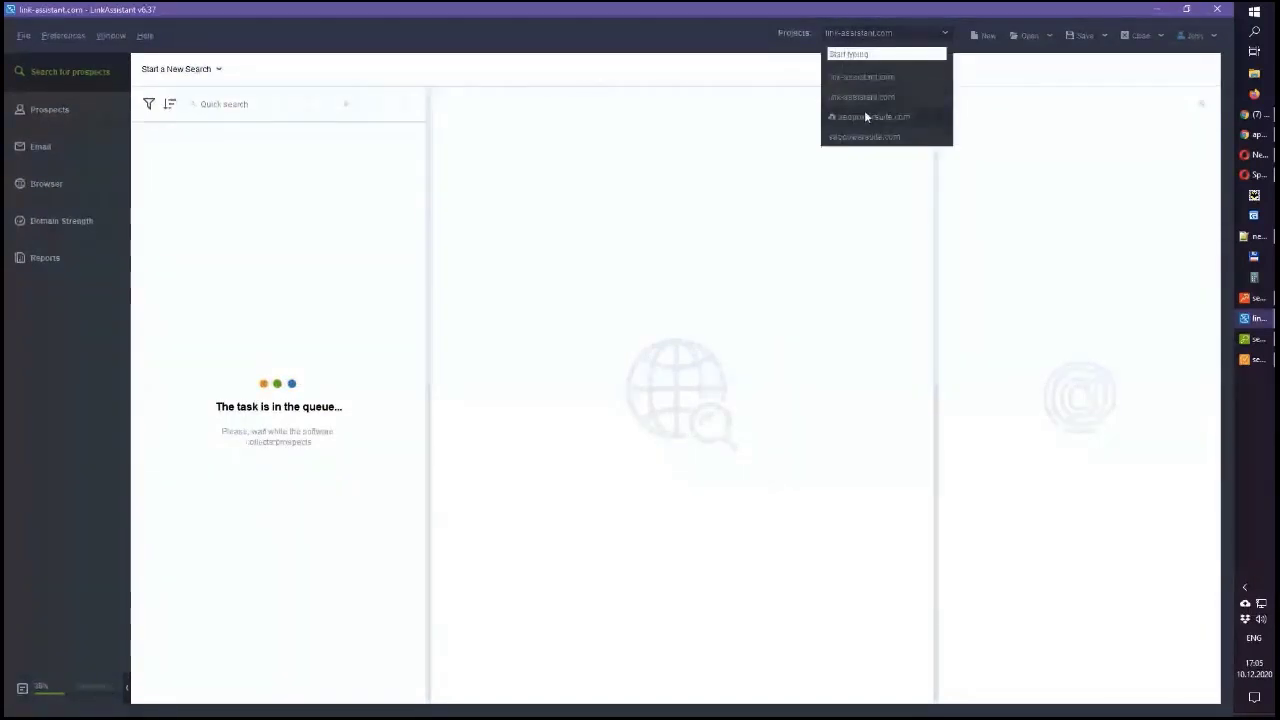
click(864, 110)
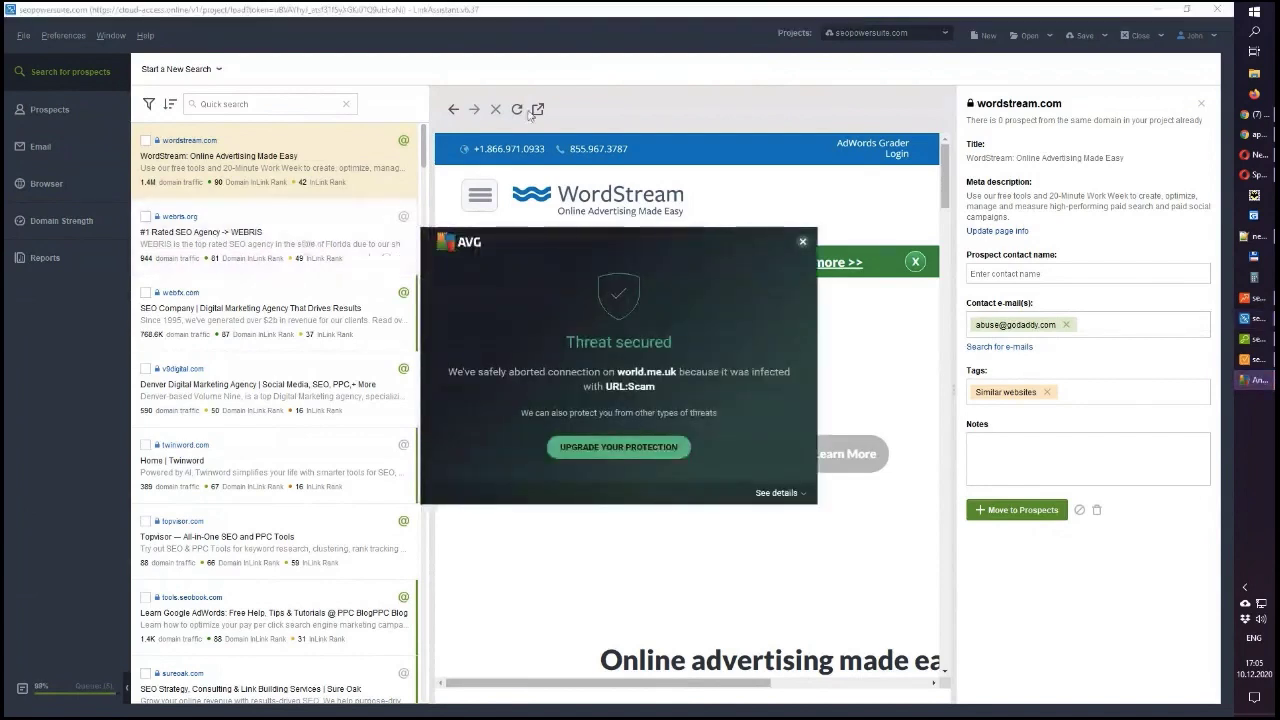
click(802, 241)
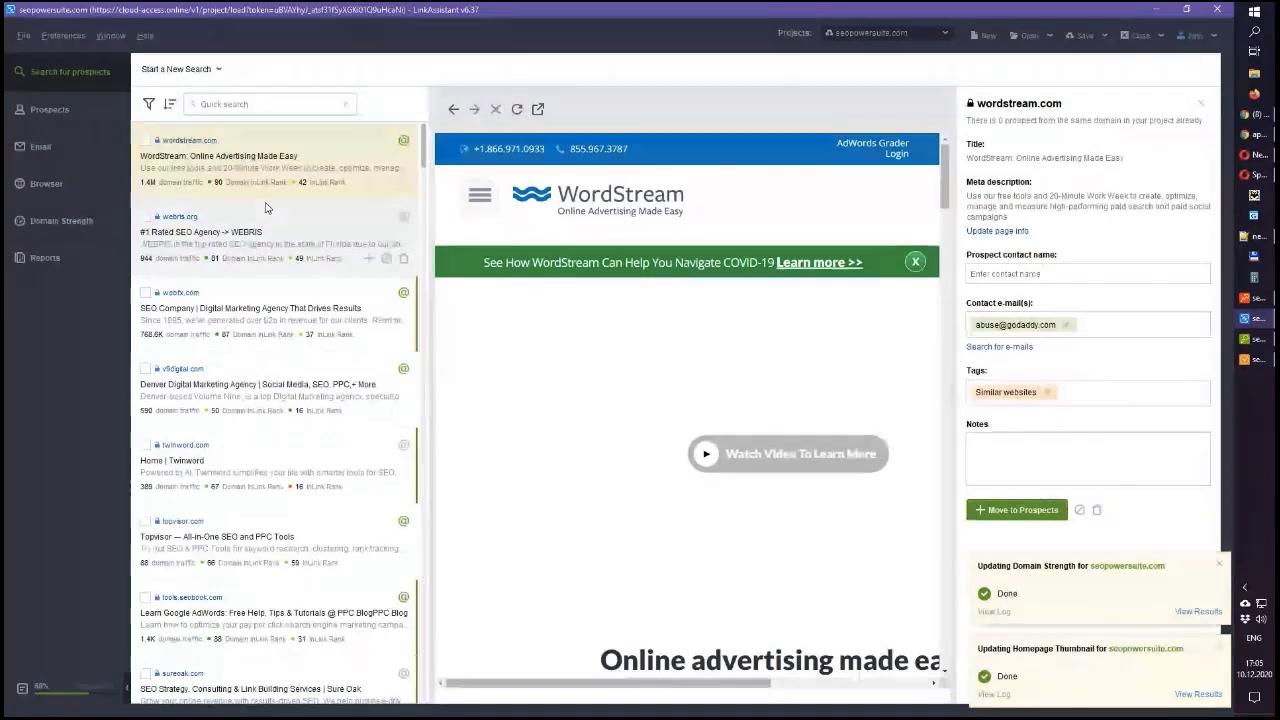
mouse_move(423, 154)
mouse_down()
mouse_move(423, 169)
mouse_move(424, 152)
mouse_up()
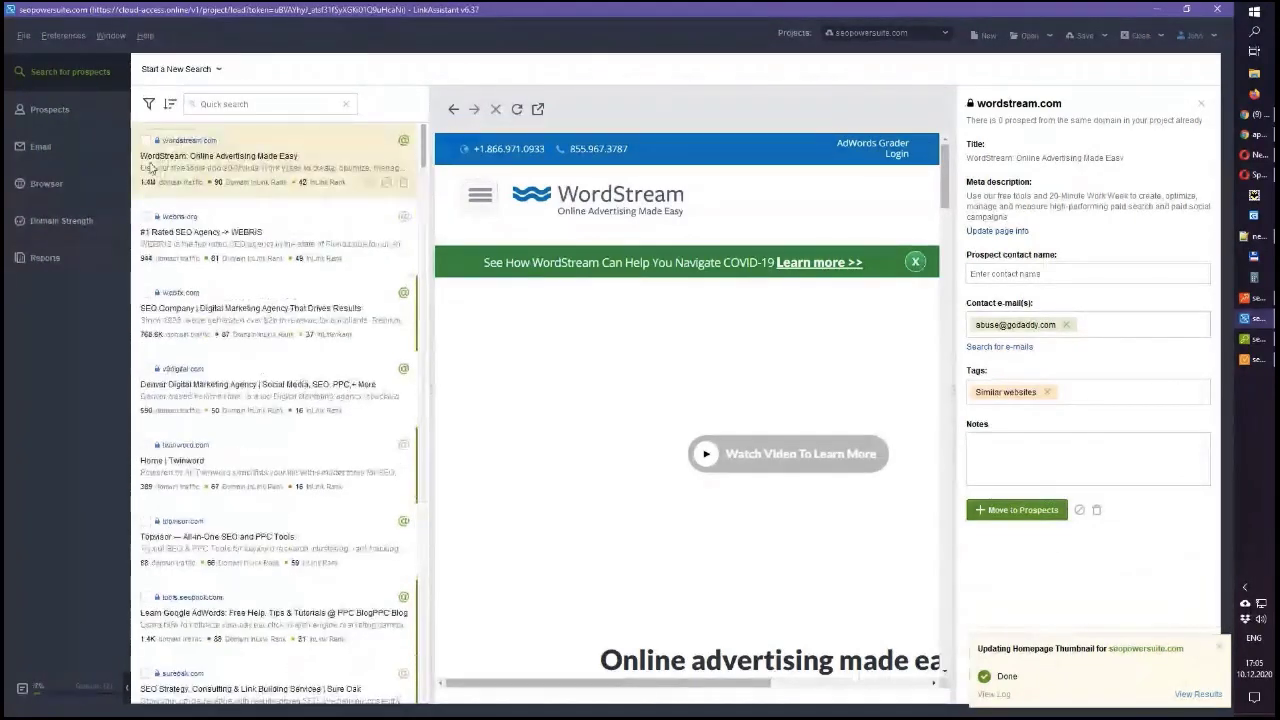
scroll(248, 220, down, 1)
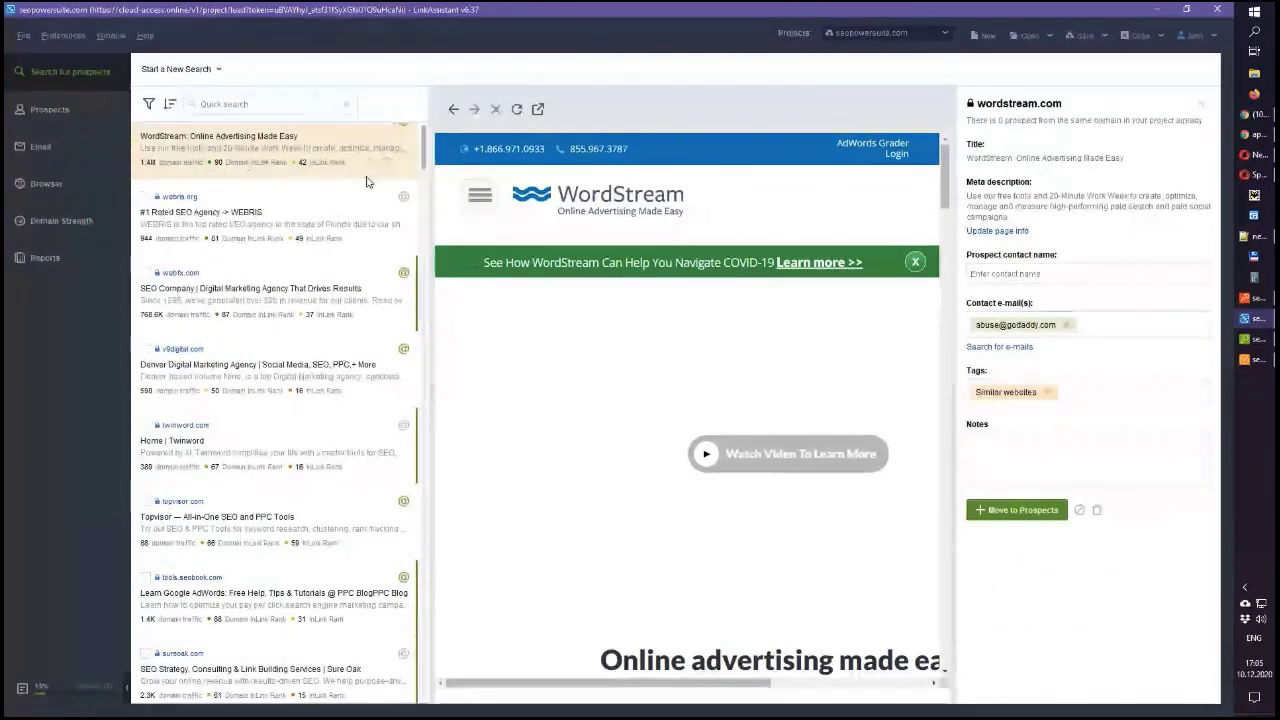
scroll(366, 181, up, 1)
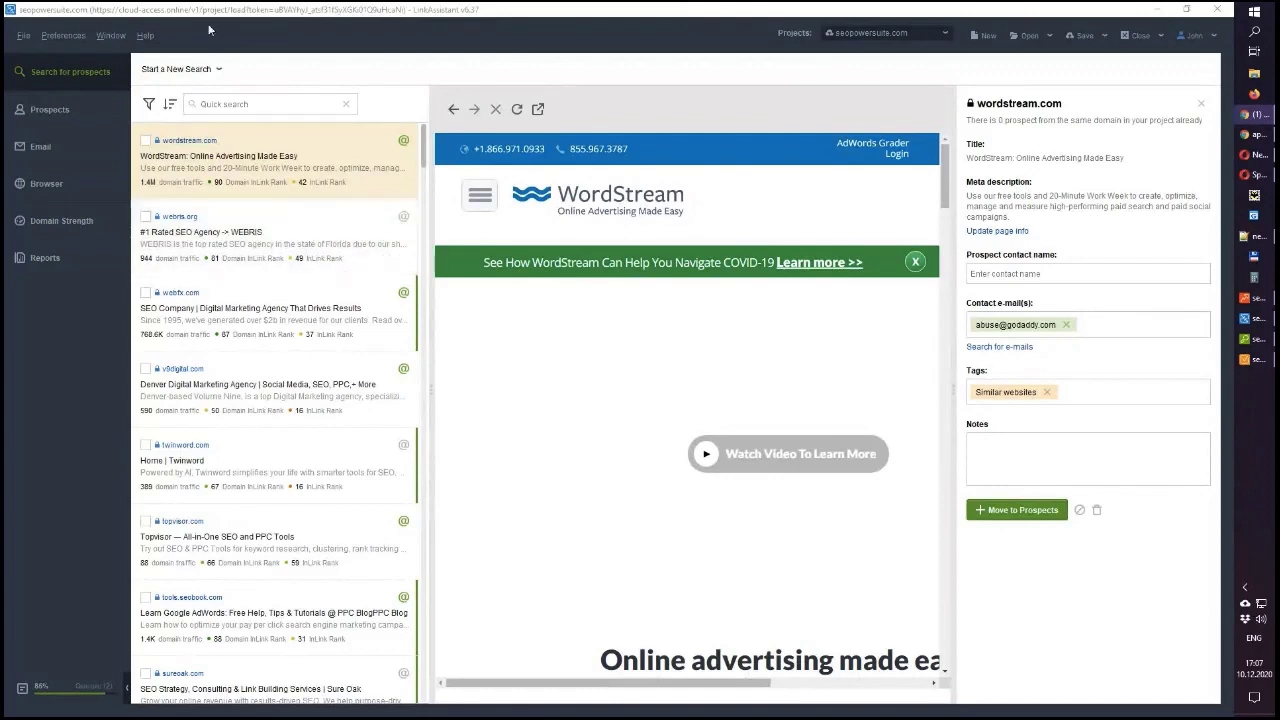
click(178, 66)
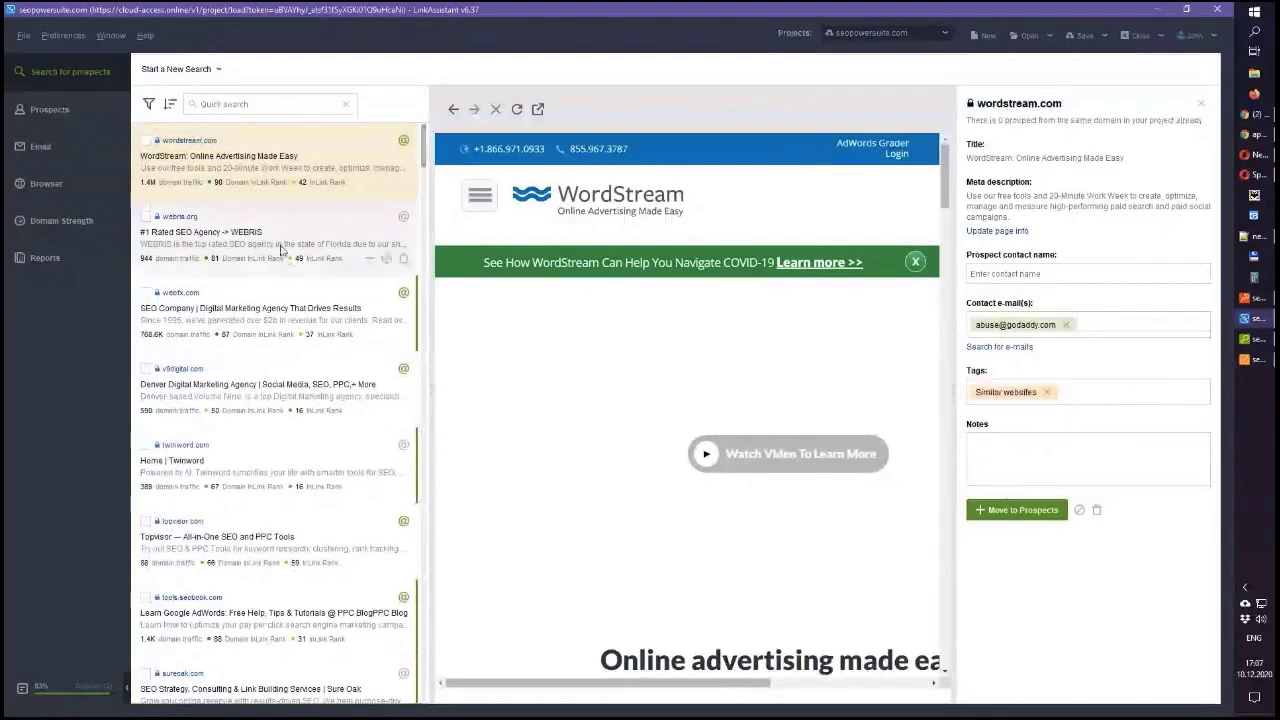
mouse_move(424, 158)
mouse_down()
mouse_move(441, 229)
mouse_move(427, 152)
mouse_up()
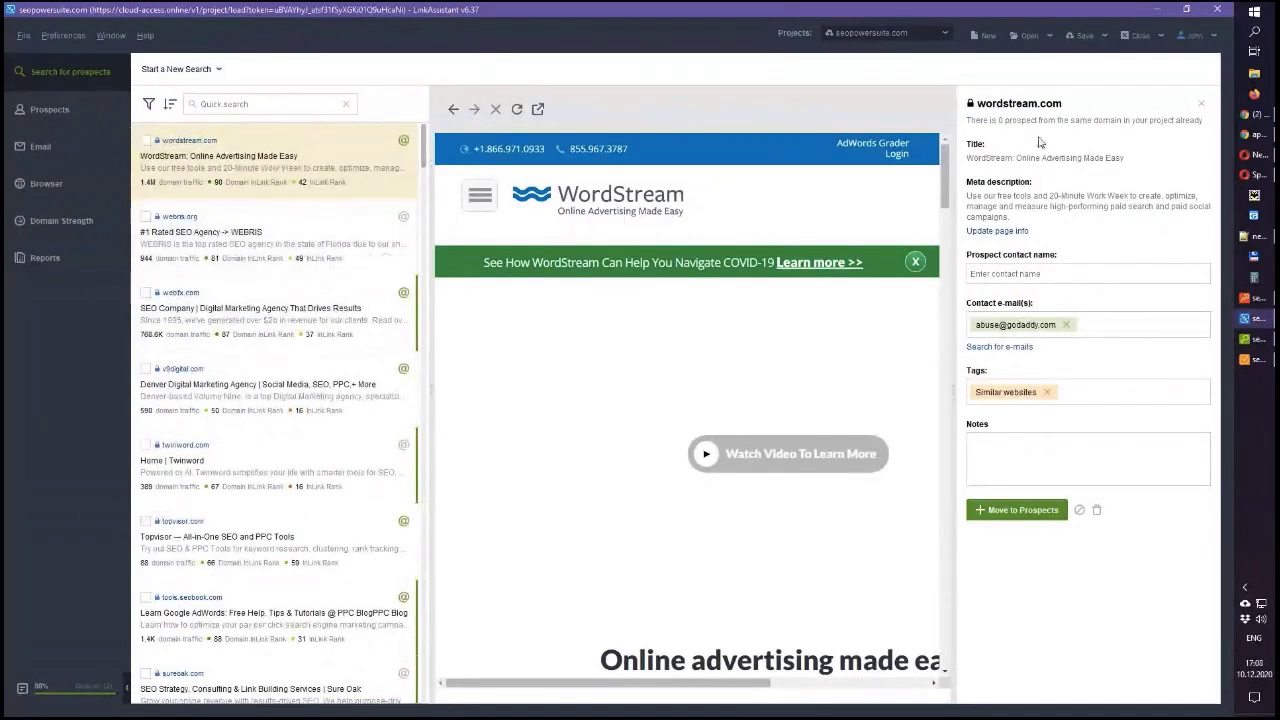
Hide the prospect details to widen the page preview, and look through the webfx.com page in it
click(1200, 104)
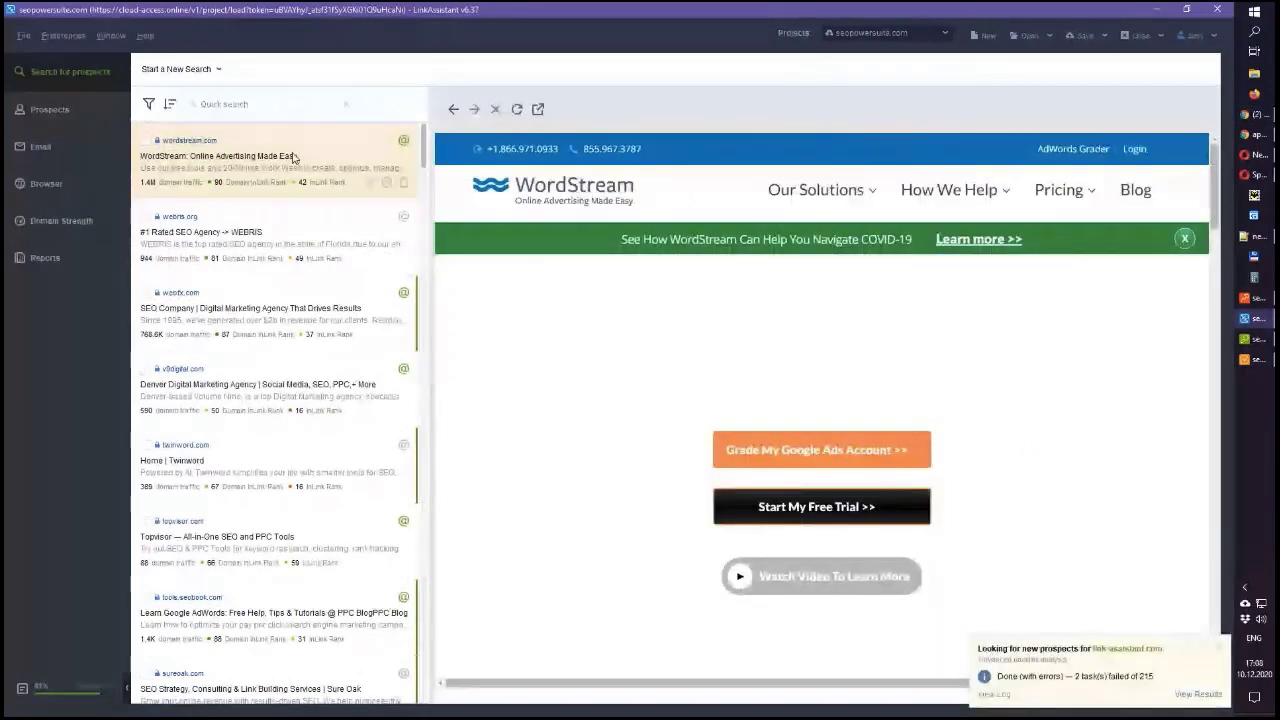
click(346, 345)
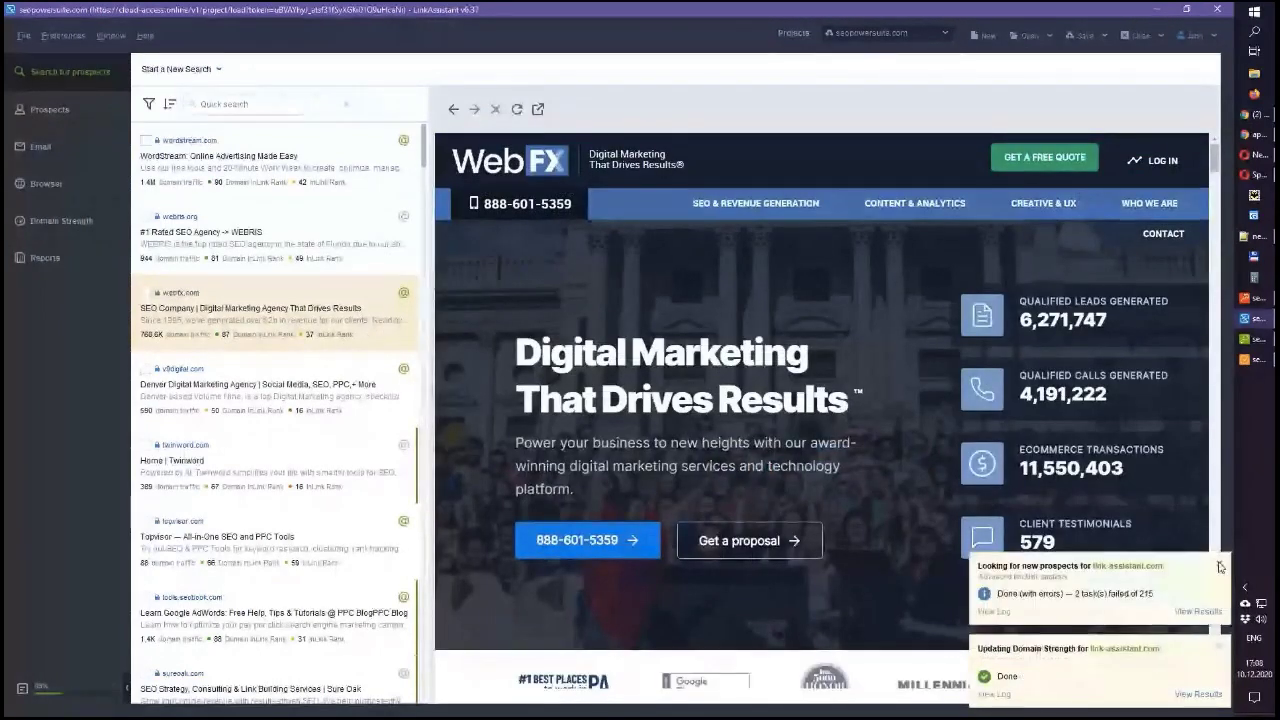
scroll(1217, 610, down, 5)
click(1217, 648)
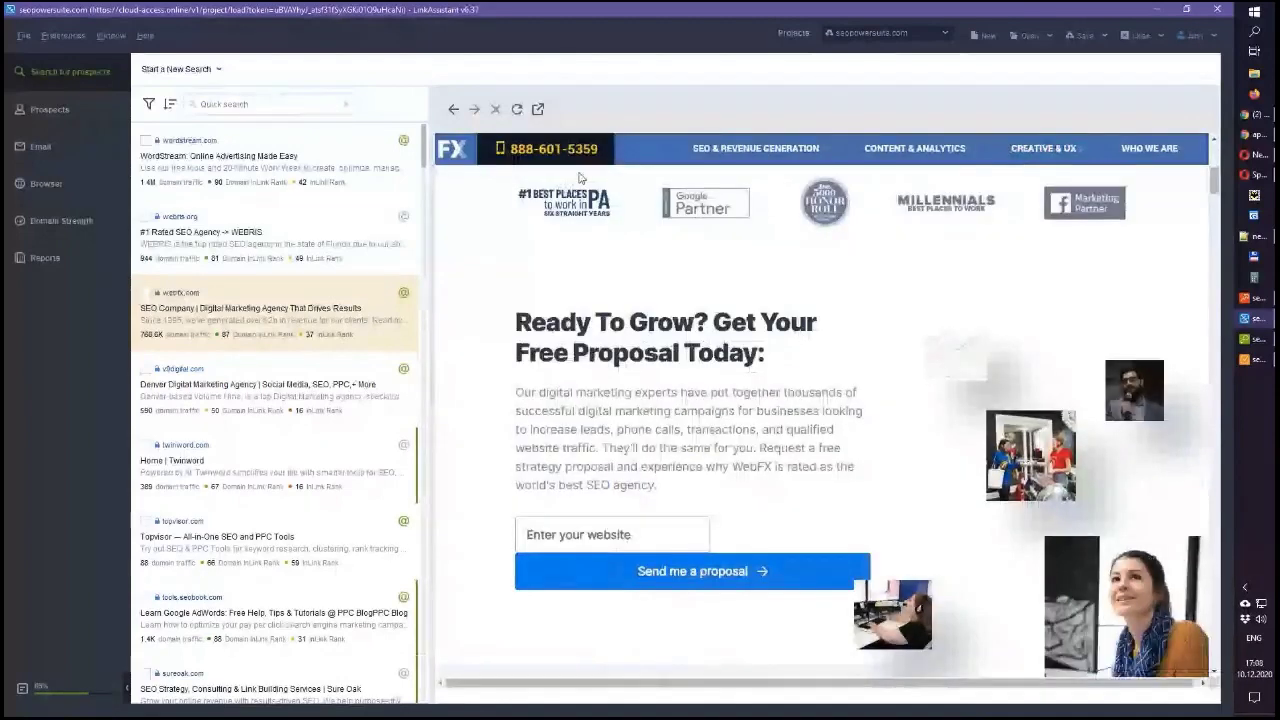
click(92, 692)
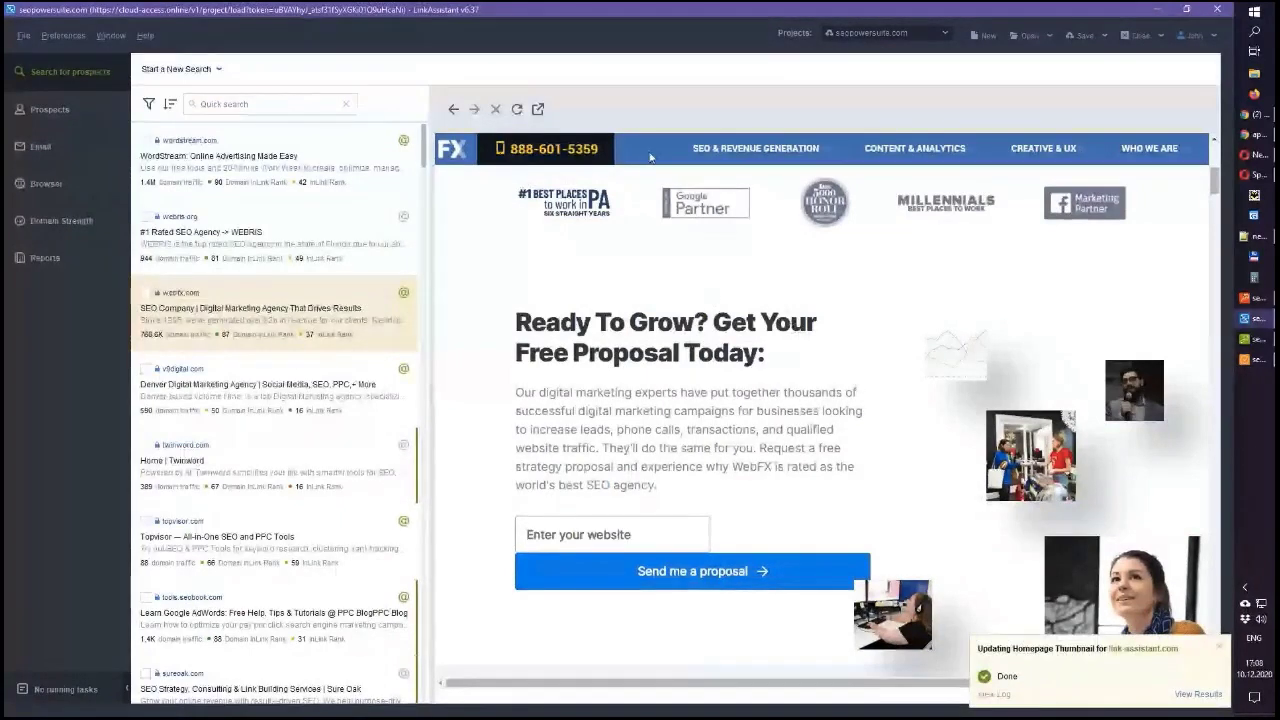
Display the contact details for webfx.com and examine them alongside its page preview
click(404, 293)
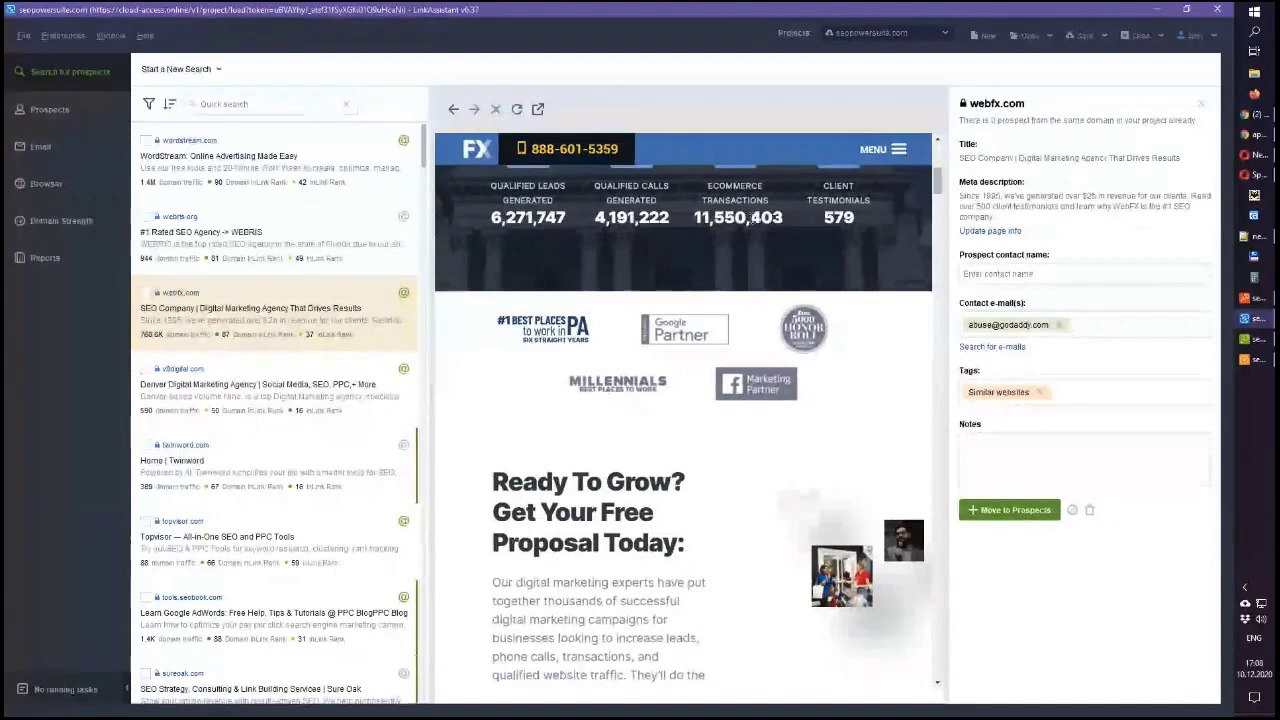
scroll(707, 346, up, 1)
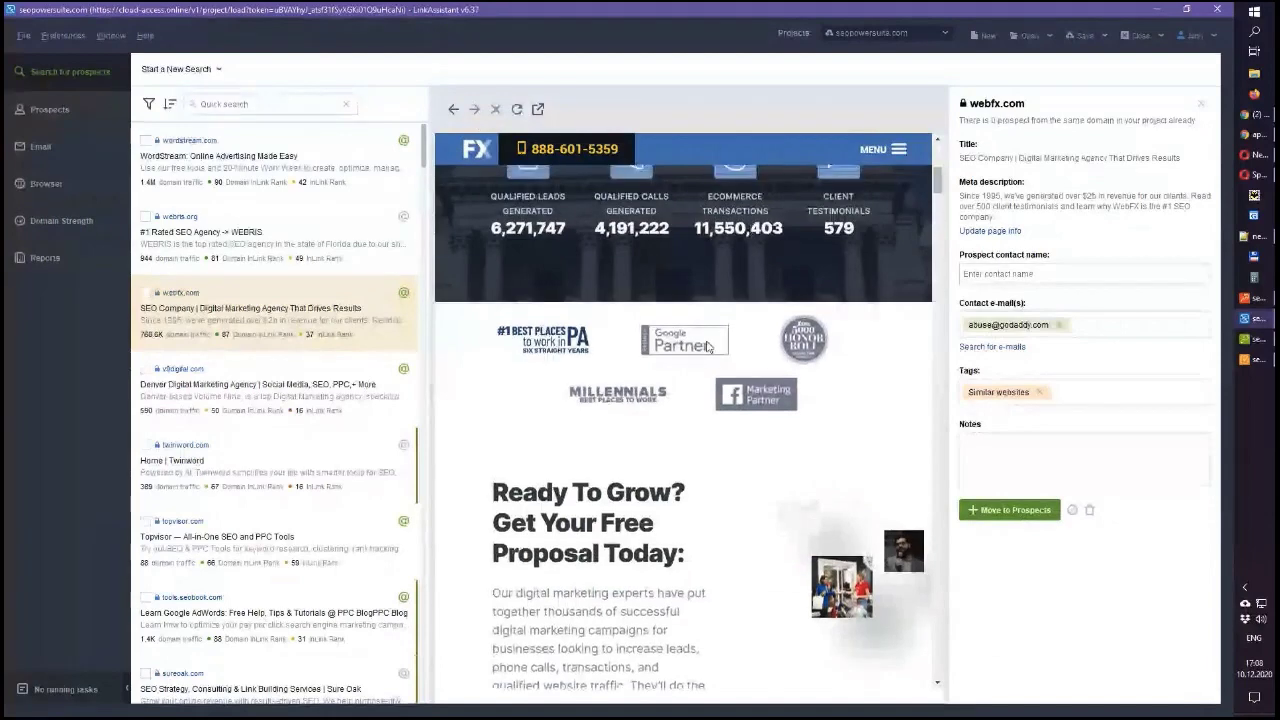
scroll(798, 248, up, 5)
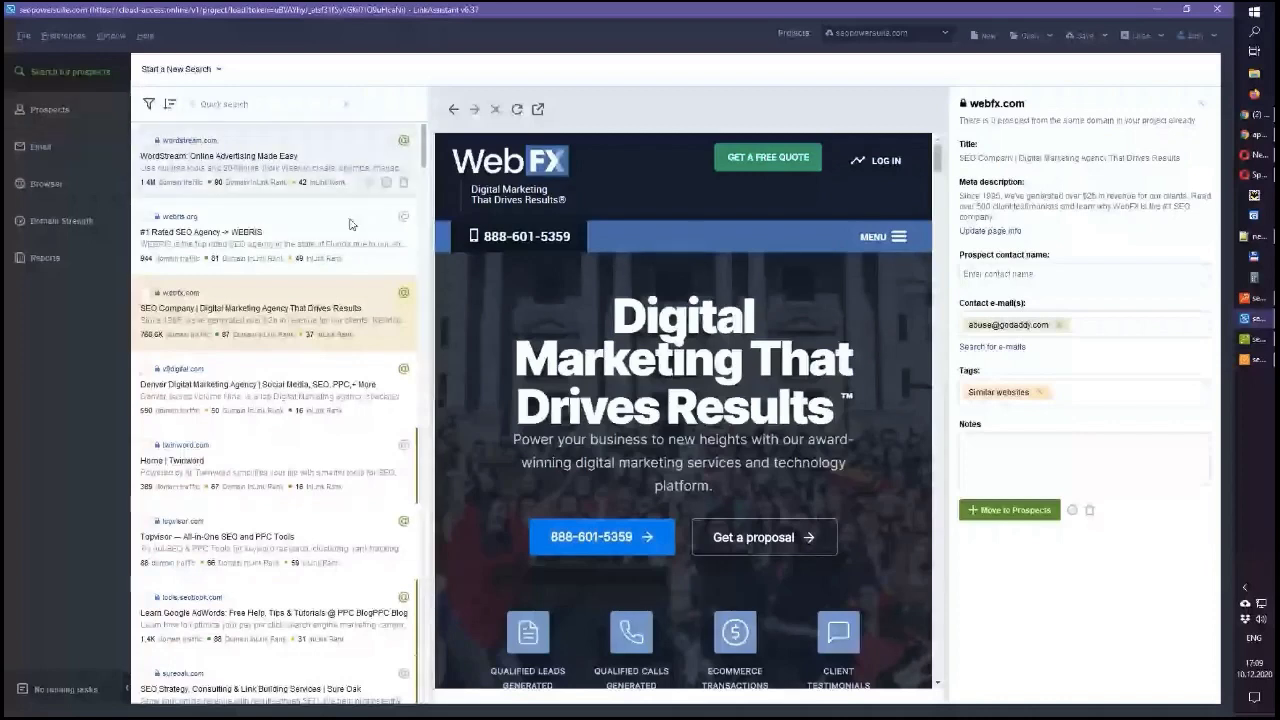
click(964, 441)
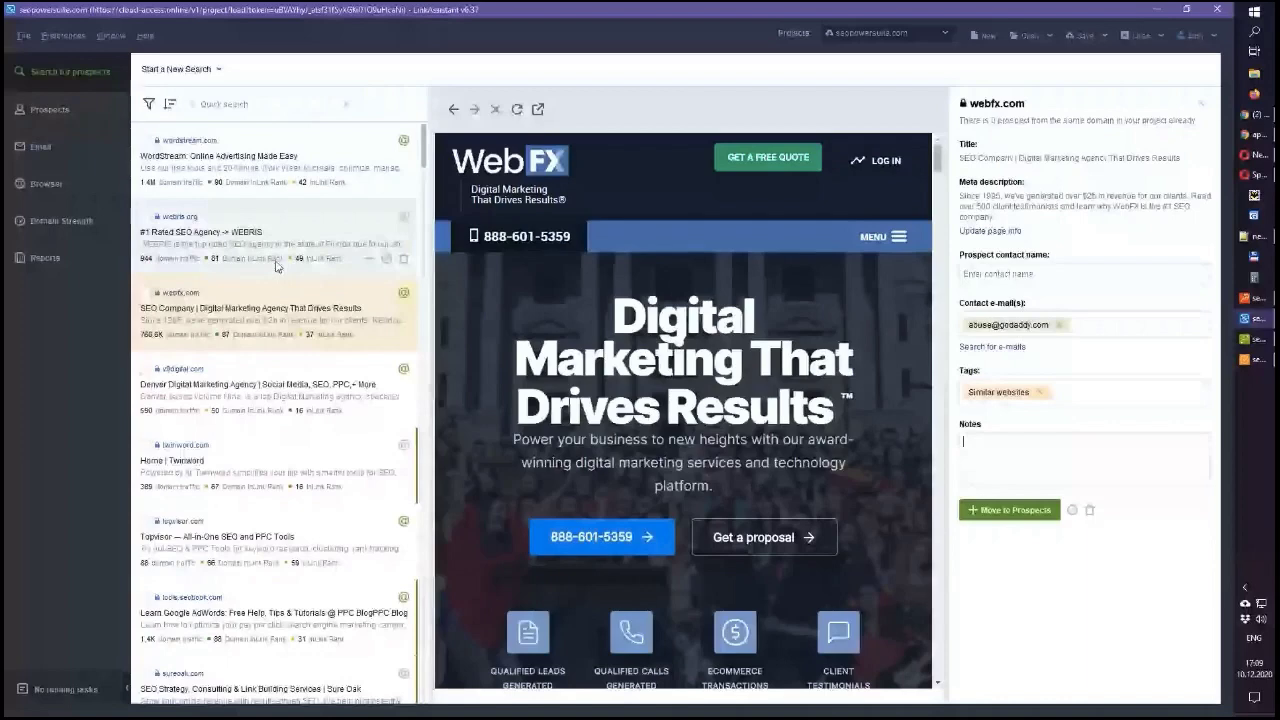
Move webfx.com to the project's prospects and widen the Prospect Email column to fit its contents
scroll(277, 265, down, 3)
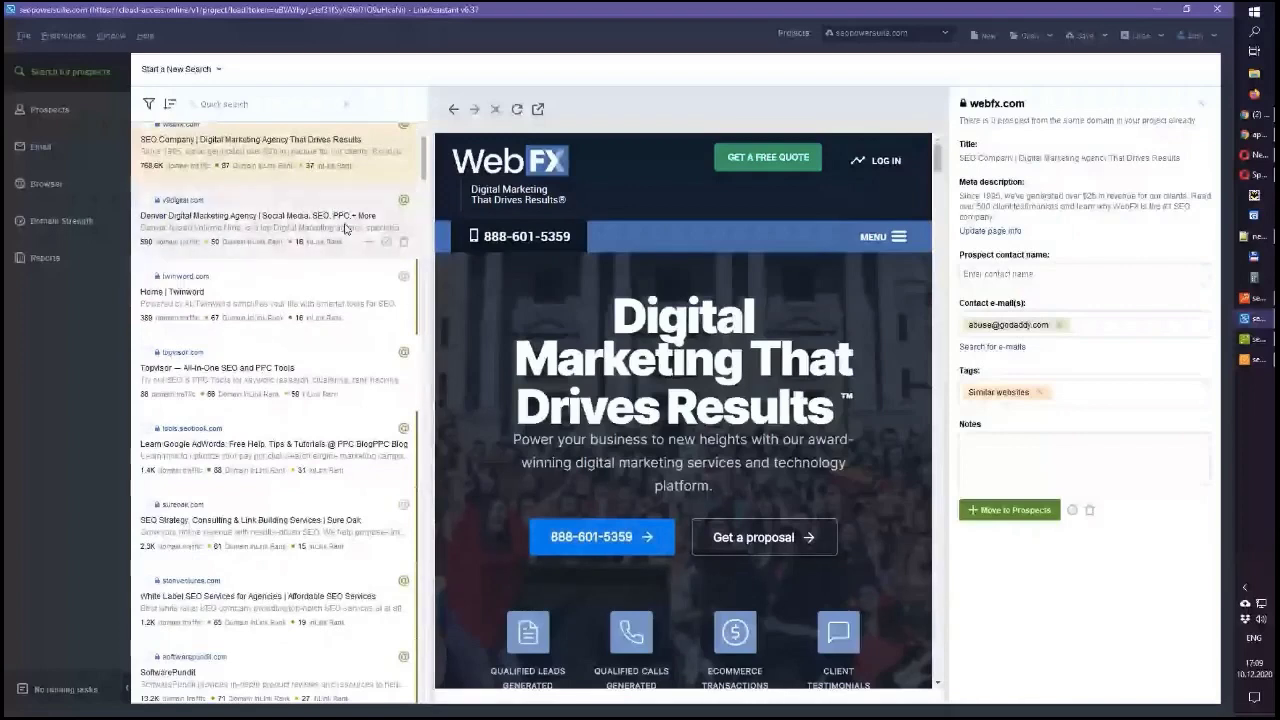
scroll(345, 228, up, 1)
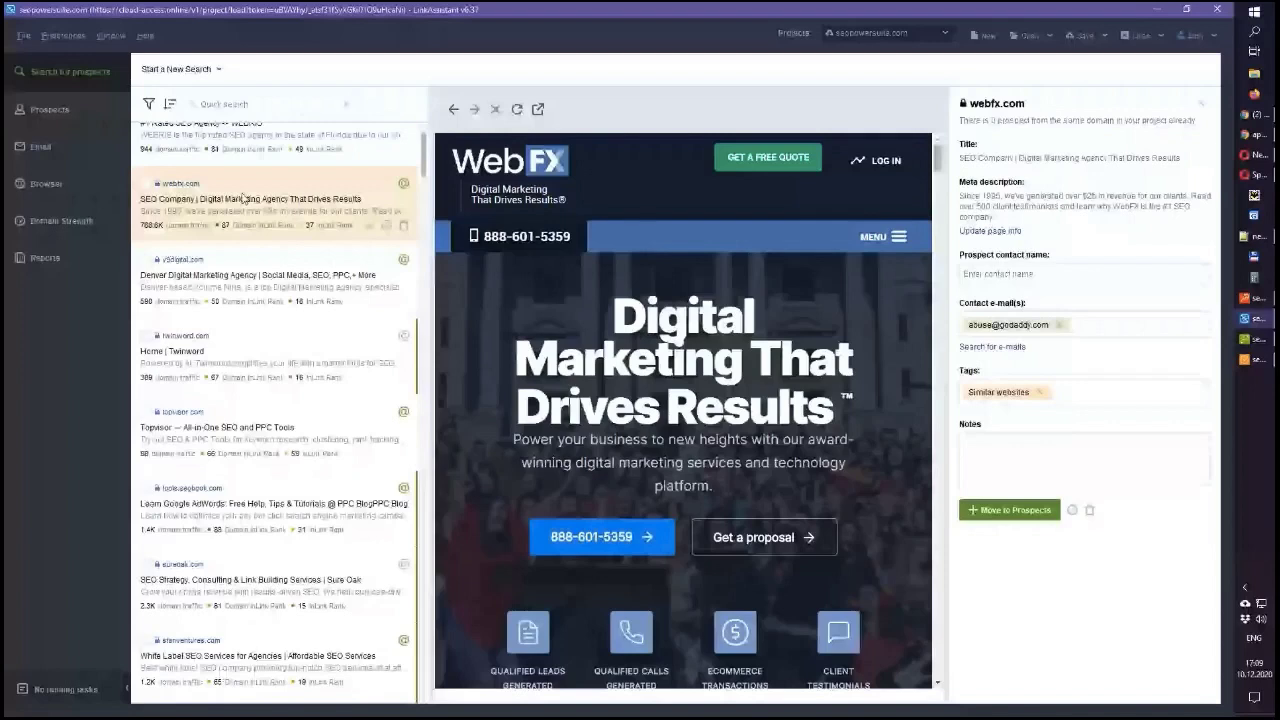
click(1007, 511)
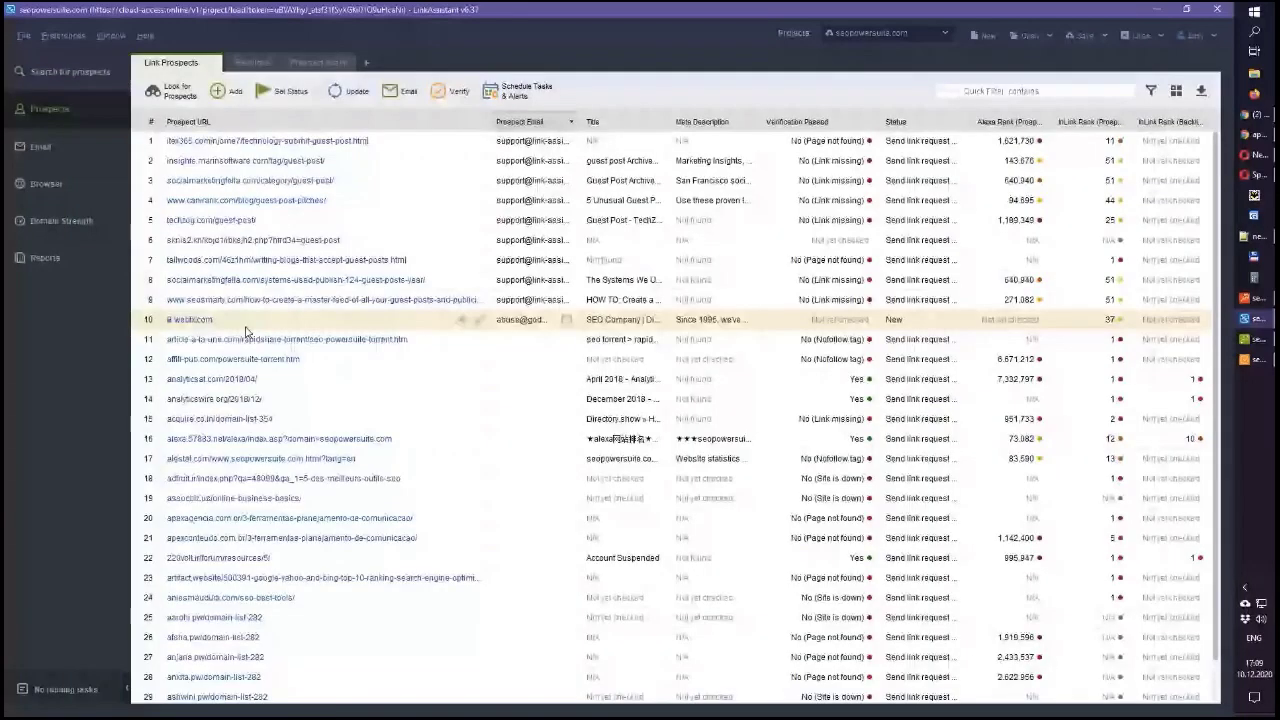
double_click(580, 122)
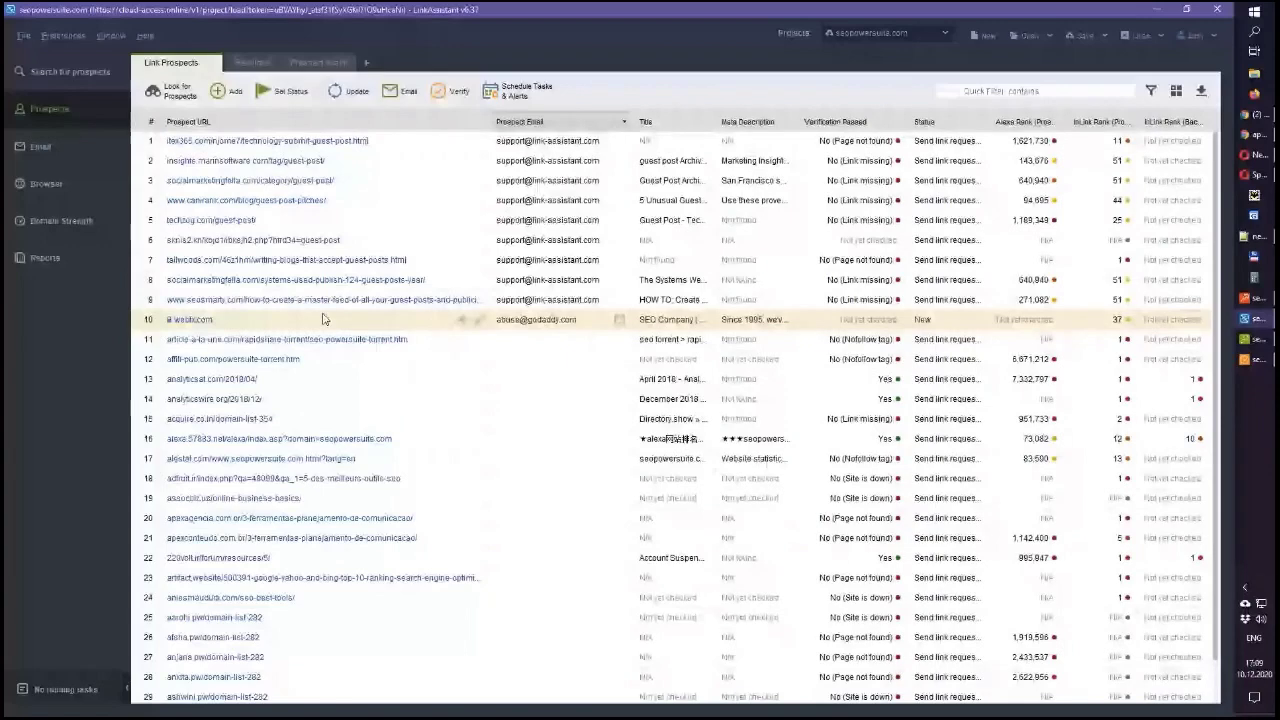
Return to the prospect search and look over the Guest Posting: Top 100 Blogs settings, trying "seo tool" as a keyword
click(70, 72)
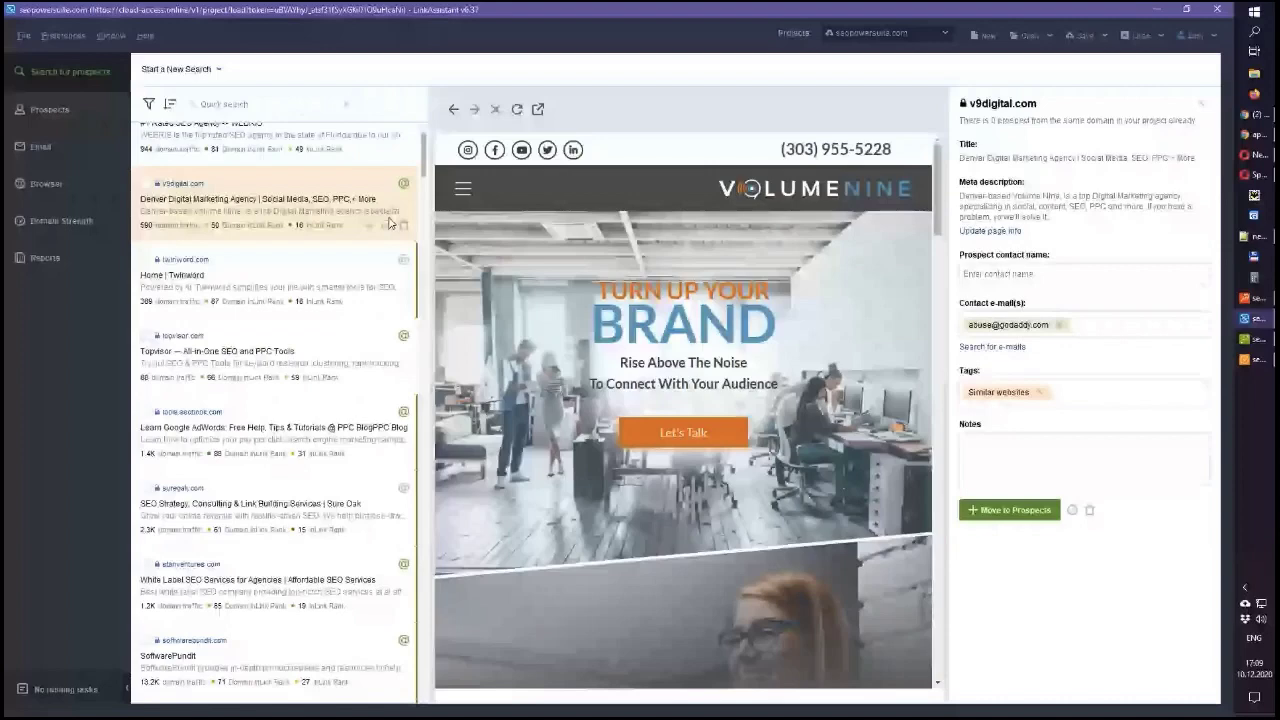
click(208, 68)
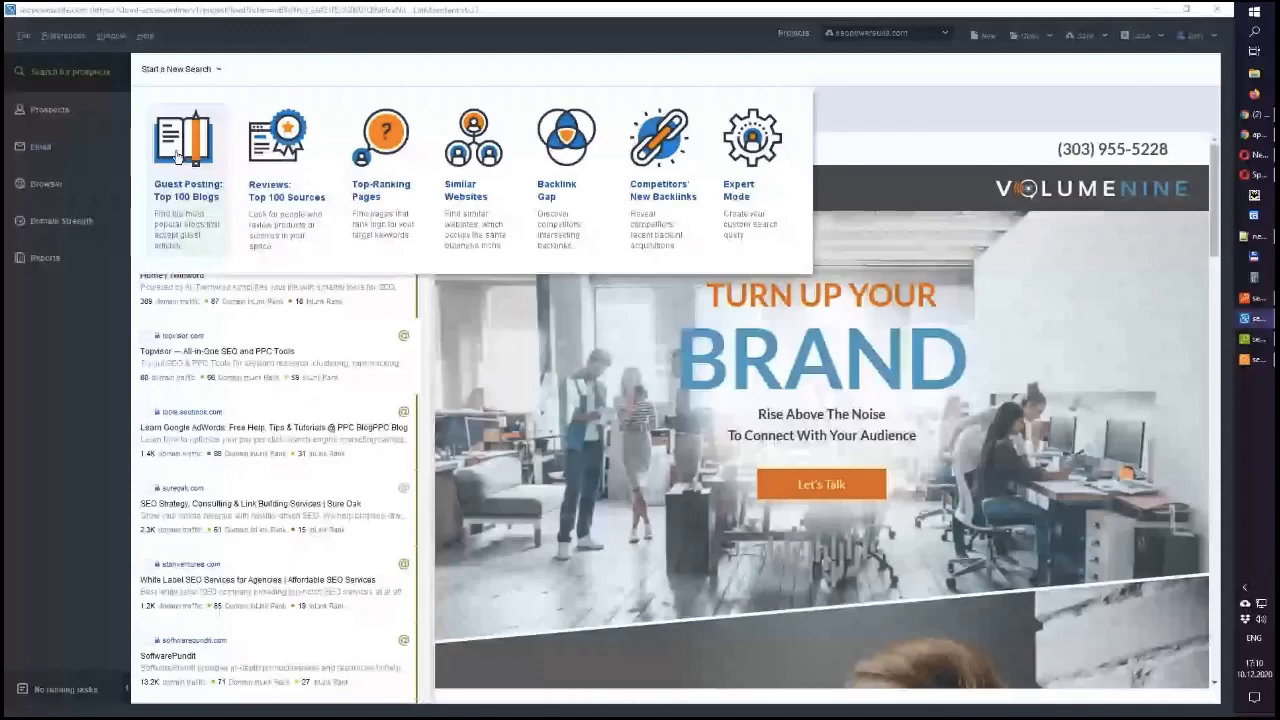
click(178, 155)
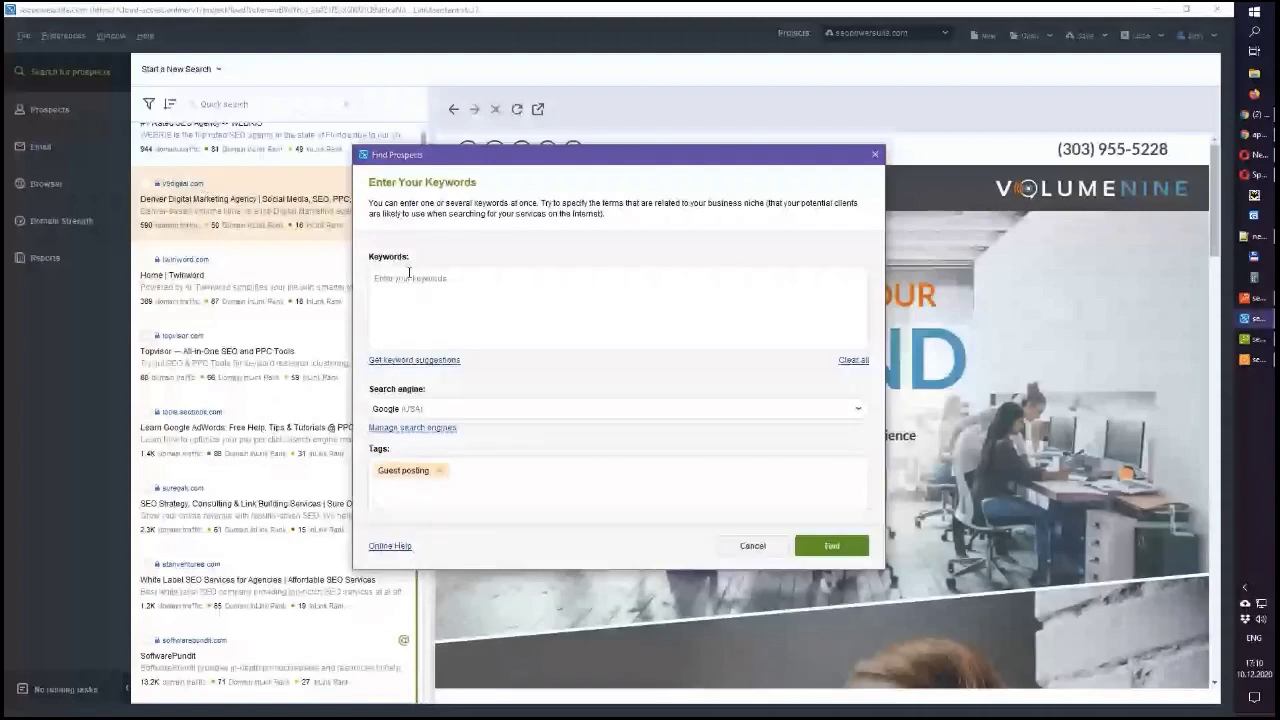
text(seo too)
click(875, 157)
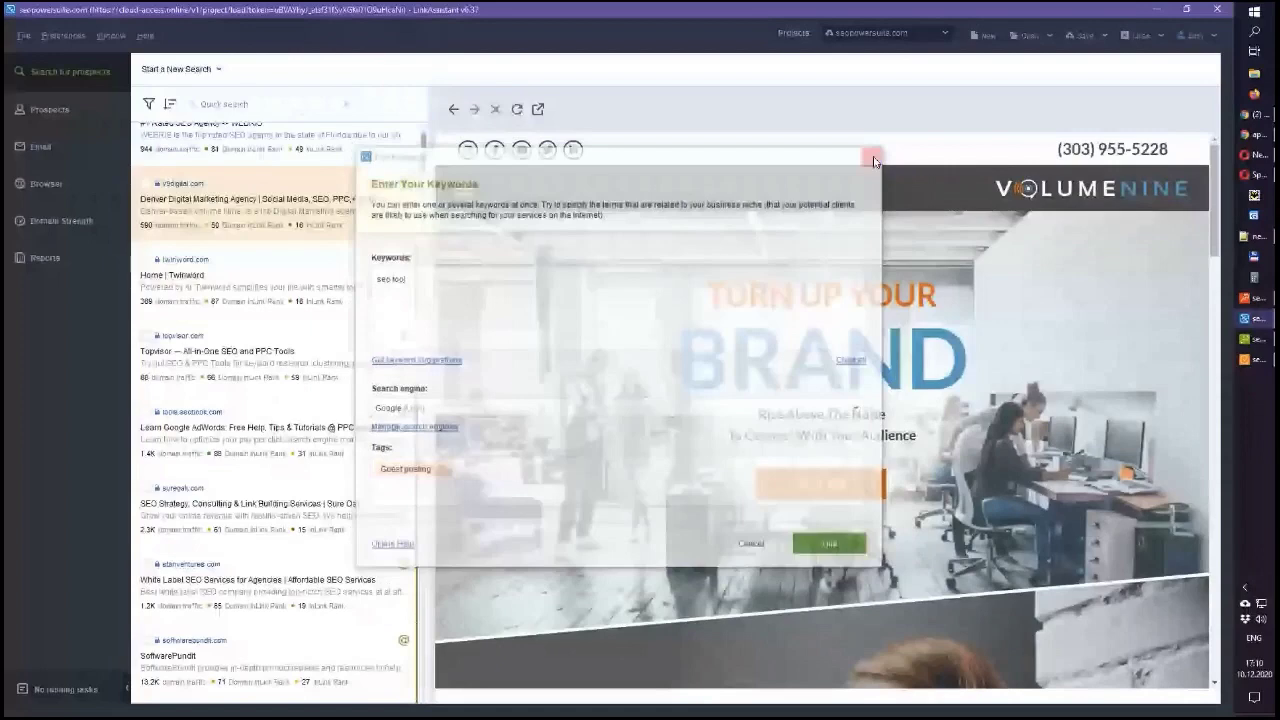
Look over the keyword, search engine and tag settings of the Reviews: Top 100 Sources search
click(180, 69)
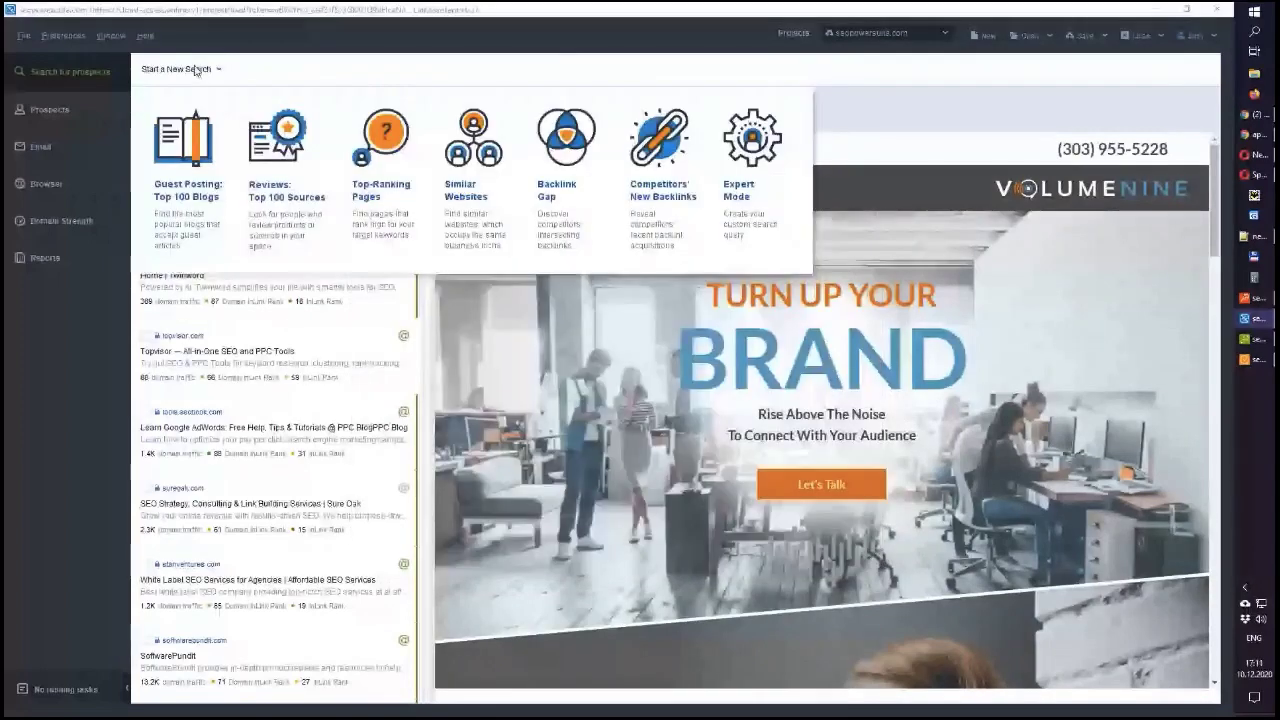
click(291, 163)
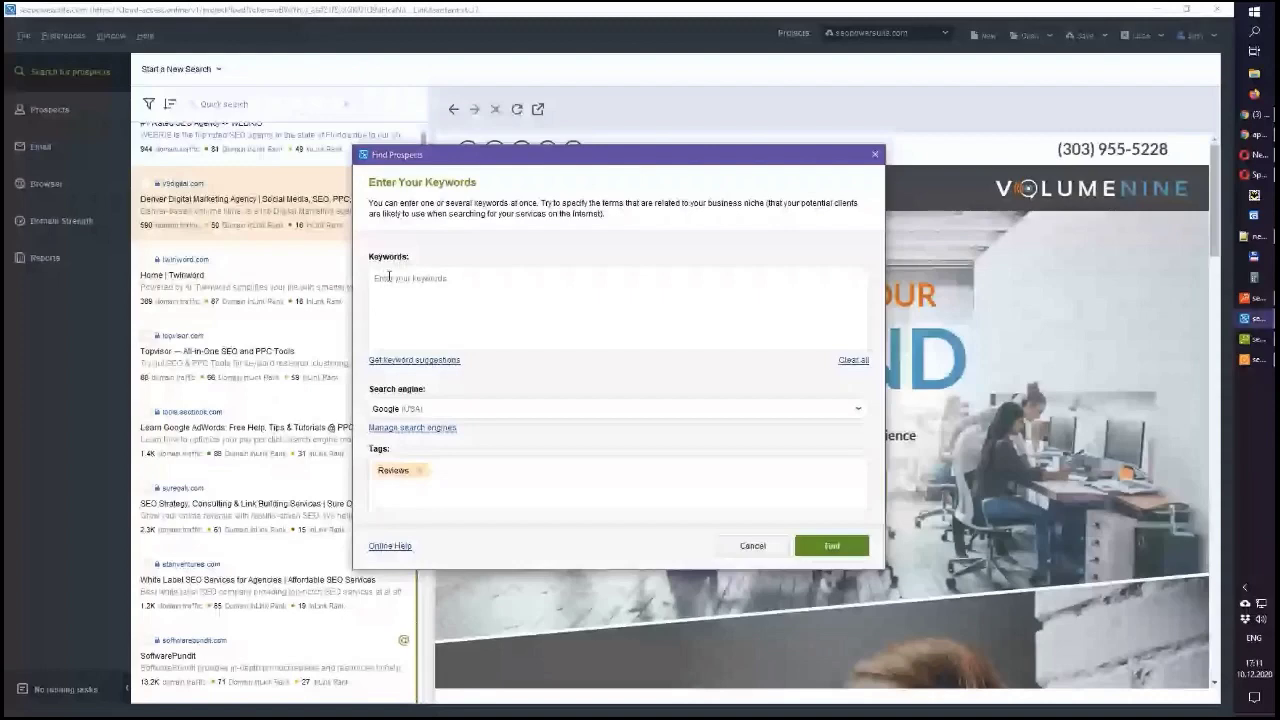
key(Escape)
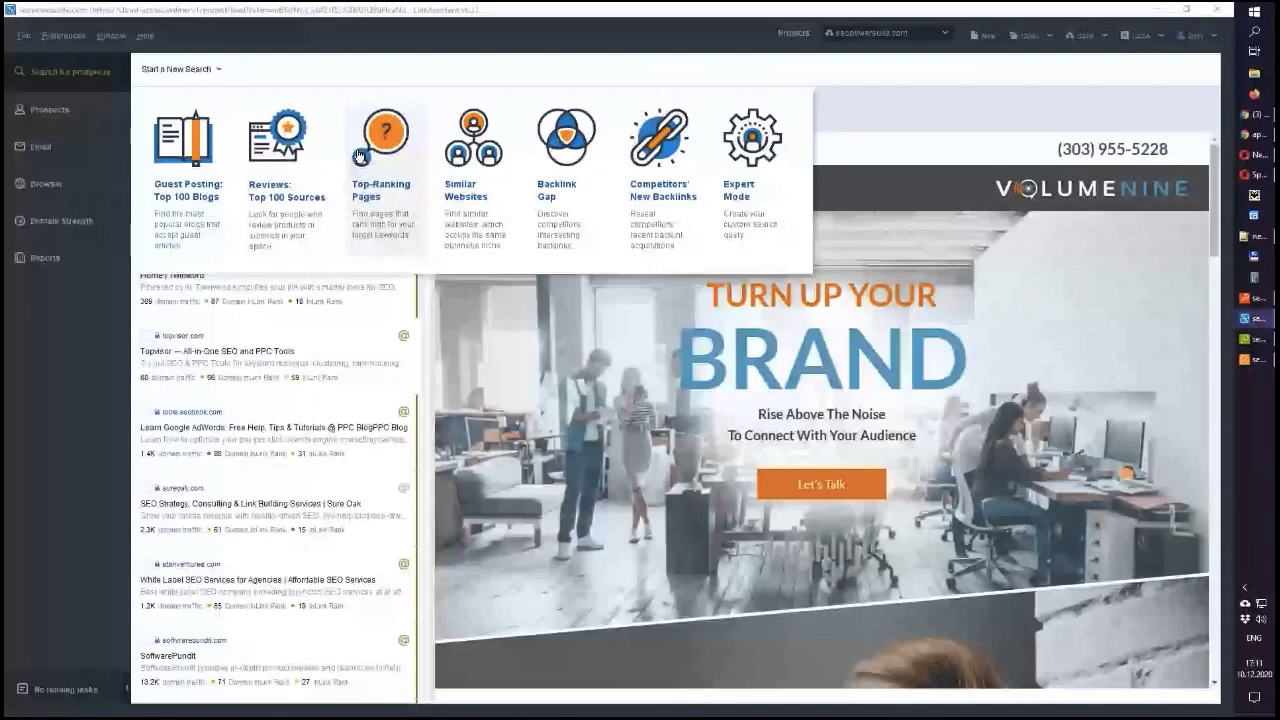
Try the Top-Ranking Pages search with keywords "seo tools" and "seo software", and examine the Similar Websites search settings
click(359, 156)
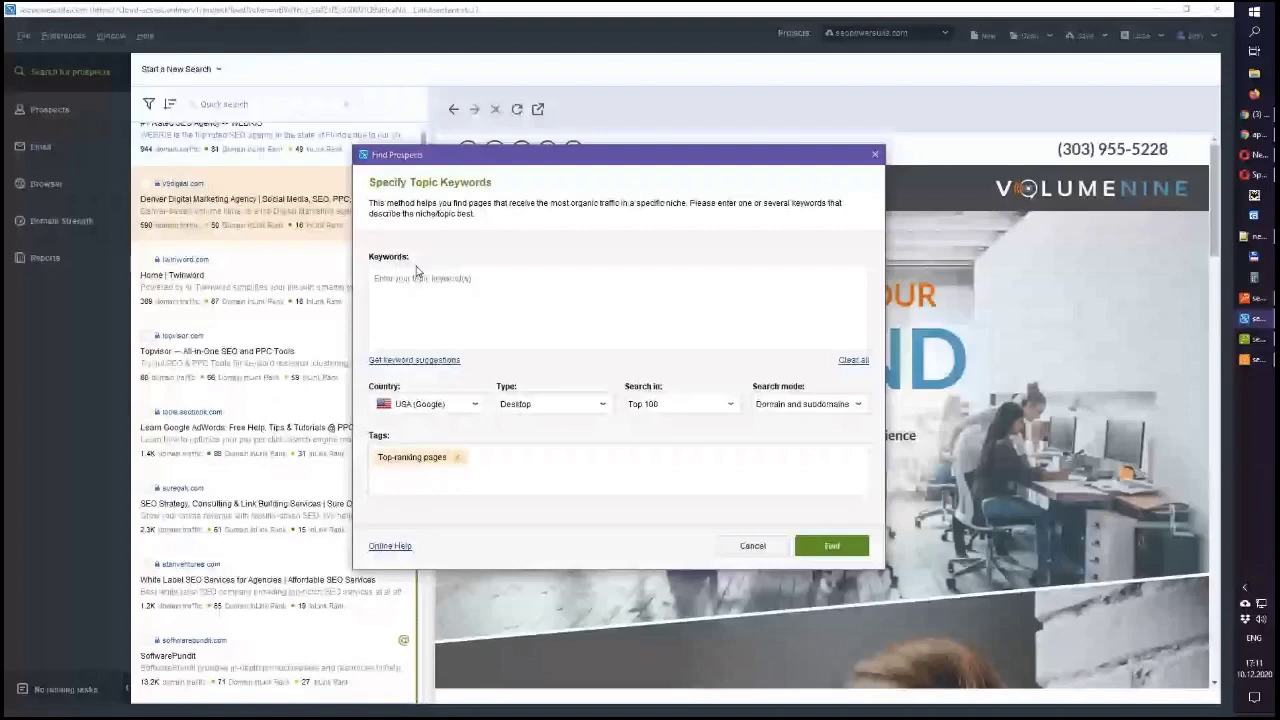
text(seo tools)
text(seo software)
key(Return)
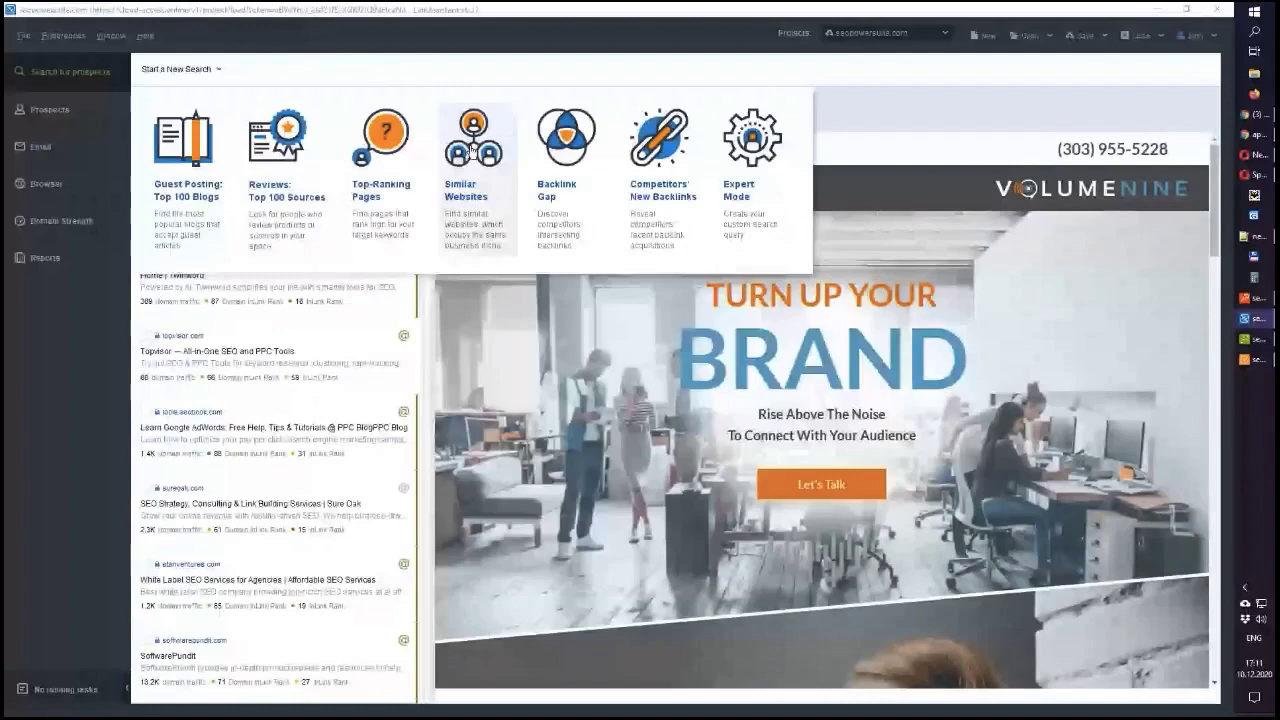
click(472, 148)
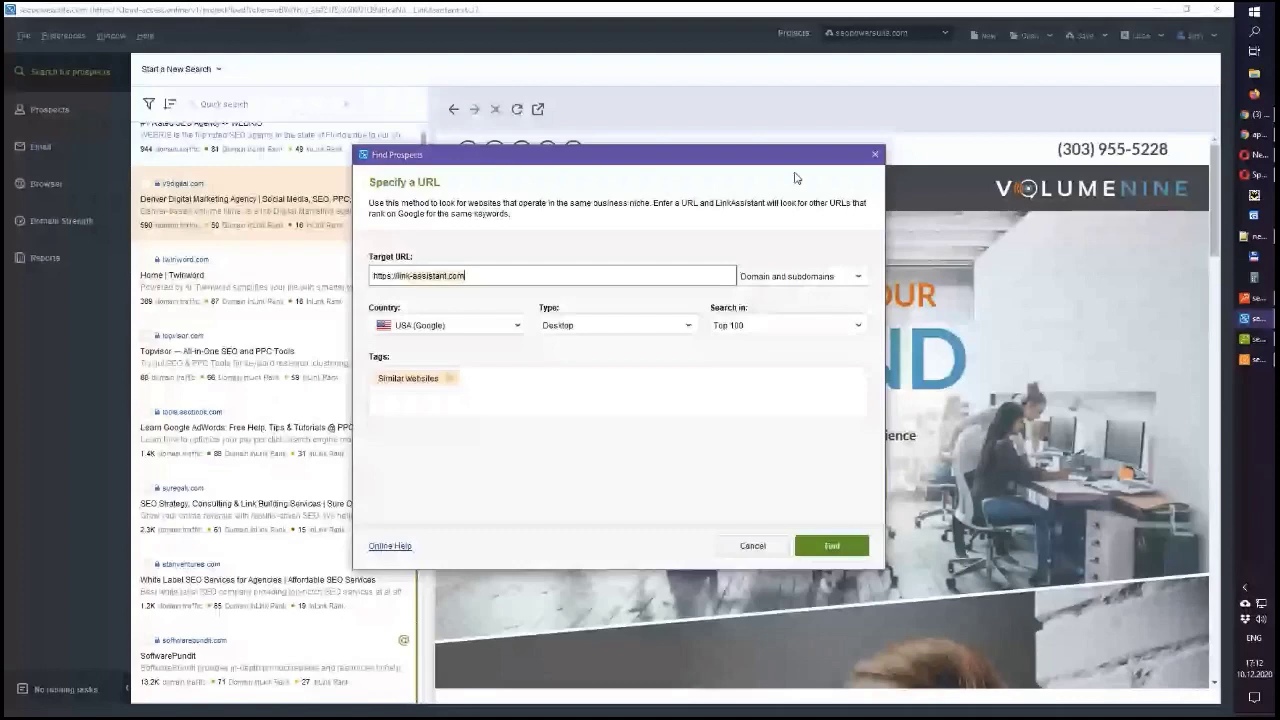
key(Escape)
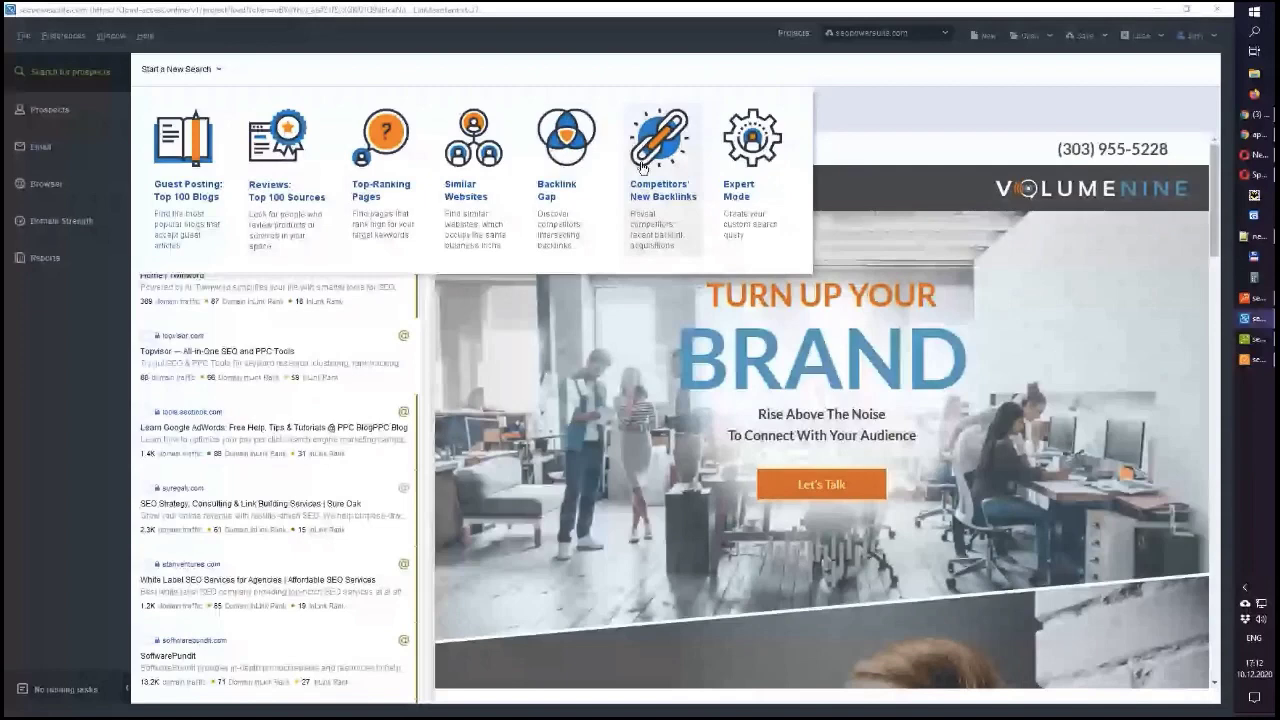
click(562, 138)
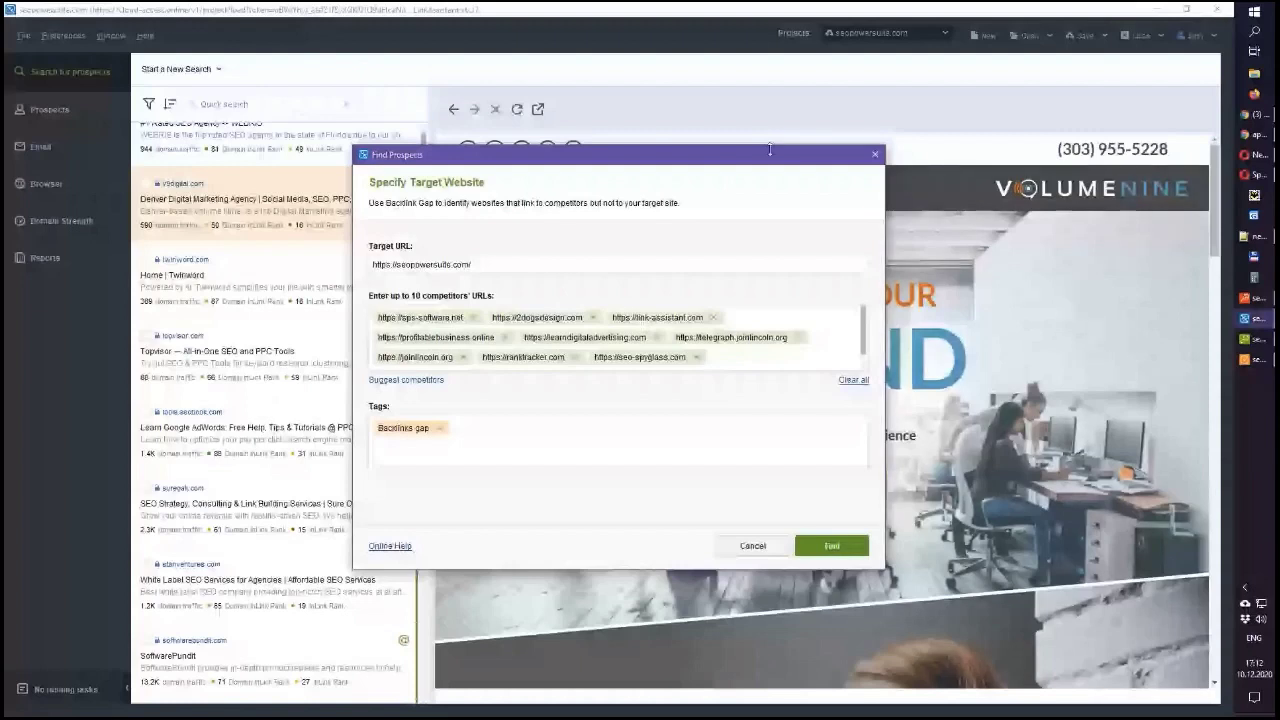
drag(769, 149, 713, 95)
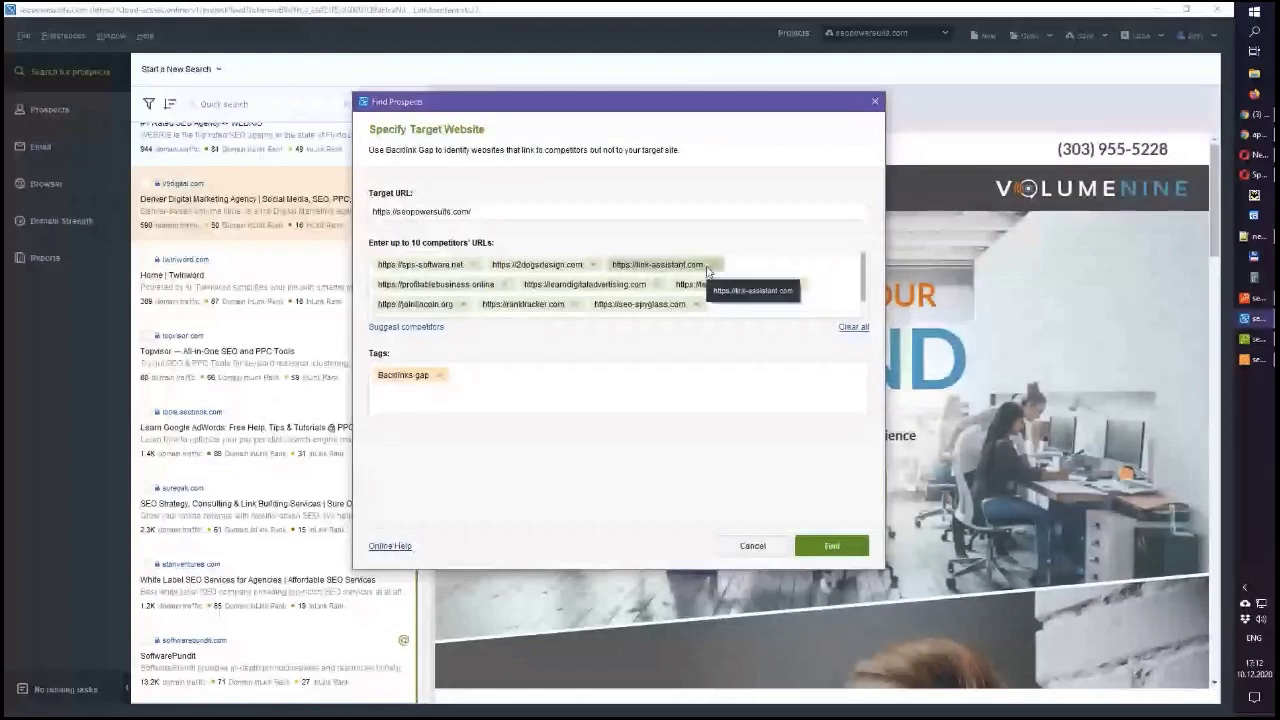
click(406, 211)
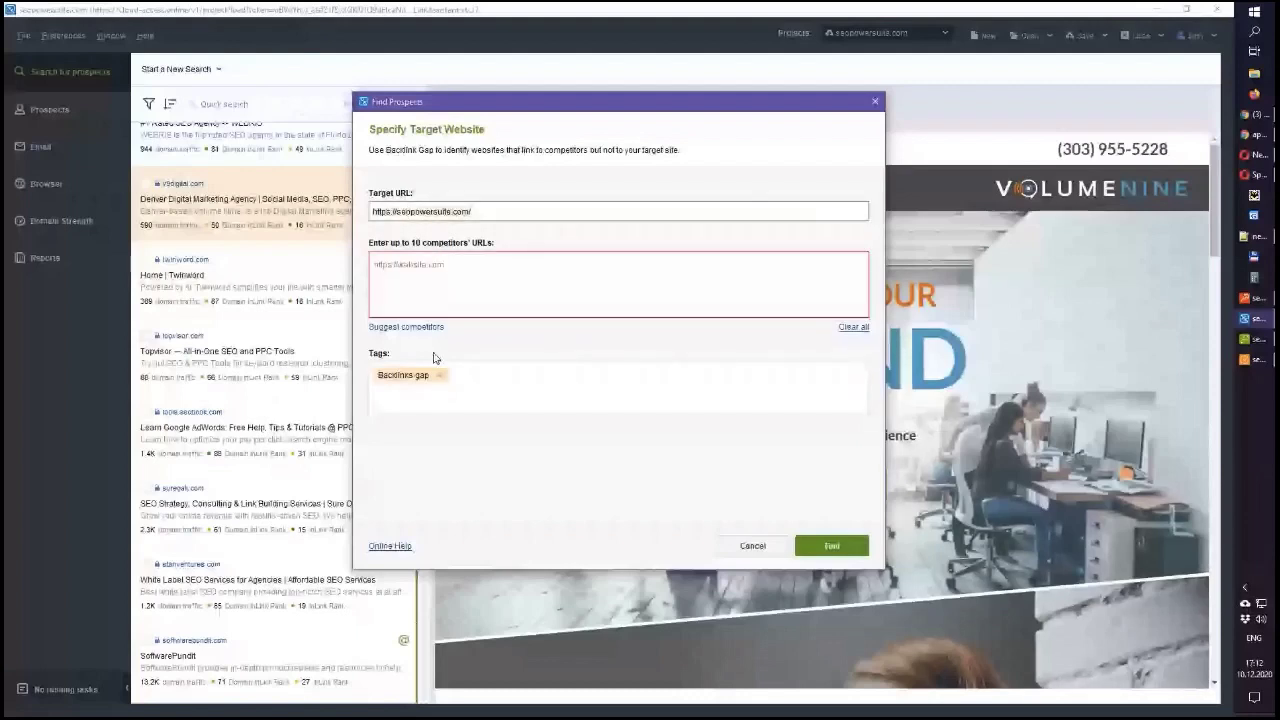
click(537, 276)
text(https://sps-software.net https://2dogsdesign.com https://link-assistant.com https://profitablebusiness.online https://learndigitaladvertising.com https://telegraph.joinlincoln.org https://joinlincoln.org https://ranktracker.com https://seo-spyglass.com)
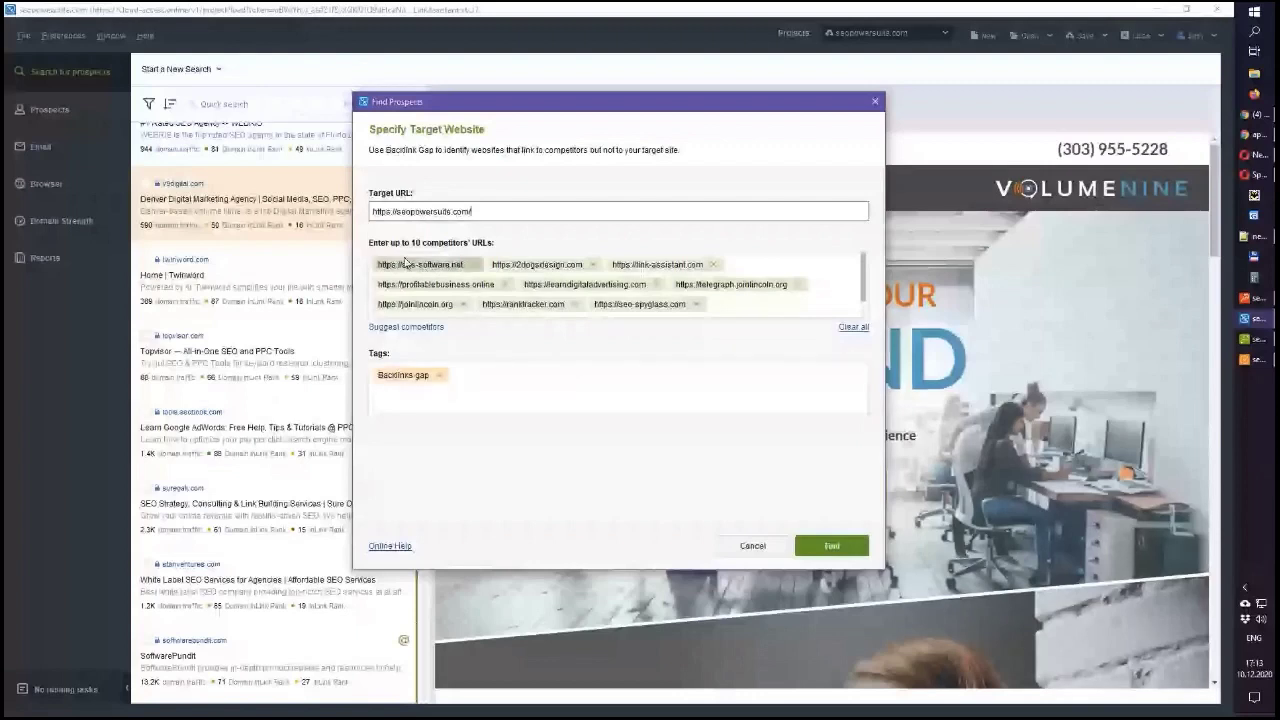
drag(451, 101, 496, 100)
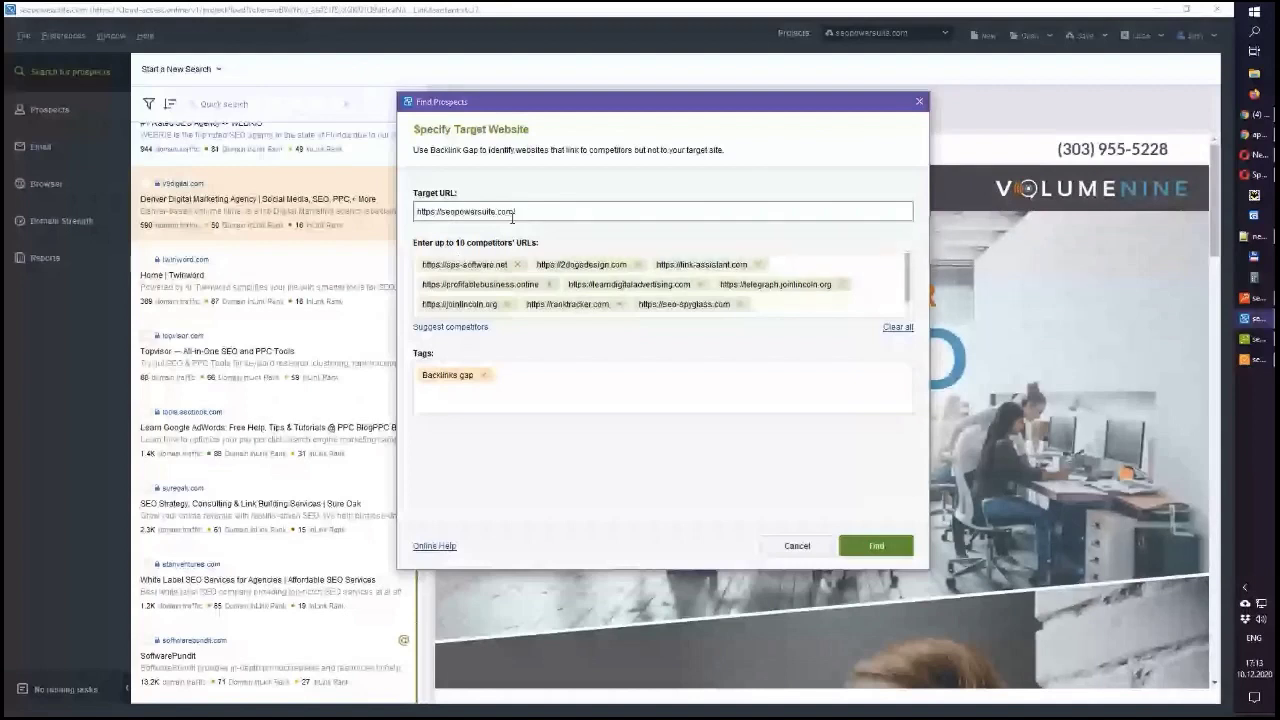
click(918, 103)
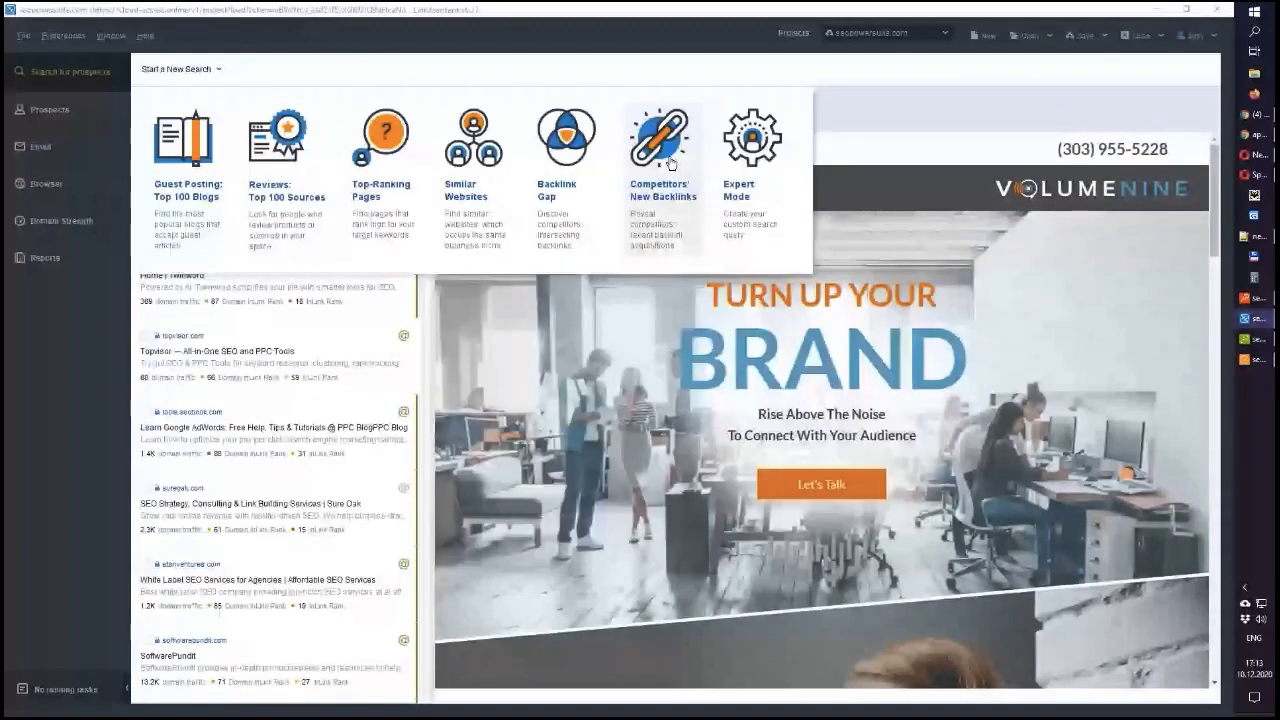
Examine the Competitors' New Backlinks search settings and the advanced search methods offered in Expert Mode
click(670, 163)
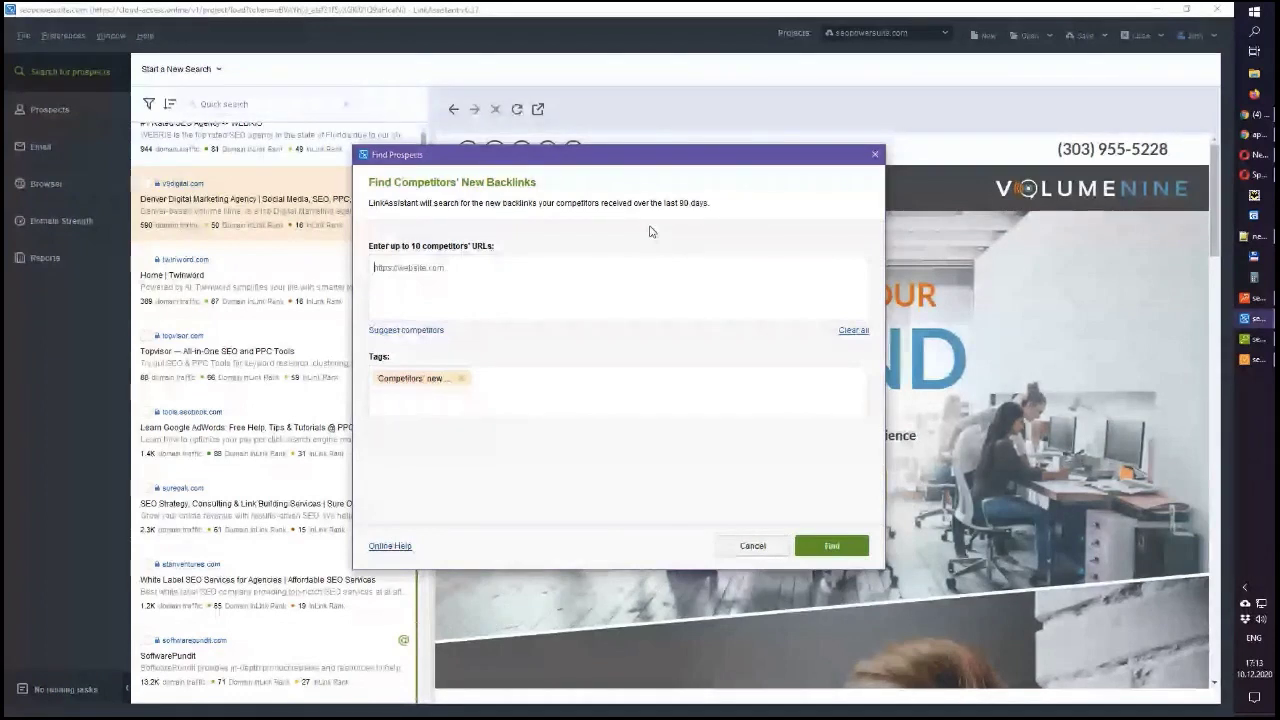
click(875, 154)
click(176, 69)
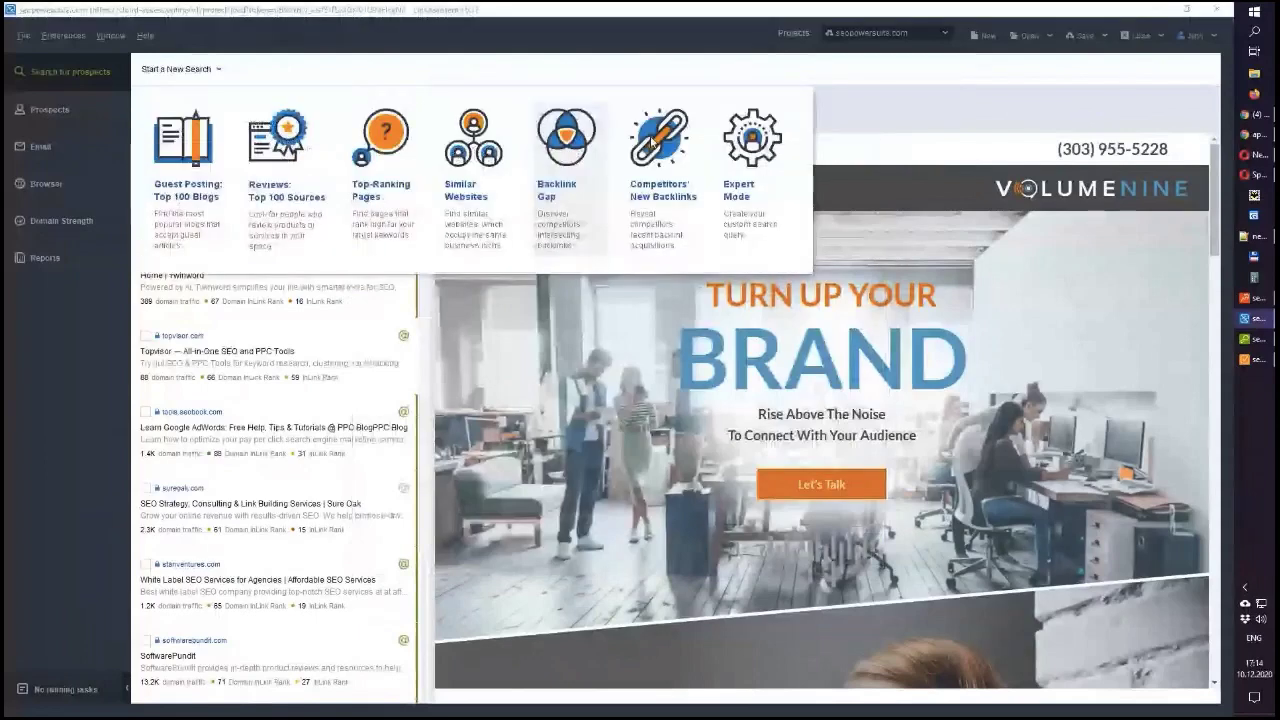
click(752, 157)
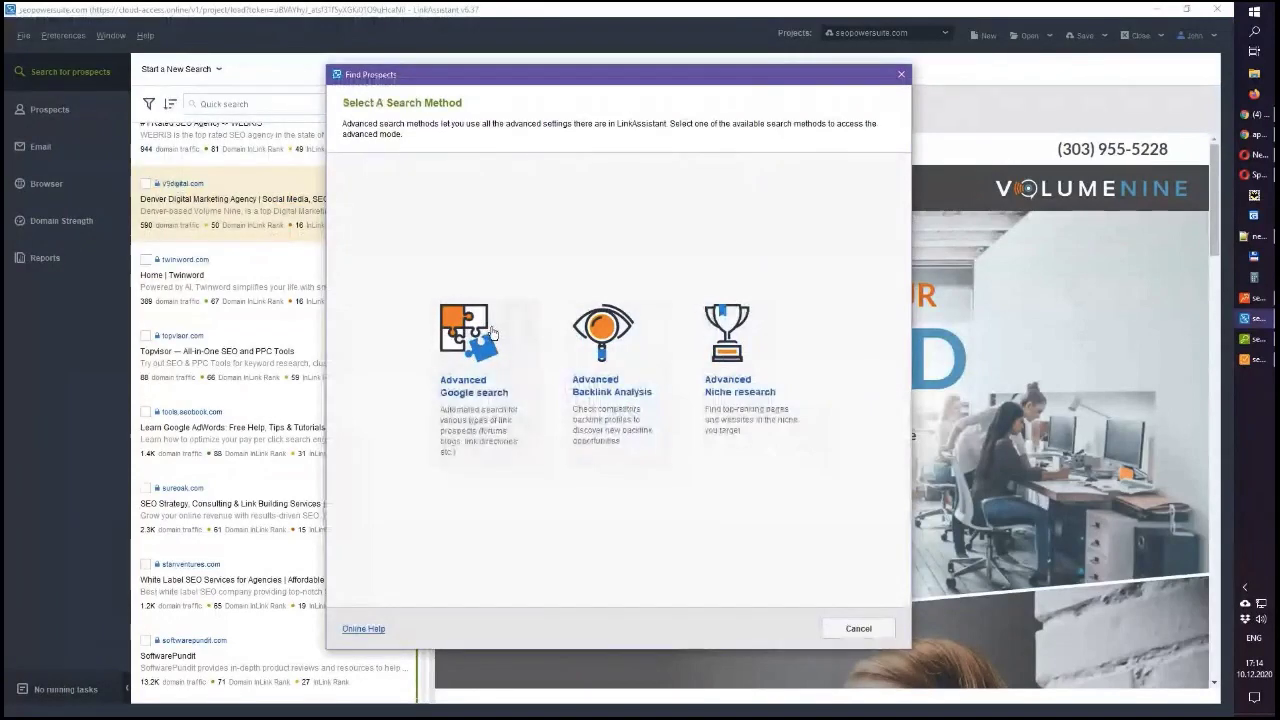
click(901, 74)
click(191, 70)
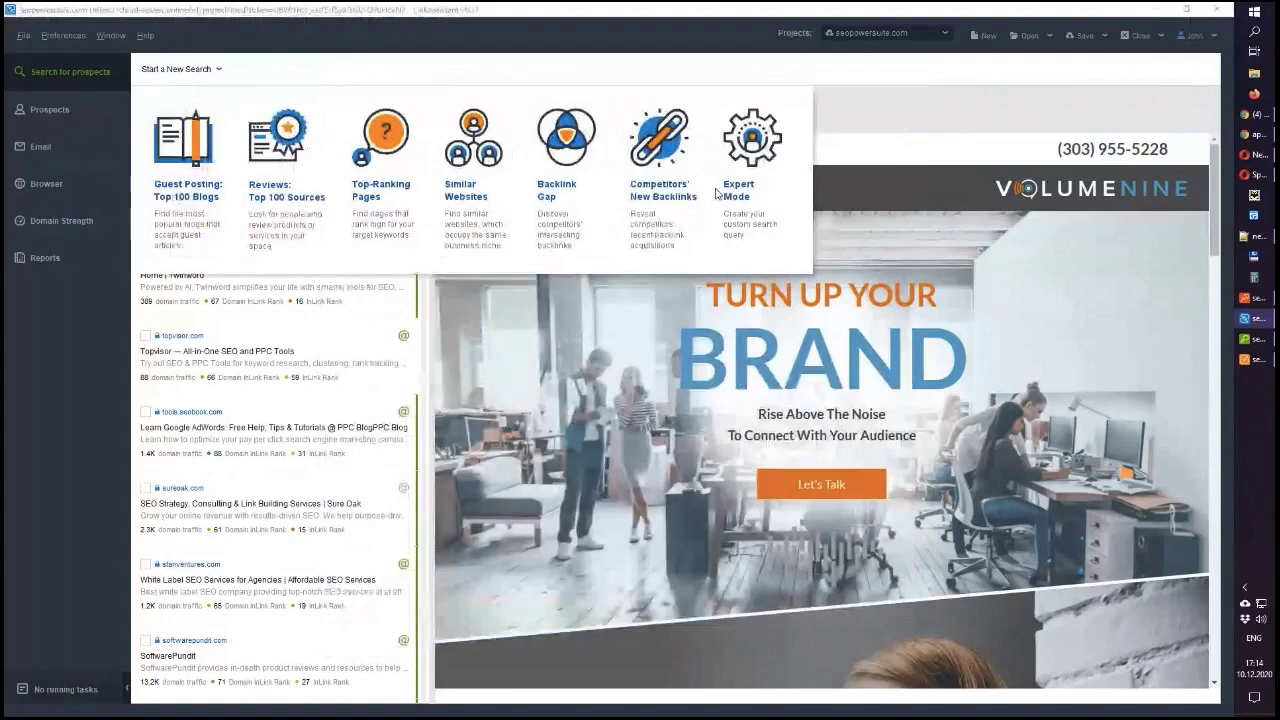
click(749, 155)
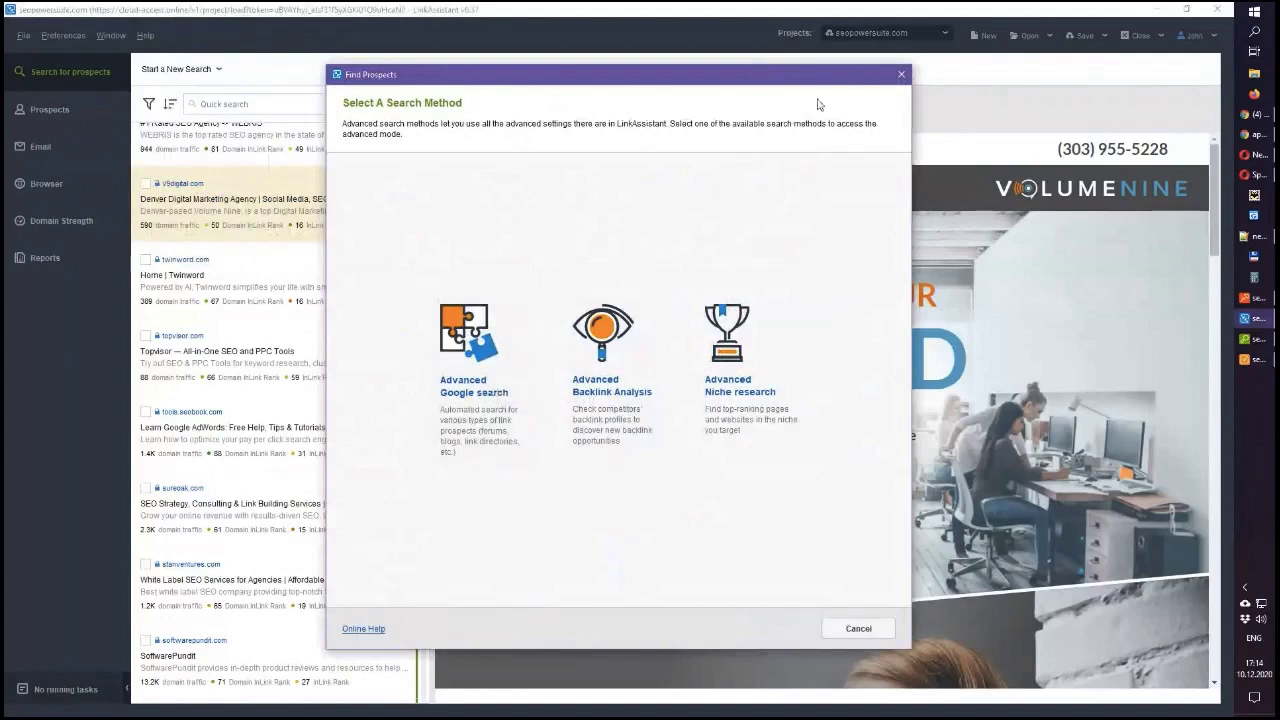
click(897, 78)
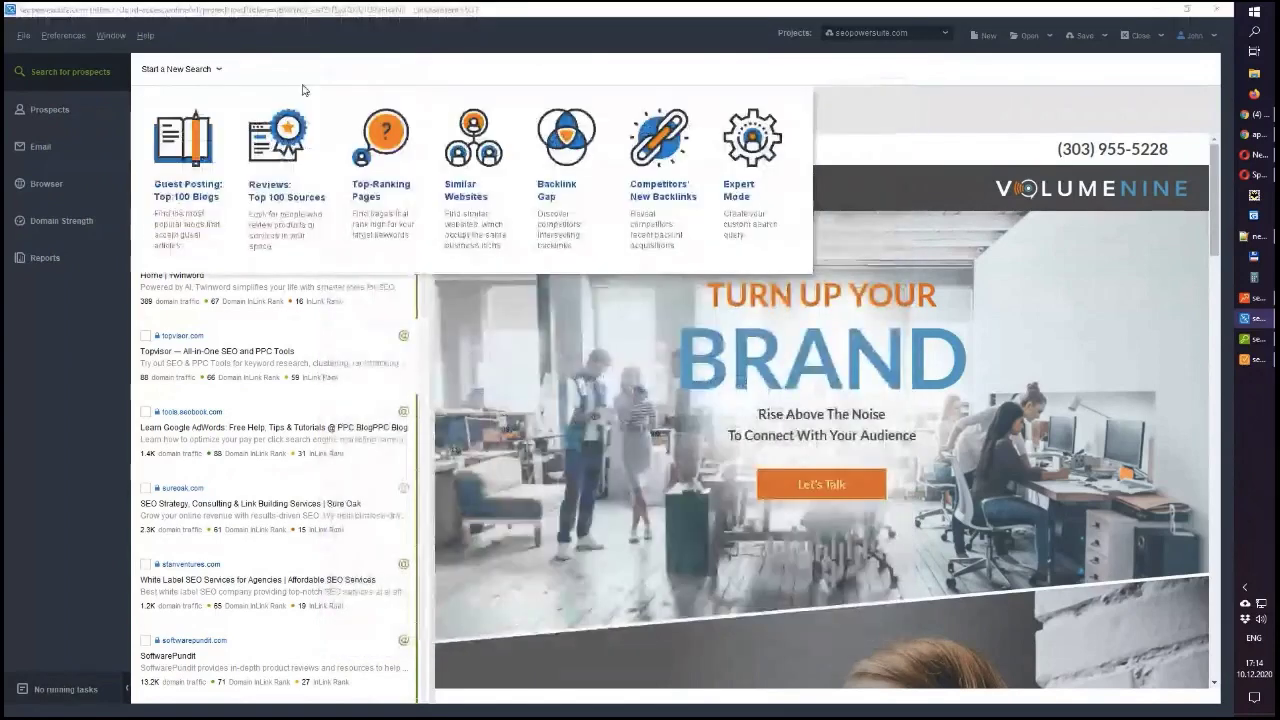
click(703, 157)
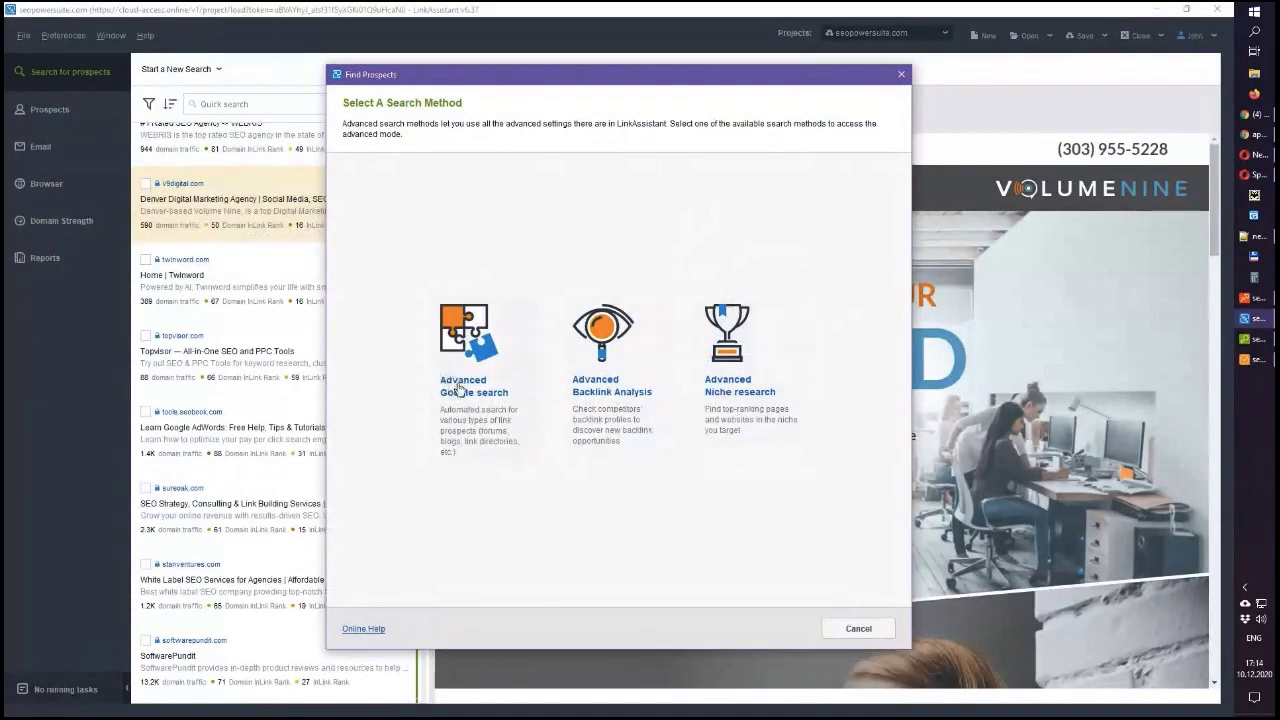
click(901, 74)
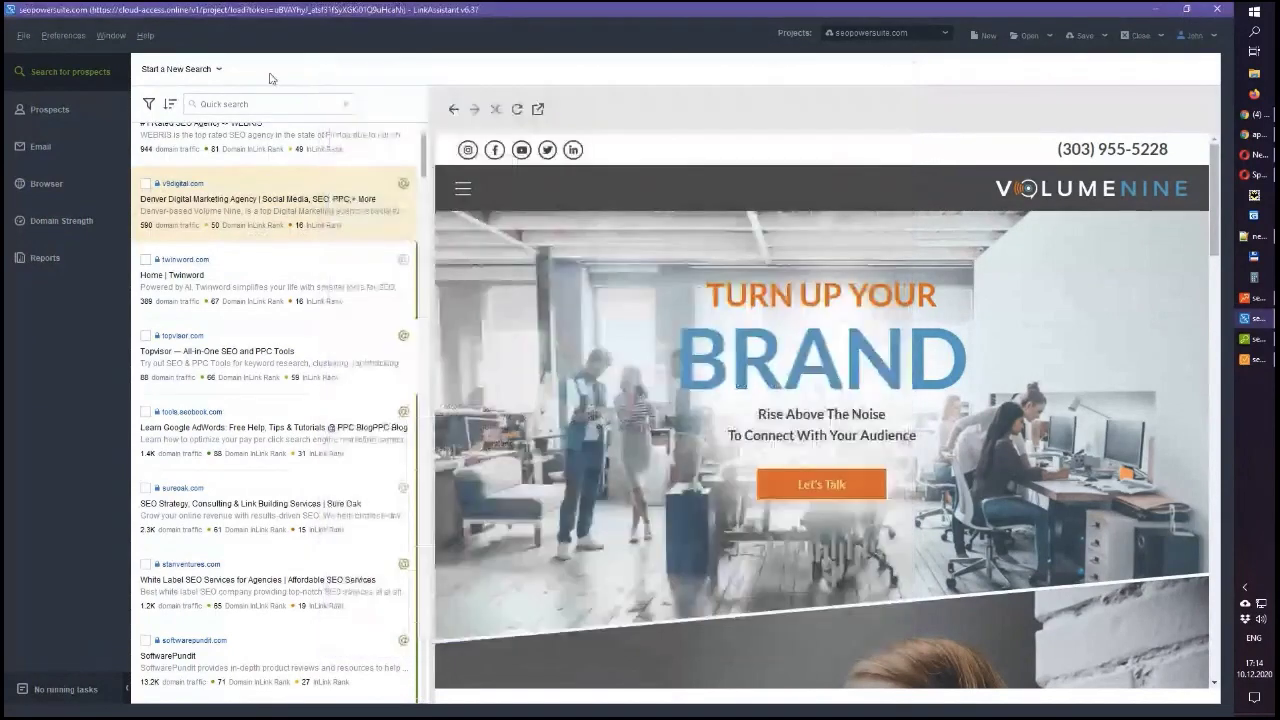
Start an Advanced Google search in Expert Mode and add "seo tools" as its keyword
click(180, 69)
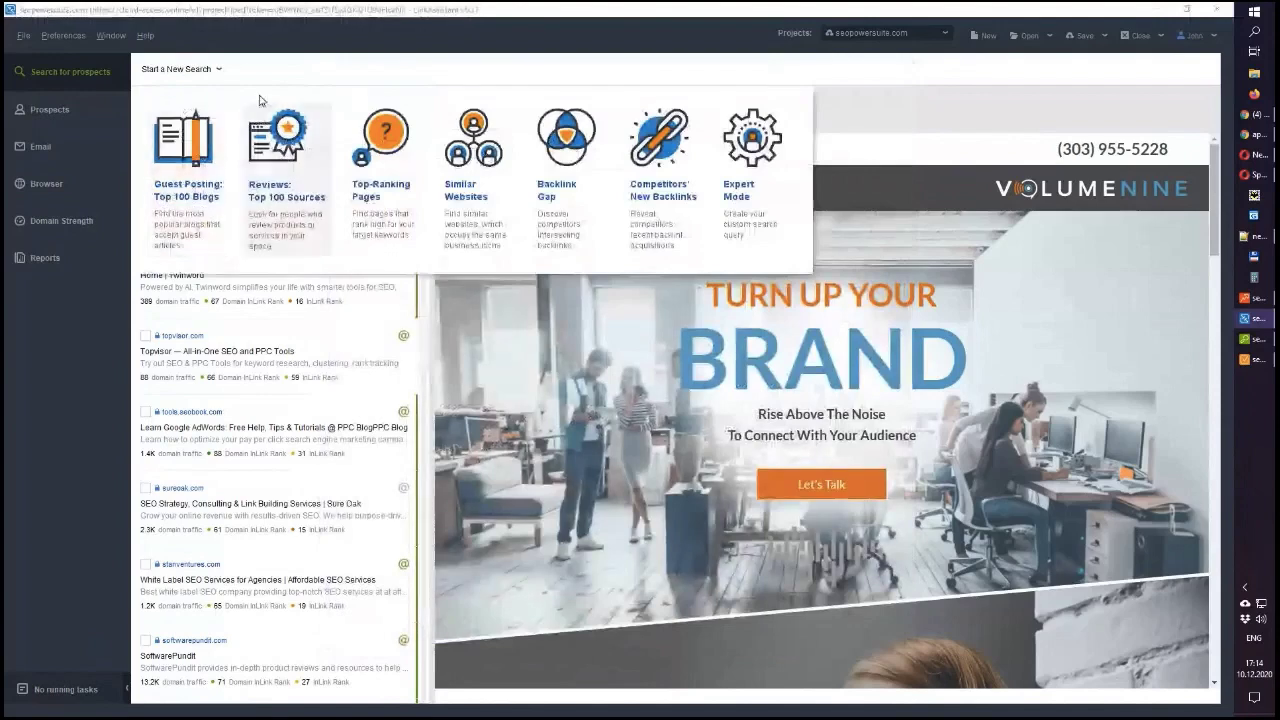
click(760, 150)
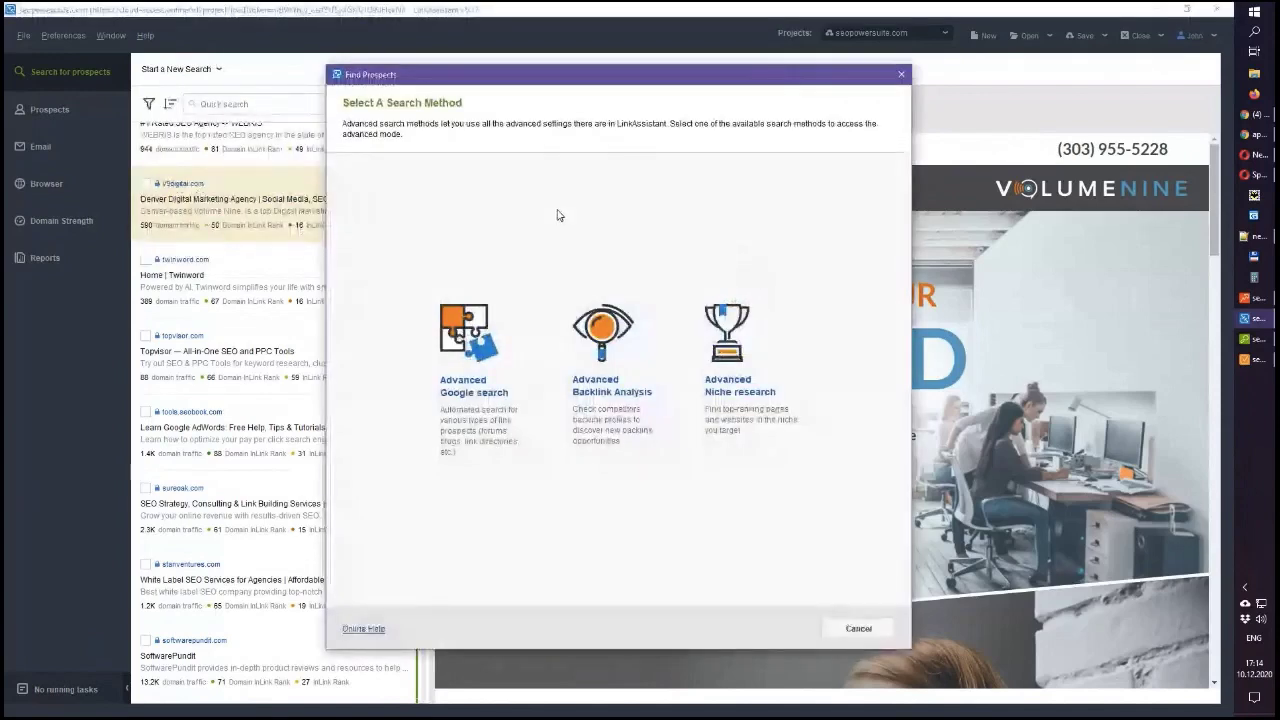
click(490, 334)
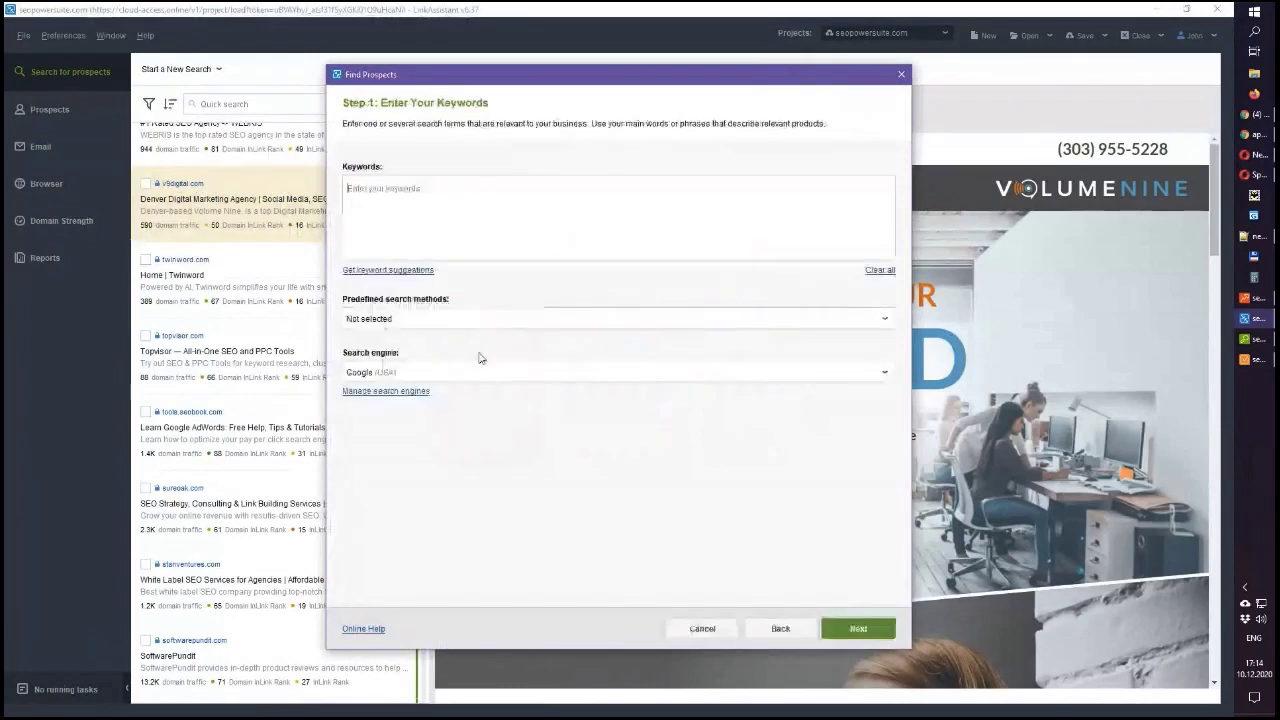
click(406, 188)
text(seo tools)
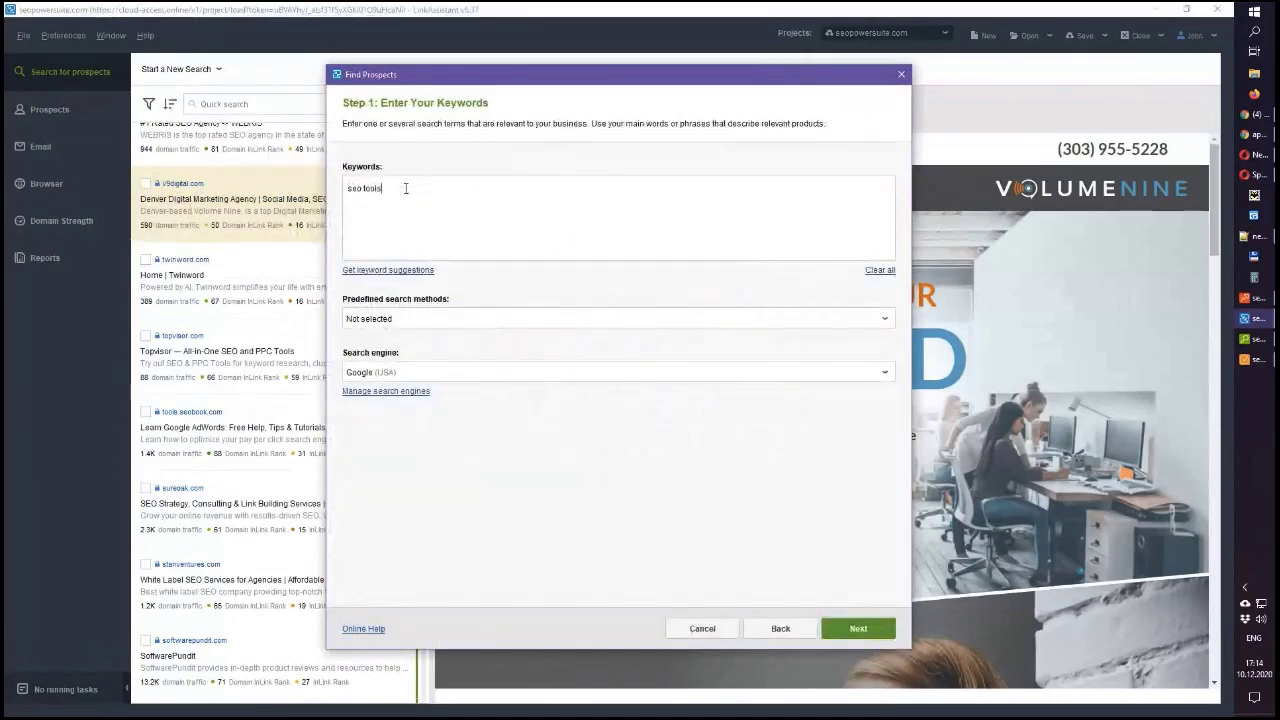
key(Return)
Review the predefined search methods for the Advanced Google search and select Link submission forms
click(428, 320)
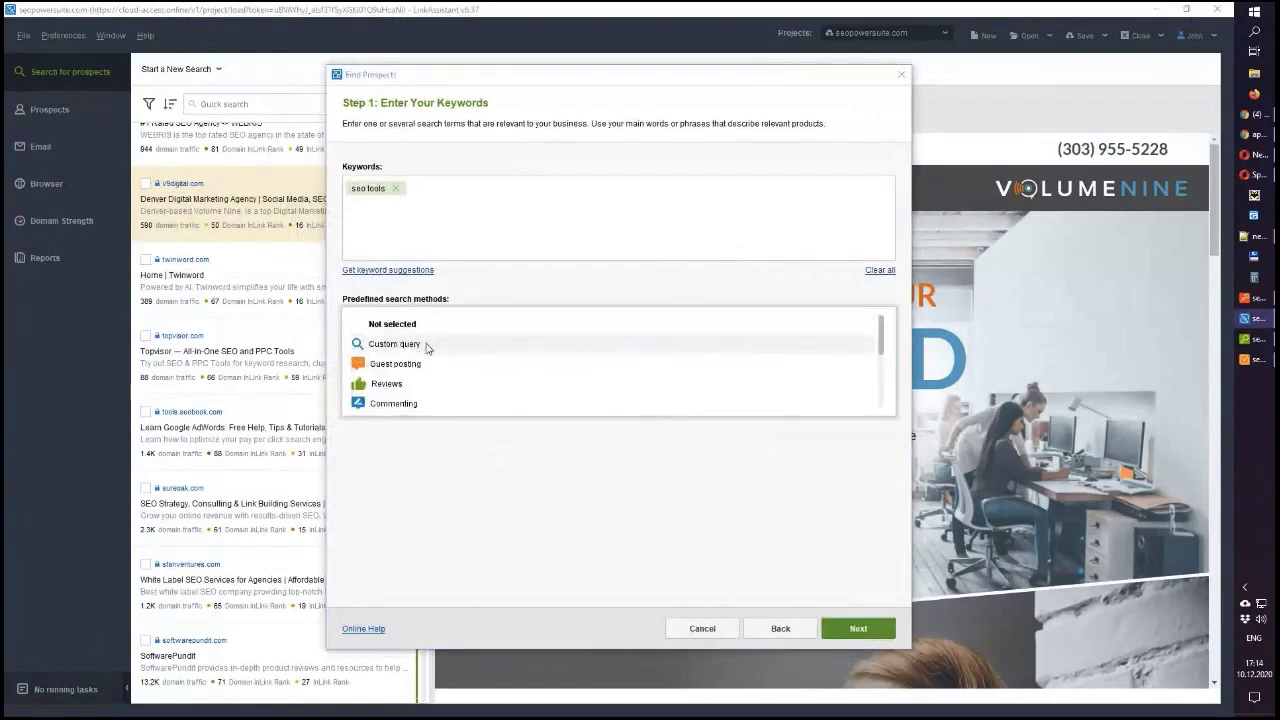
scroll(427, 347, down, 5)
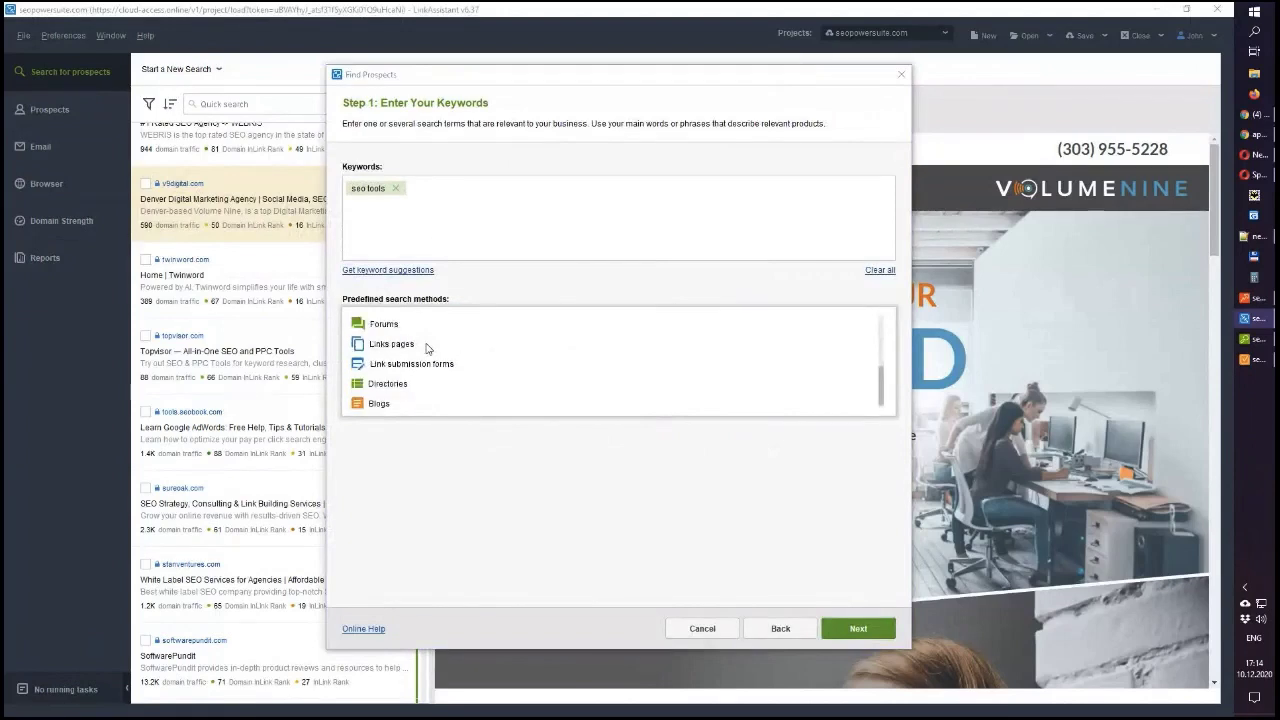
scroll(427, 347, up, 5)
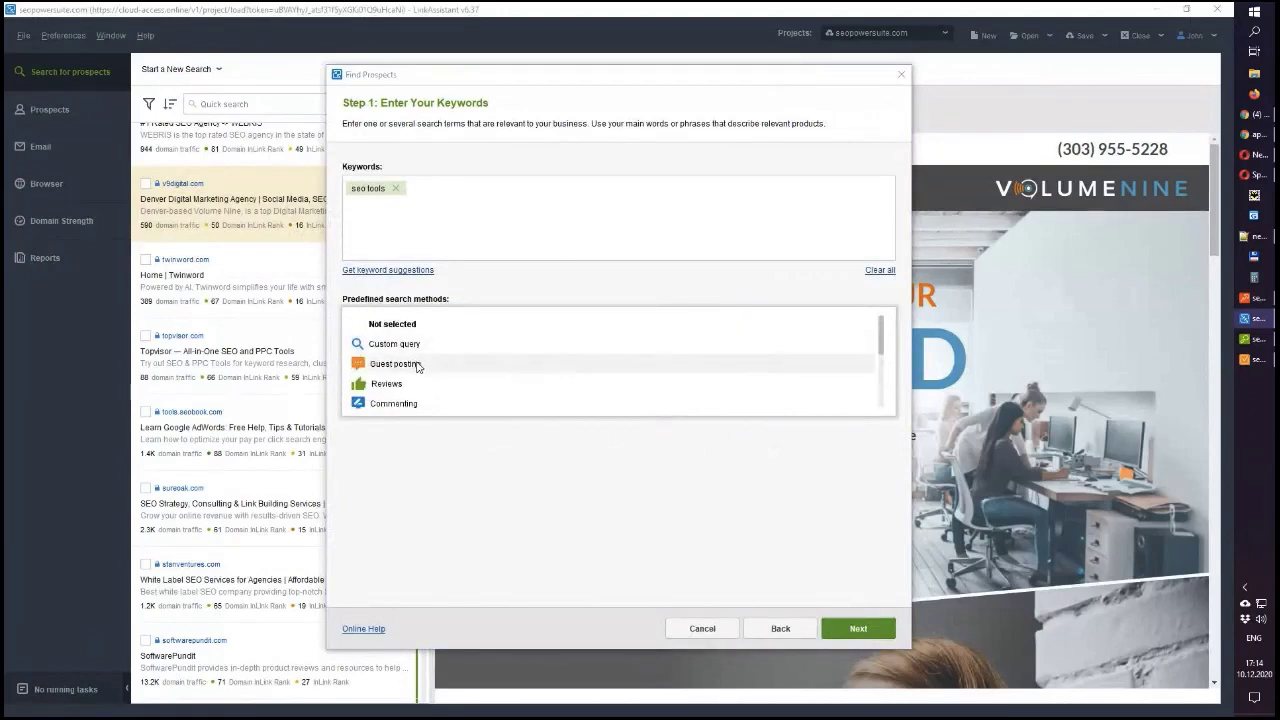
scroll(418, 365, down, 1)
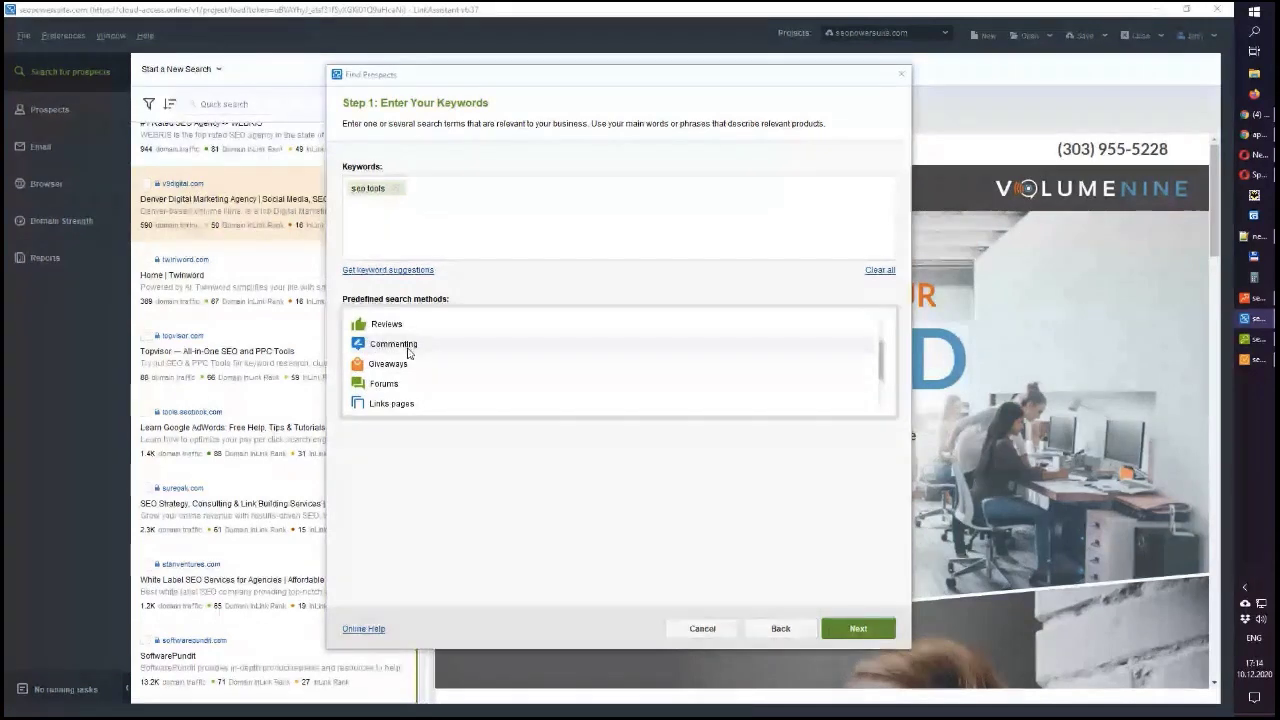
scroll(408, 352, down, 1)
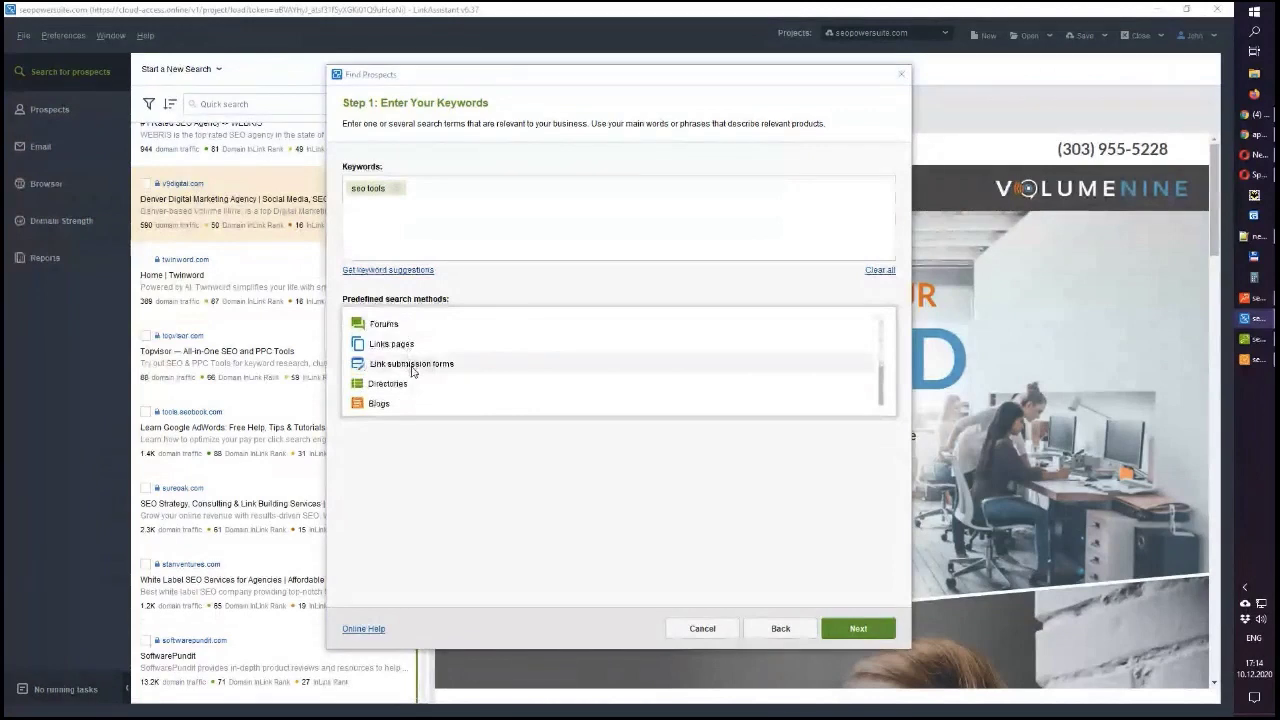
click(412, 364)
click(400, 320)
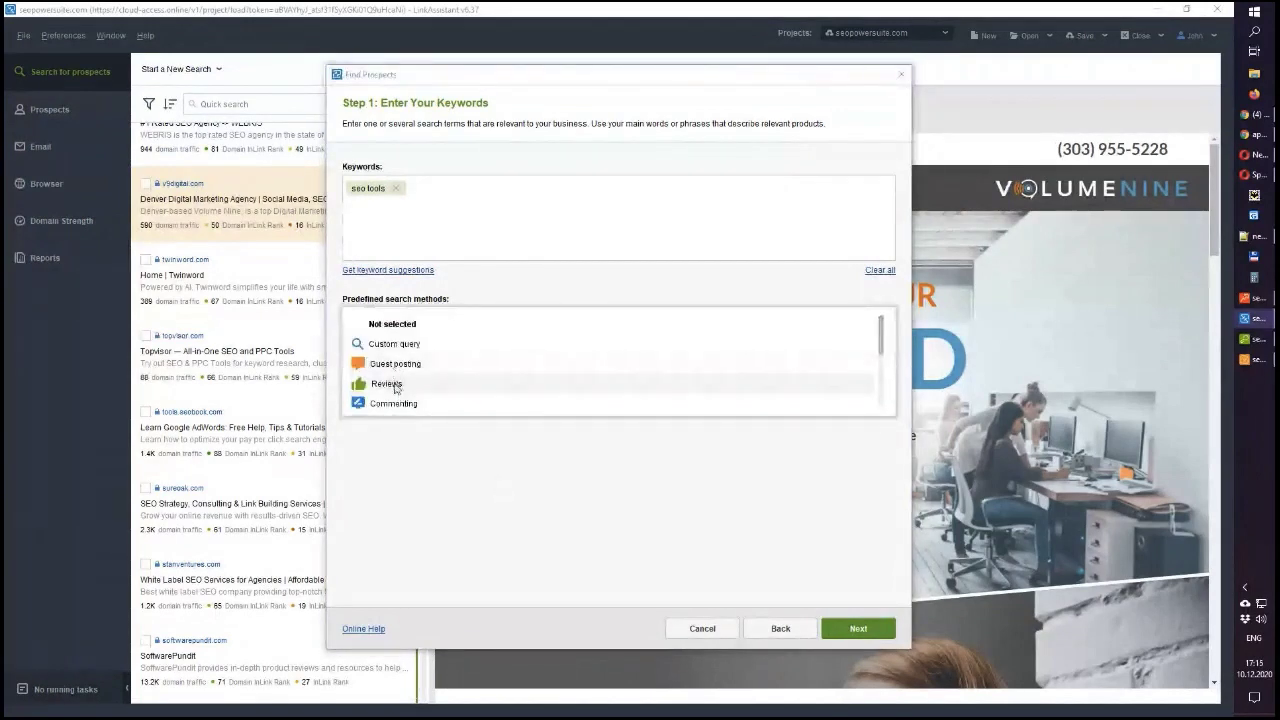
scroll(396, 388, down, 1)
click(398, 364)
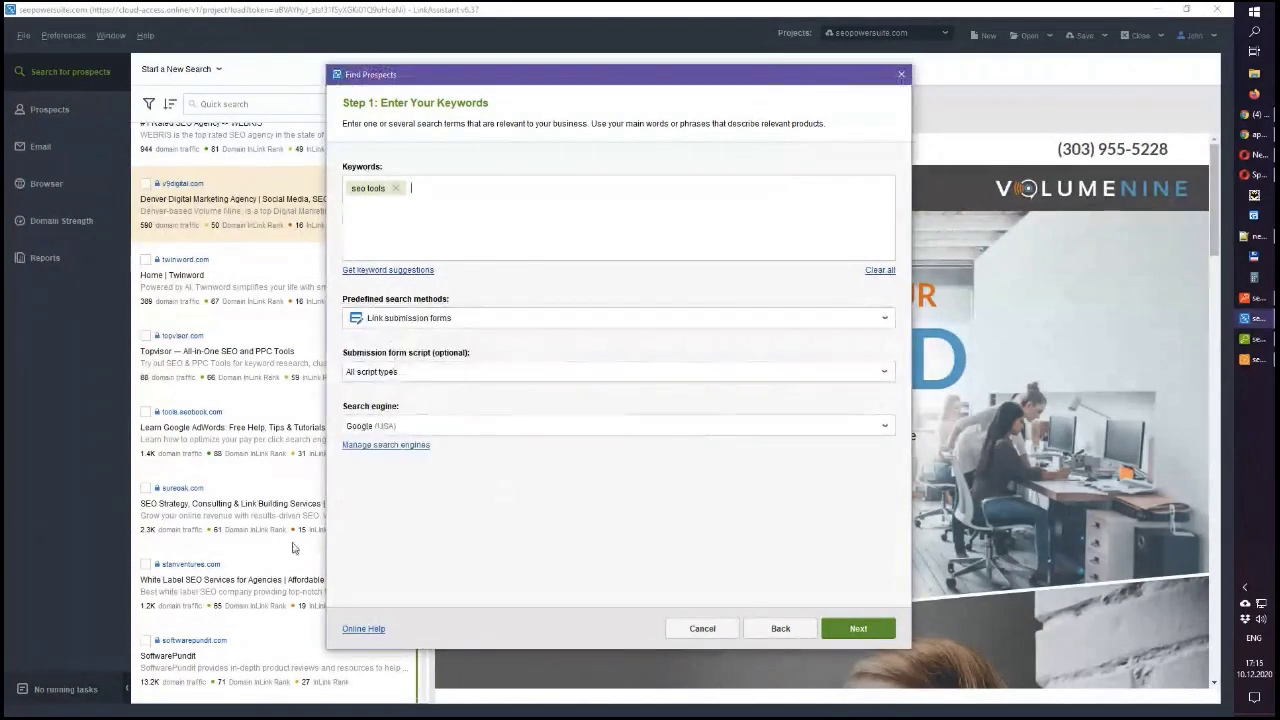
Filter the results by Domain InLink Rank of at least 50, InLink Rank of at least 50 and domain organic traffic of at least 100
click(852, 628)
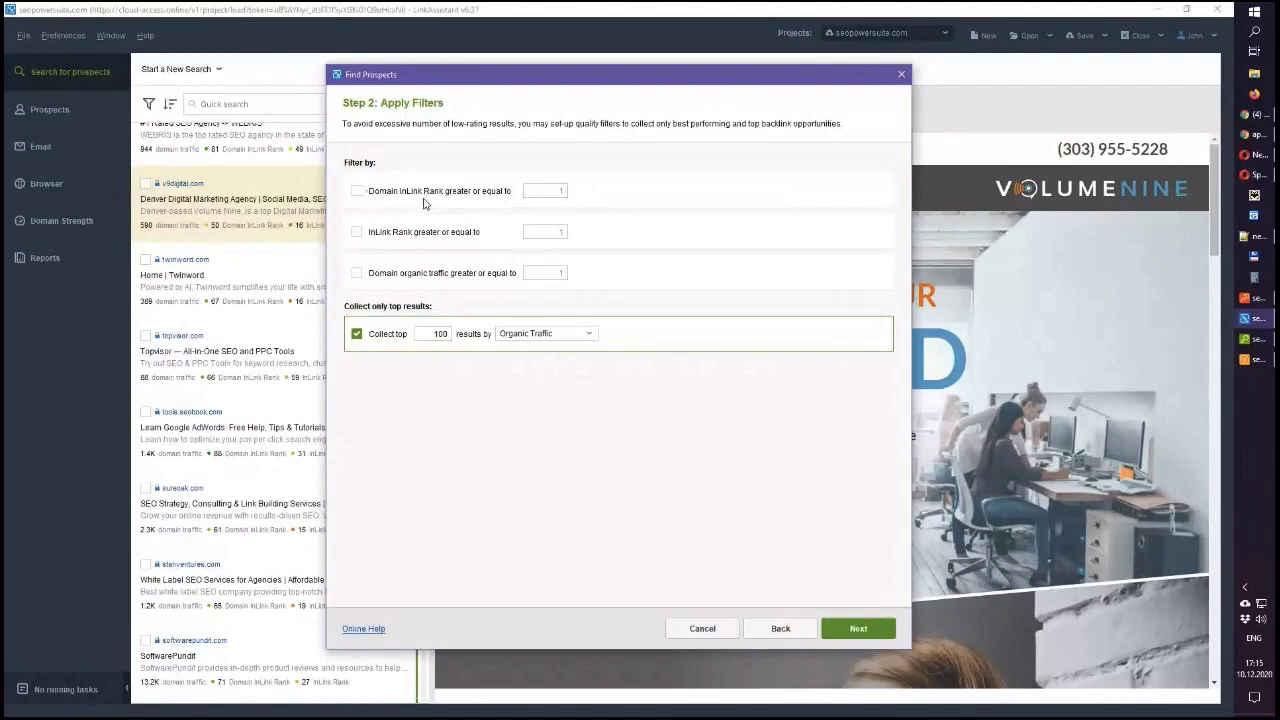
click(358, 191)
click(368, 237)
click(556, 191)
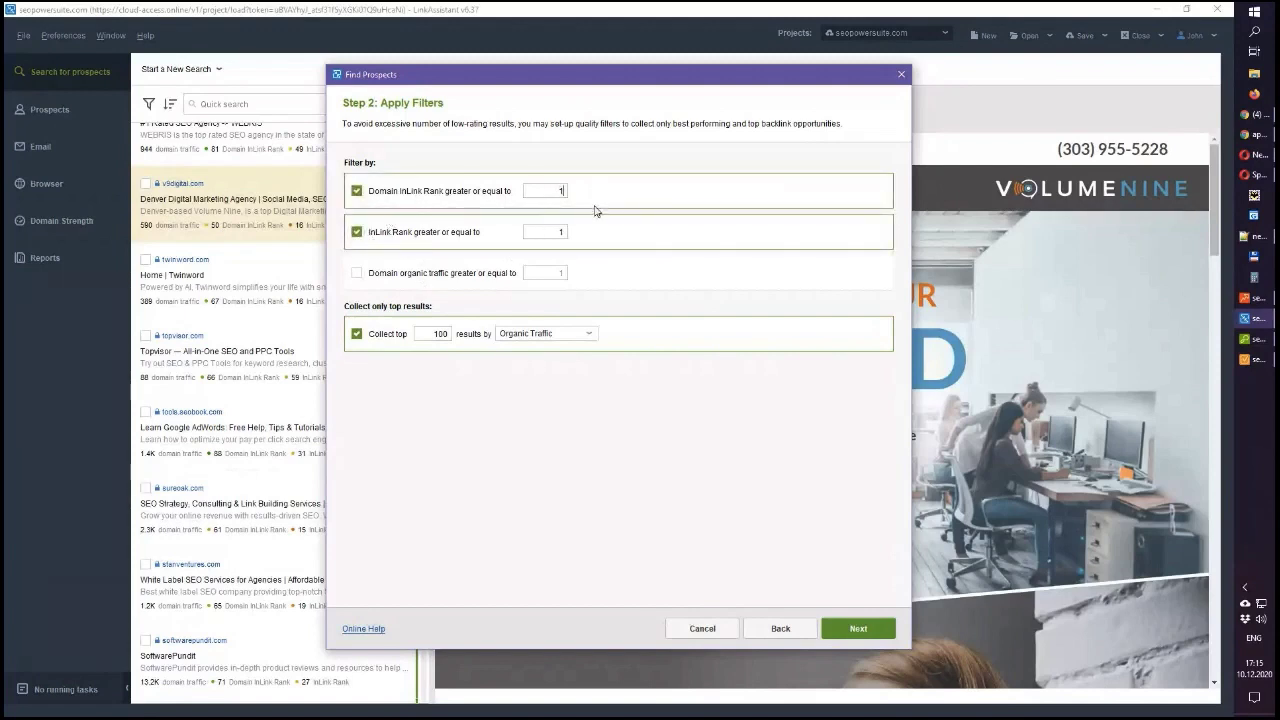
text(50)
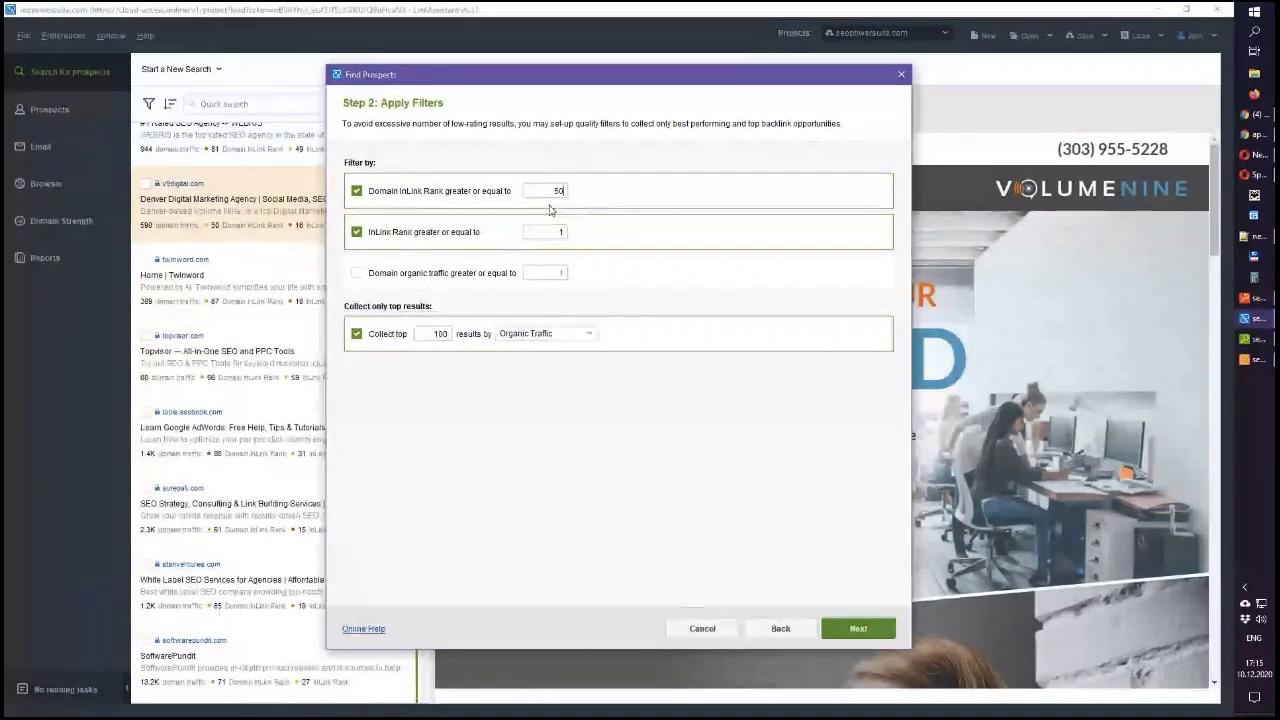
click(553, 232)
text(50)
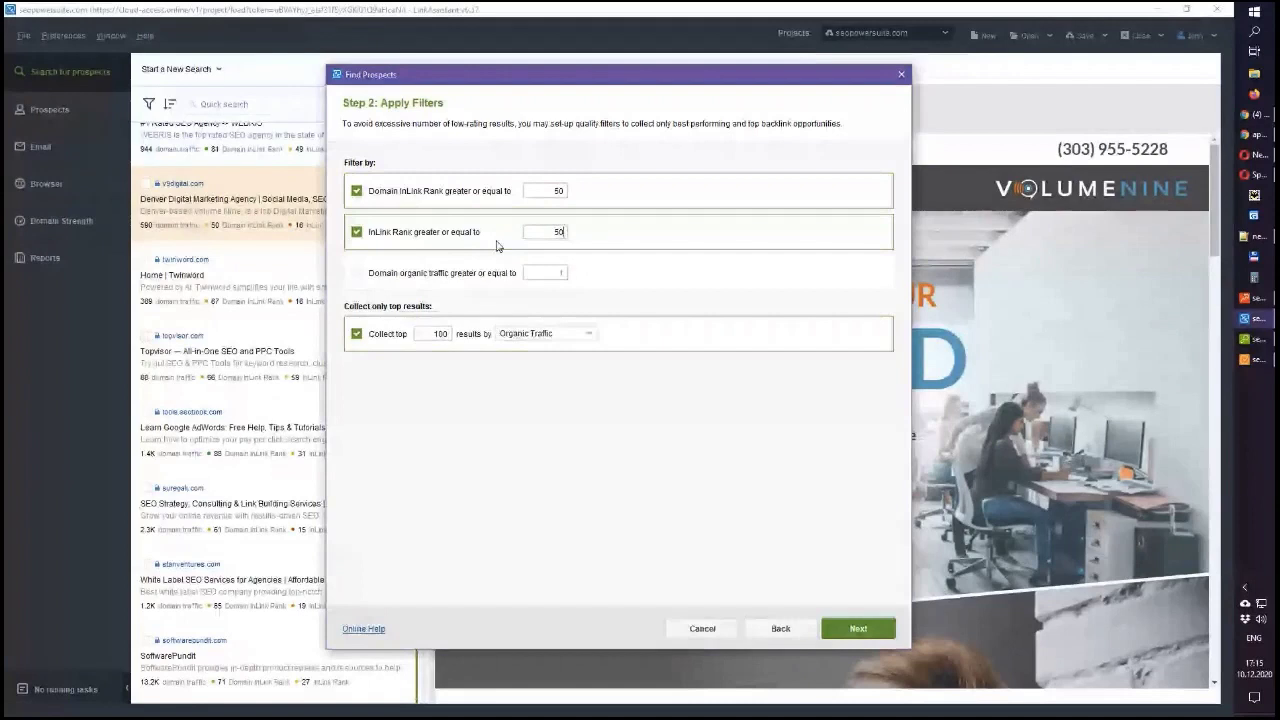
click(381, 275)
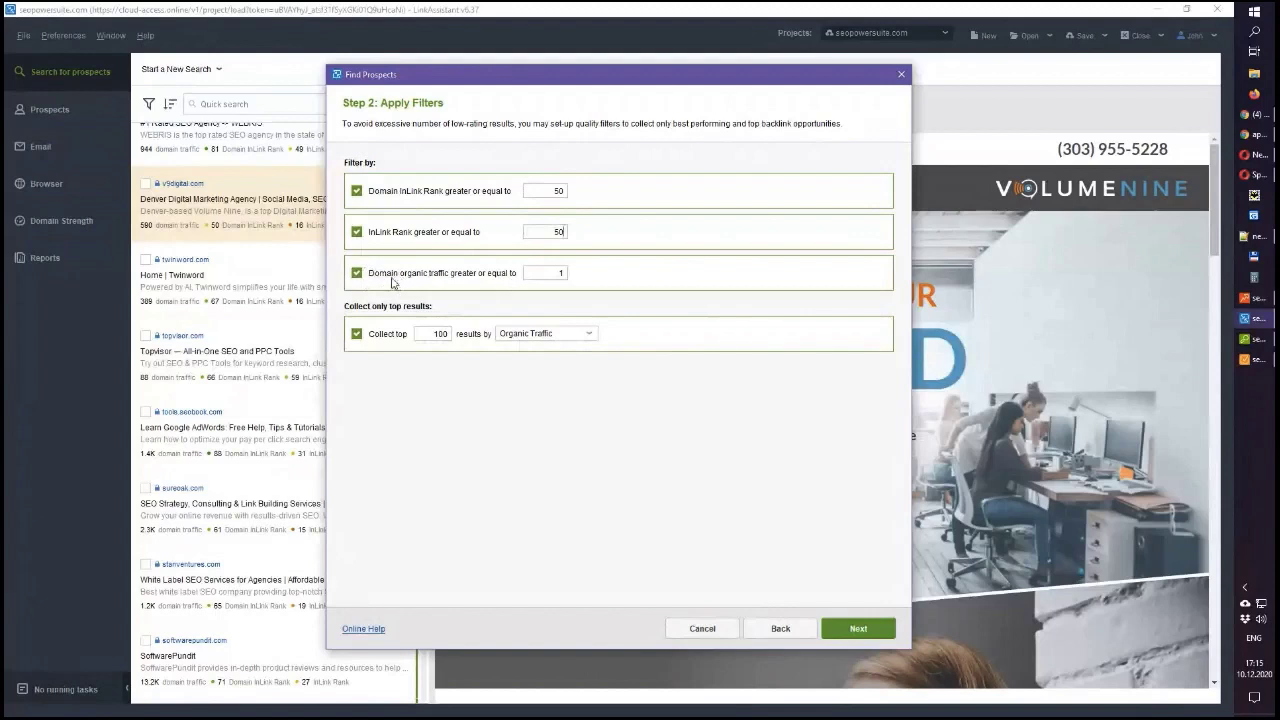
click(565, 274)
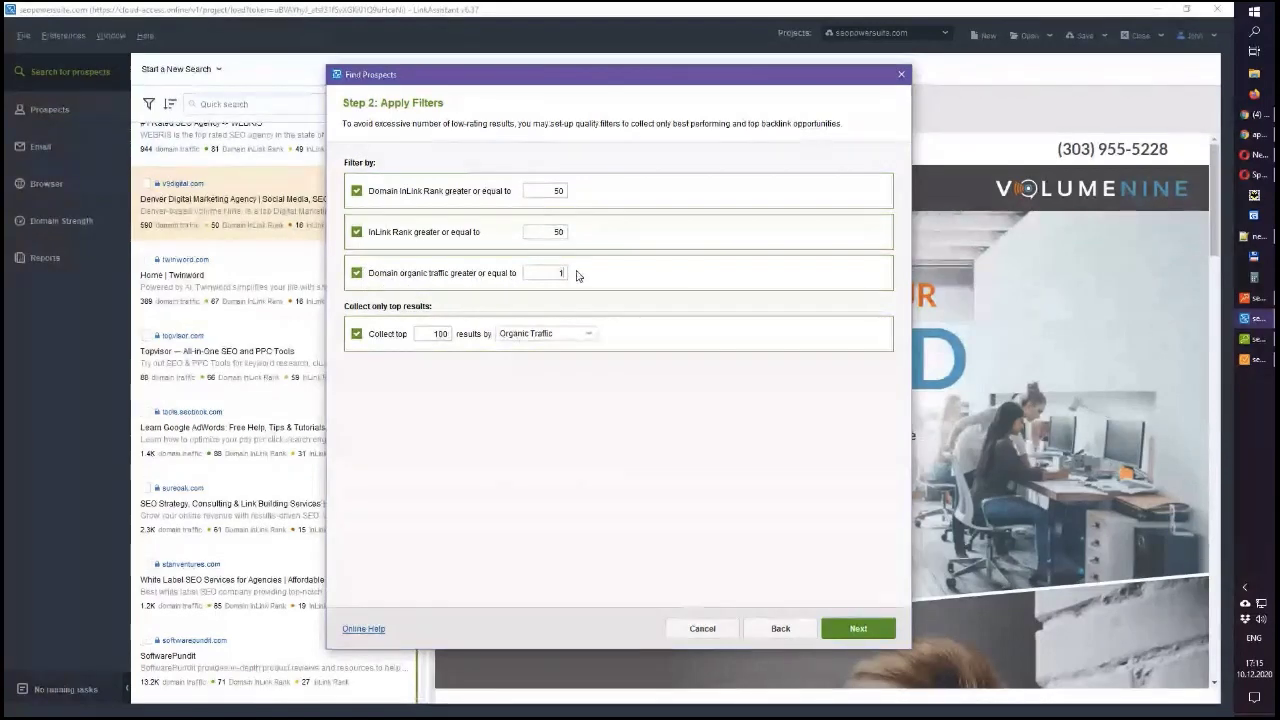
text(00)
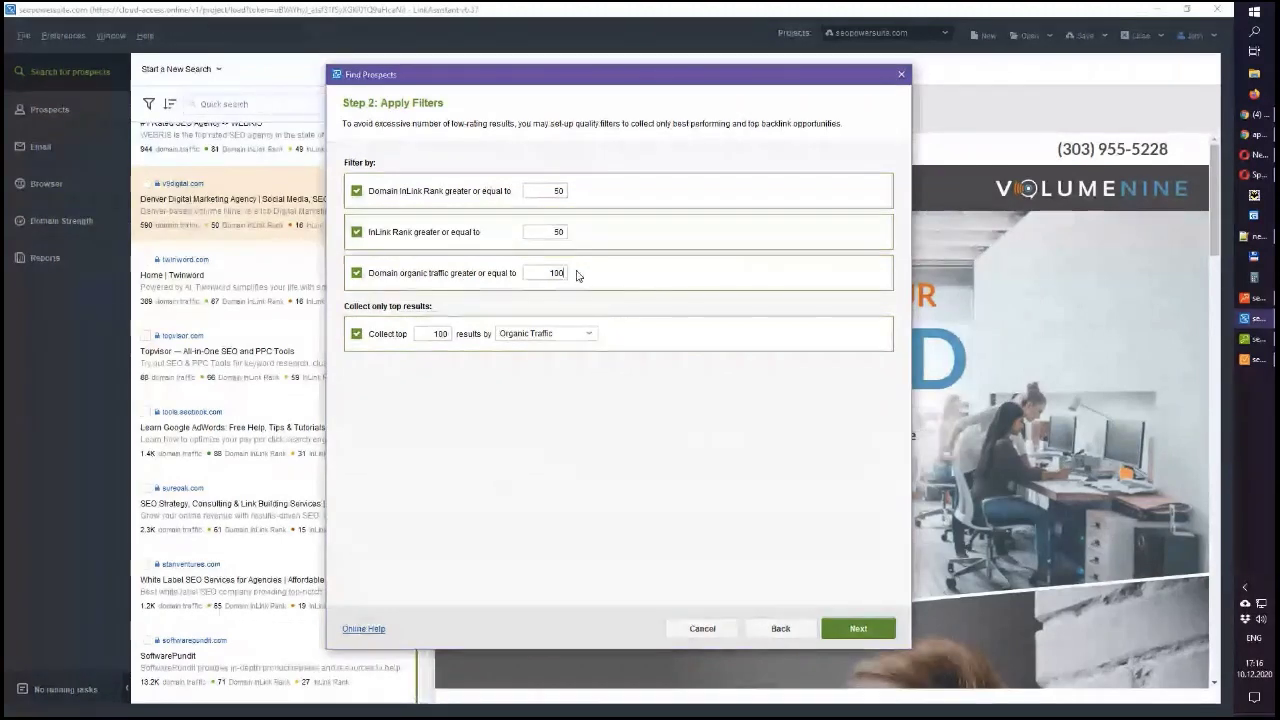
Examine the tag and expert options, trying the Get exact URLs and Apply topic blocklist settings, and close the search setup without running it
click(858, 628)
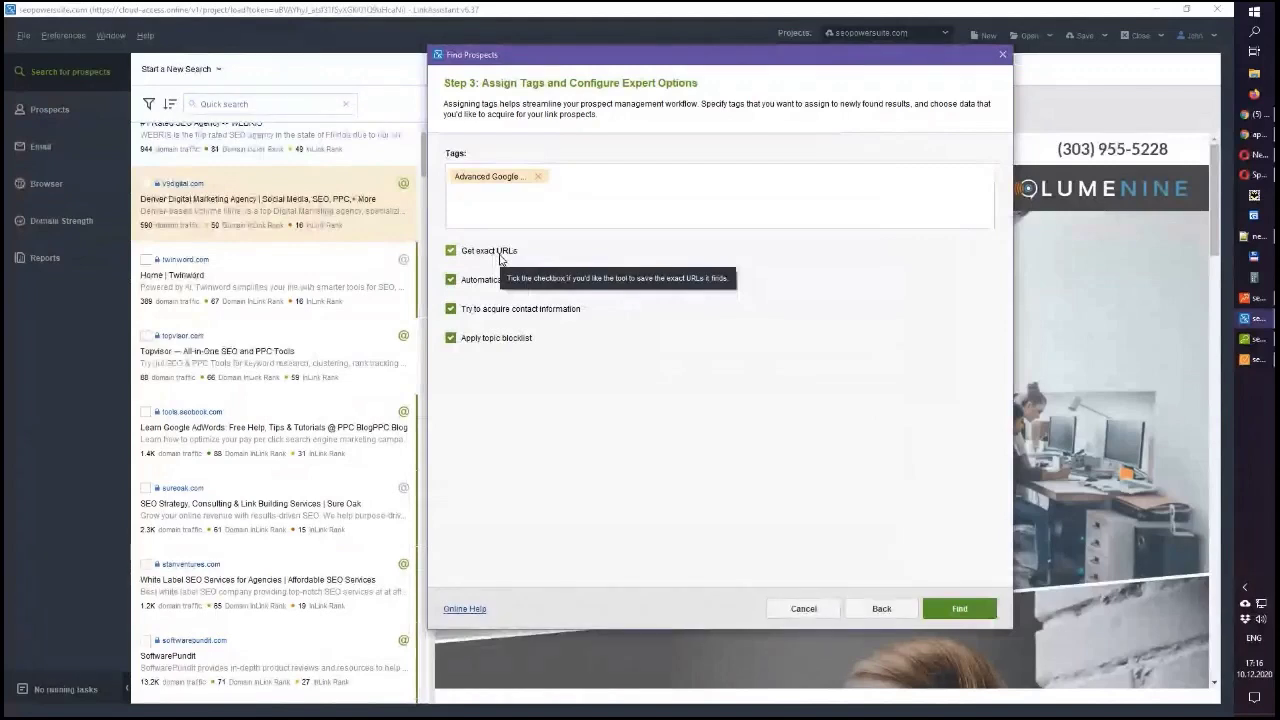
click(450, 251)
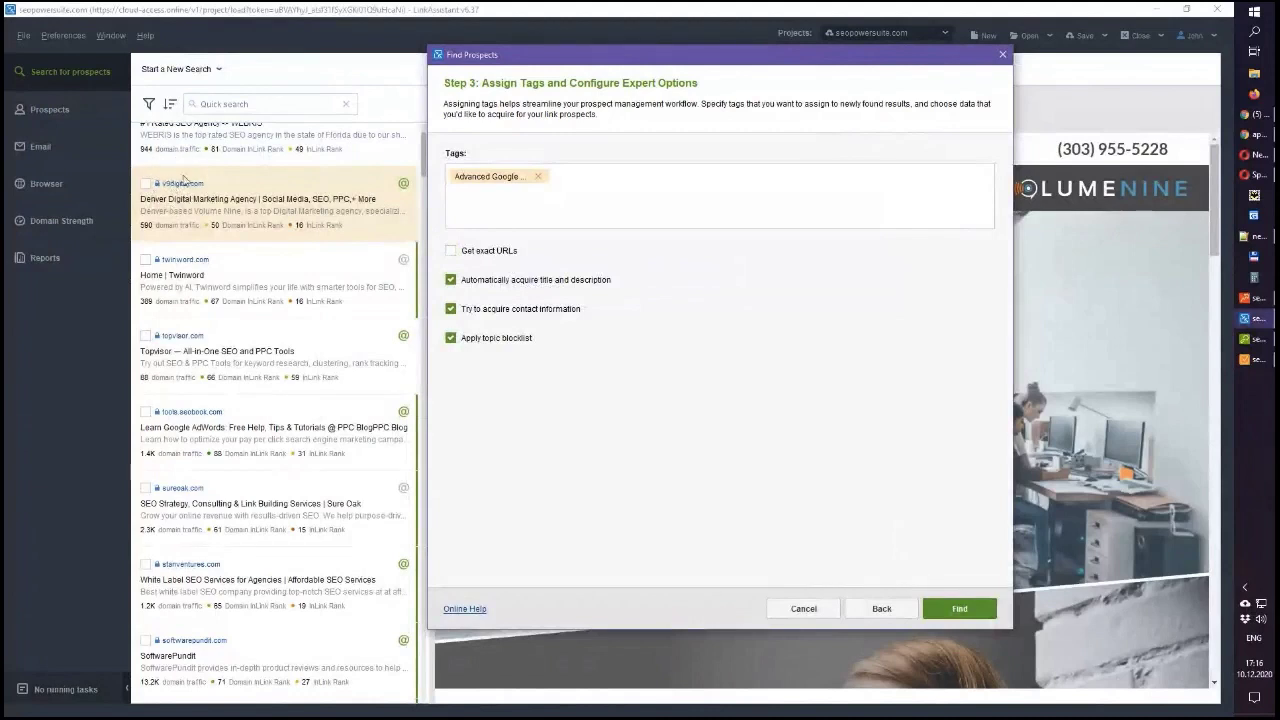
click(451, 252)
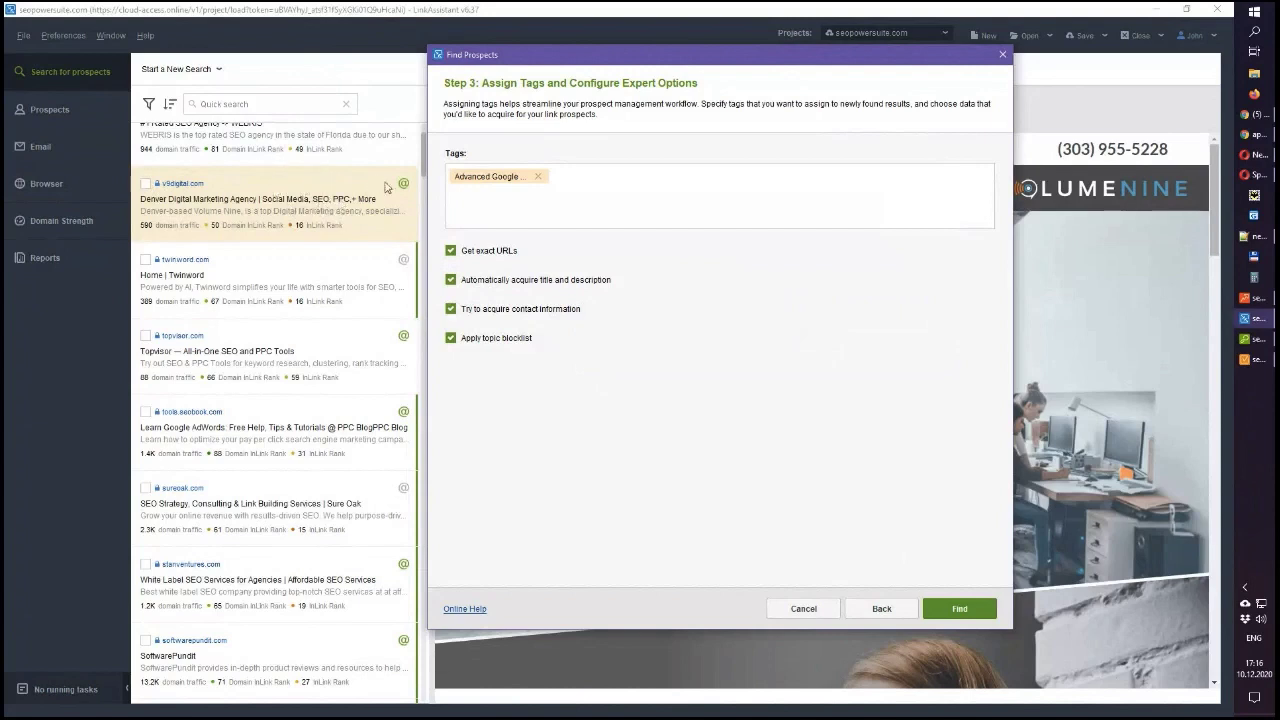
click(467, 341)
click(453, 341)
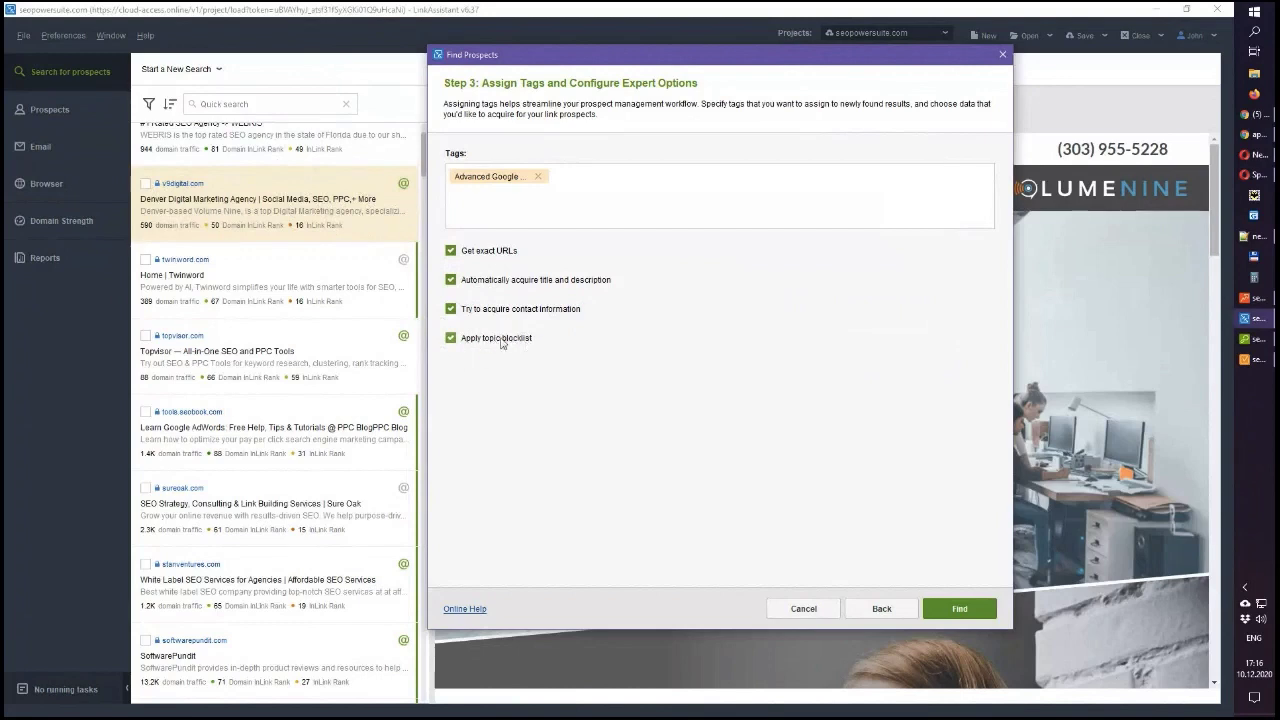
click(502, 343)
click(502, 343)
click(1002, 54)
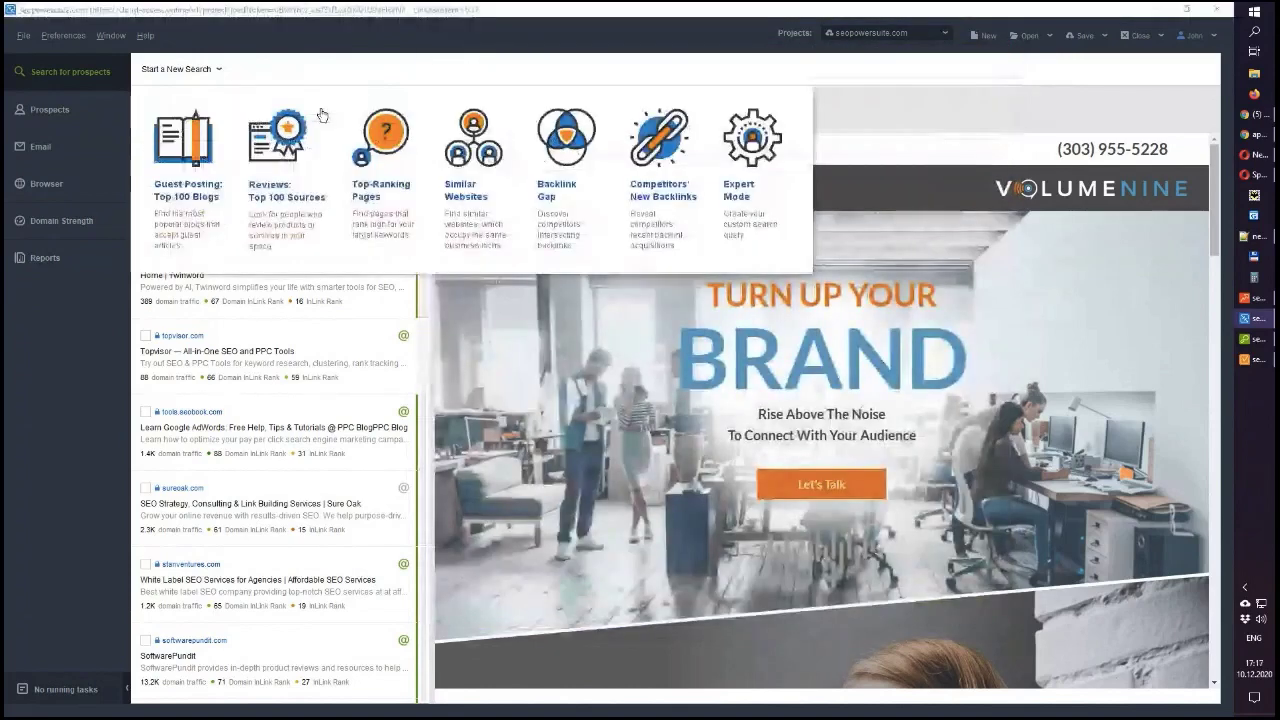
Try the Advanced Backlink Analysis with link intersection set to Collect all backlinks (my site and competitors), and look at its filters
click(752, 145)
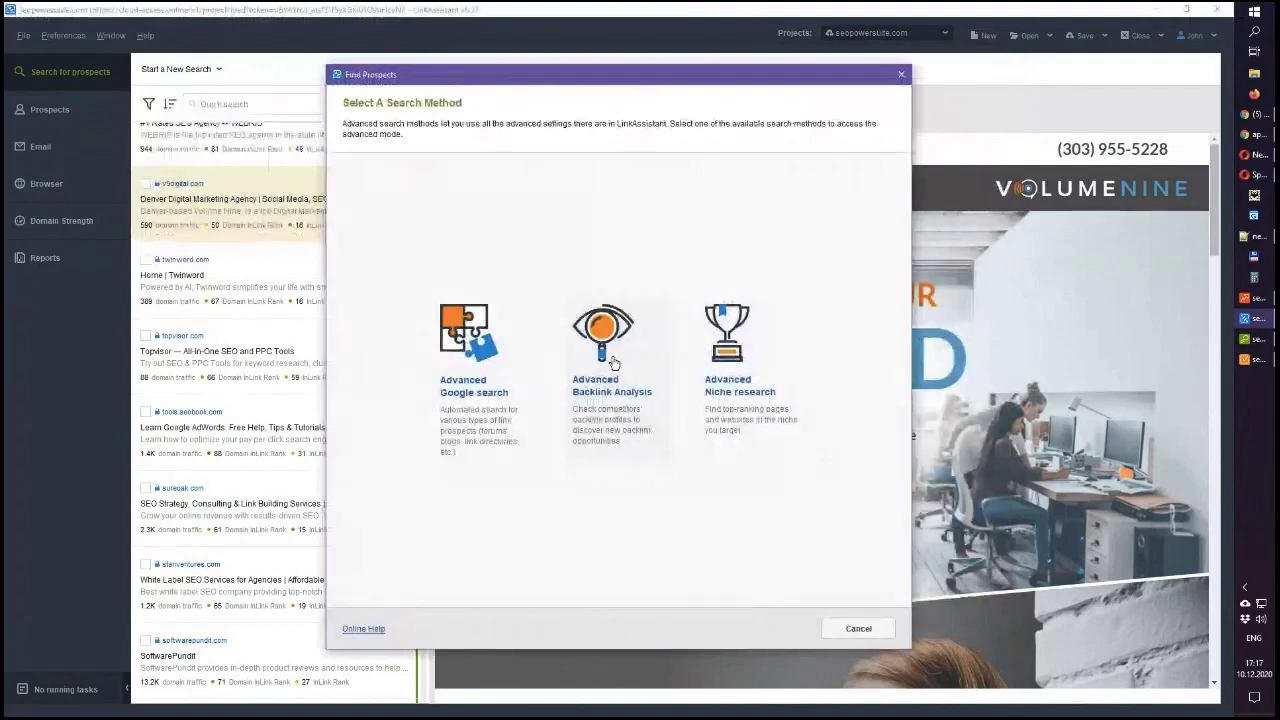
click(613, 362)
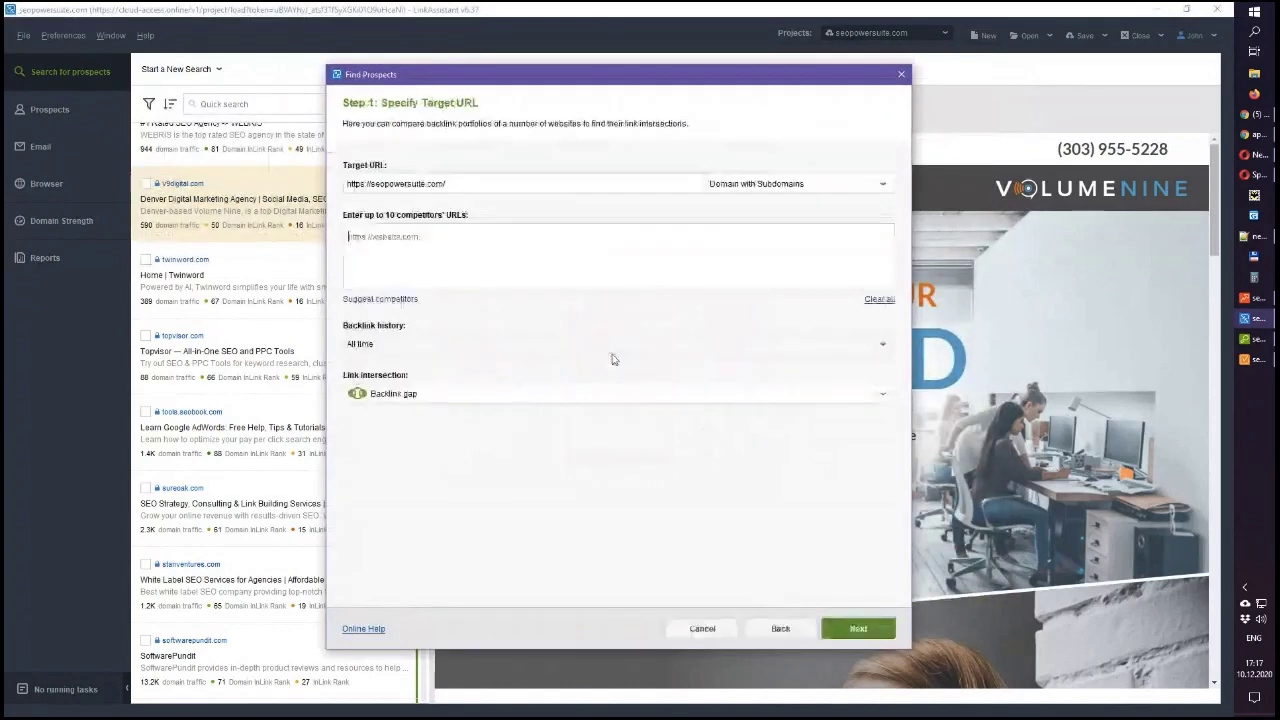
click(900, 75)
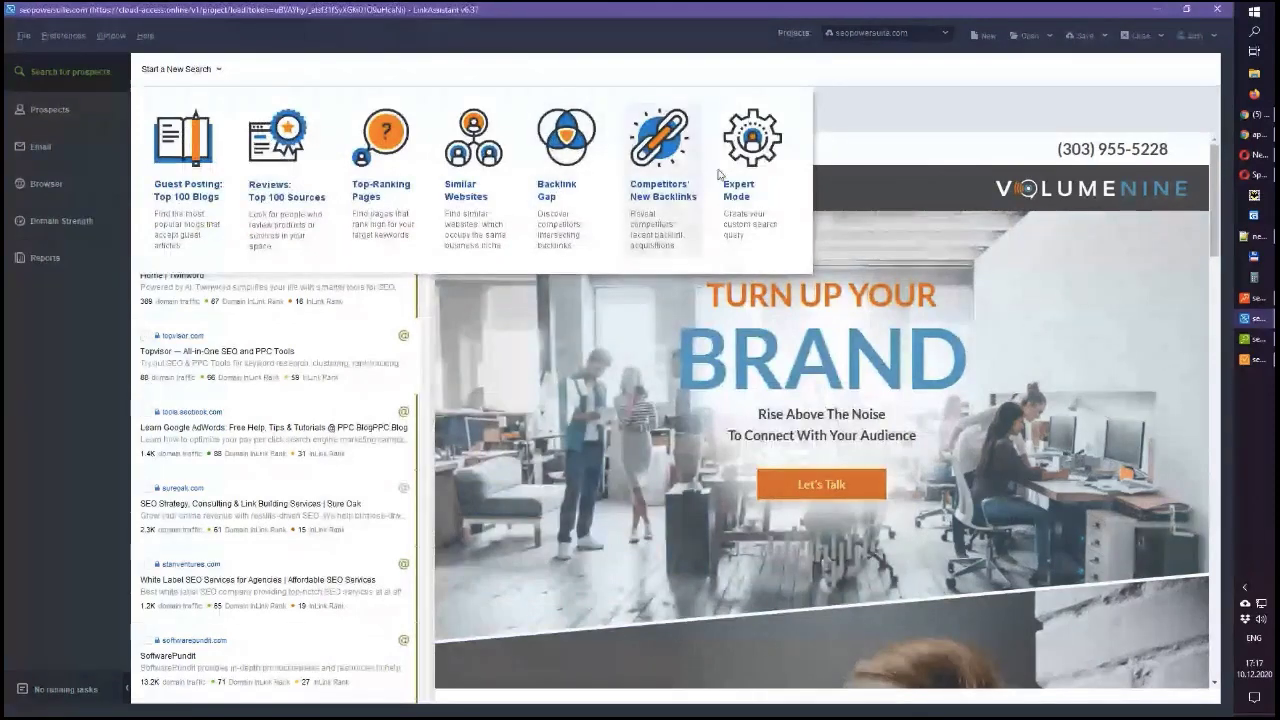
click(560, 190)
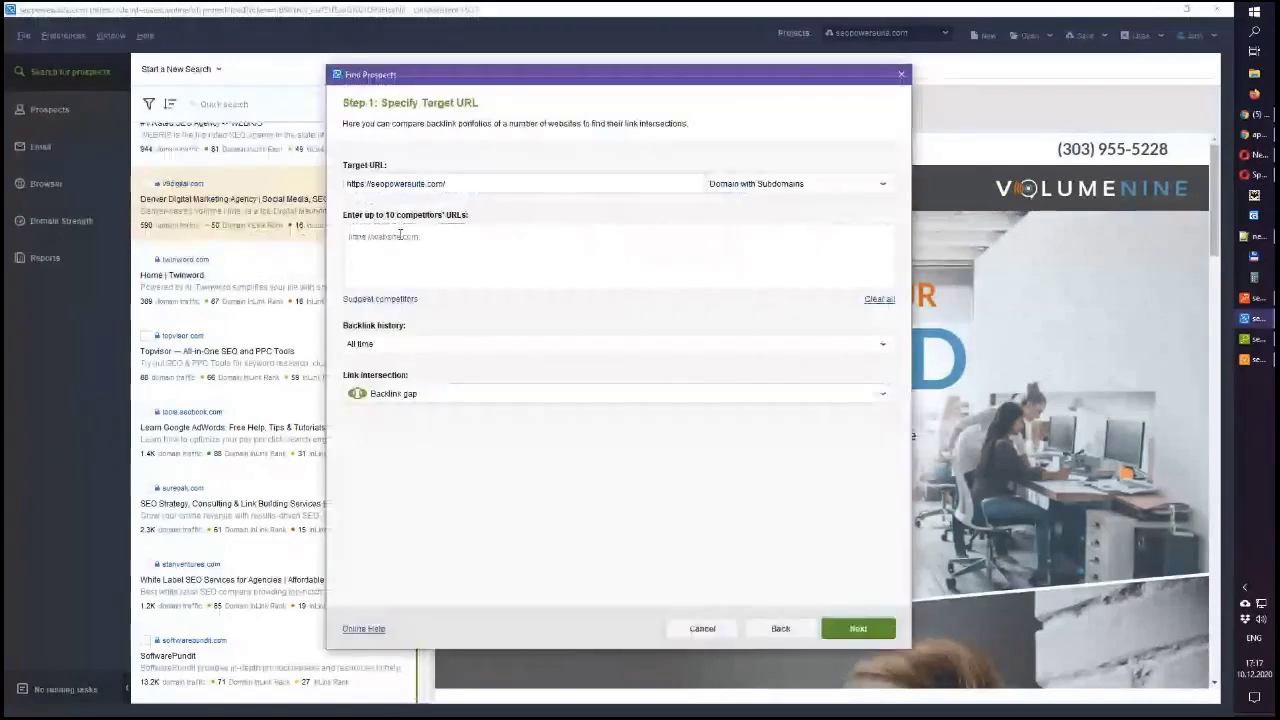
click(417, 394)
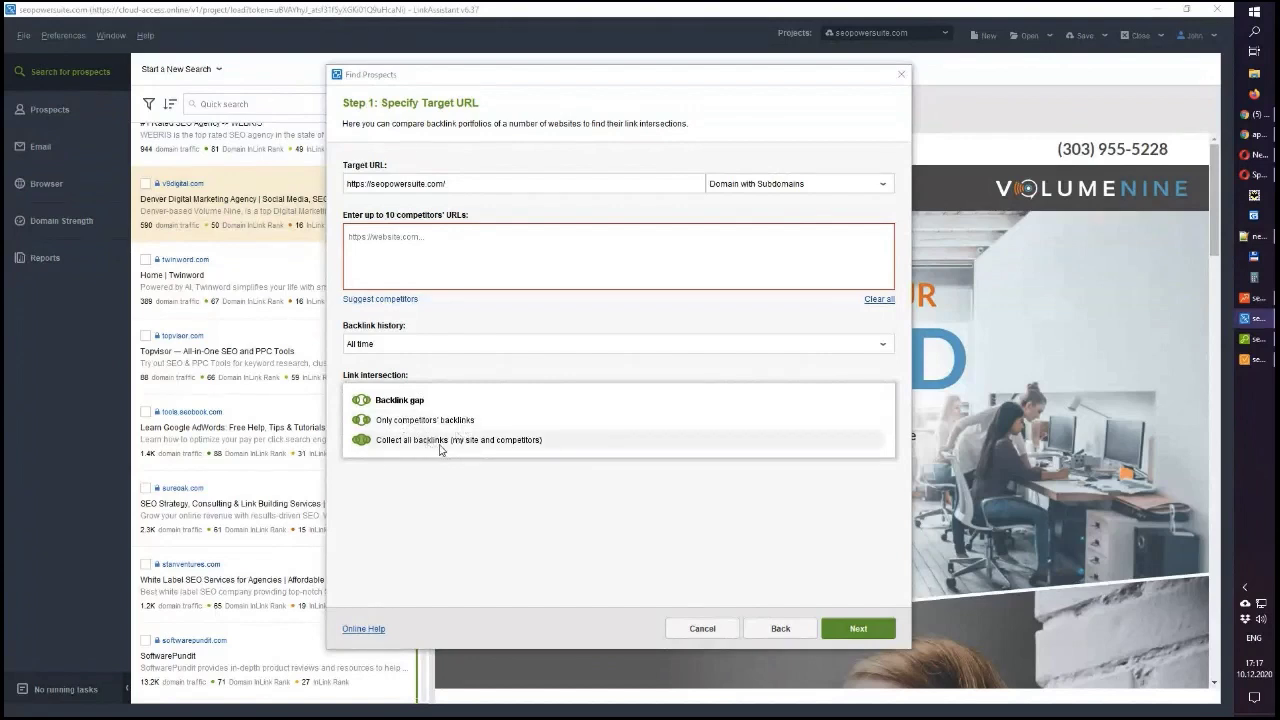
click(525, 441)
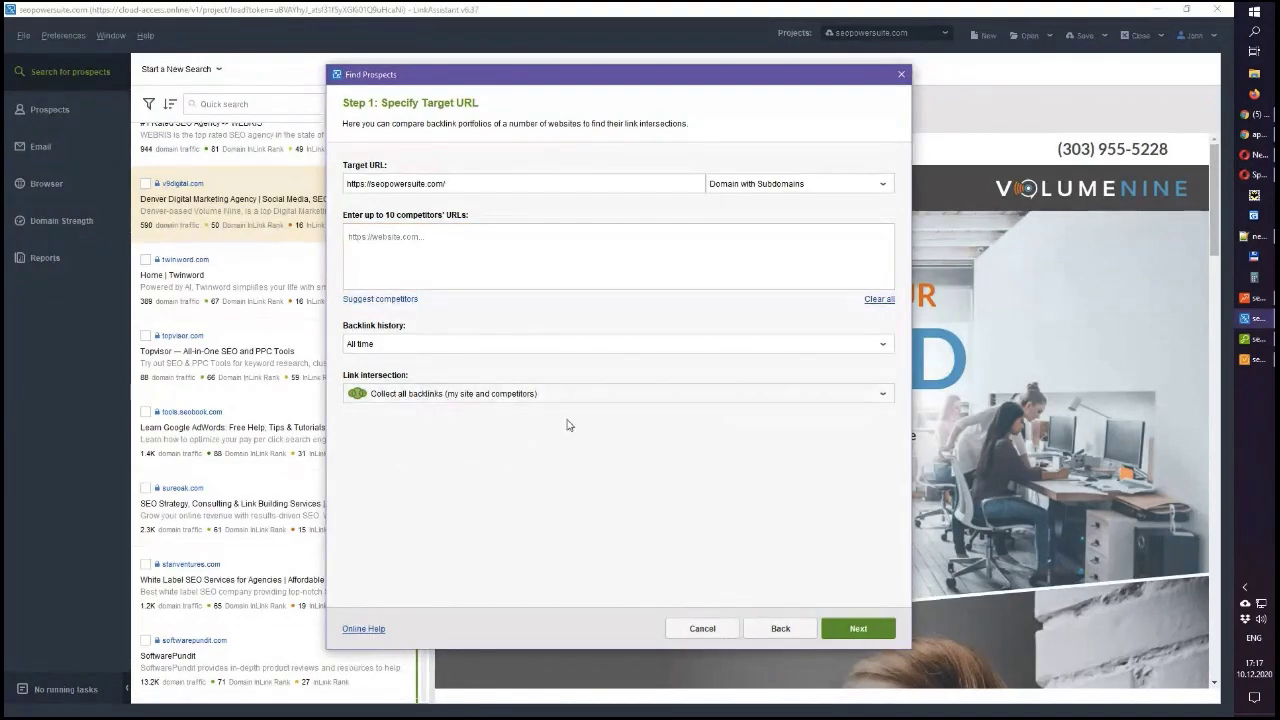
click(836, 629)
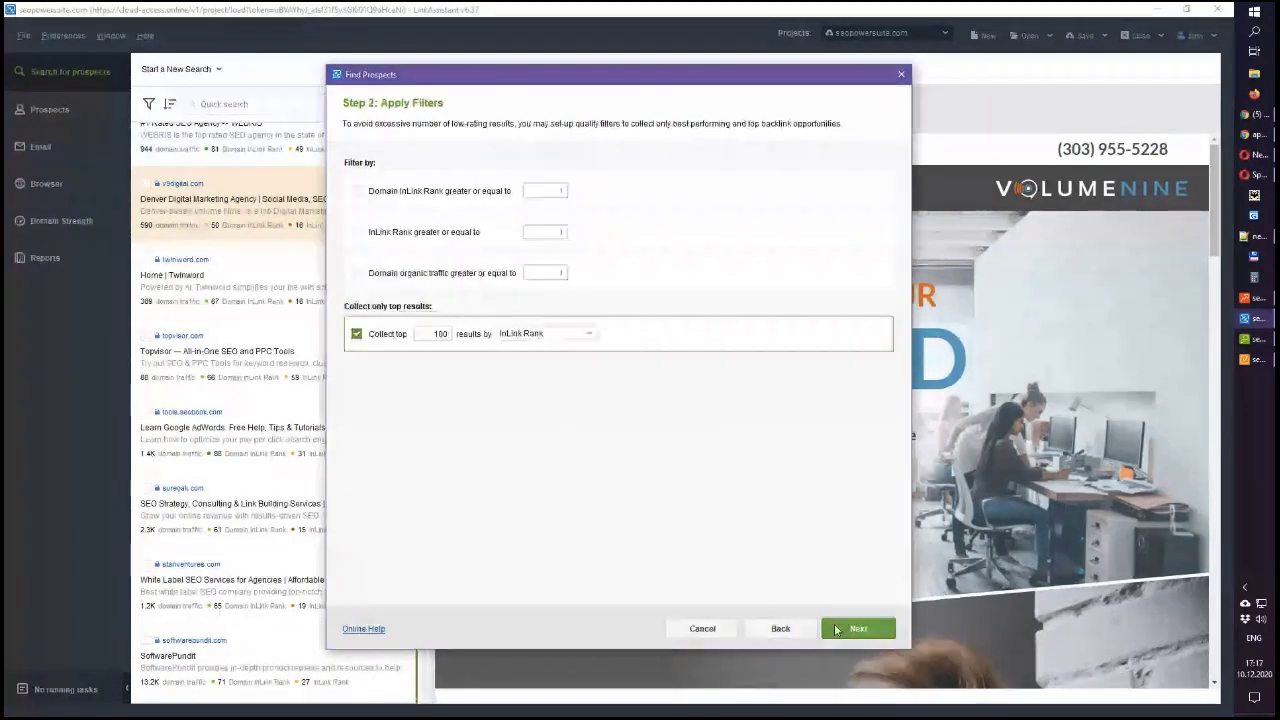
click(901, 77)
Examine the Advanced Niche research settings for searching by keyword and by URL, including its filters, and return to the prospects list
click(184, 78)
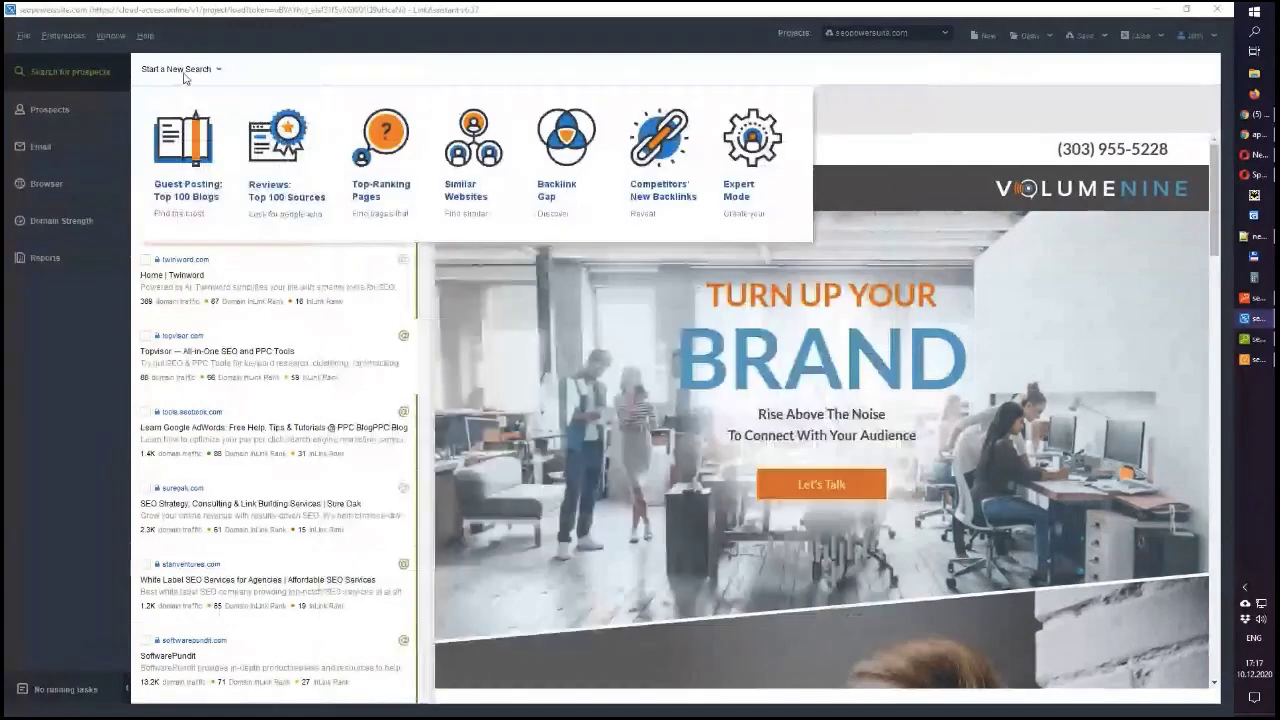
click(758, 167)
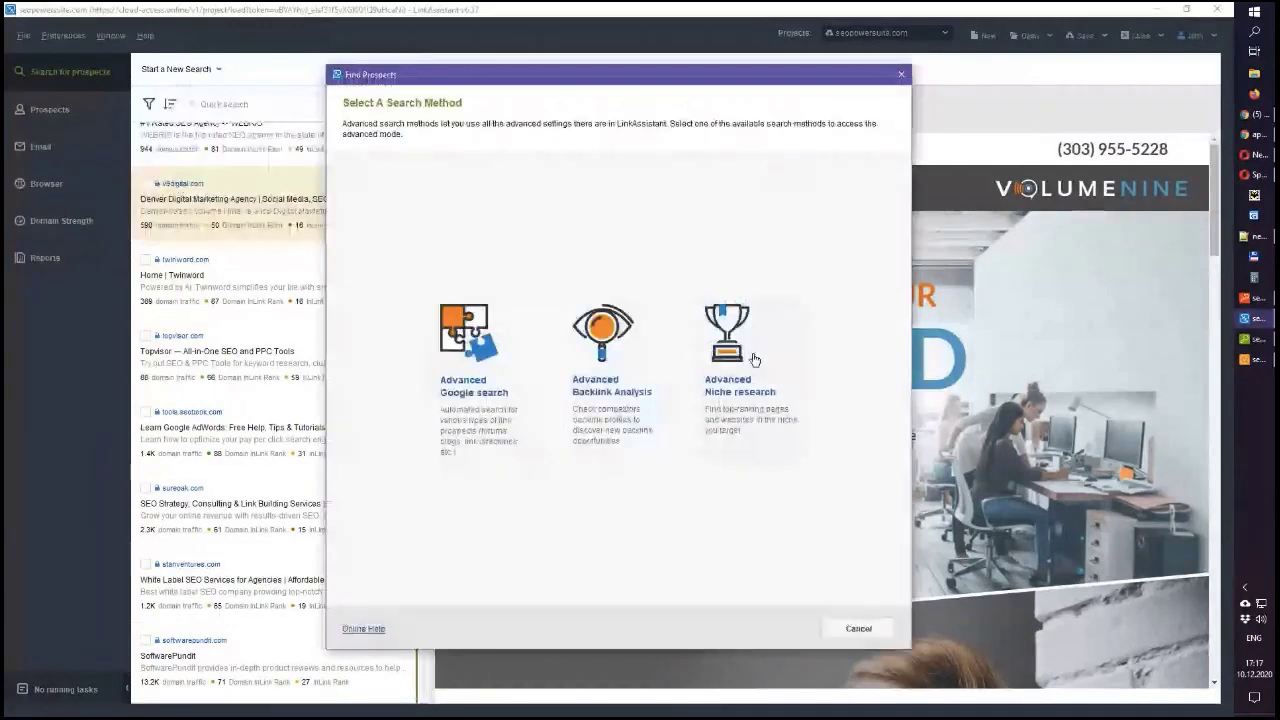
click(901, 74)
click(180, 69)
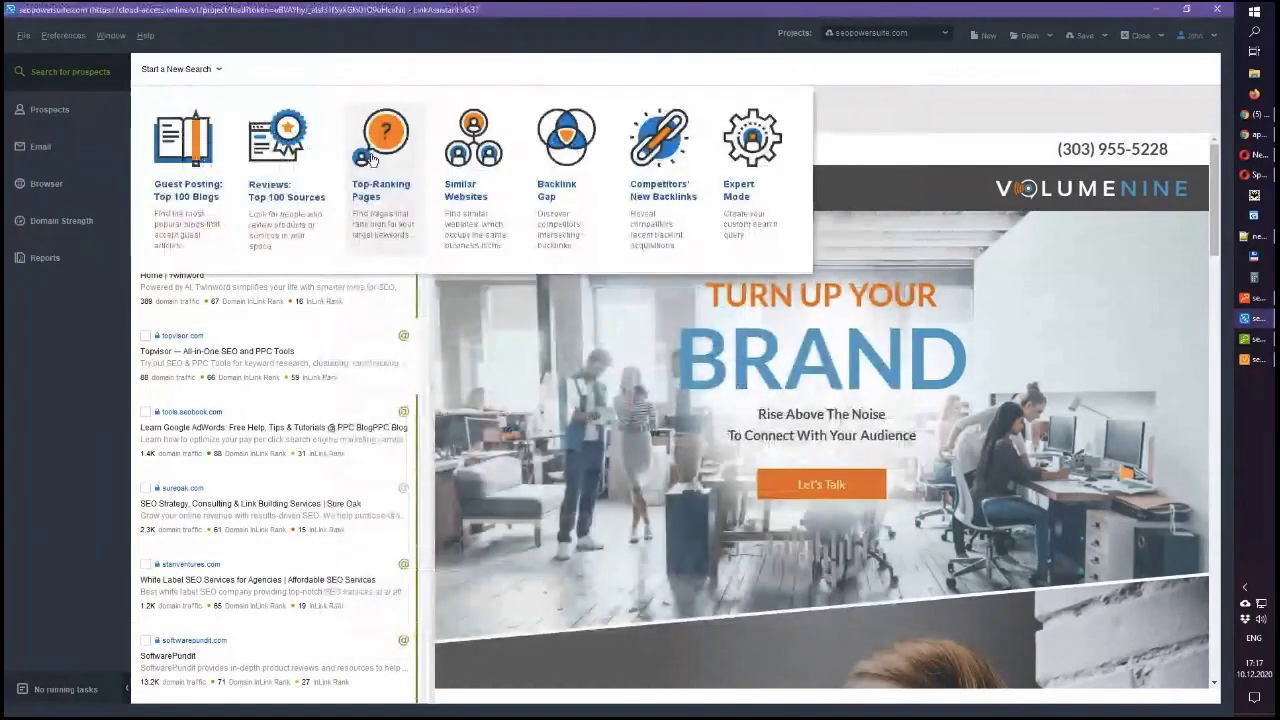
click(752, 160)
click(735, 410)
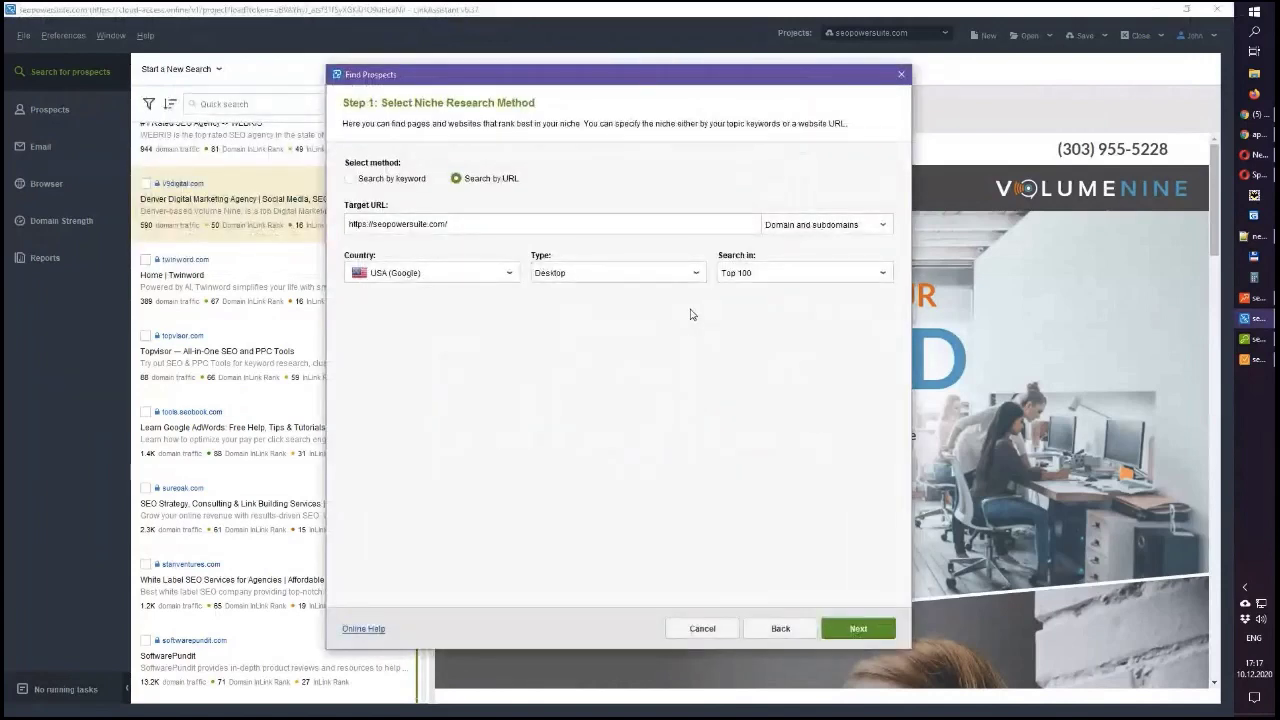
click(350, 178)
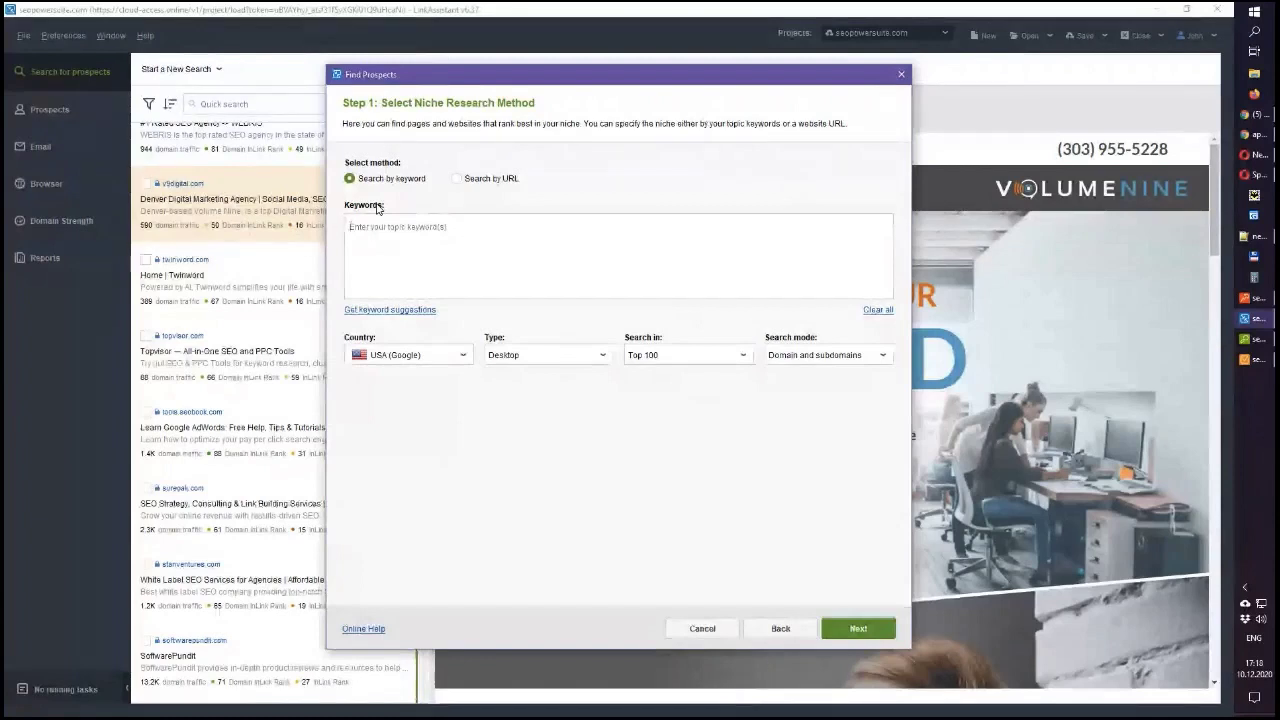
click(457, 178)
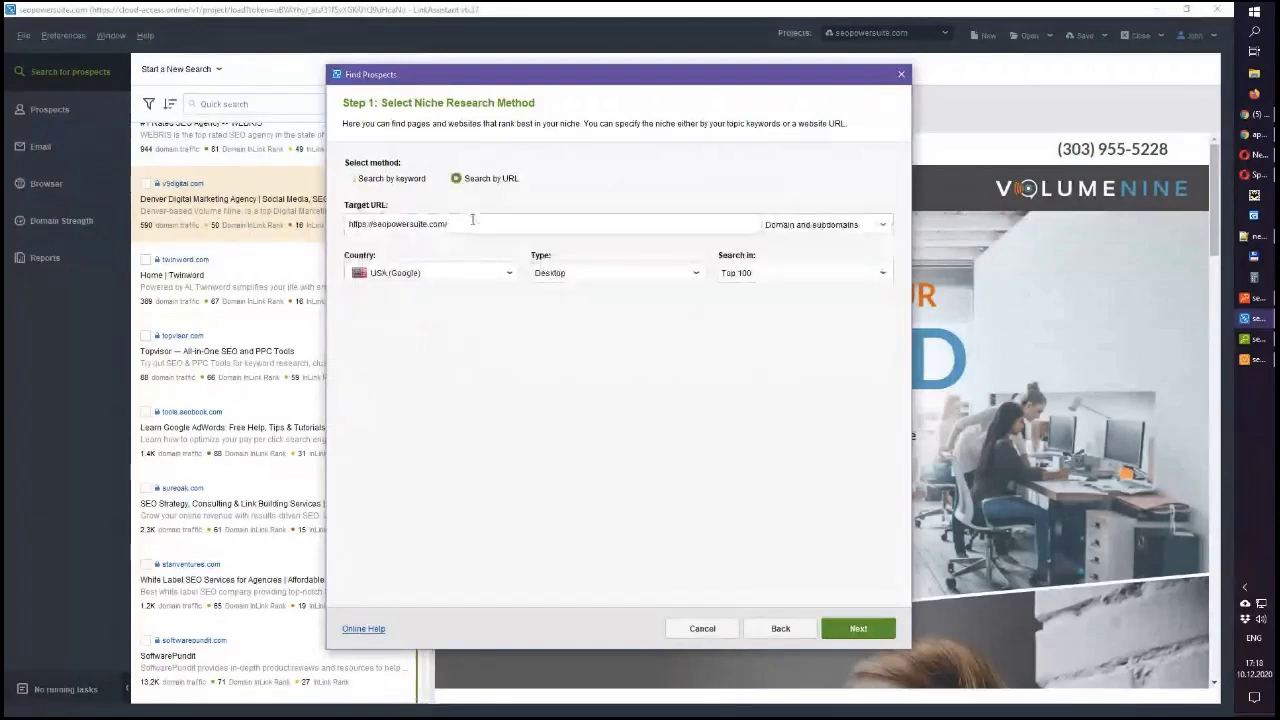
click(849, 628)
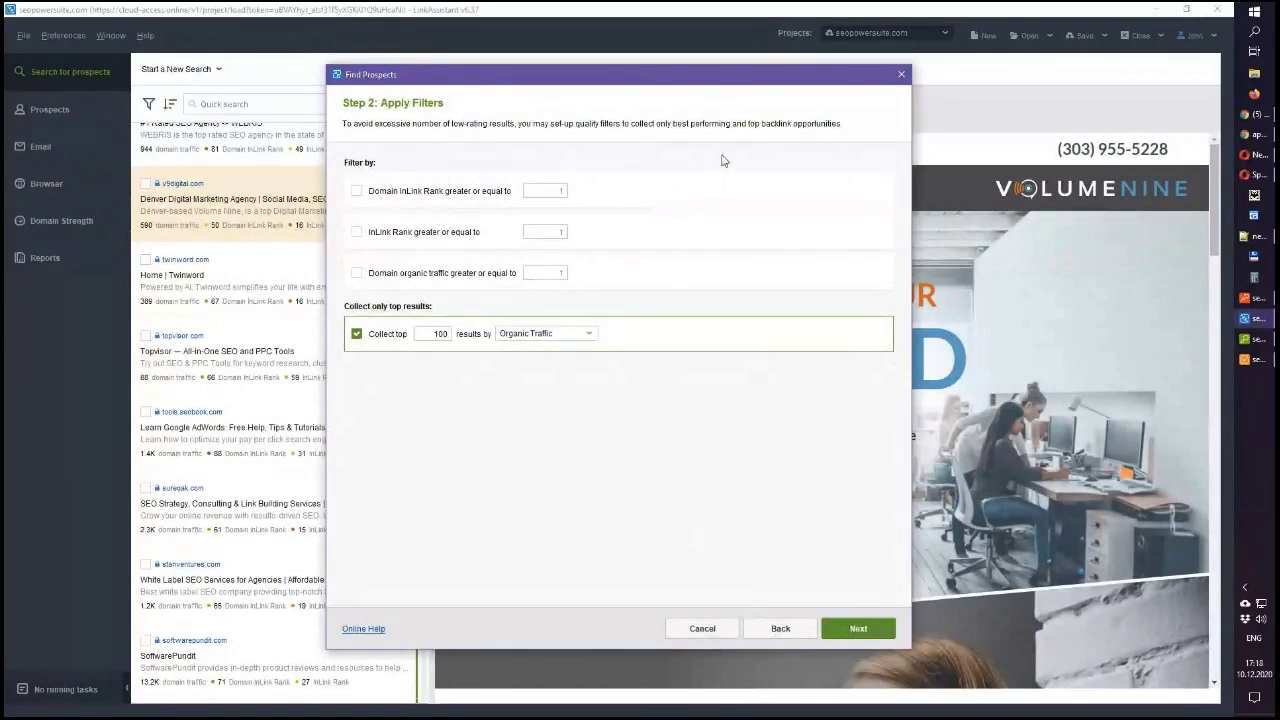
click(904, 75)
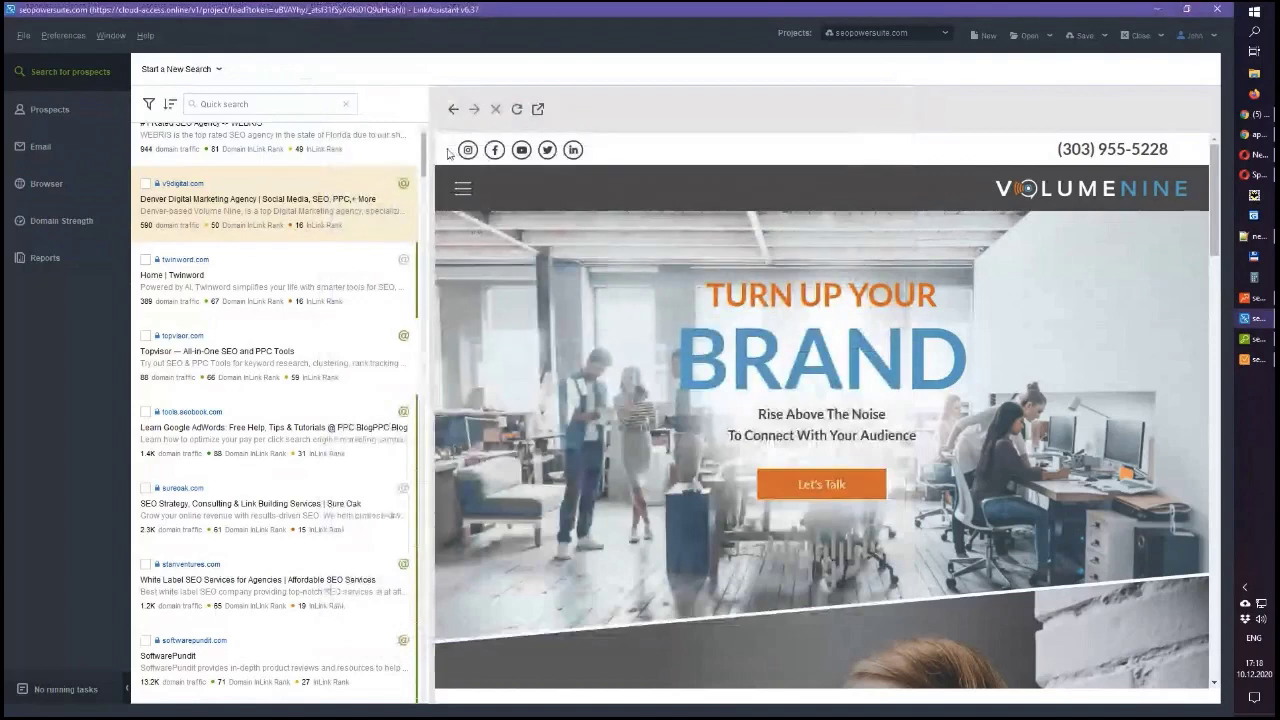
scroll(425, 133, up, 2)
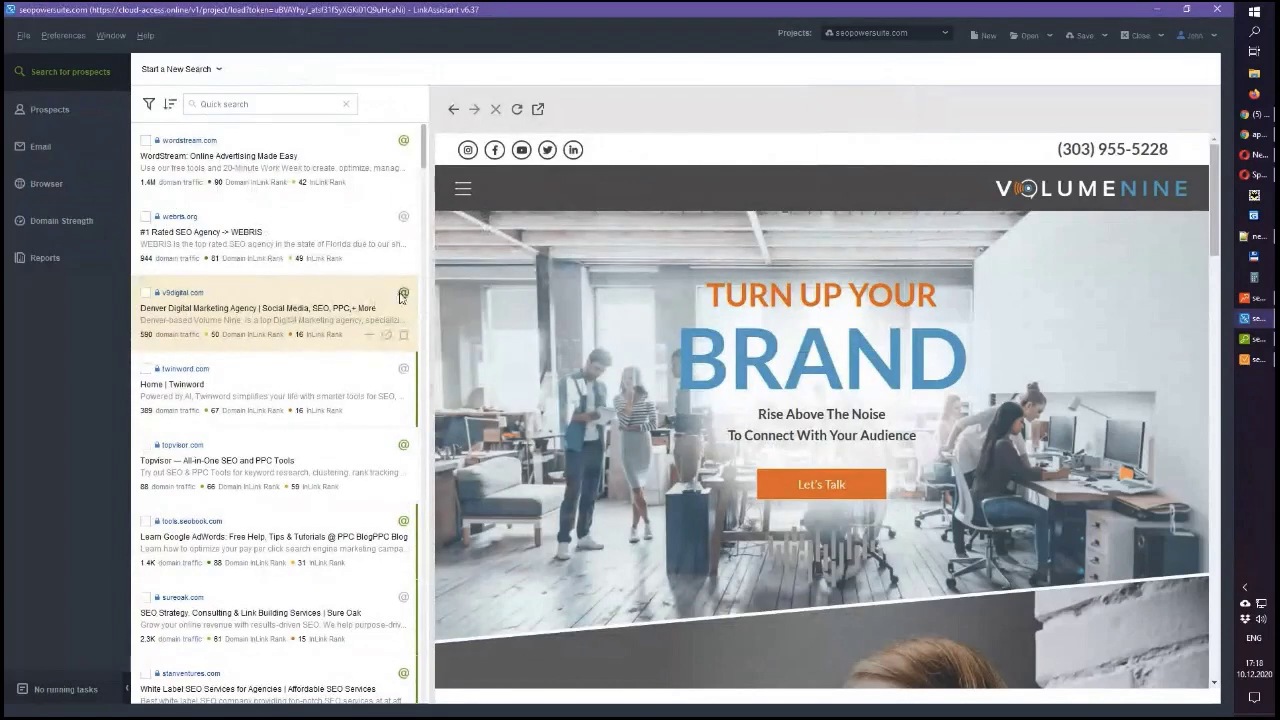
Exclude the found prospect v9digital.com from the search and open the project's Excluded Prospects Domains list
click(402, 295)
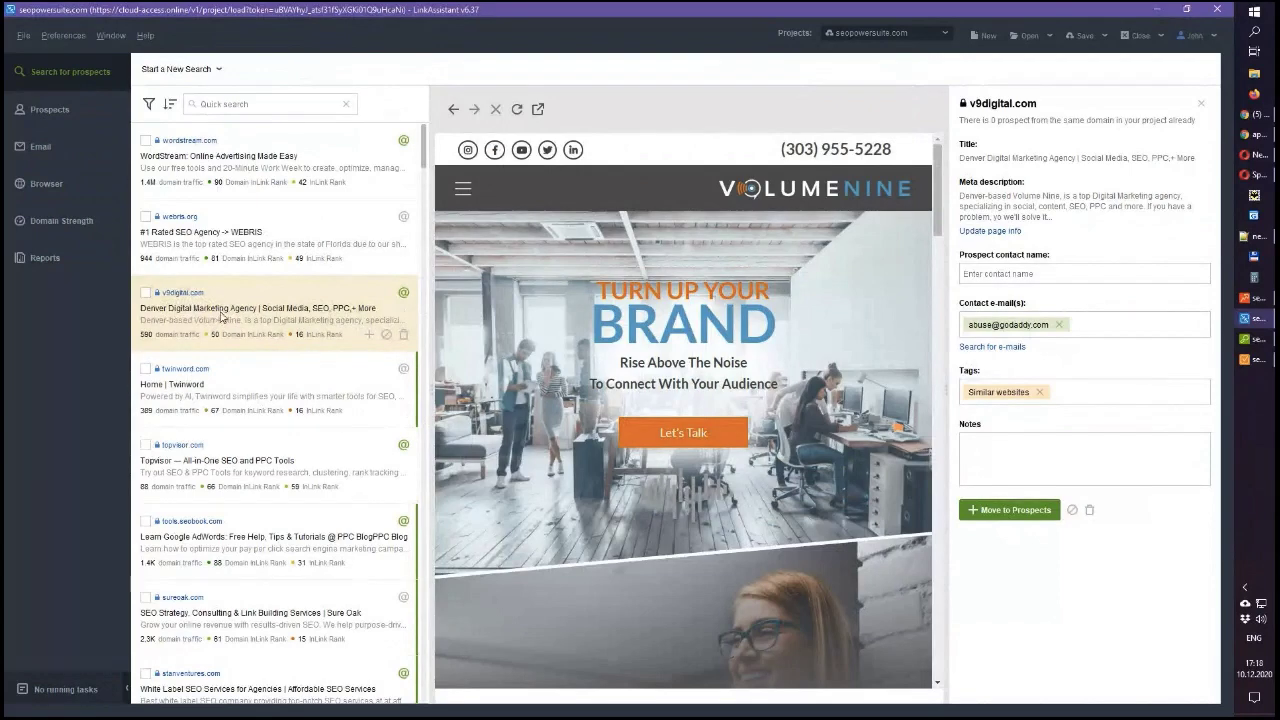
click(388, 335)
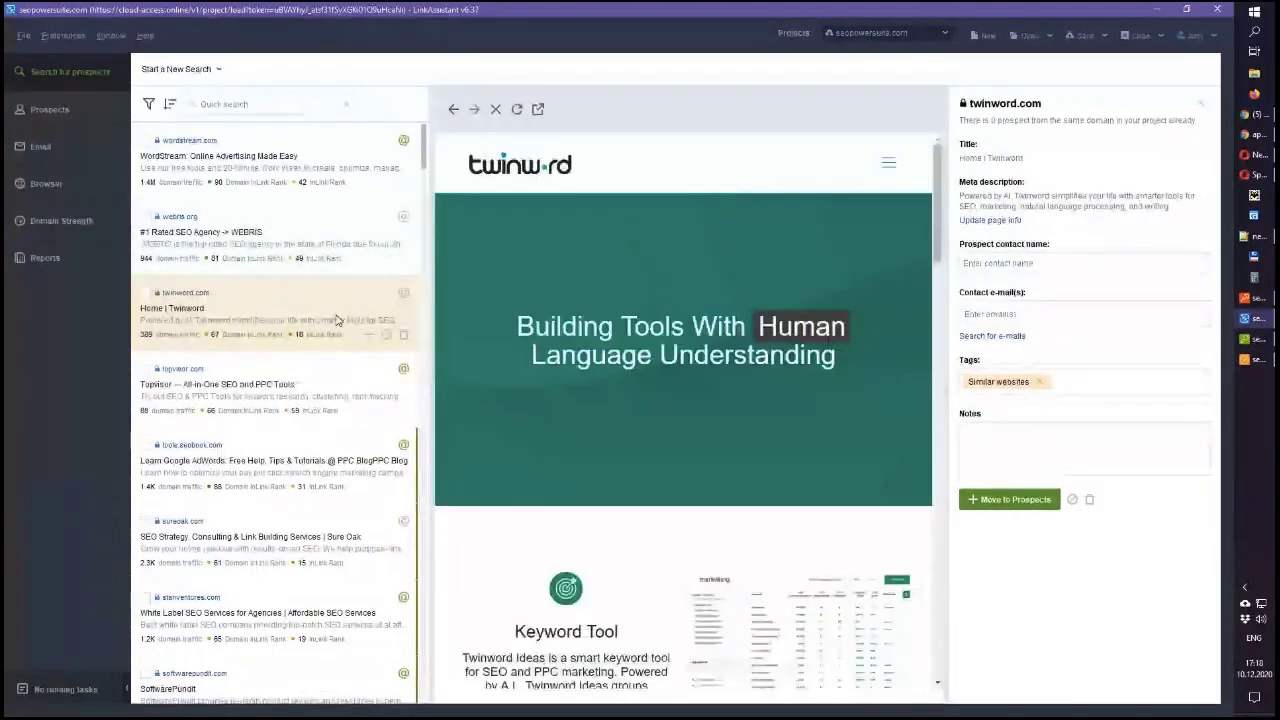
click(70, 36)
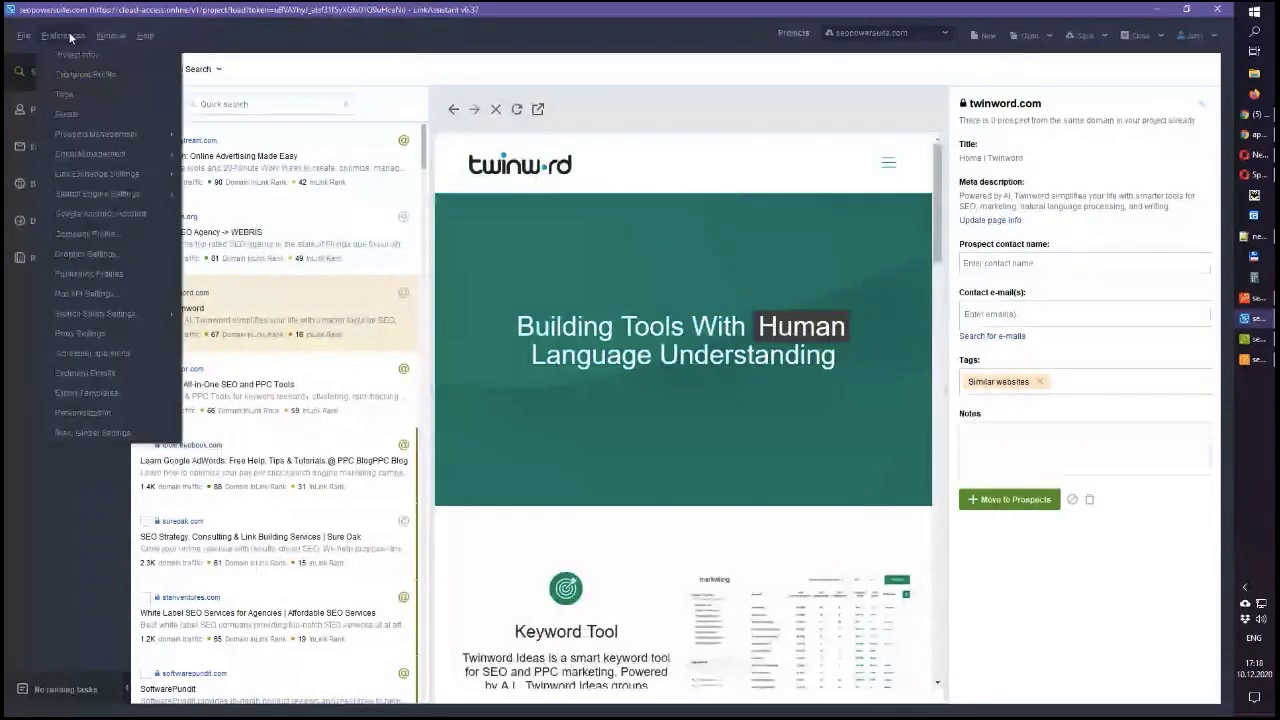
mouse_move(125, 136)
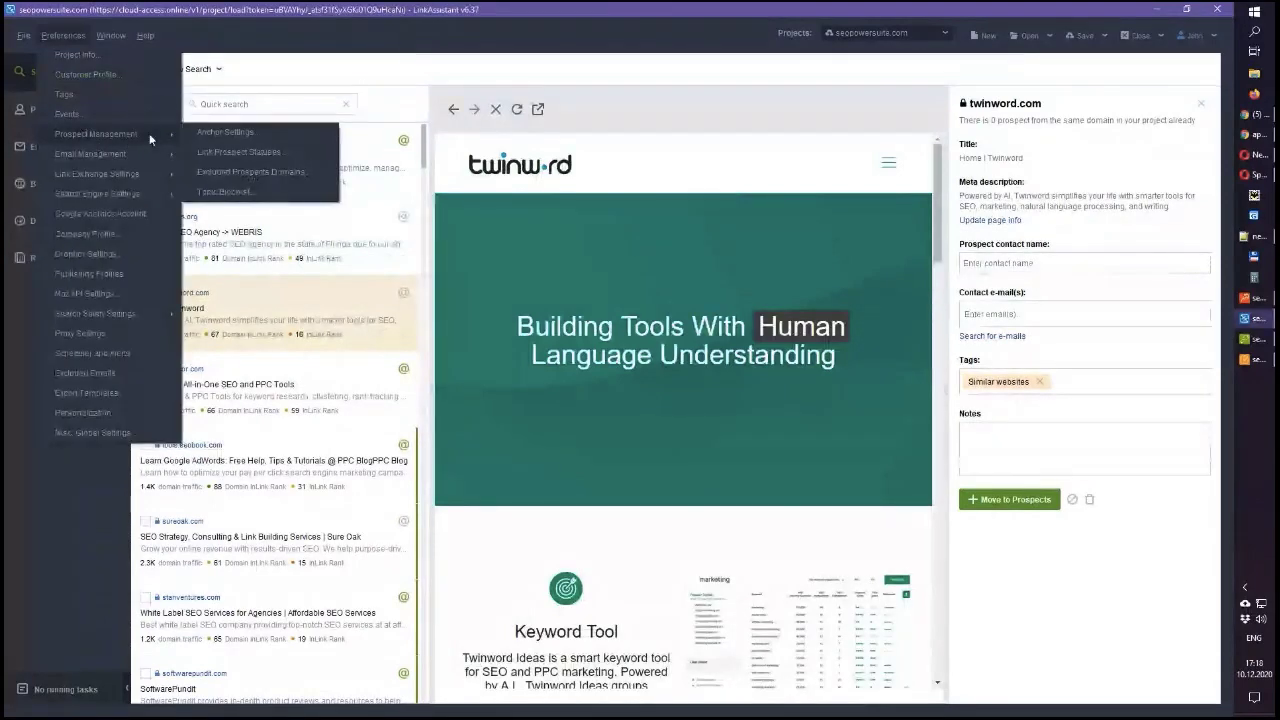
click(235, 171)
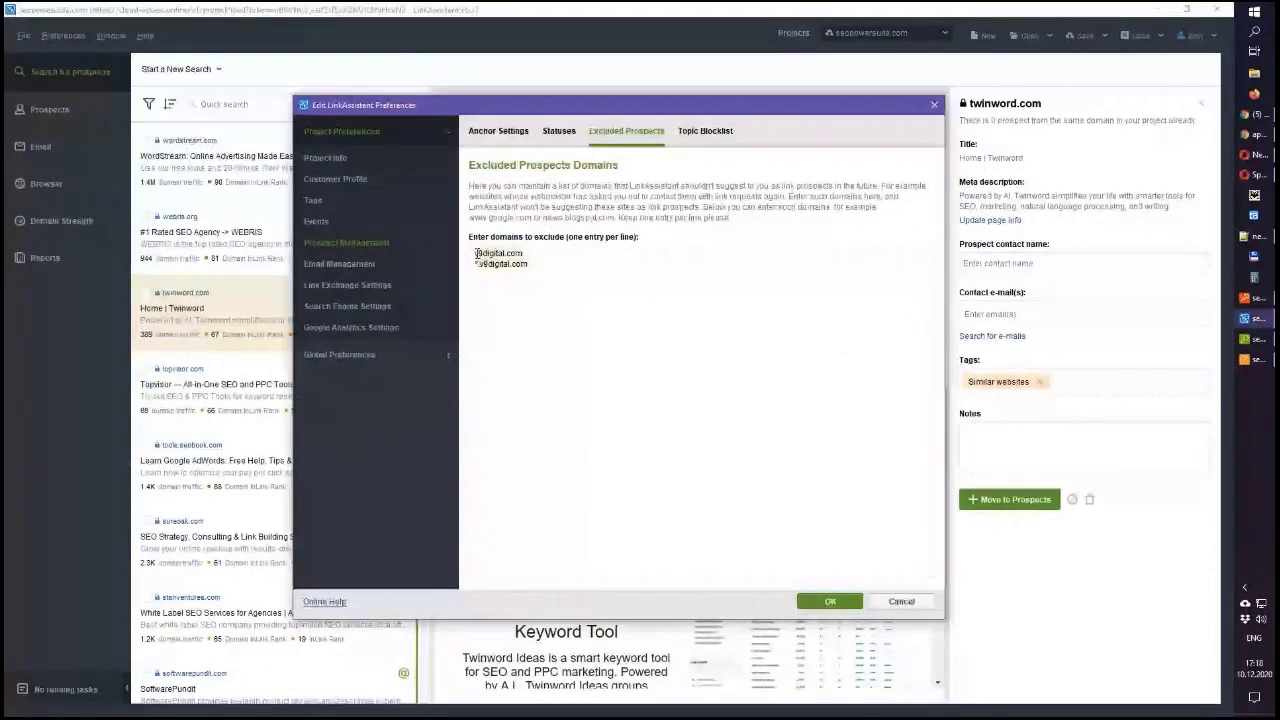
drag(584, 109, 646, 85)
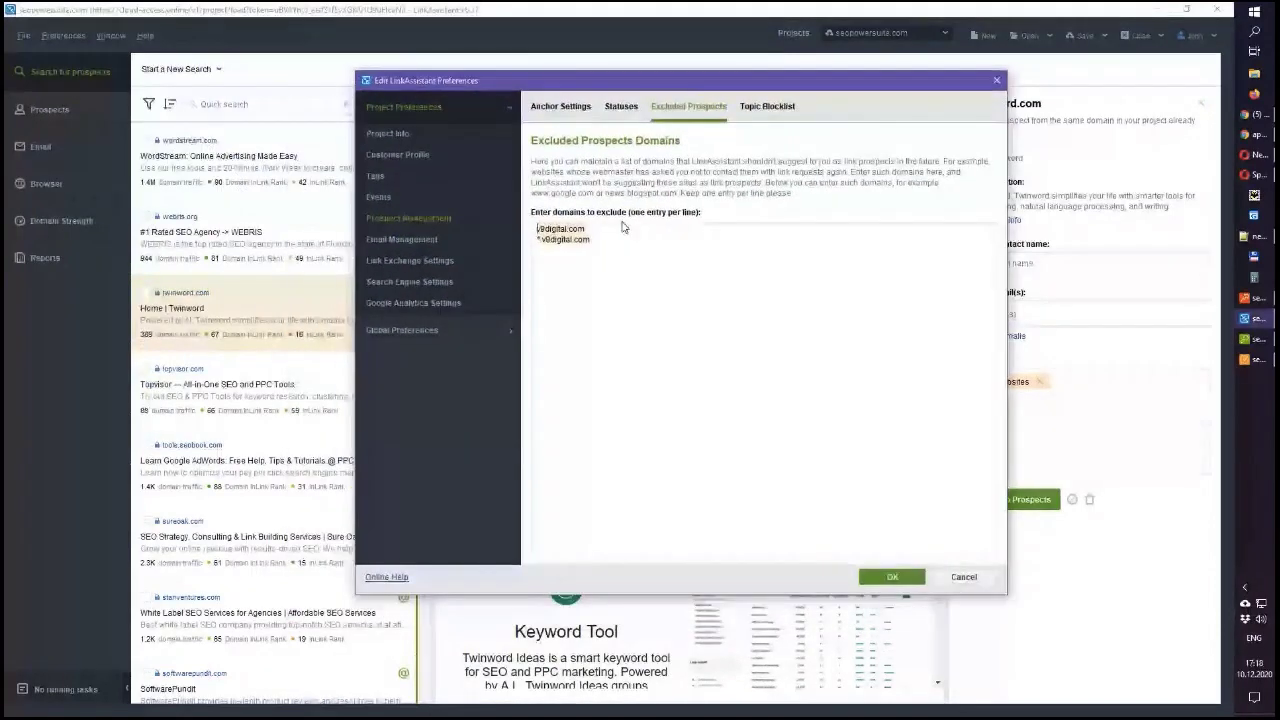
Try adding the wildcard entry *instagram* to the excluded domains, glance at the topic blocklist, and close the preferences without saving
click(614, 239)
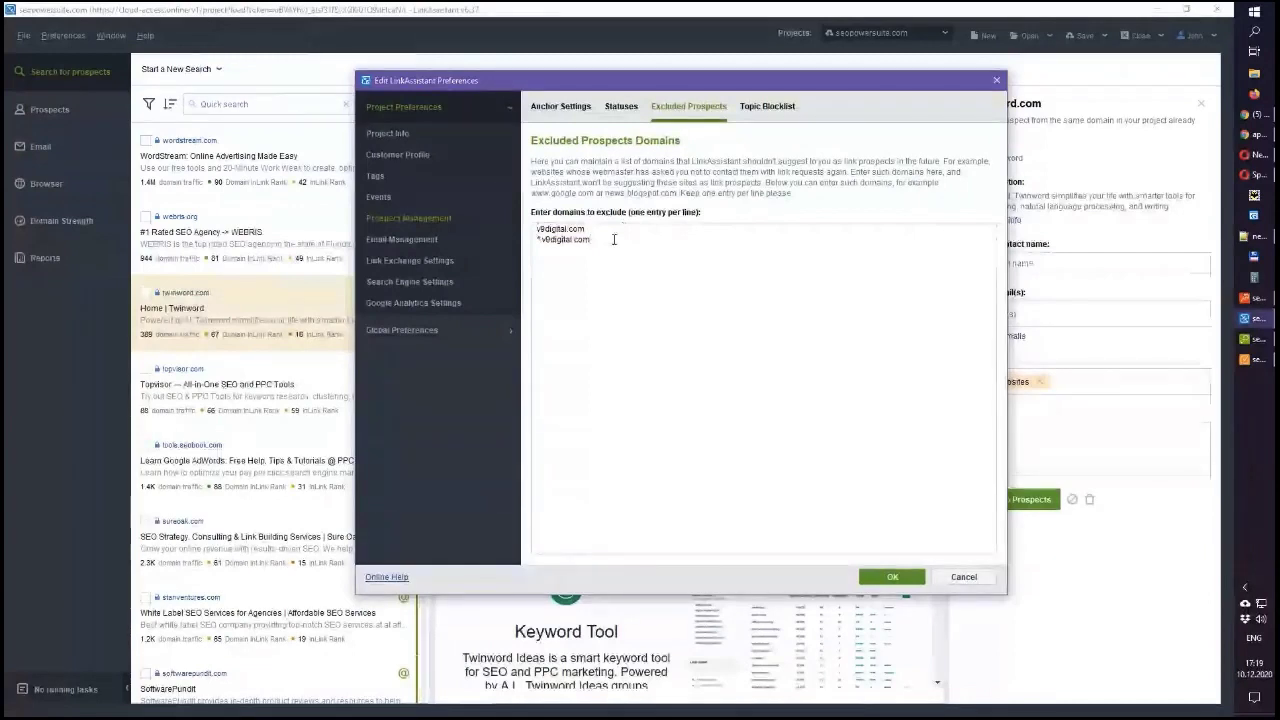
key(Return)
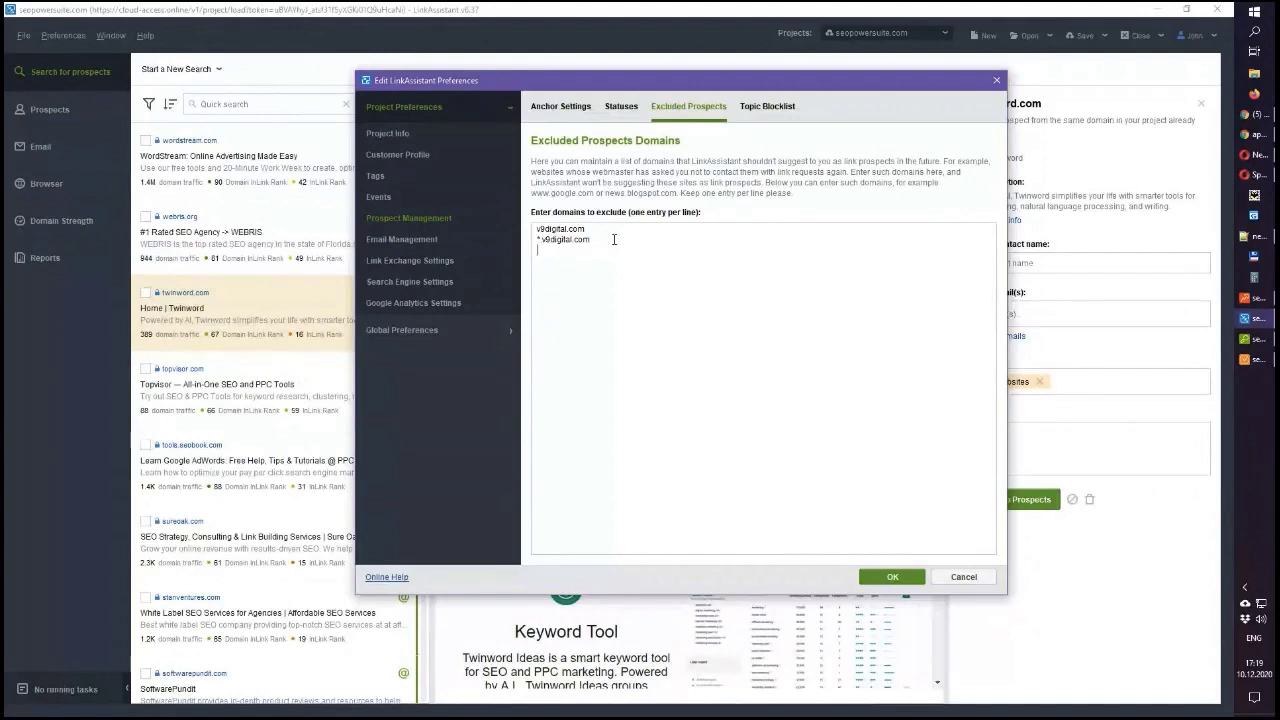
text(ins)
text(tagram.com)
key(BackSpace)
key(BackSpace)
key(BackSpace)
key(BackSpace)
key(BackSpace)
key(BackSpace)
key(BackSpace)
key(BackSpace)
key(BackSpace)
key(BackSpace)
key(BackSpace)
key(BackSpace)
key(BackSpace)
text(*instagram)
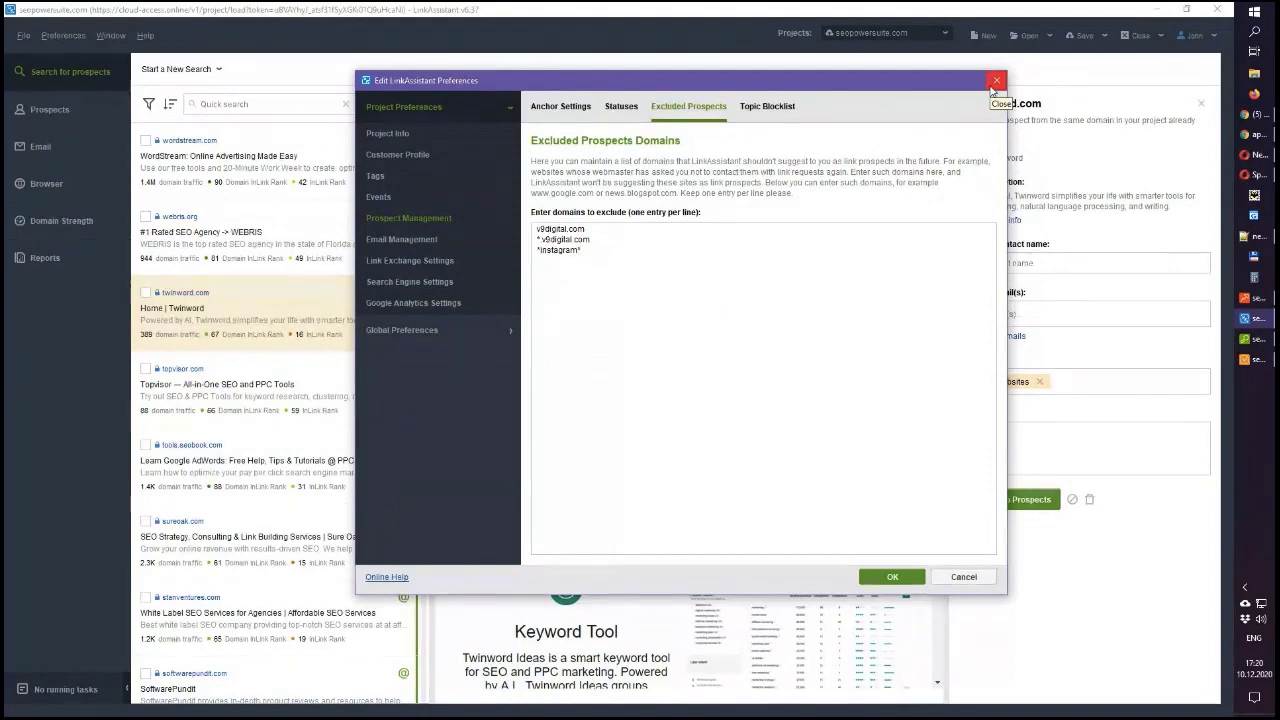
click(770, 107)
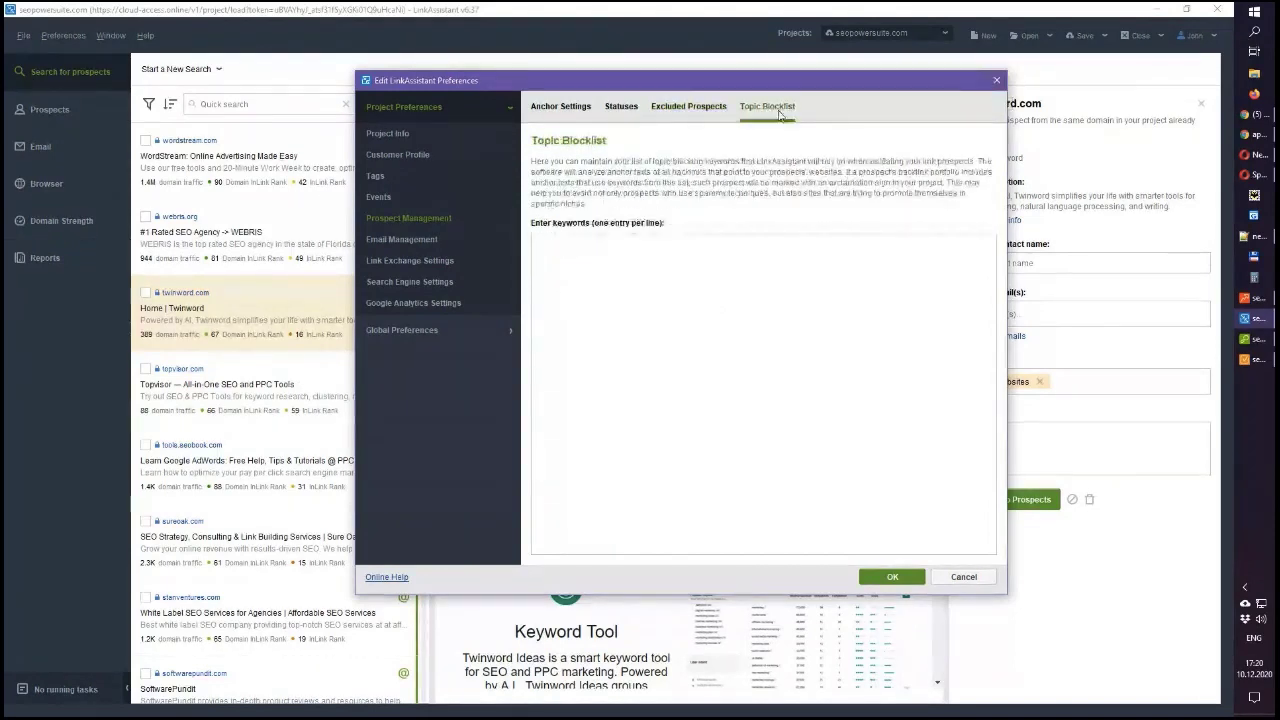
click(997, 81)
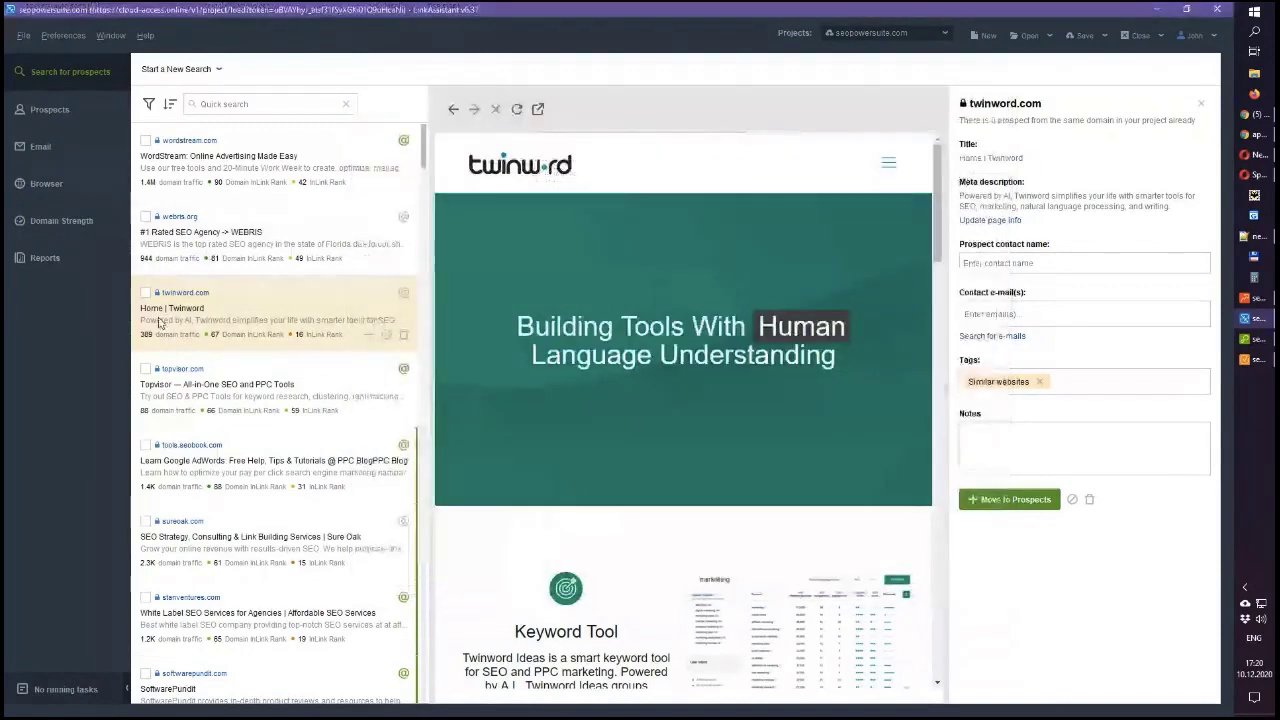
Select the found prospect topvisor.com and look at the project's Topic Blocklist preferences
scroll(233, 328, down, 1)
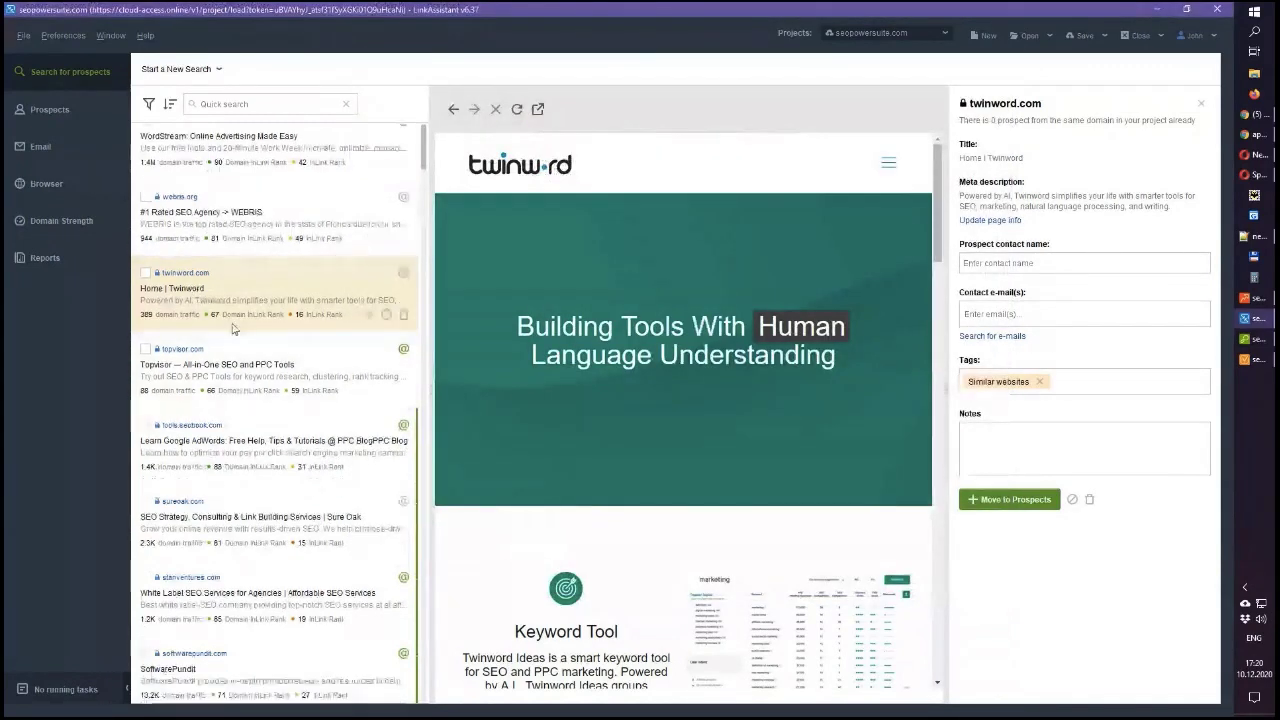
scroll(240, 330, down, 1)
click(260, 338)
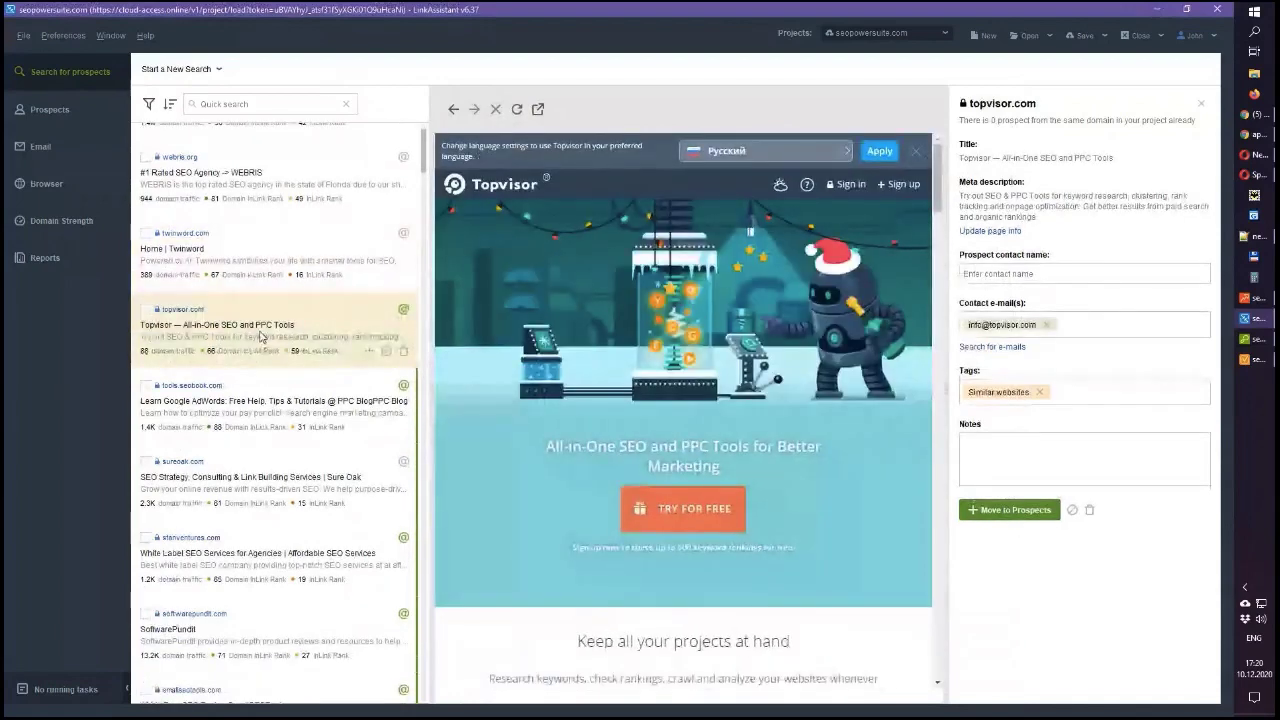
click(49, 35)
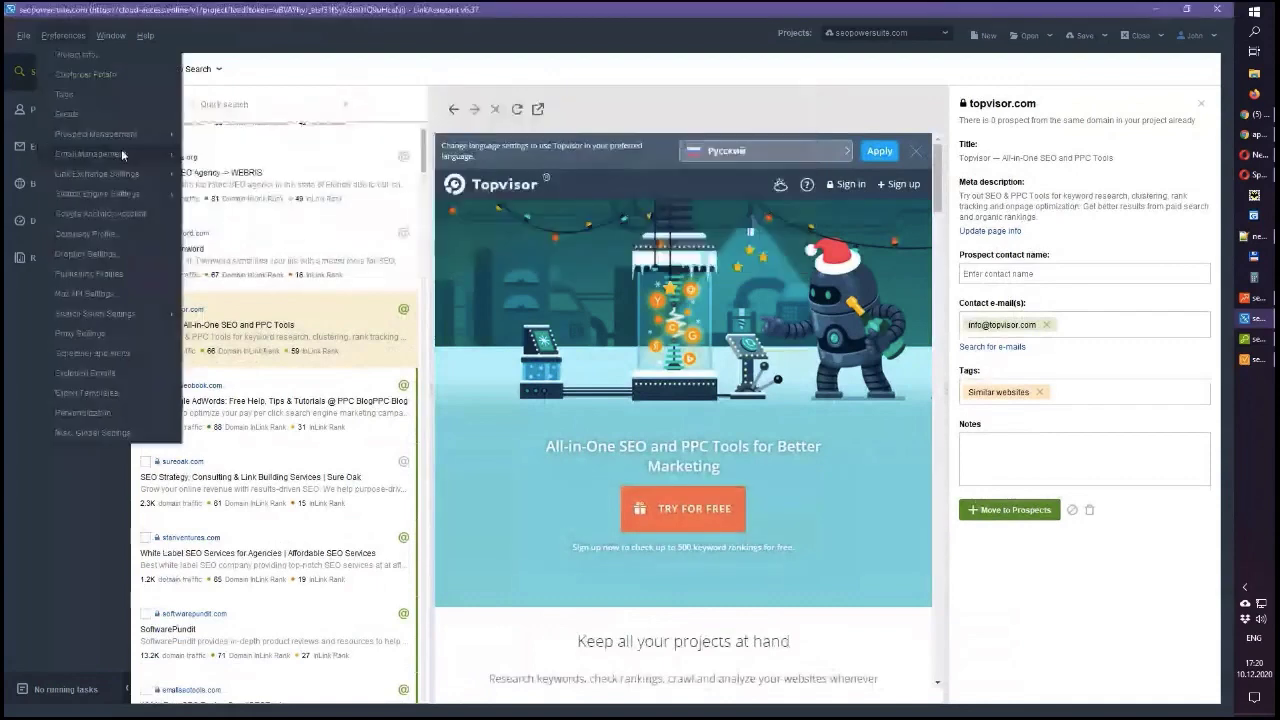
click(240, 197)
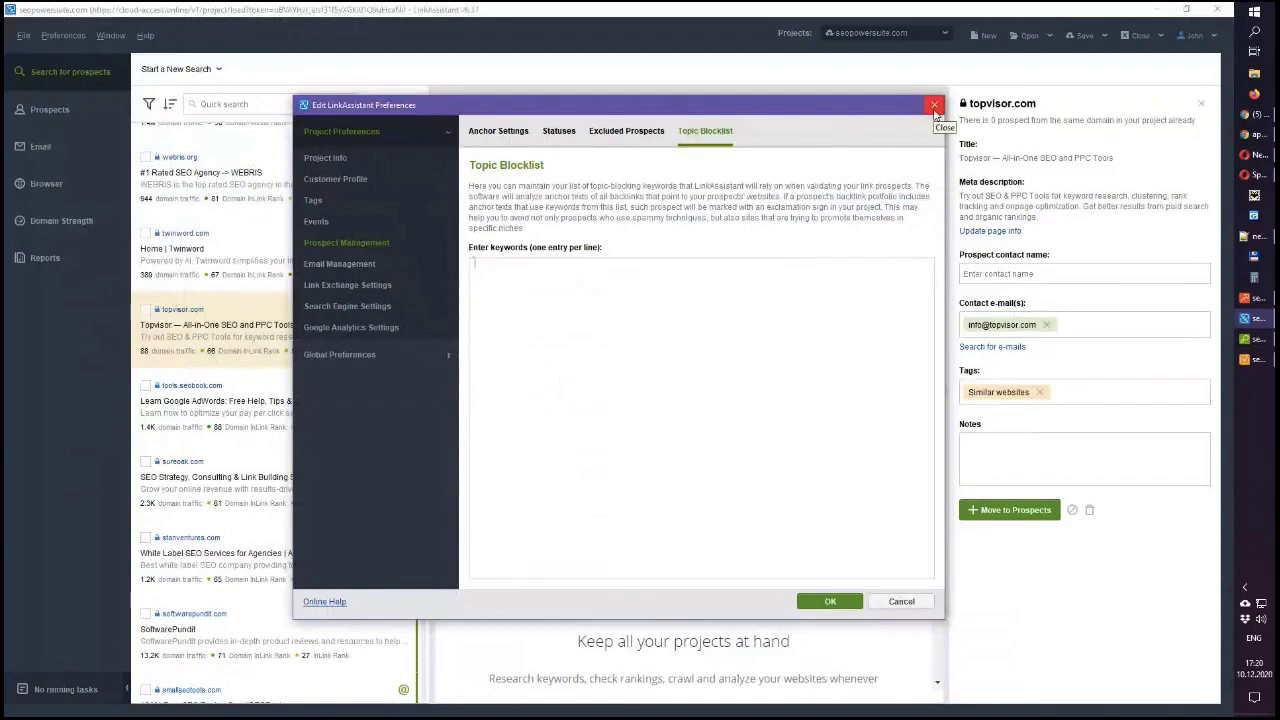
click(934, 106)
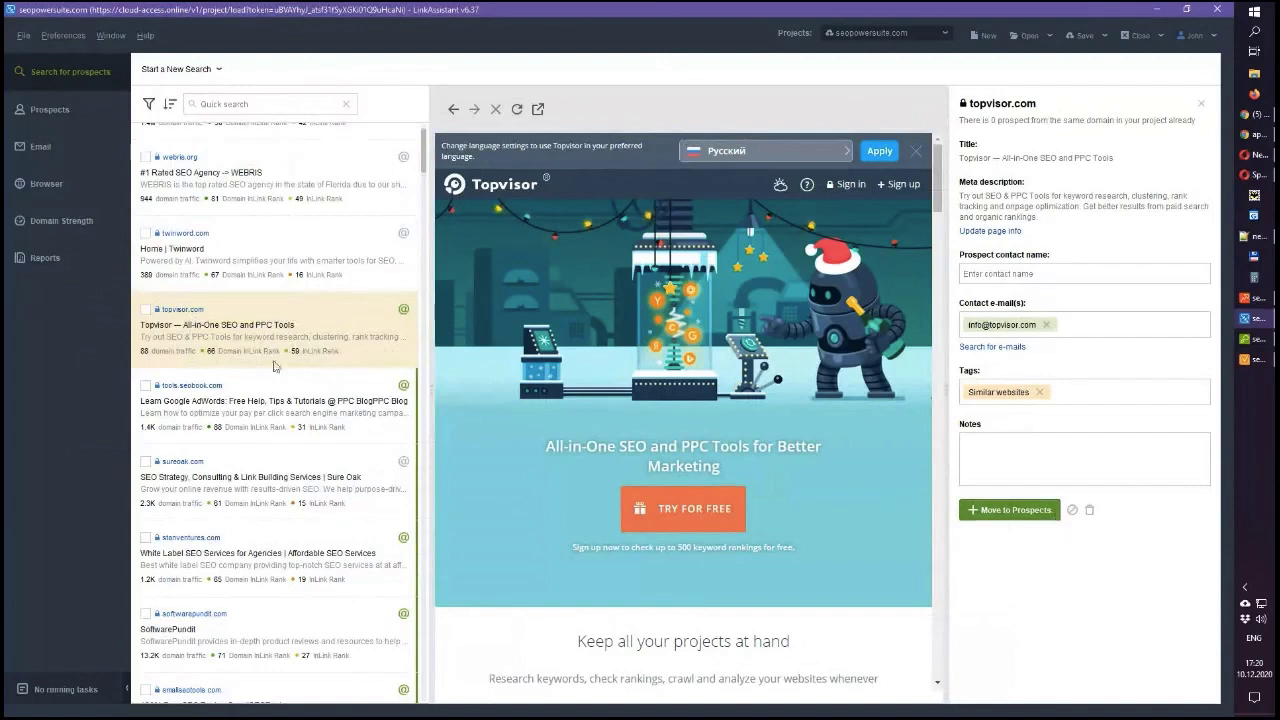
Move topvisor.com to the project's prospects and open the link prospects list
click(1014, 512)
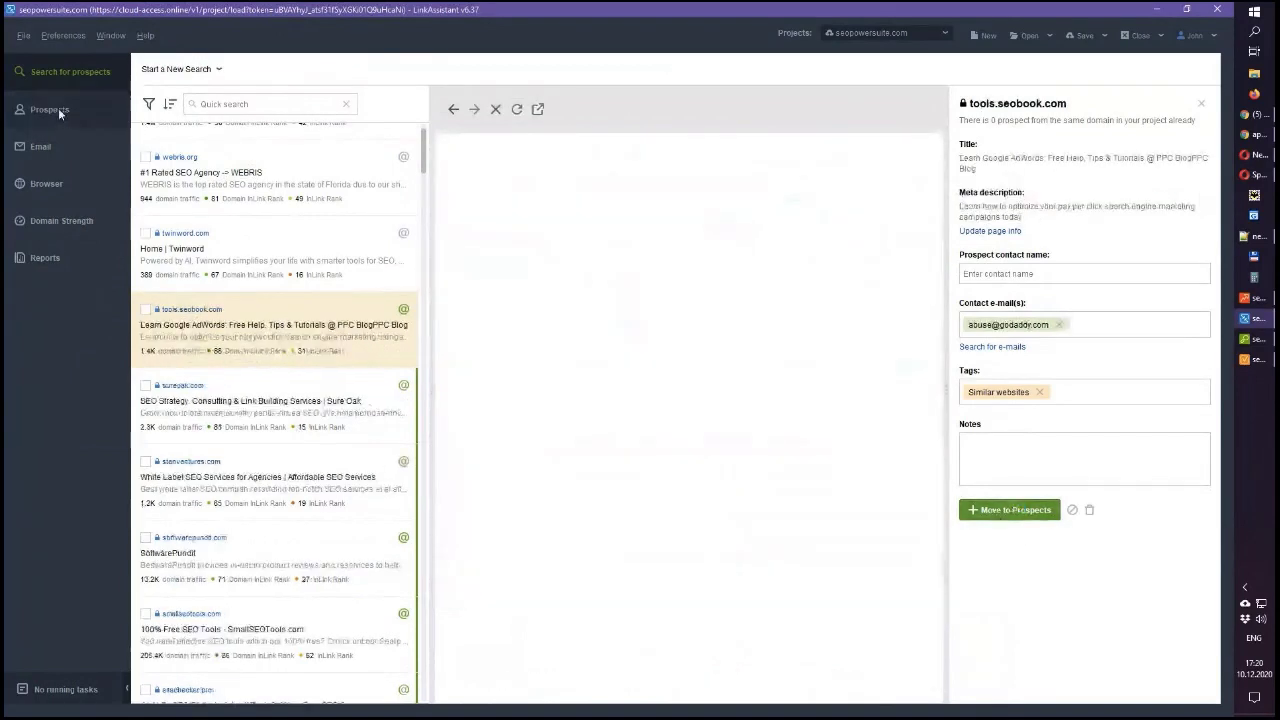
click(50, 110)
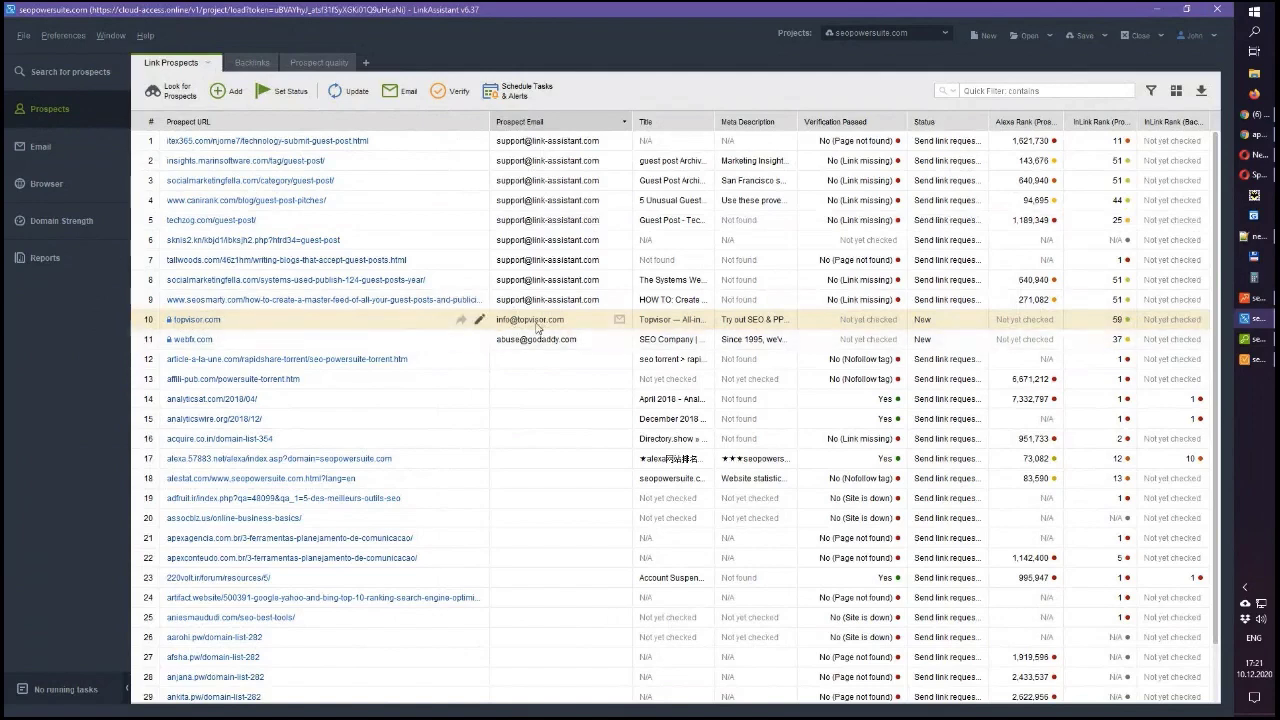
Try the Product Review Request template in an email to the topvisor.com prospect and close it without sending
click(399, 91)
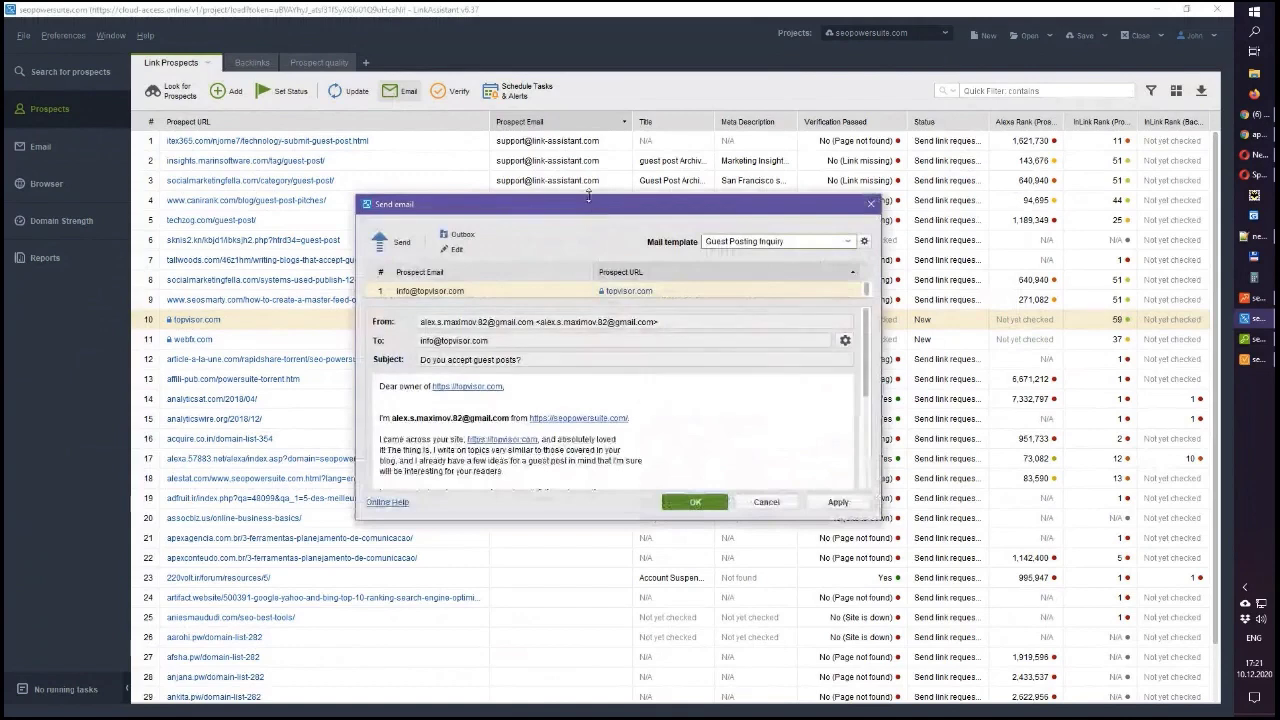
click(810, 183)
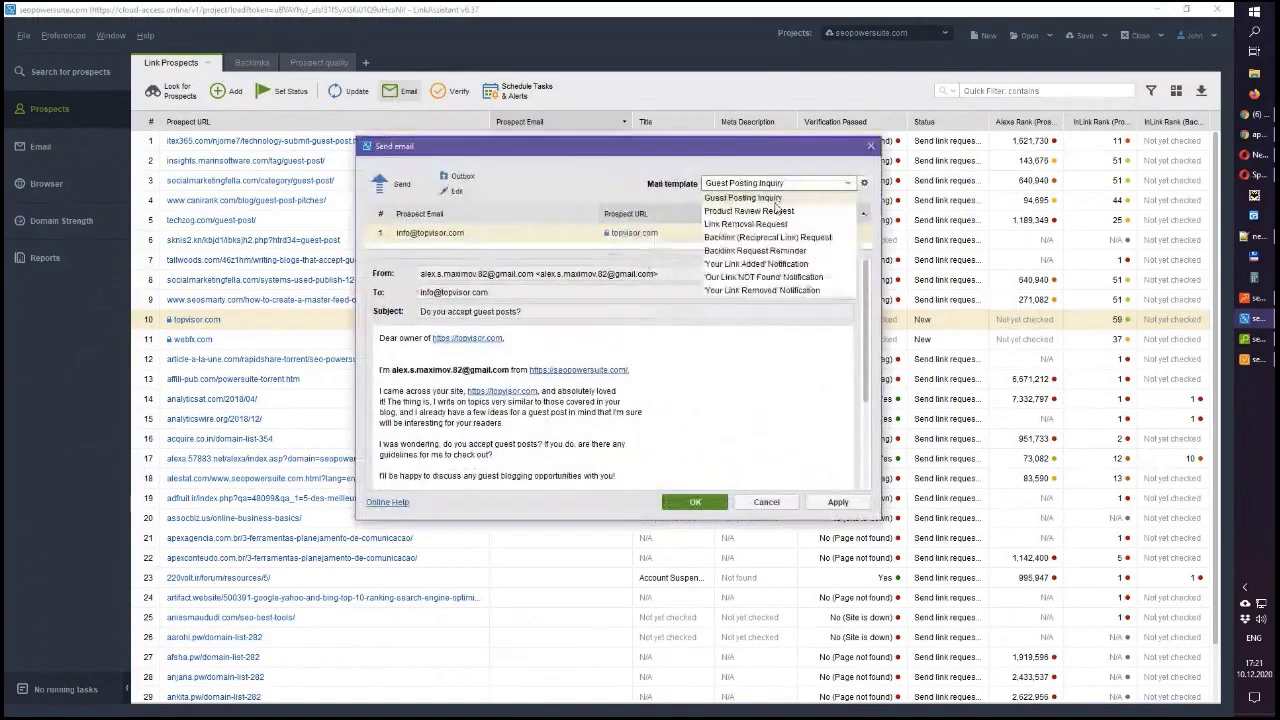
click(740, 203)
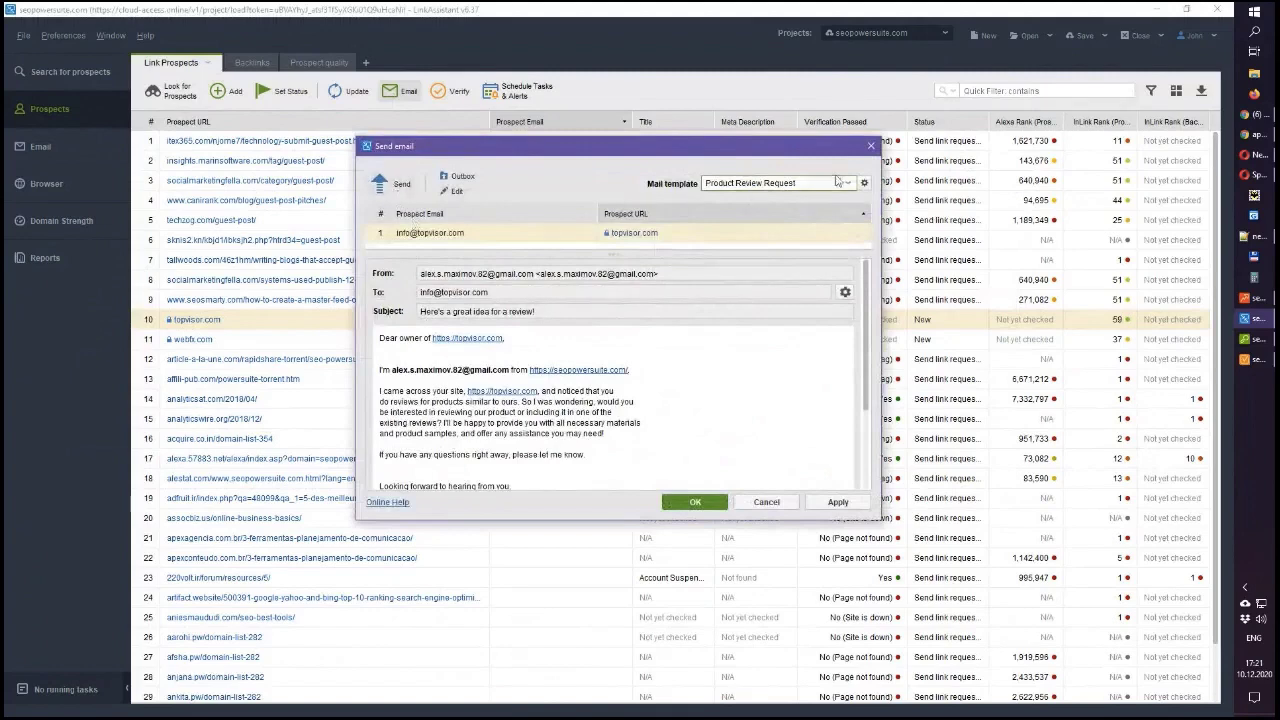
click(869, 148)
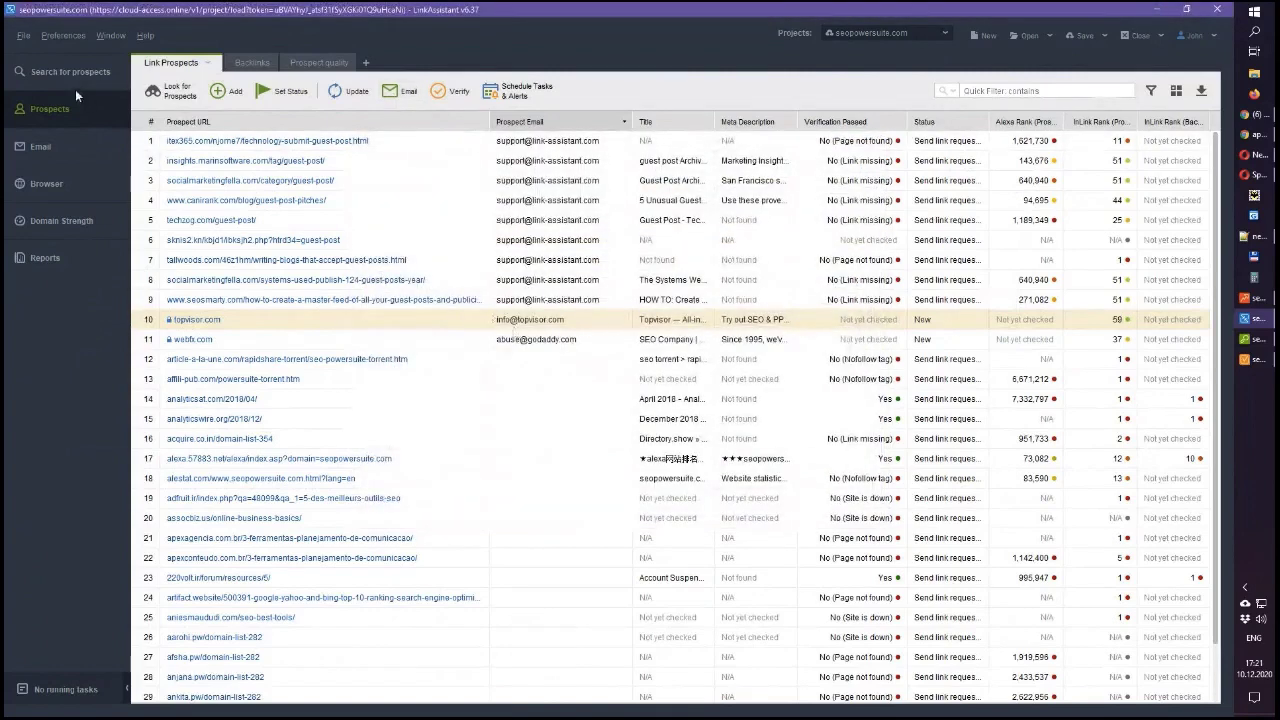
Look at the project's email module with its mail folders widened, and return to the found prospects
click(67, 148)
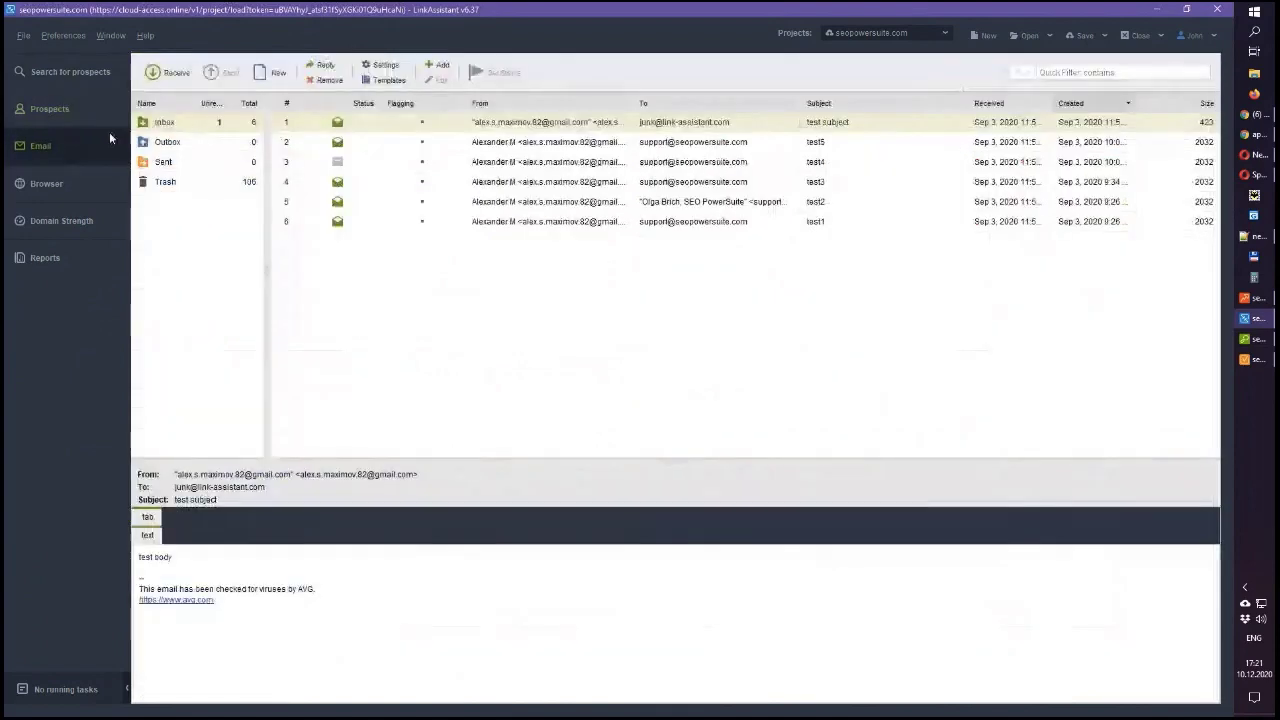
drag(266, 172, 406, 170)
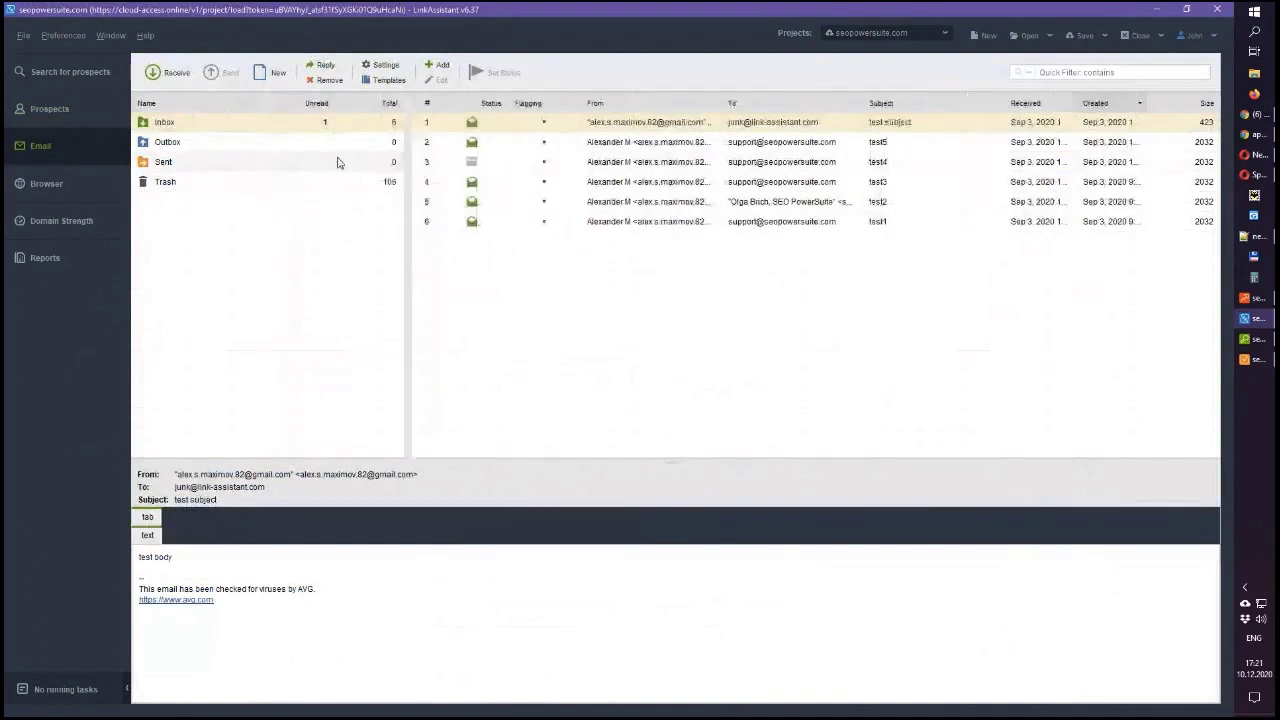
click(80, 72)
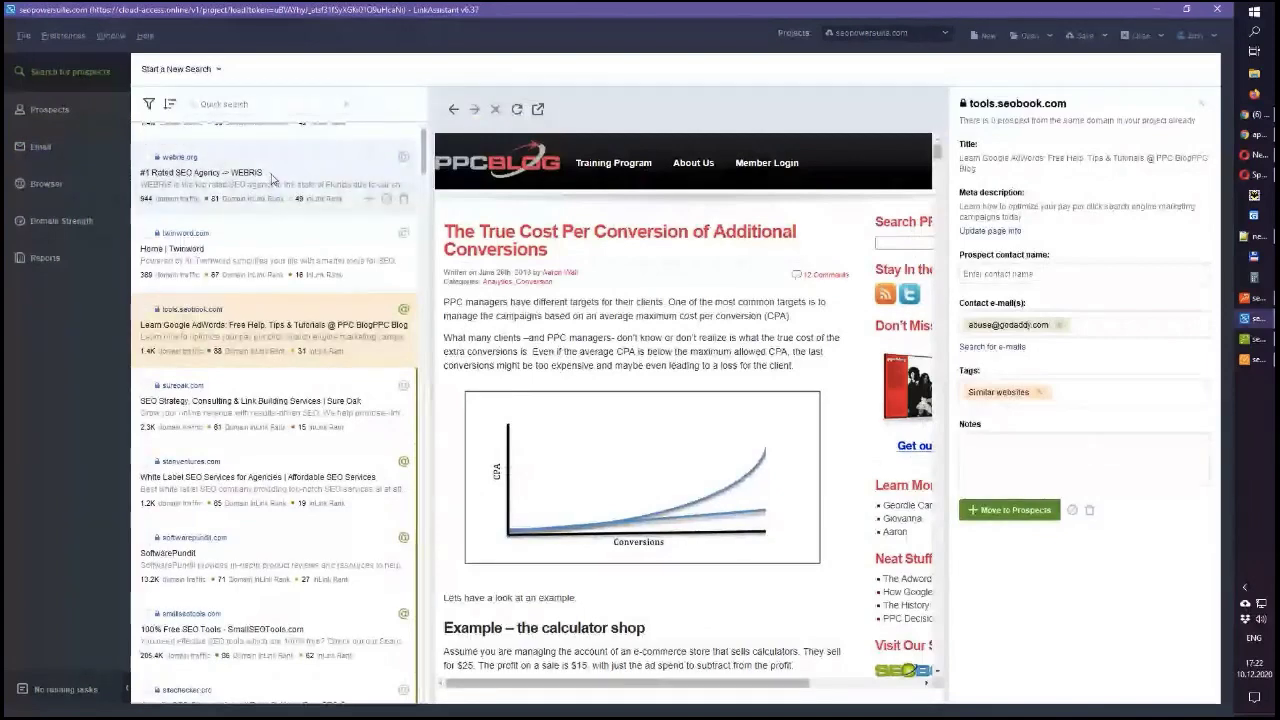
scroll(270, 177, up, 1)
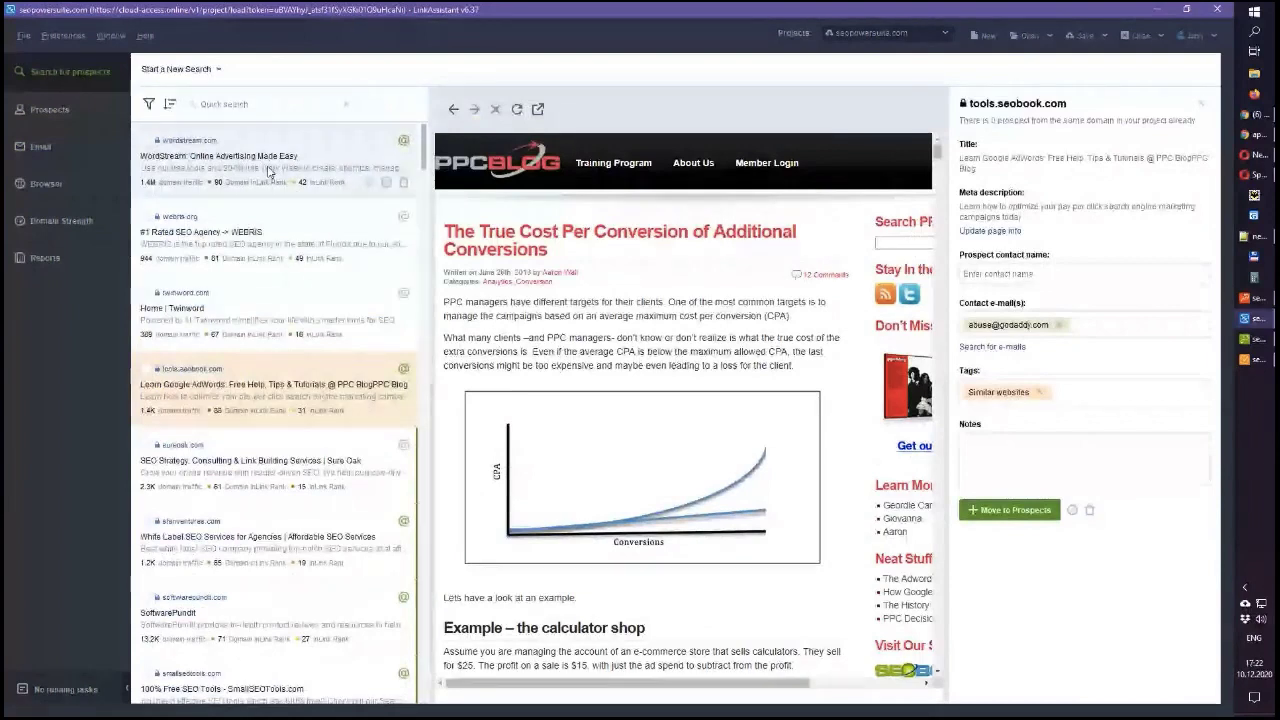
Look over the authority filters for the found prospects, choose Hide blocklisted for the topic blocklist, and close the filter settings
click(148, 105)
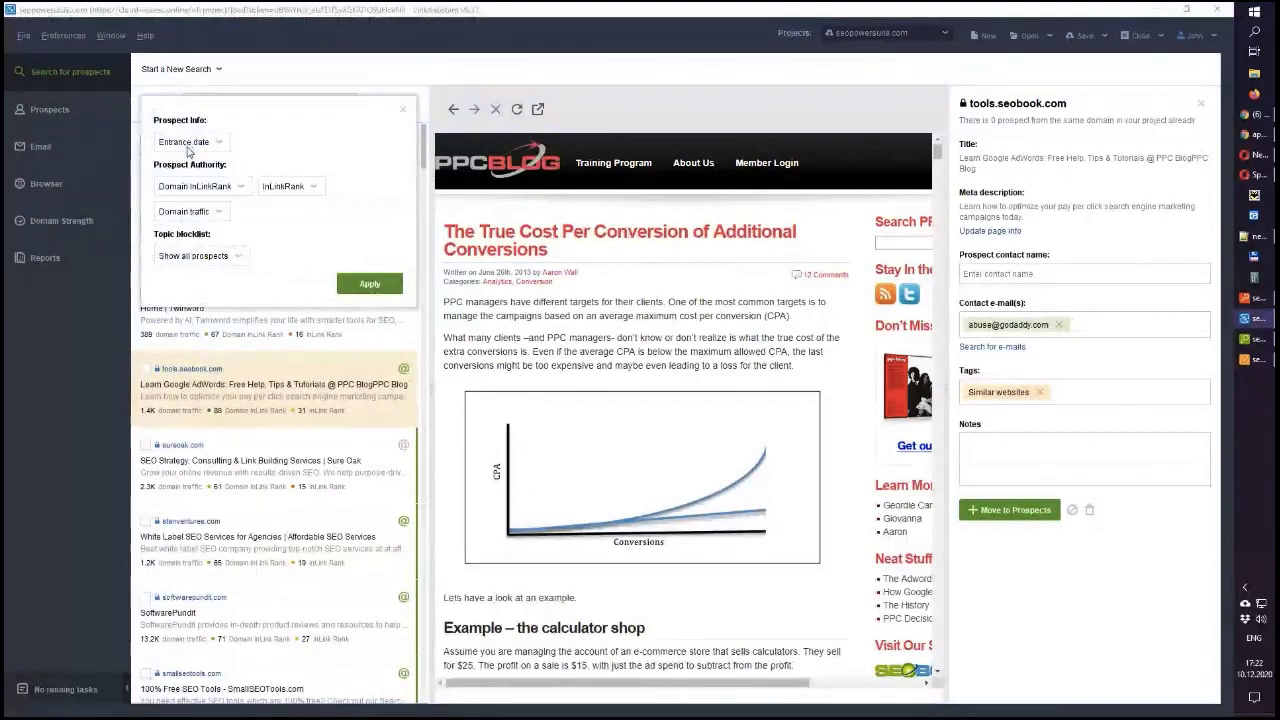
click(238, 186)
click(293, 155)
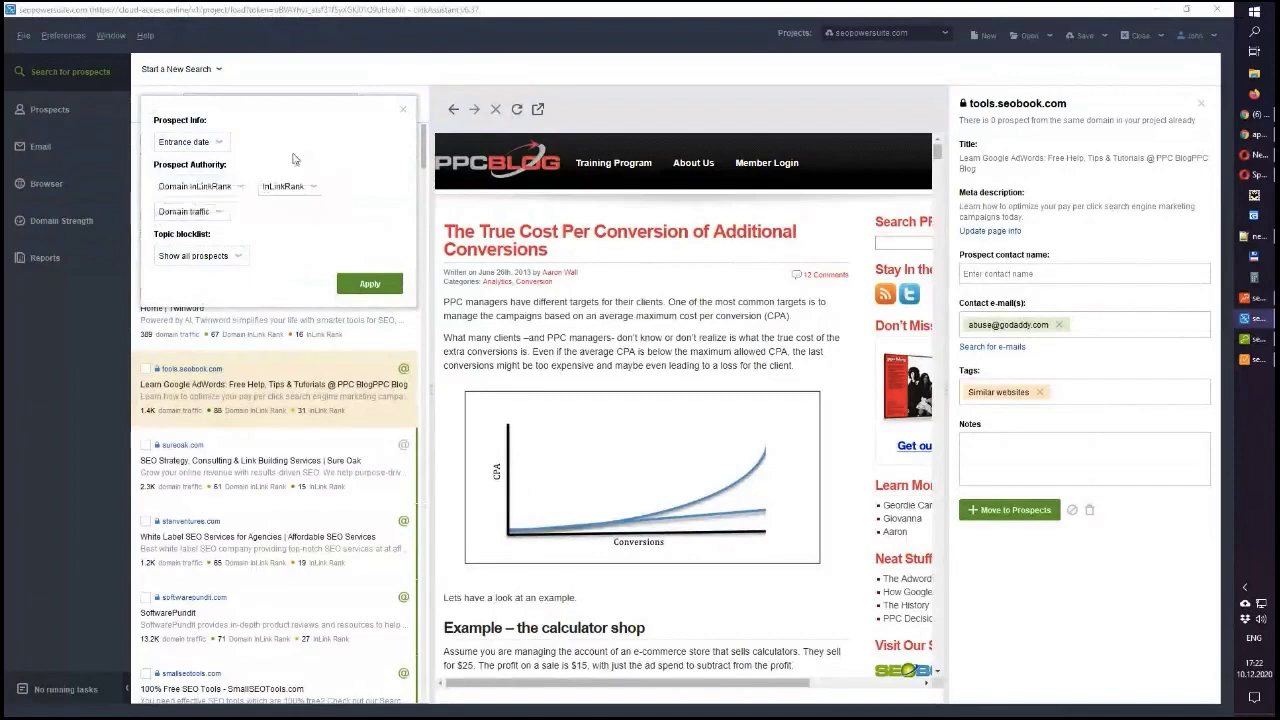
click(218, 211)
click(298, 254)
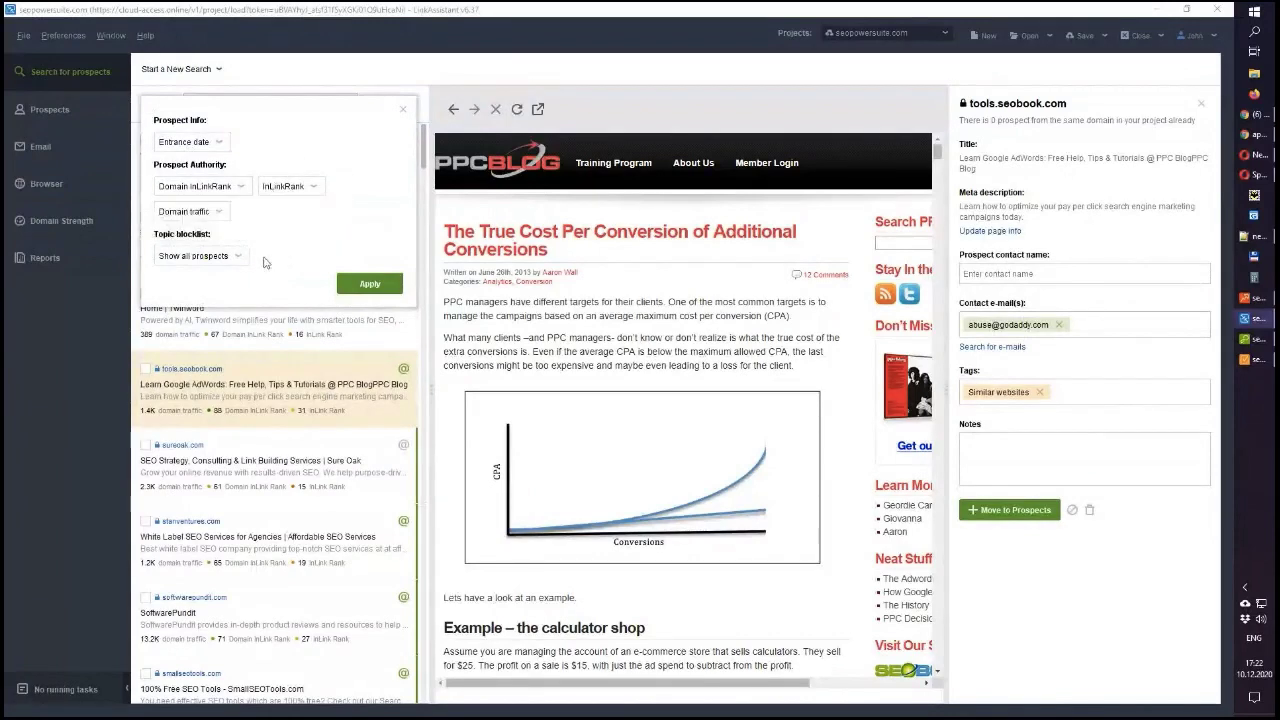
click(241, 258)
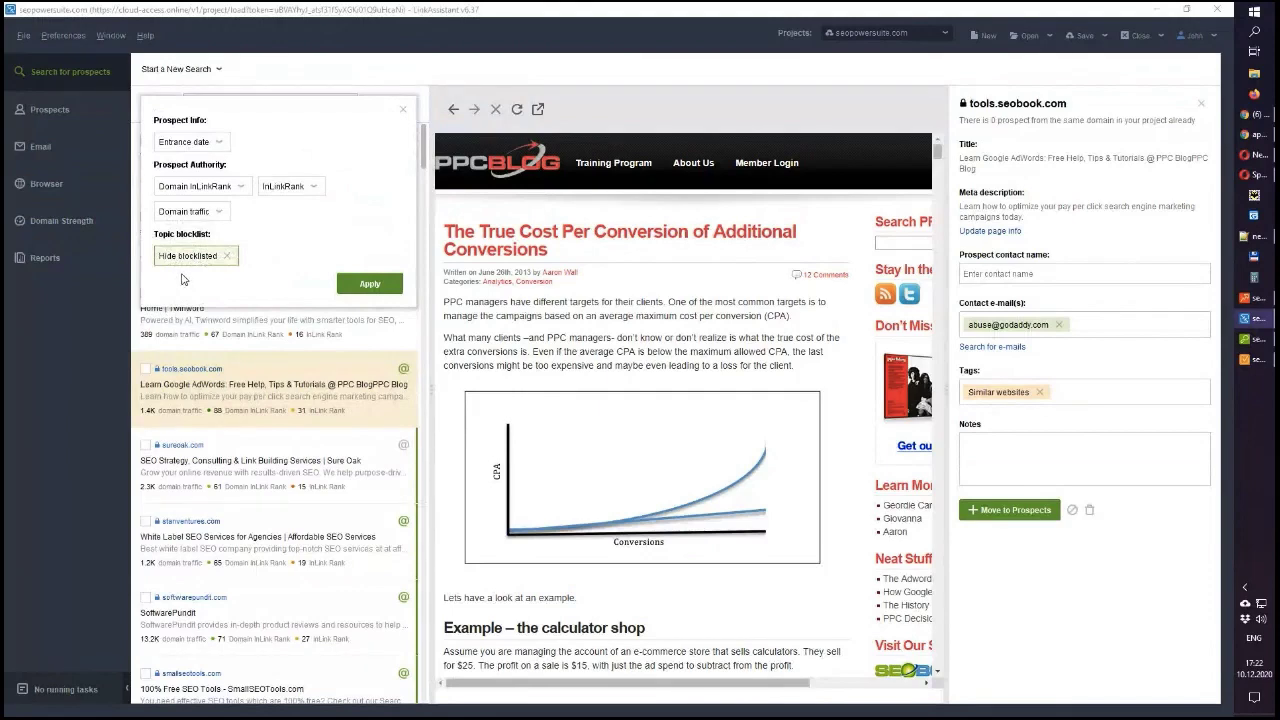
click(404, 106)
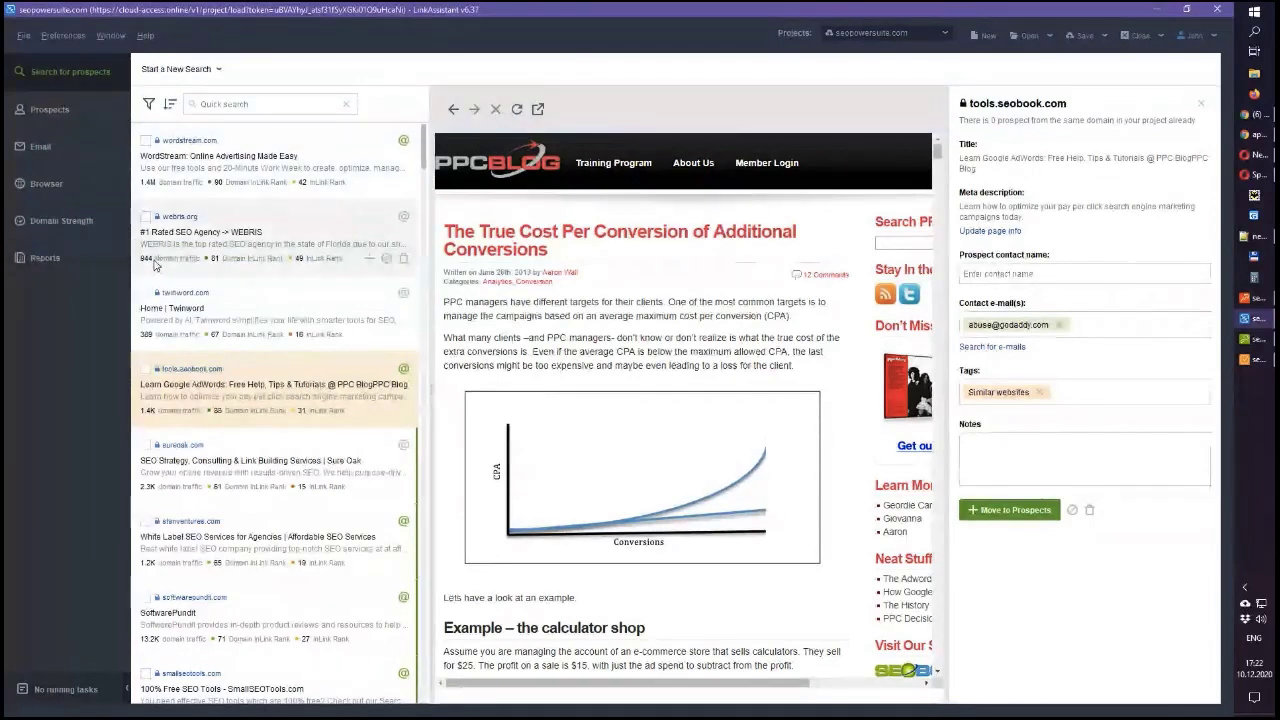
Check the filter settings once more and browse the list of found prospects
click(148, 103)
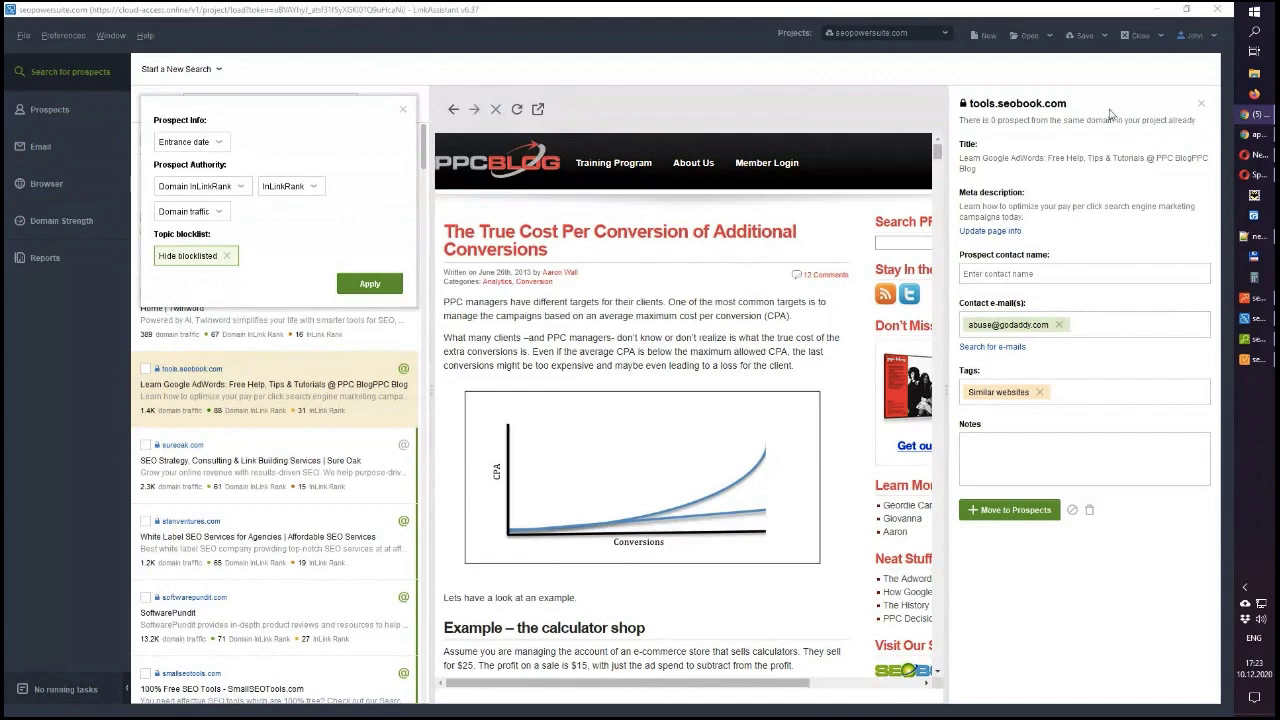
click(403, 110)
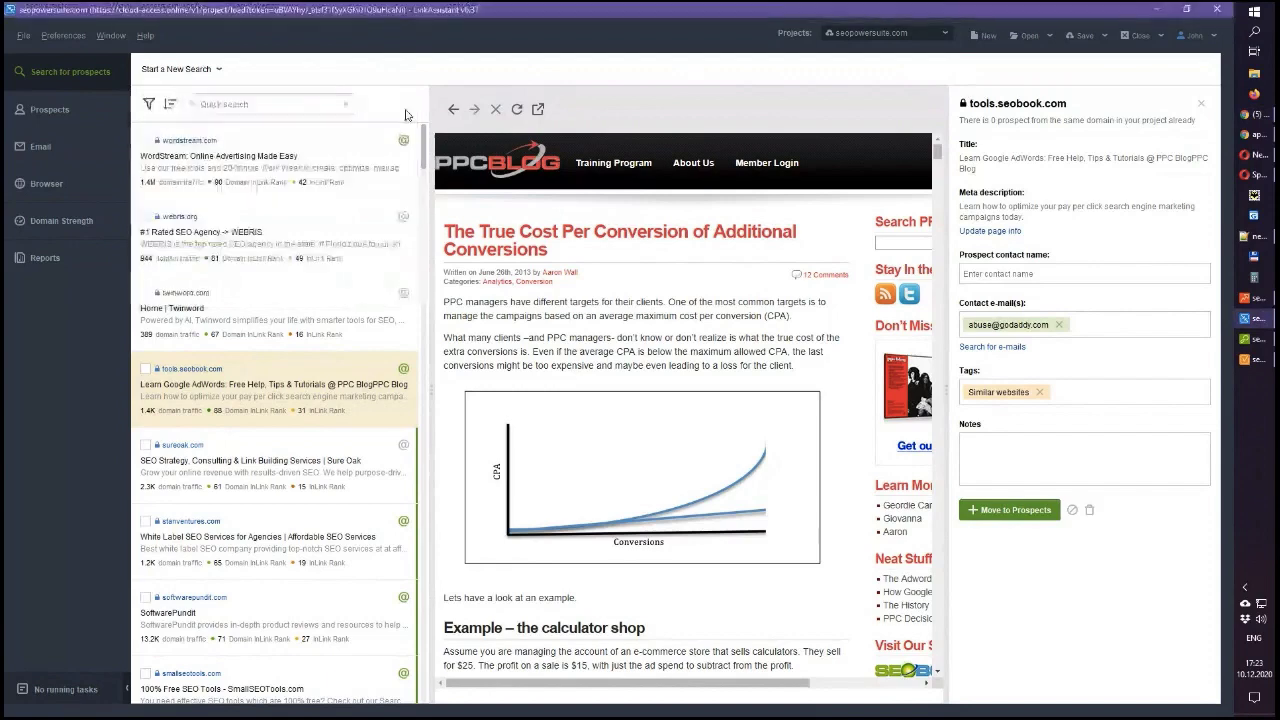
mouse_move(422, 145)
mouse_down()
mouse_move(420, 245)
mouse_move(426, 148)
mouse_up()
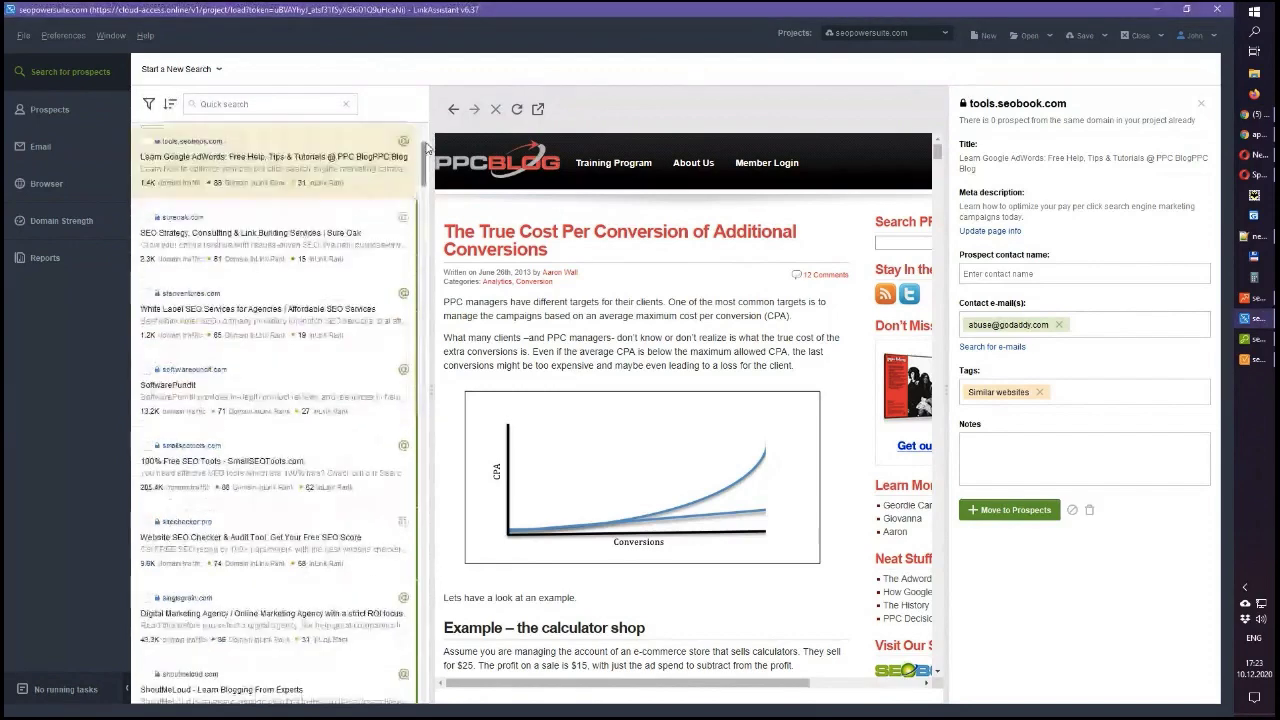
scroll(300, 200, up, 3)
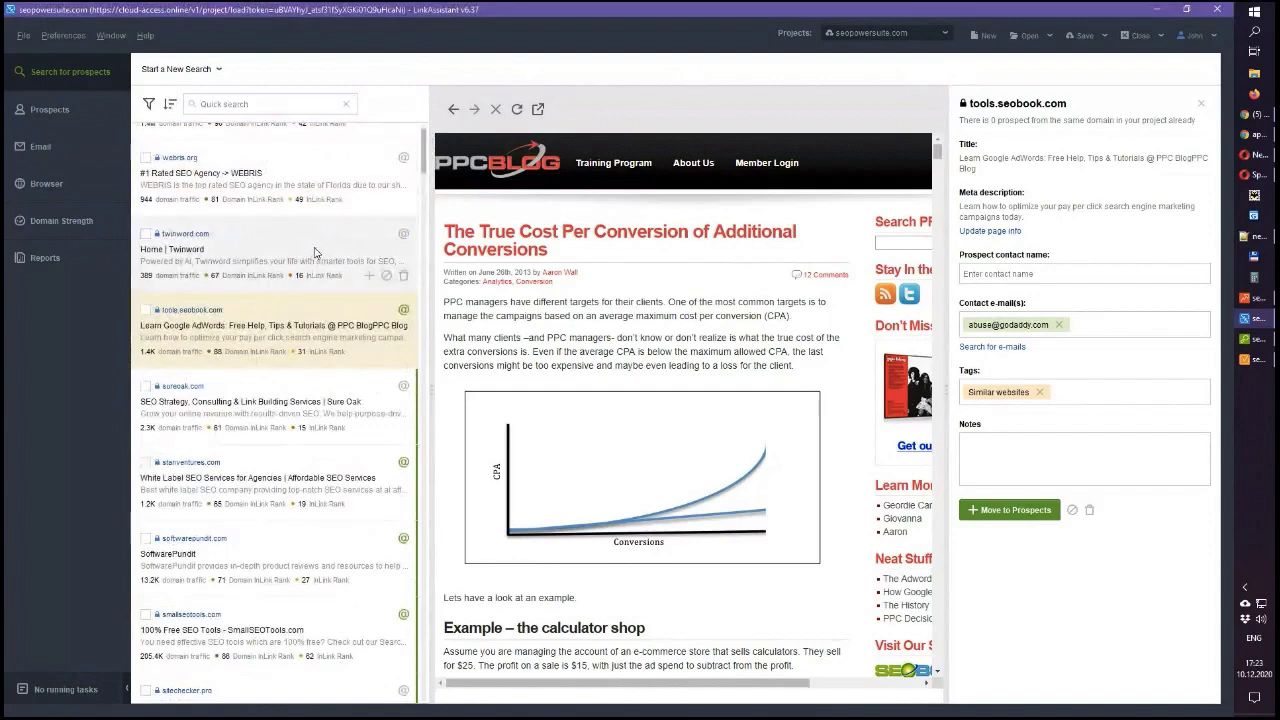
Start a Backlink Gap search for seopowersuite.com, remove all the competitor URLs, and close the search setup without running it
click(170, 71)
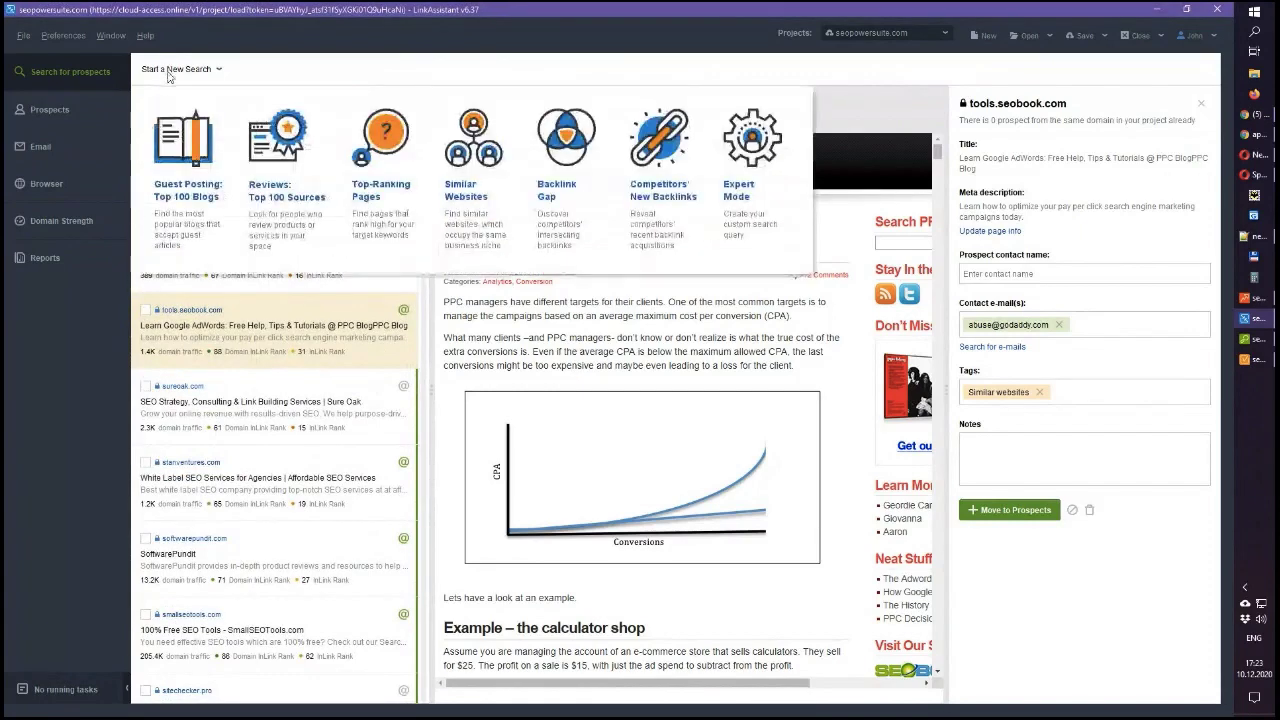
click(559, 136)
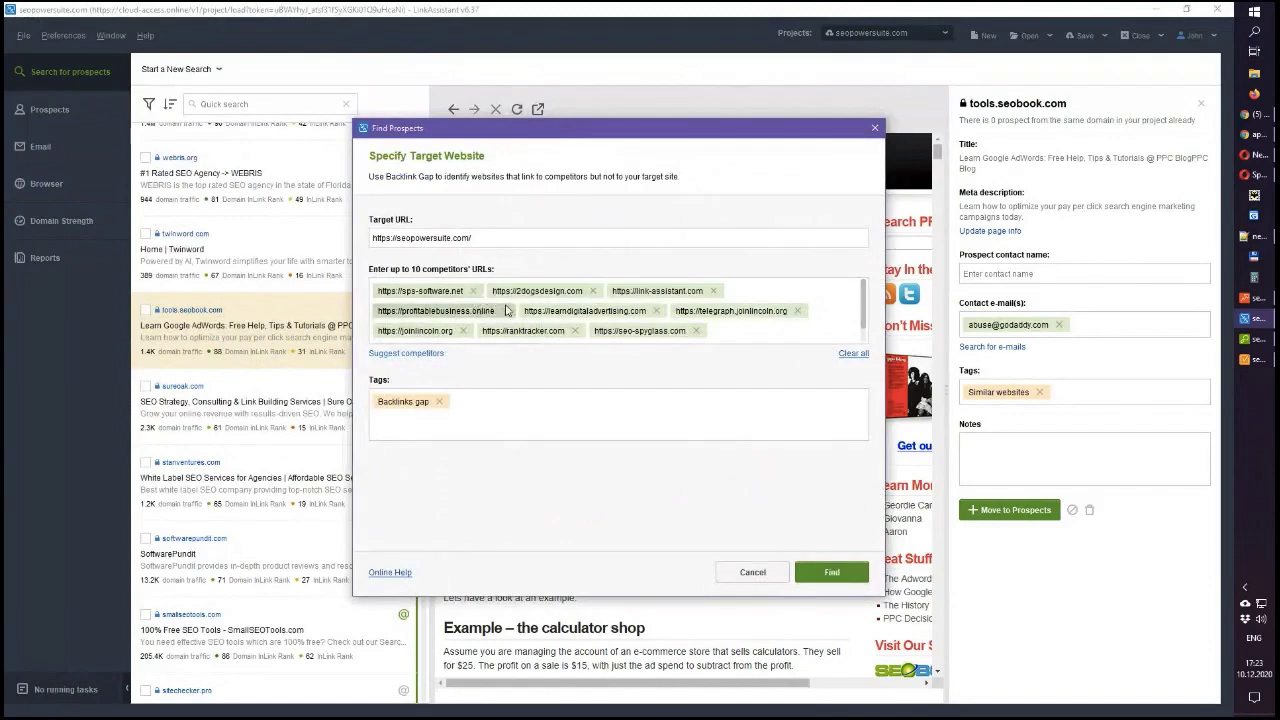
click(474, 291)
click(477, 291)
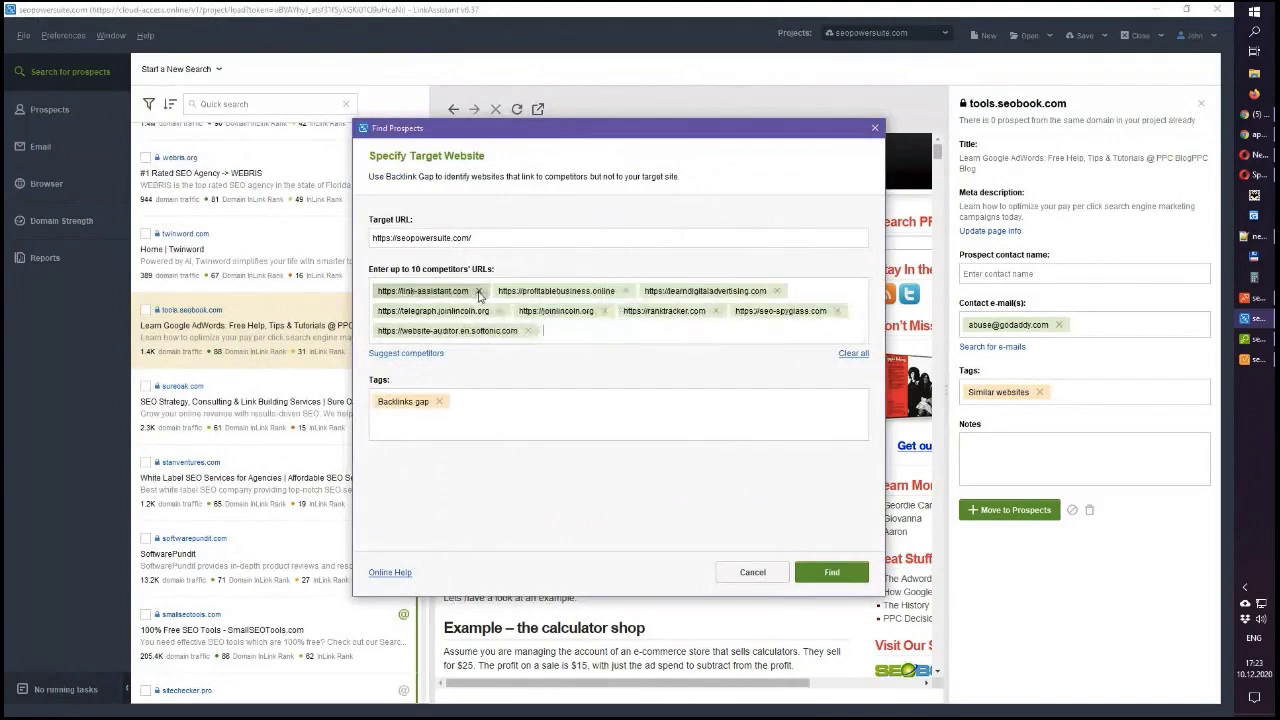
click(477, 291)
click(508, 291)
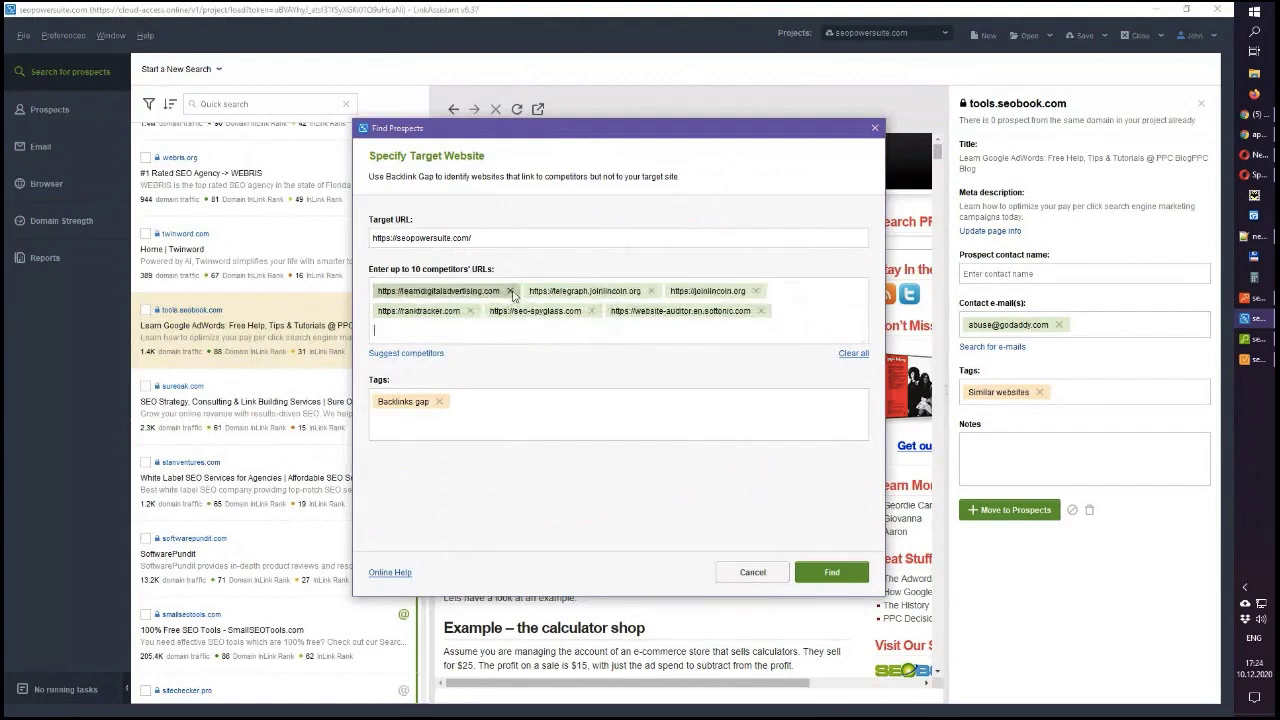
click(509, 291)
click(497, 291)
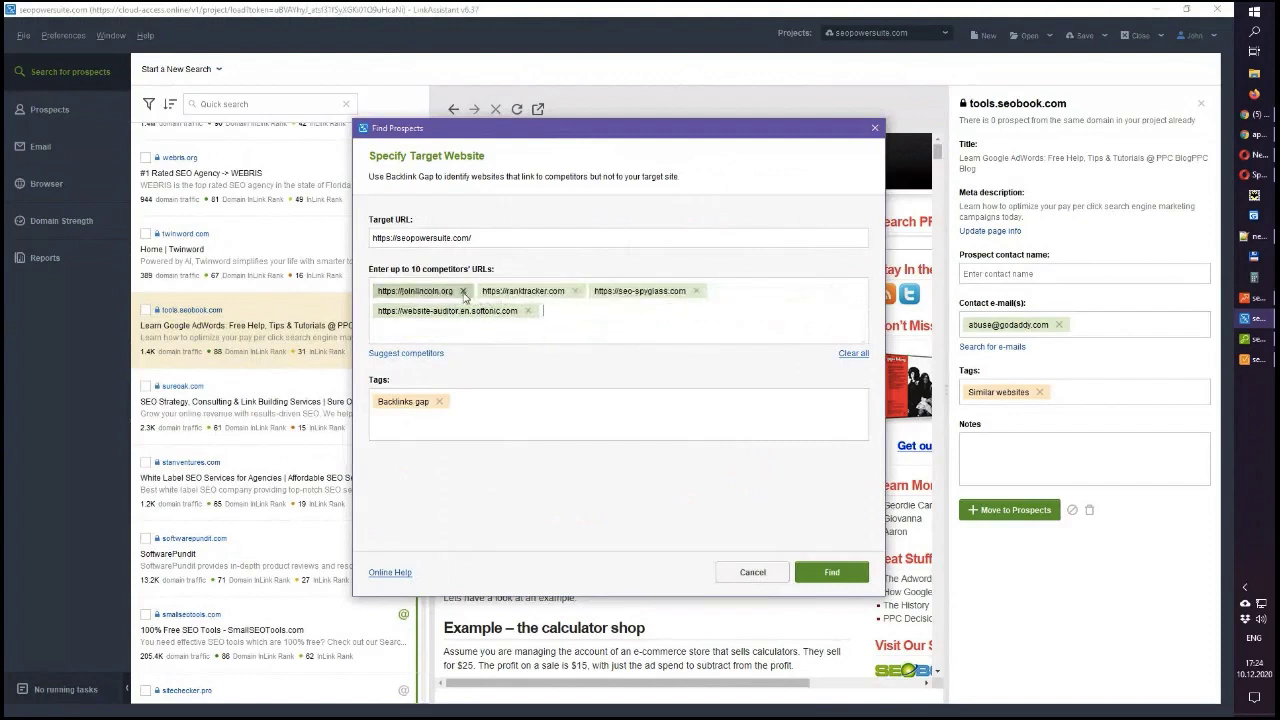
click(696, 291)
click(575, 291)
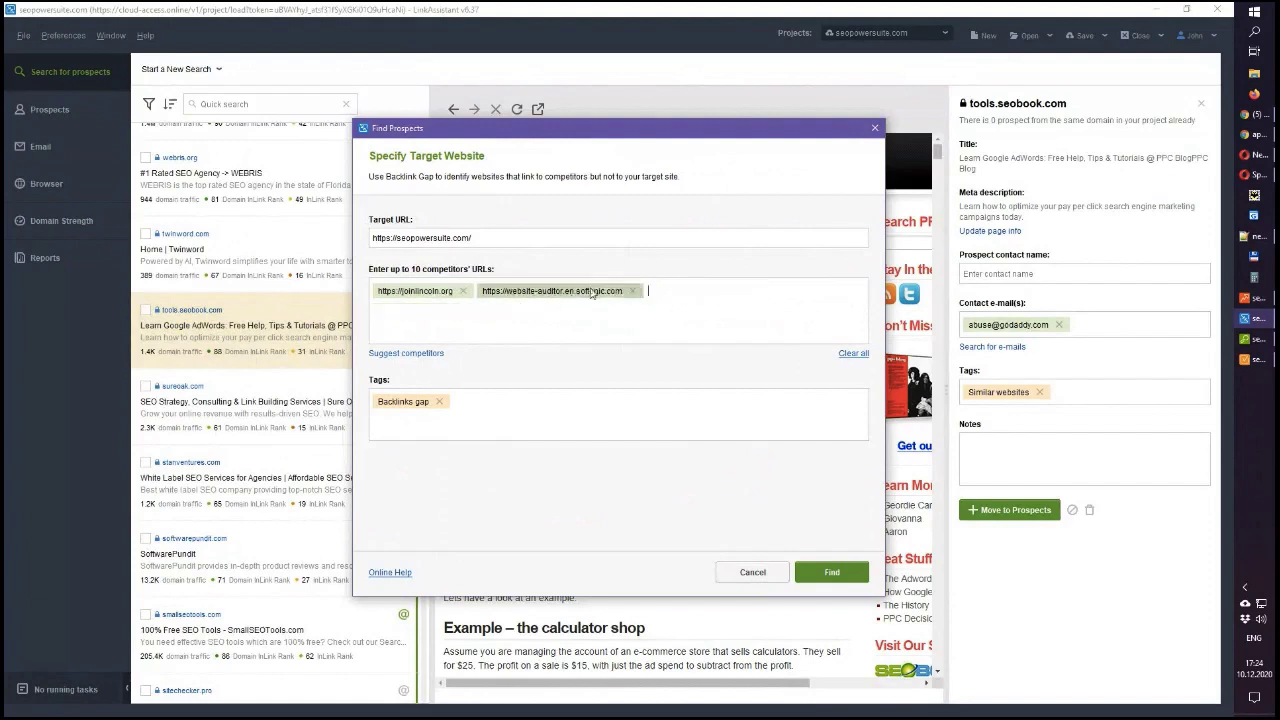
click(634, 291)
click(463, 291)
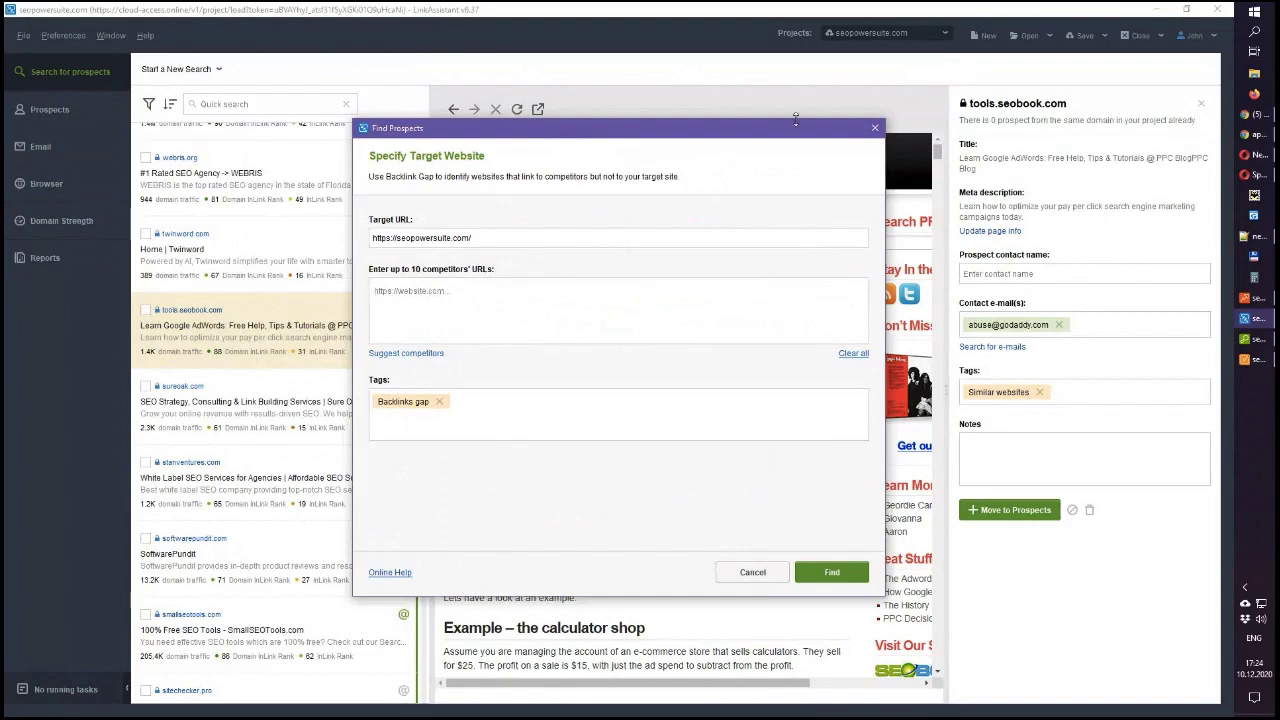
click(875, 128)
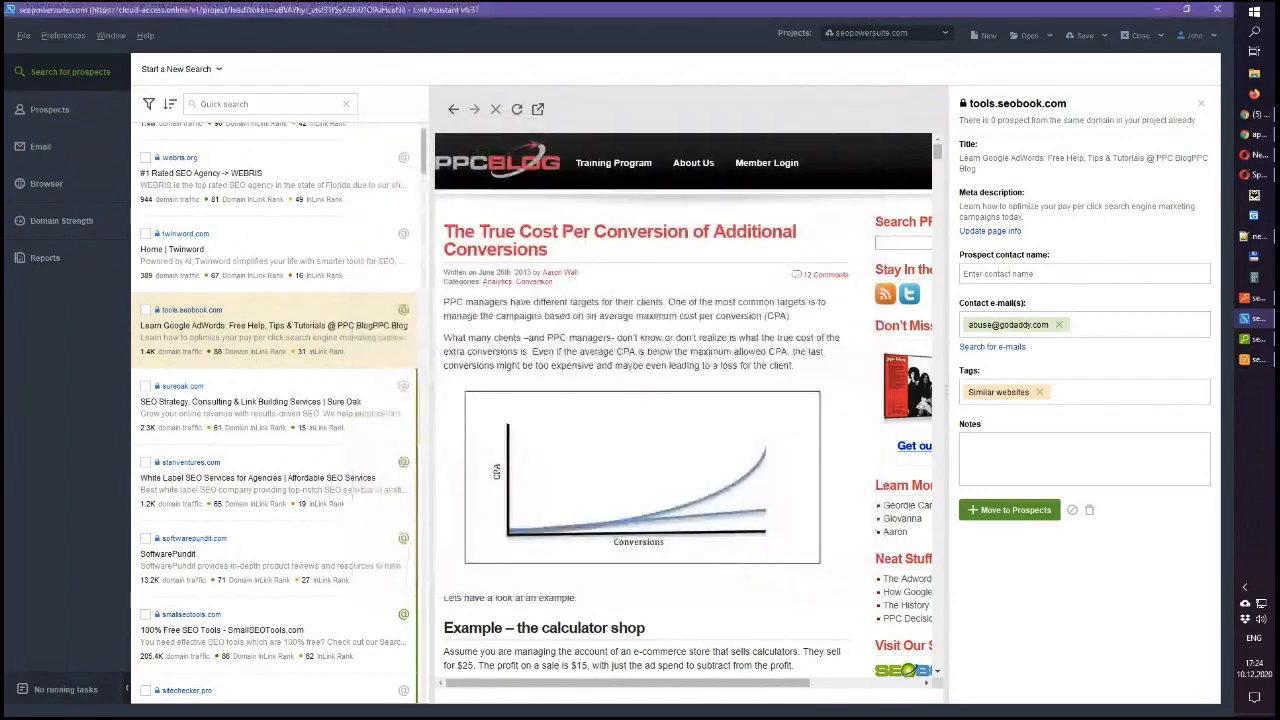
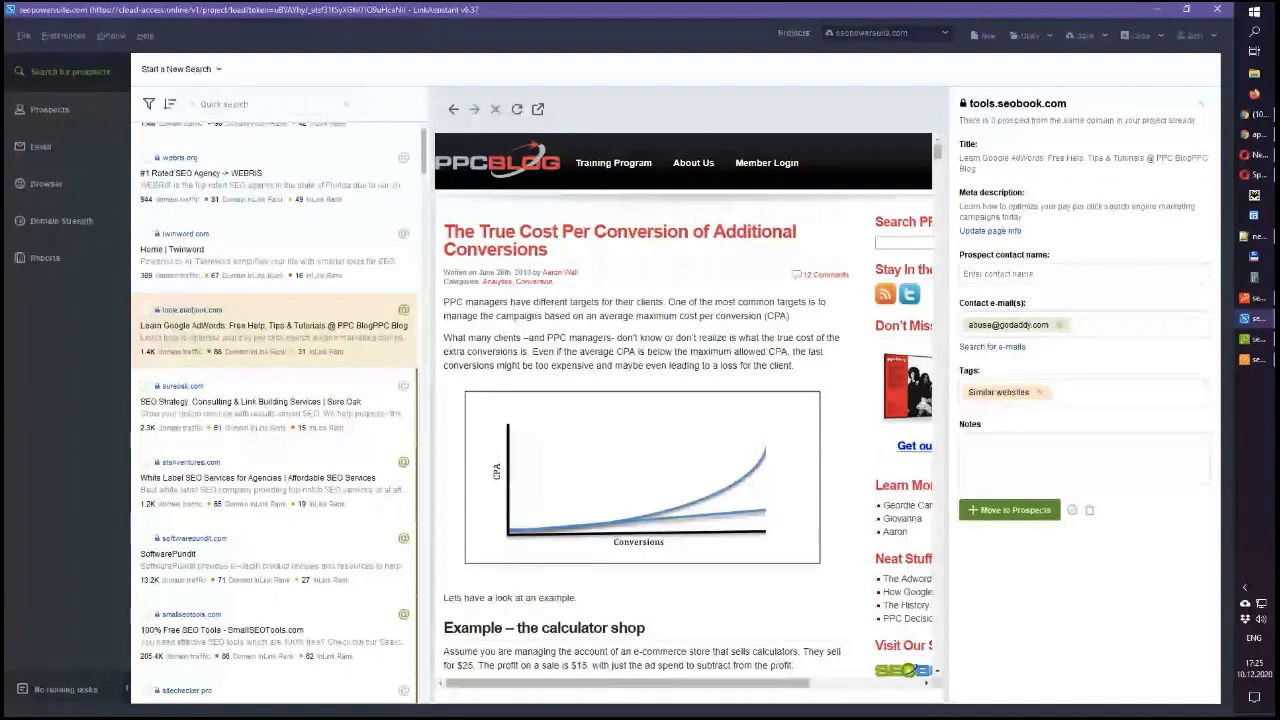
Look over the filter settings for the found prospects, close them, and return to the start of the list
click(148, 103)
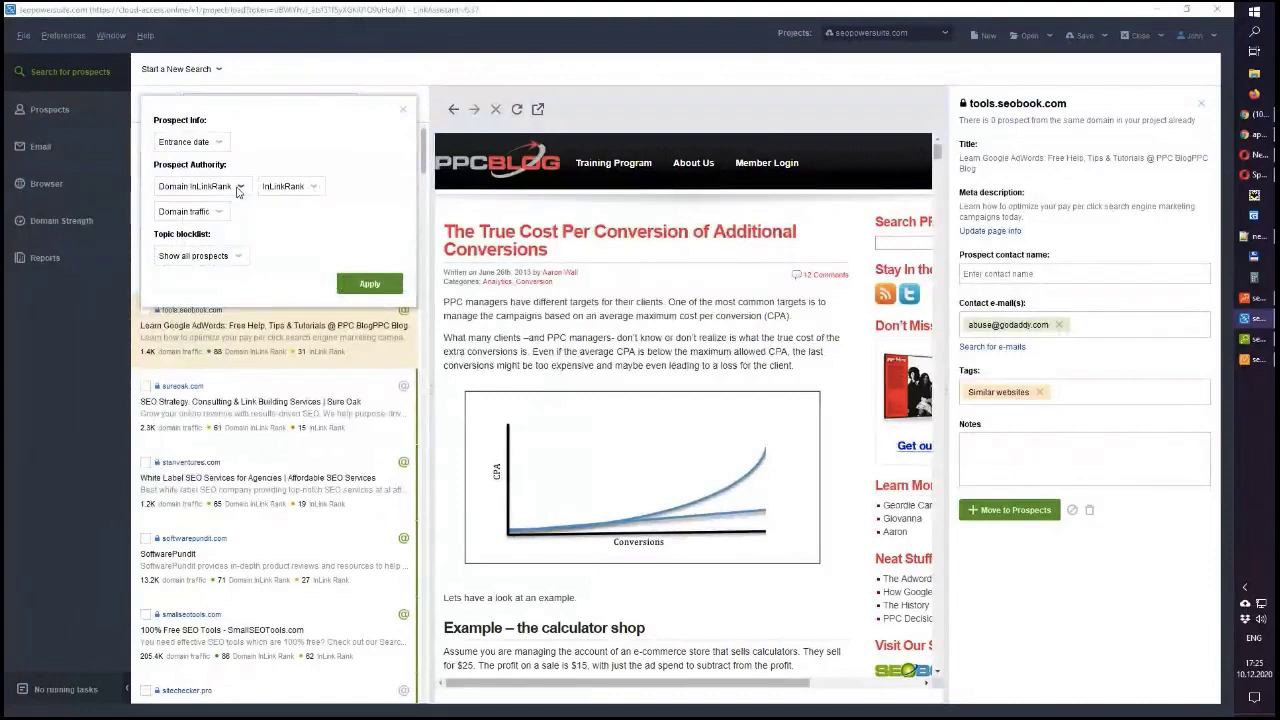
click(404, 109)
drag(423, 152, 423, 144)
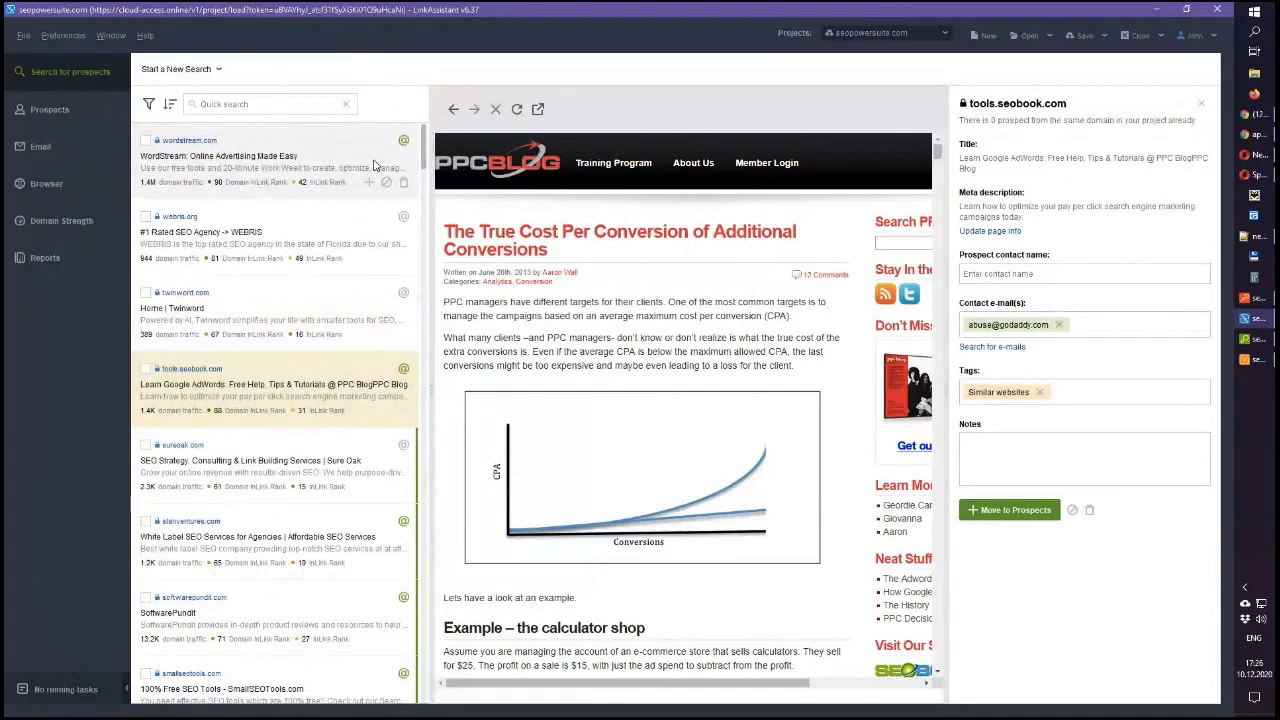
Try a minimum Domain InLinkRank of 40 in the prospect filter and close the filter settings without applying it
click(149, 104)
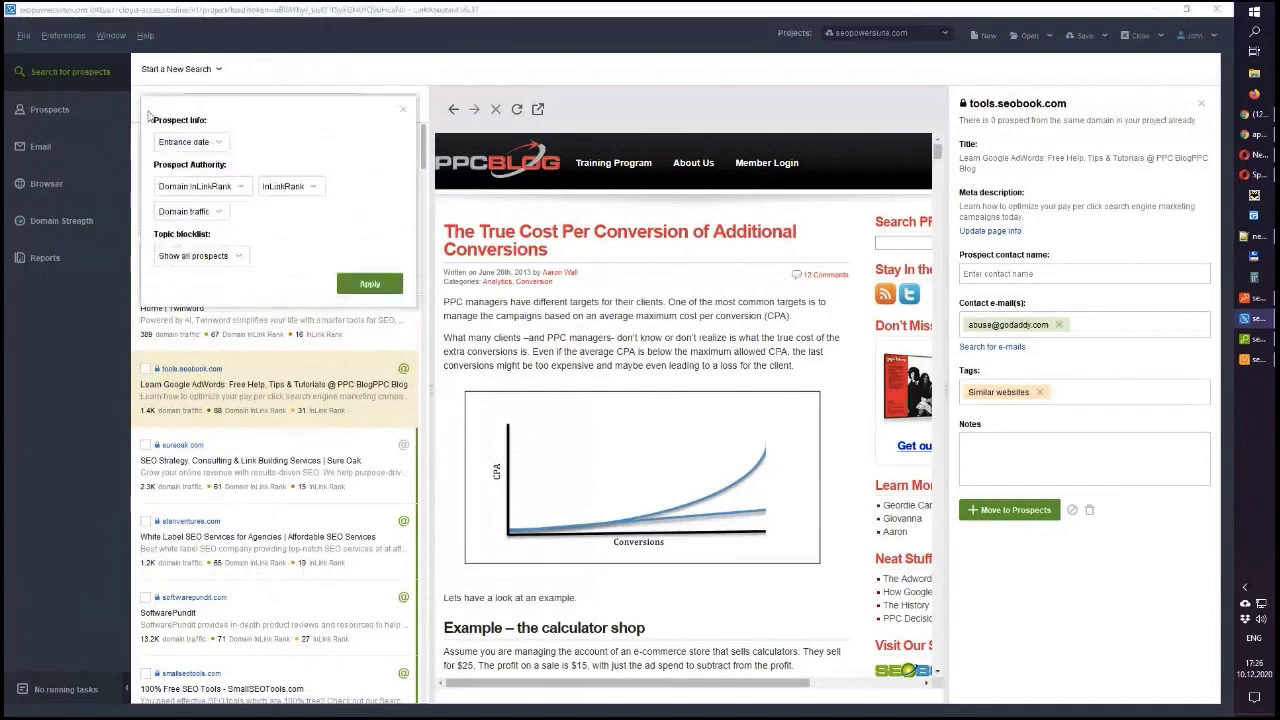
click(239, 189)
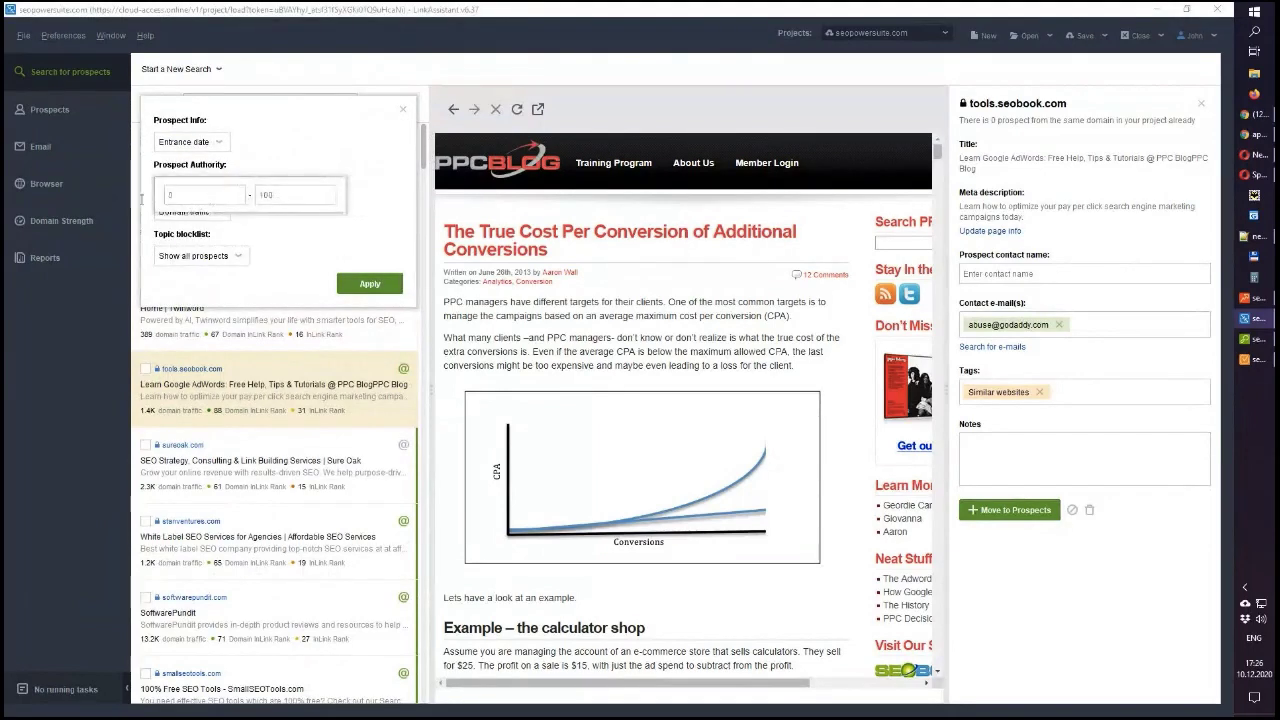
click(199, 203)
text(30)
key(BackSpace)
key(BackSpace)
text(40)
click(672, 42)
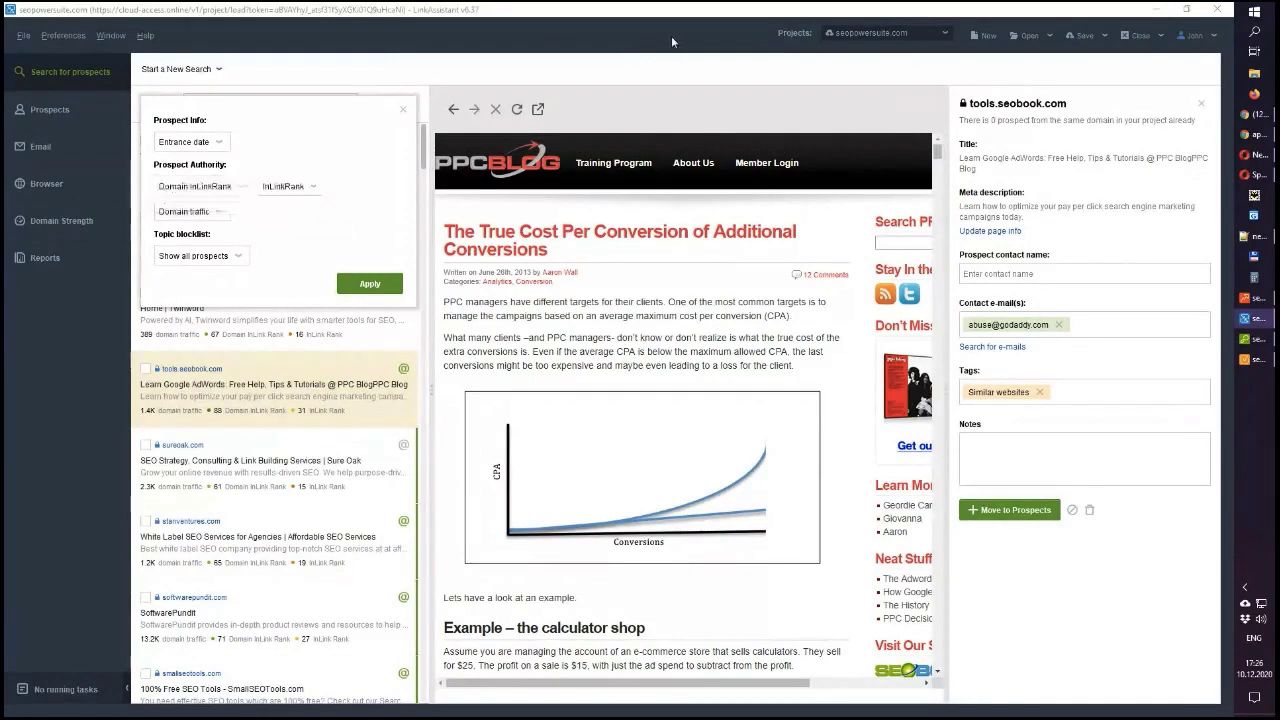
click(404, 110)
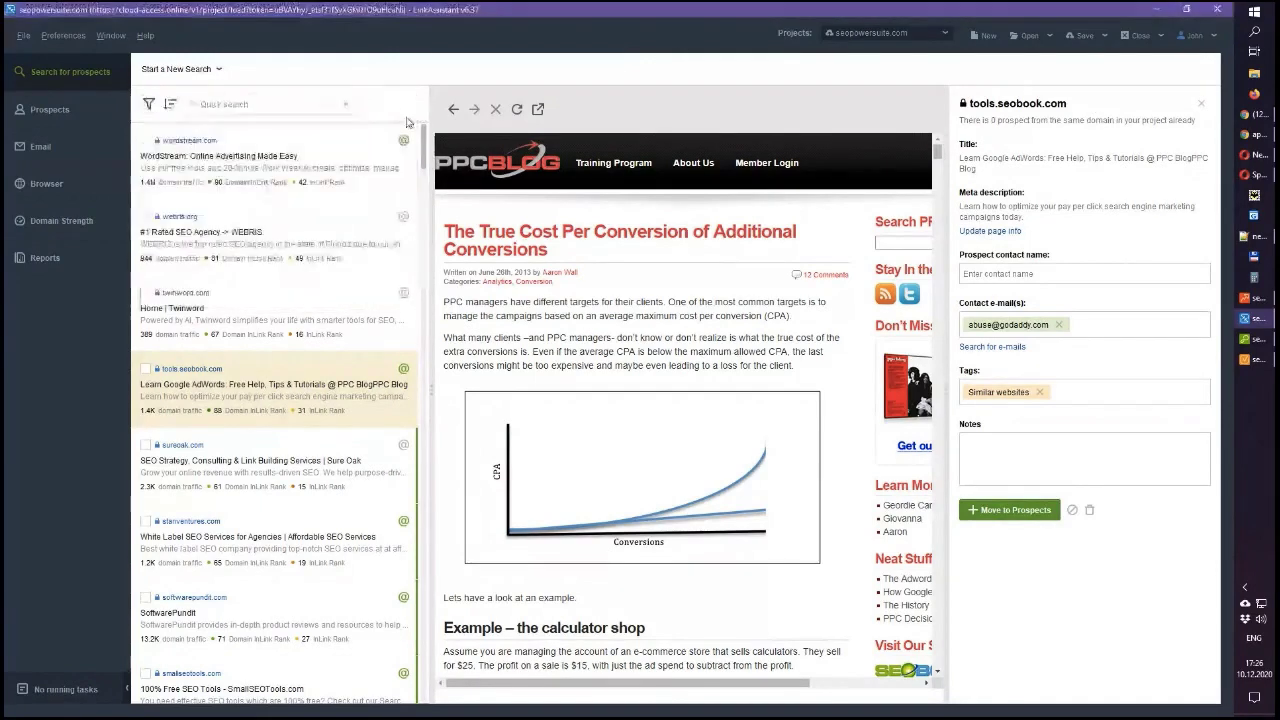
Look at the project's link prospects table and its column settings, and return to the found prospects
click(76, 116)
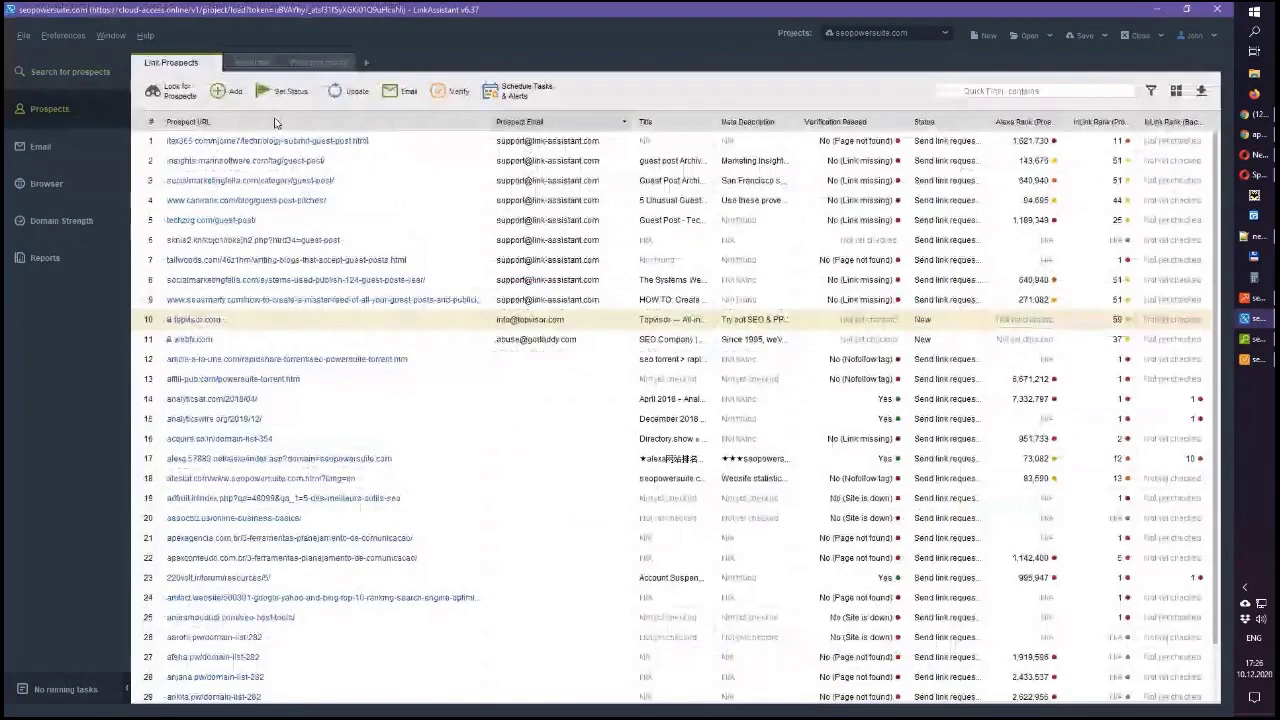
click(1176, 91)
click(858, 87)
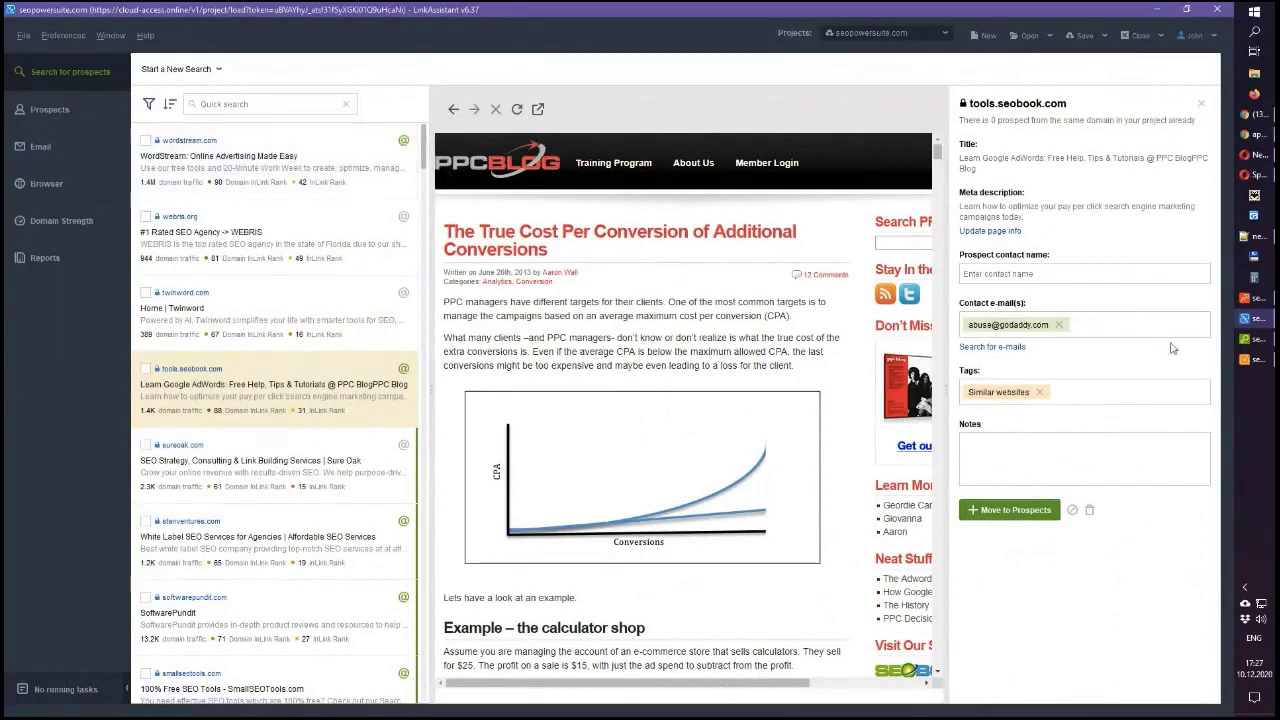
Switch to SEO SpyGlass, look over the backlinks list and backlink profile summary of seopowersuite.com, and return to LinkAssistant
click(1263, 343)
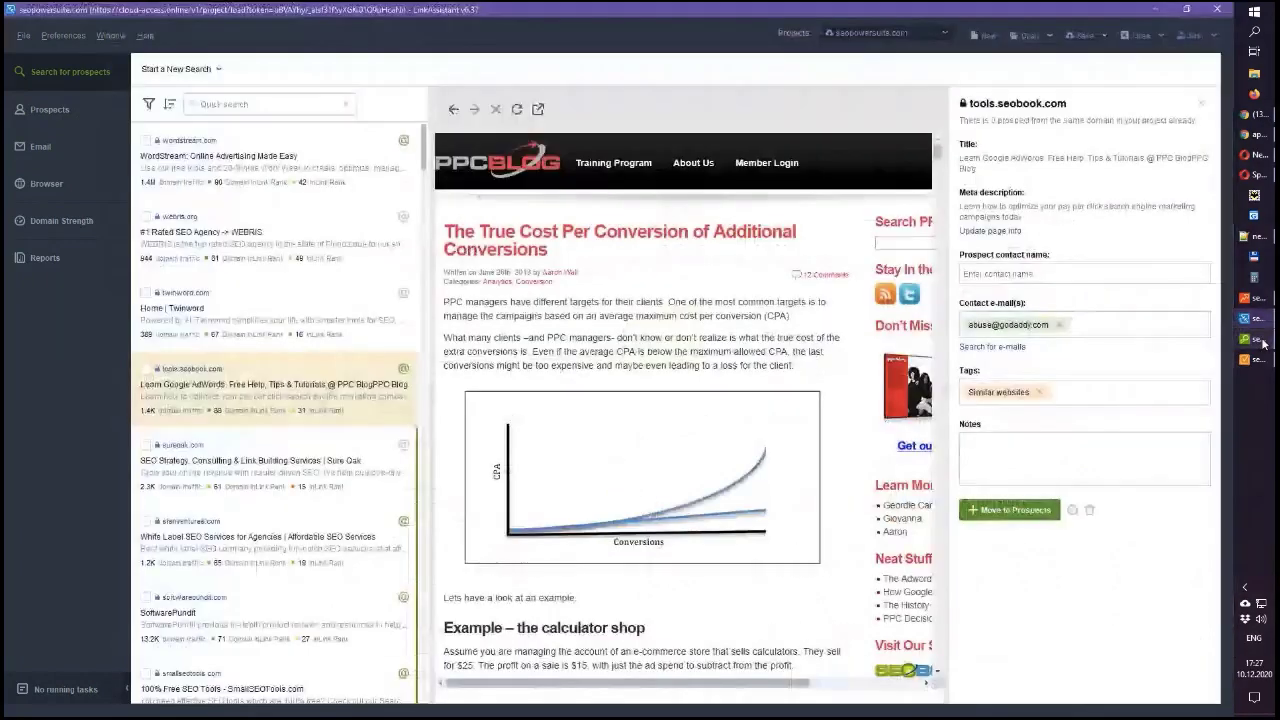
click(1263, 343)
click(67, 125)
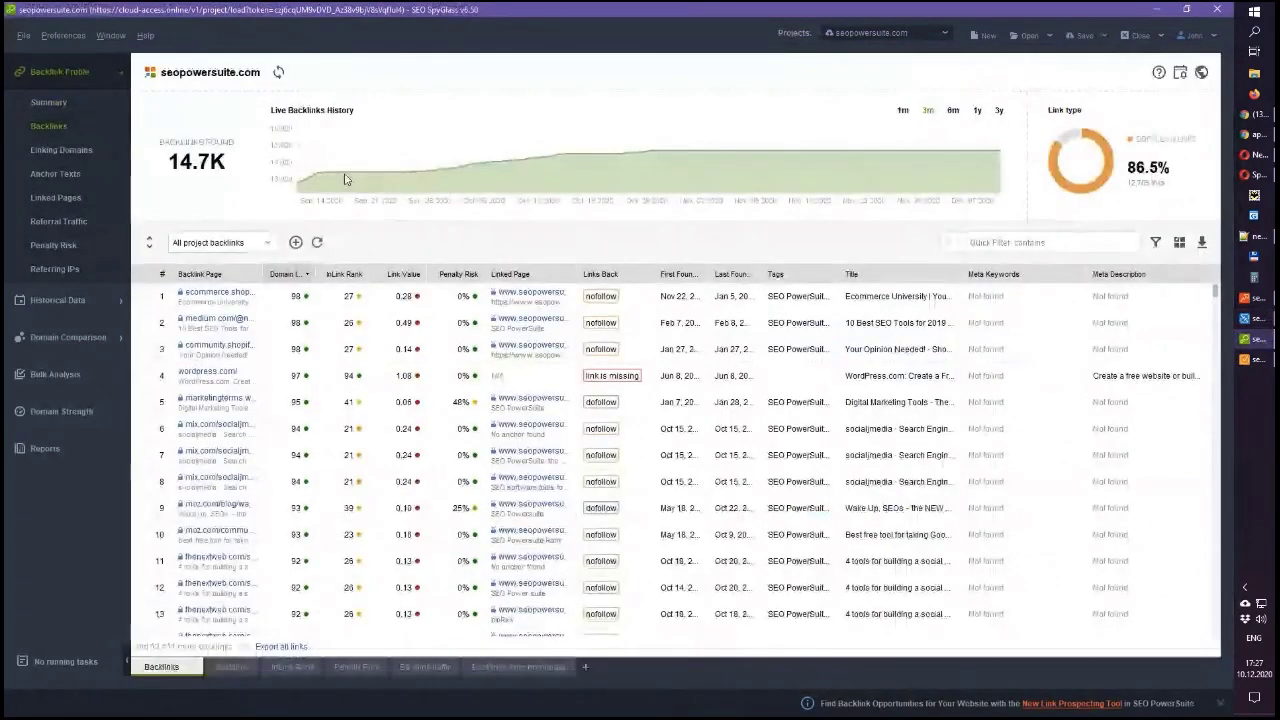
click(95, 97)
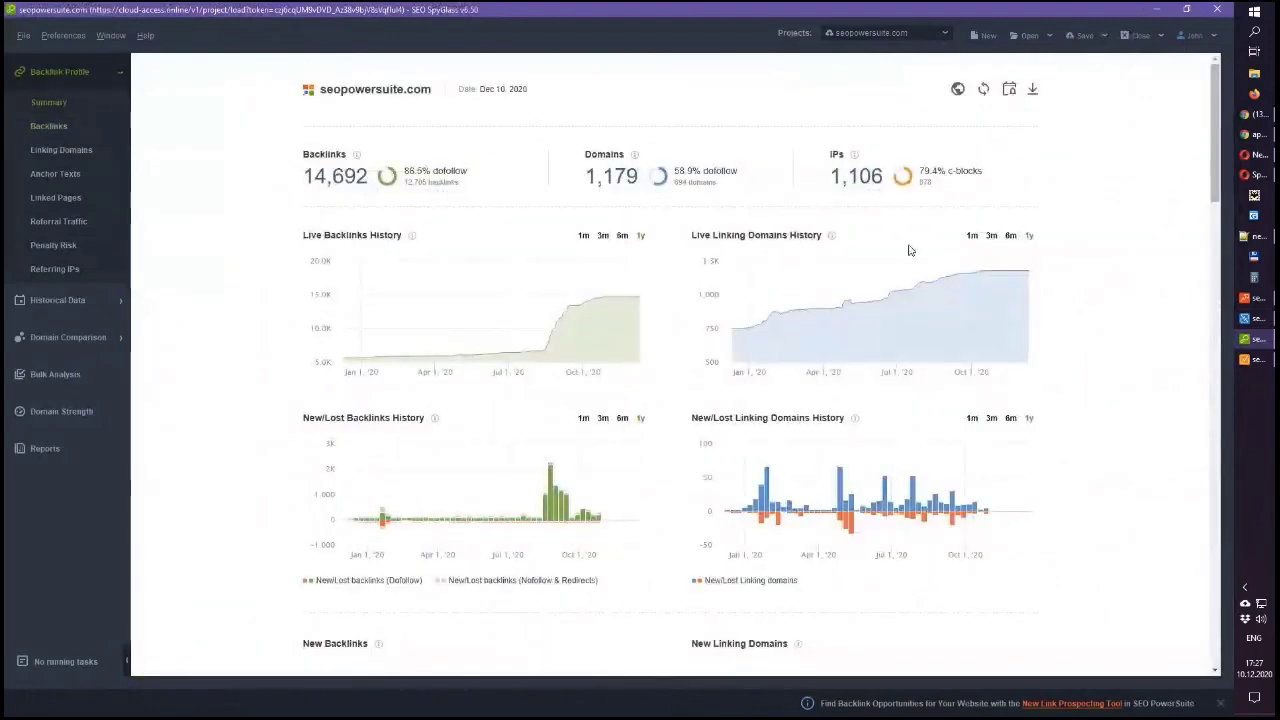
scroll(909, 250, down, 3)
scroll(909, 250, up, 3)
click(1152, 8)
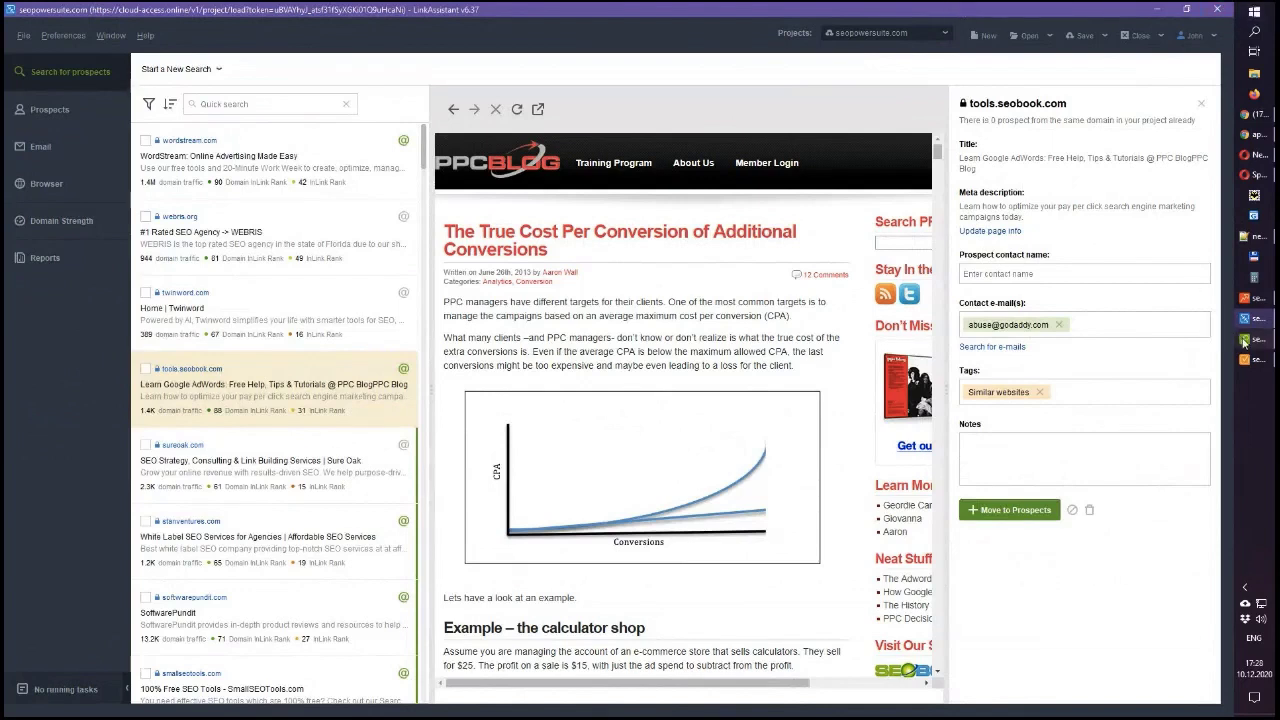
Switch to SEO SpyGlass and look through the linked pages of seopowersuite.com
mouse_move(1244, 342)
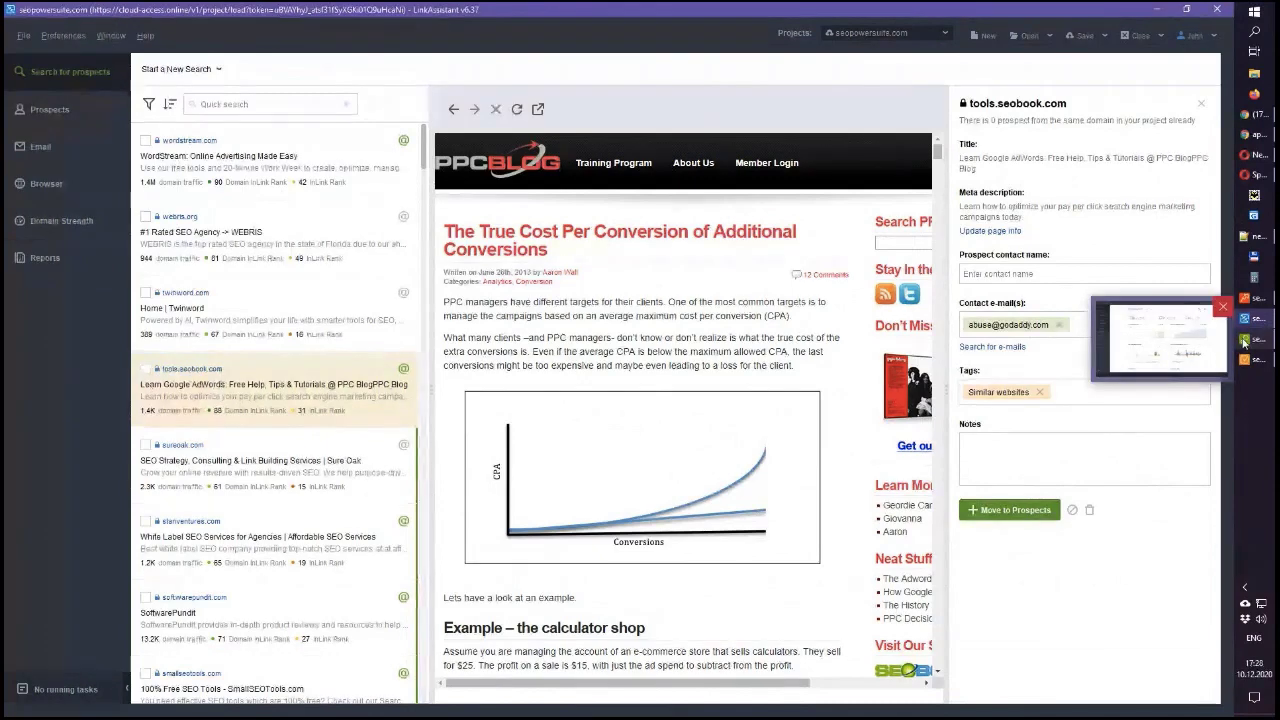
click(1244, 342)
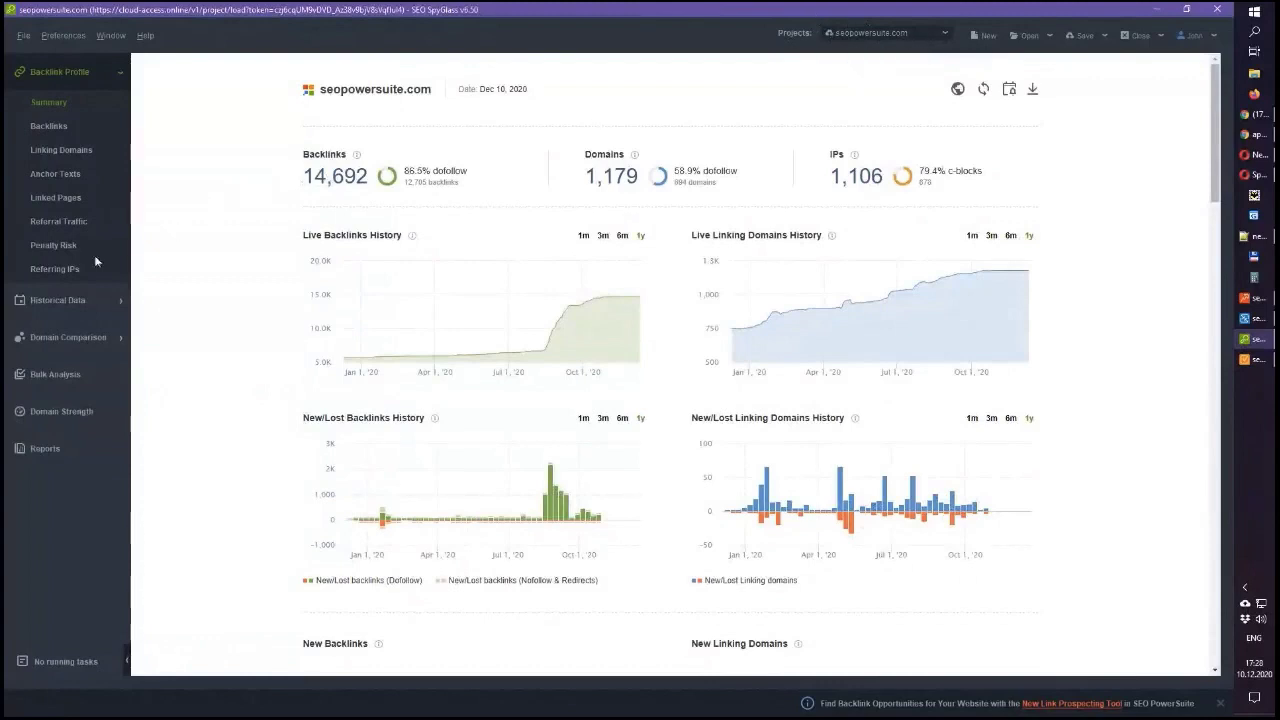
click(58, 195)
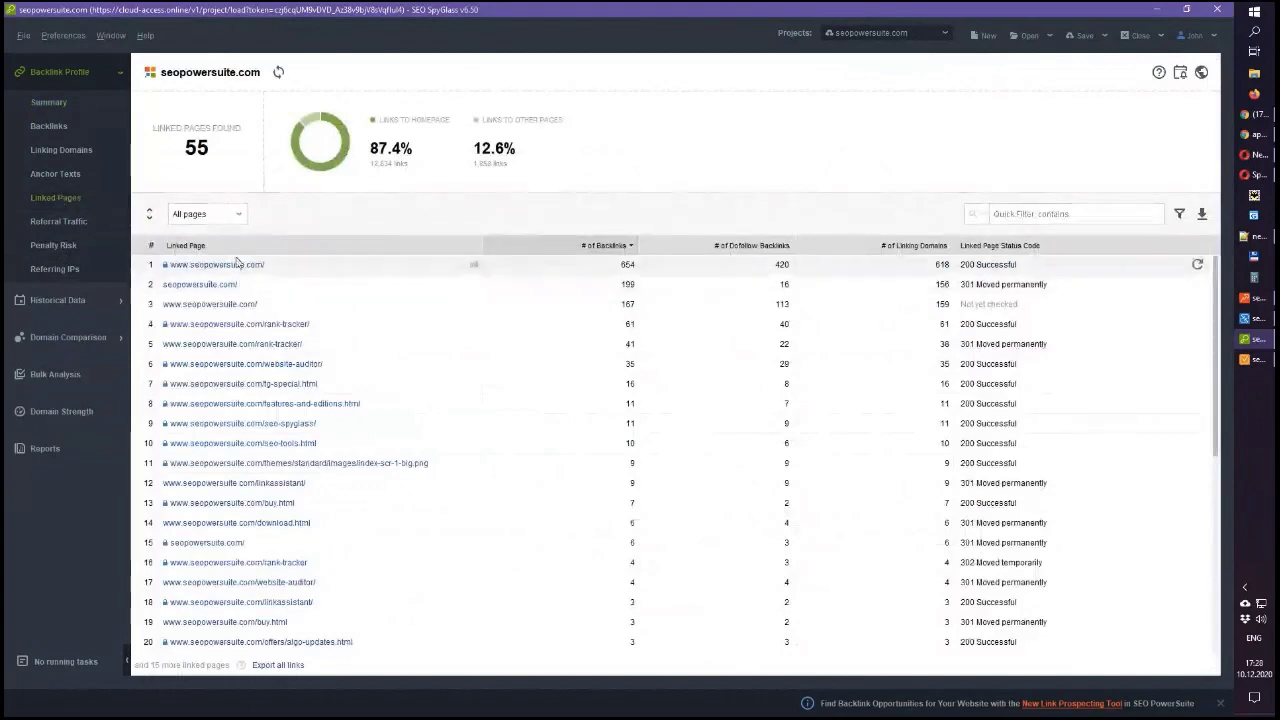
scroll(184, 326, down, 5)
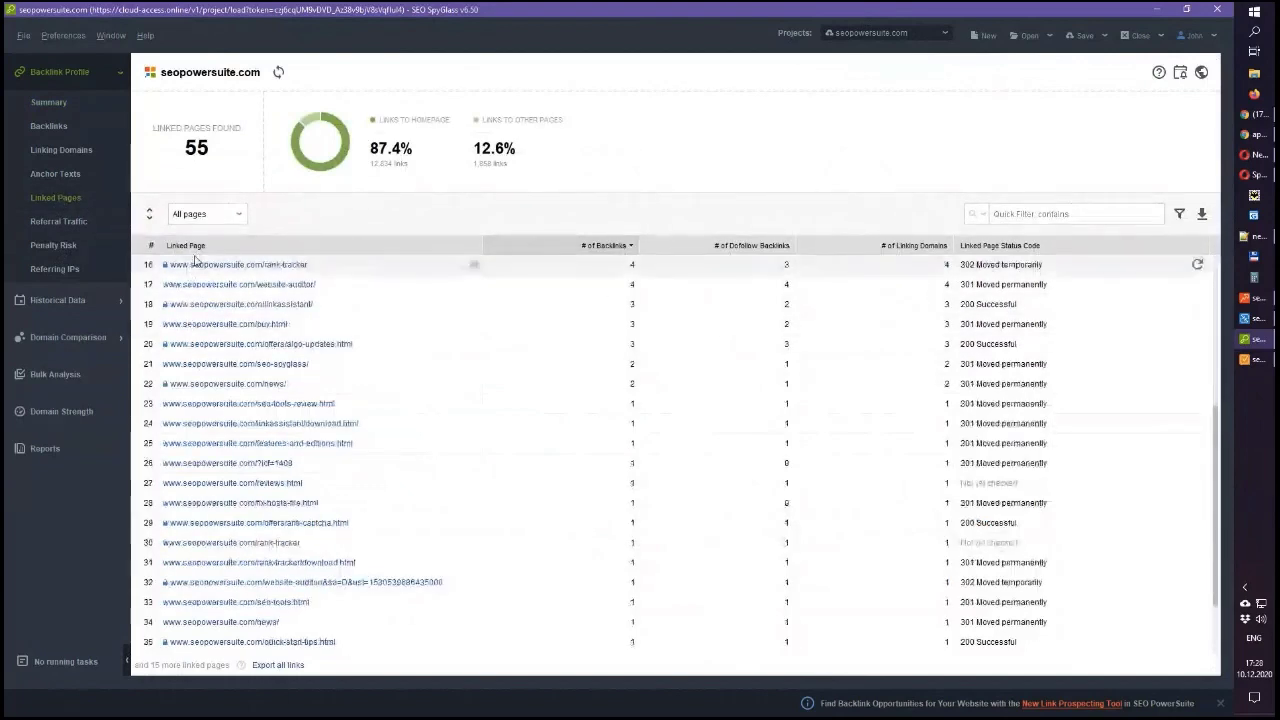
scroll(186, 327, up, 5)
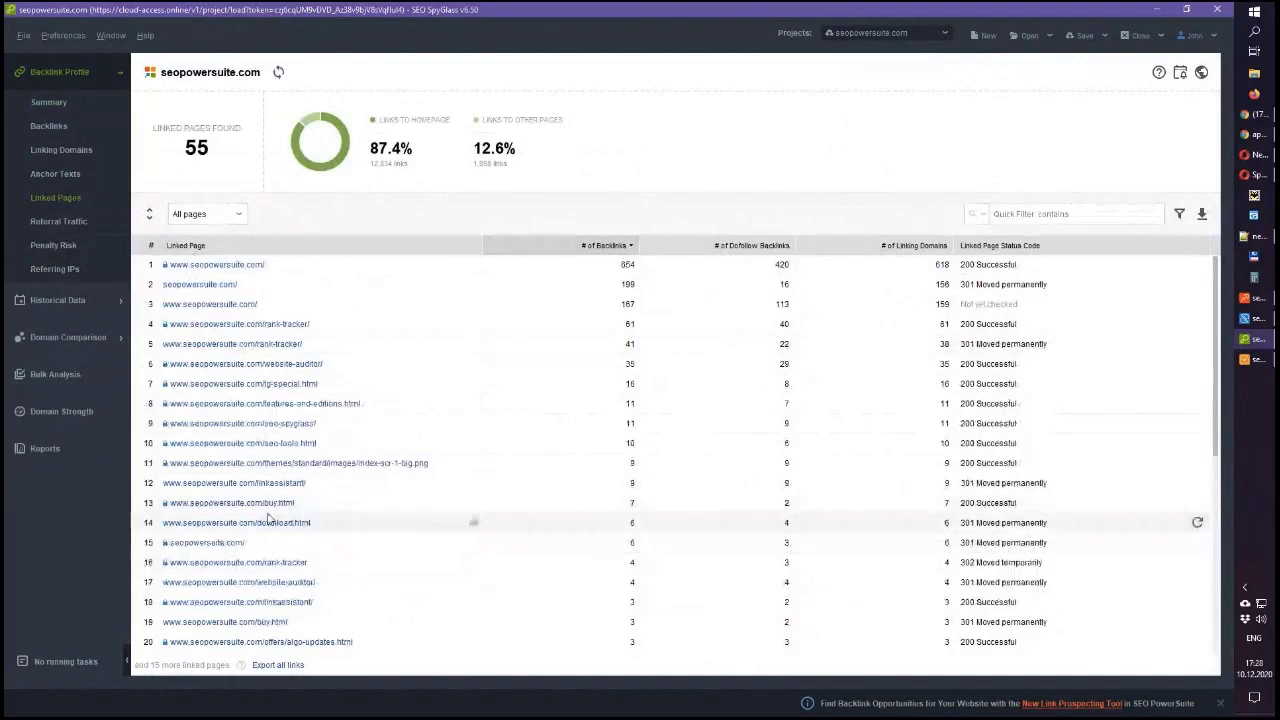
Move the Linked Page Status Code column right after Linked Page and sort the pages by status code in descending order
drag(1088, 246, 800, 245)
drag(503, 230, 500, 242)
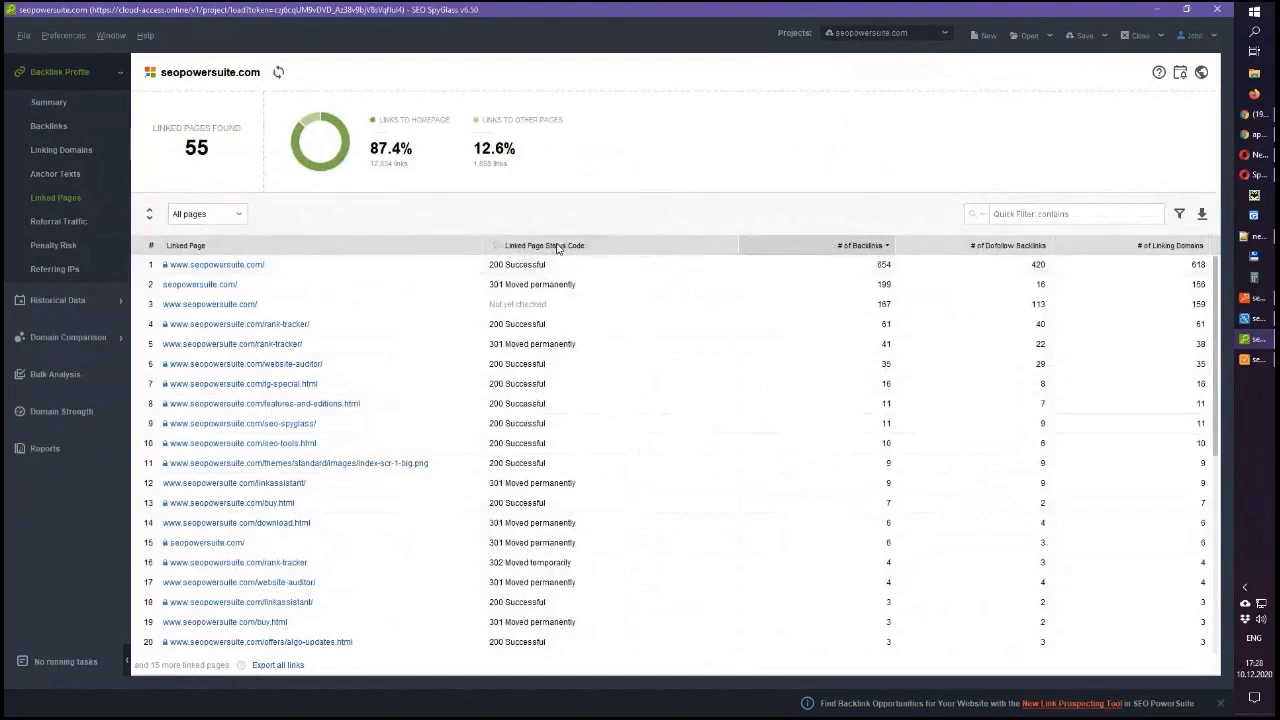
click(557, 250)
click(555, 250)
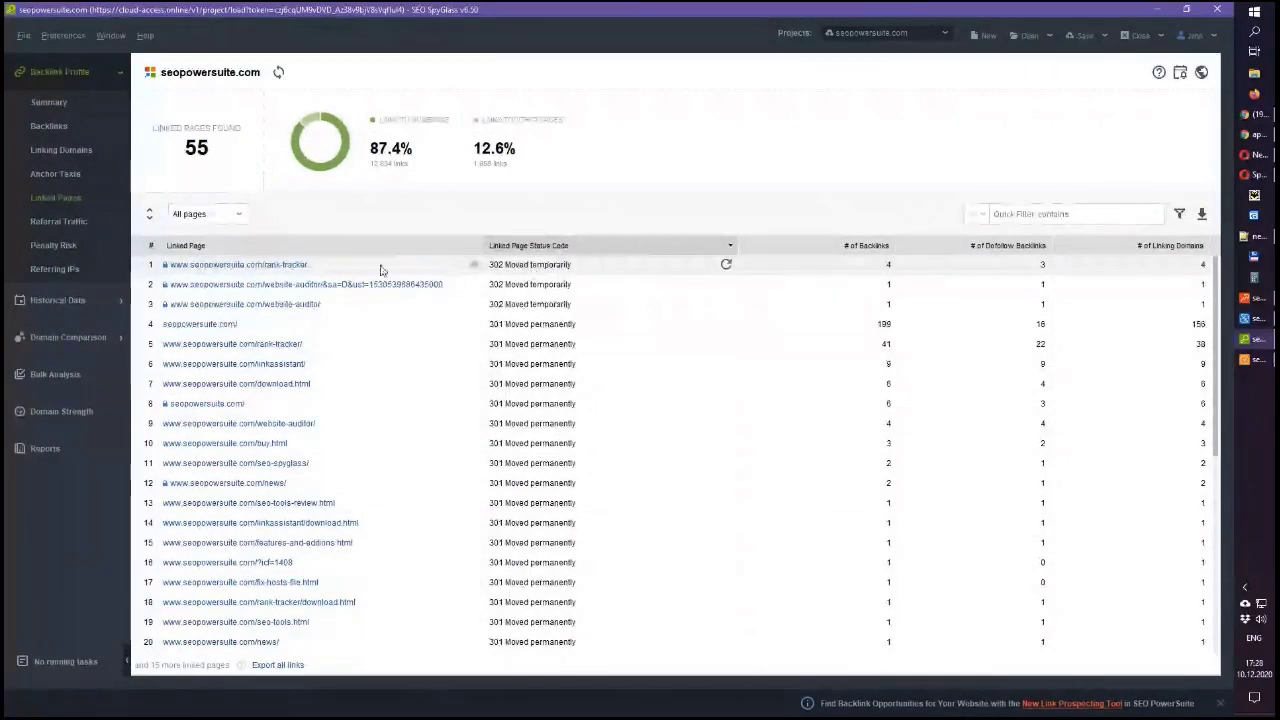
click(257, 258)
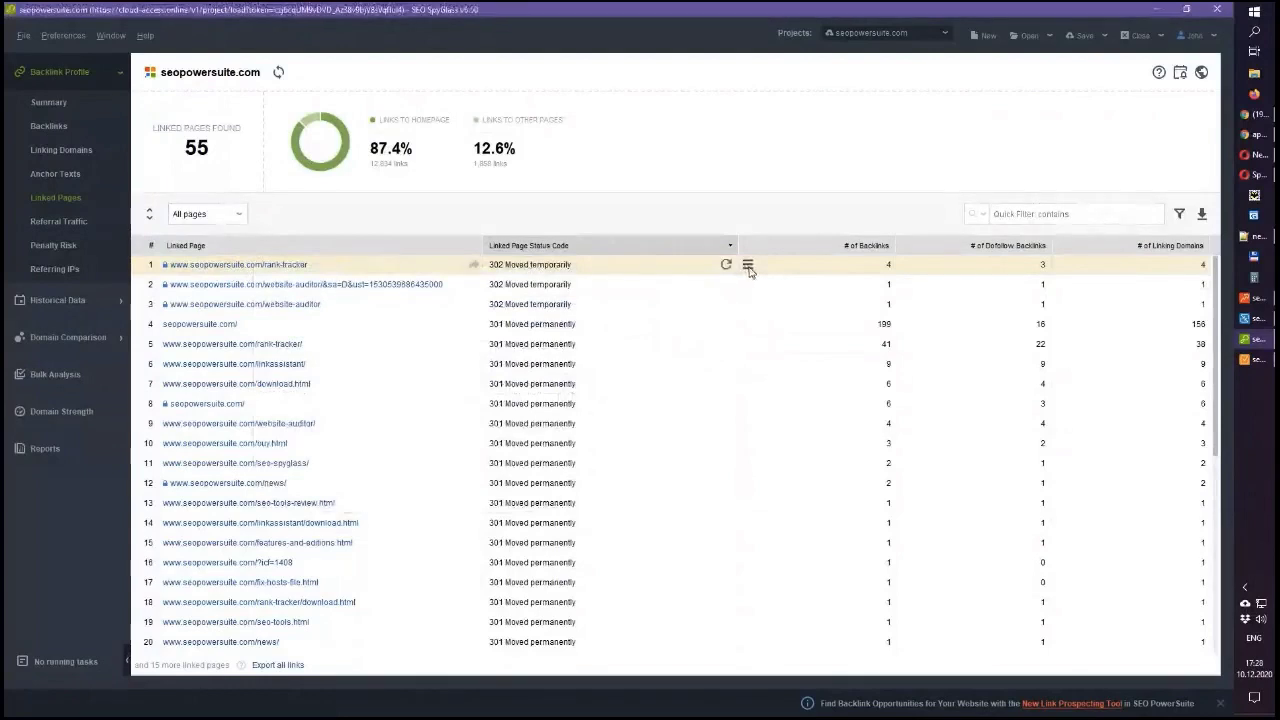
click(747, 265)
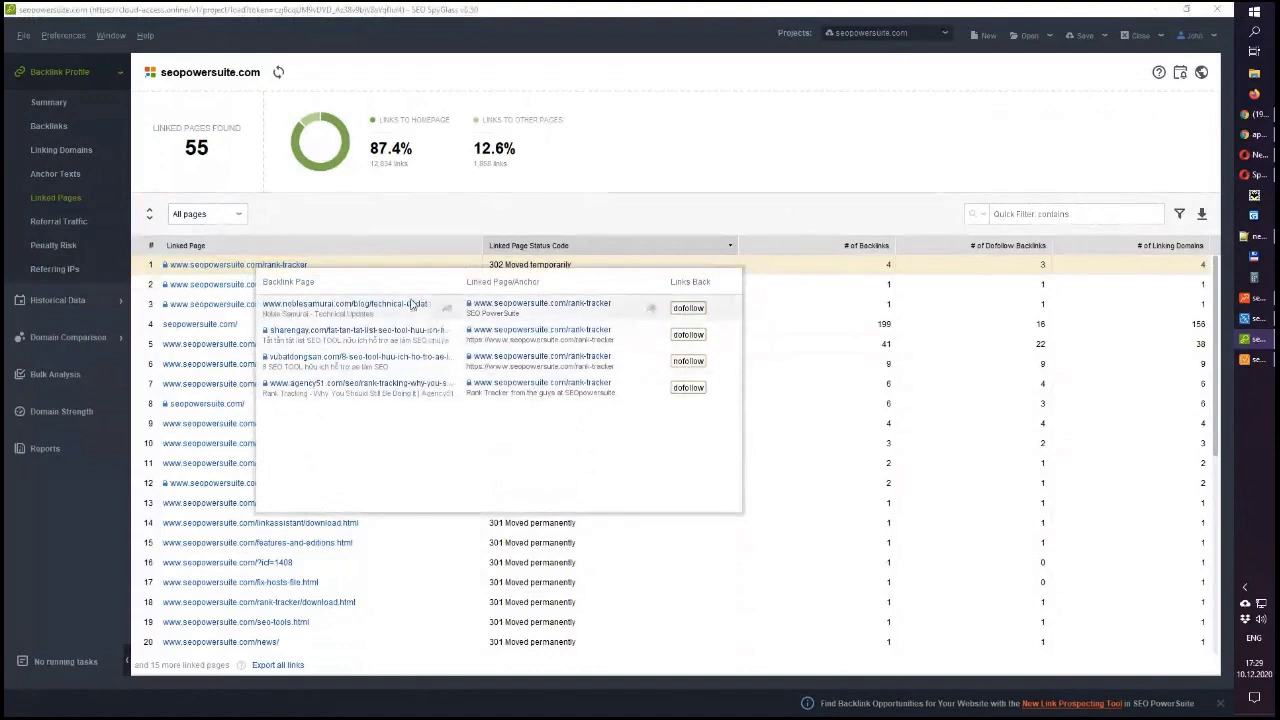
click(470, 215)
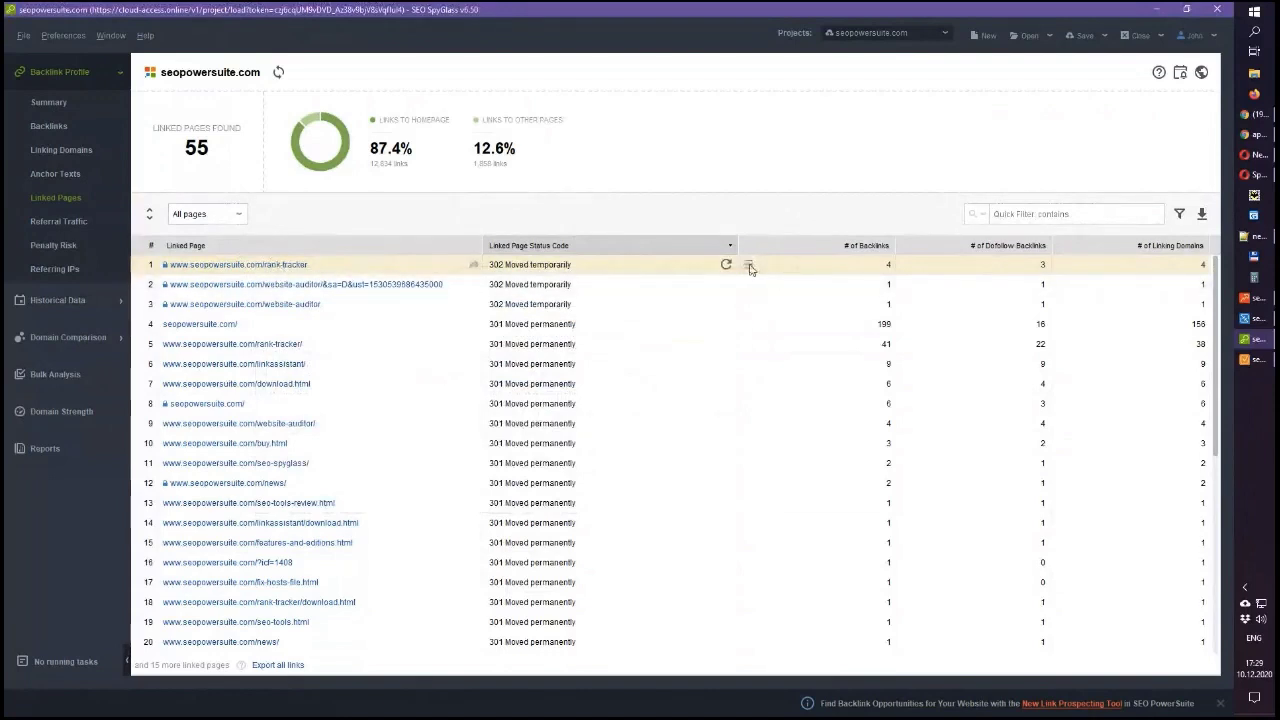
click(749, 267)
click(617, 212)
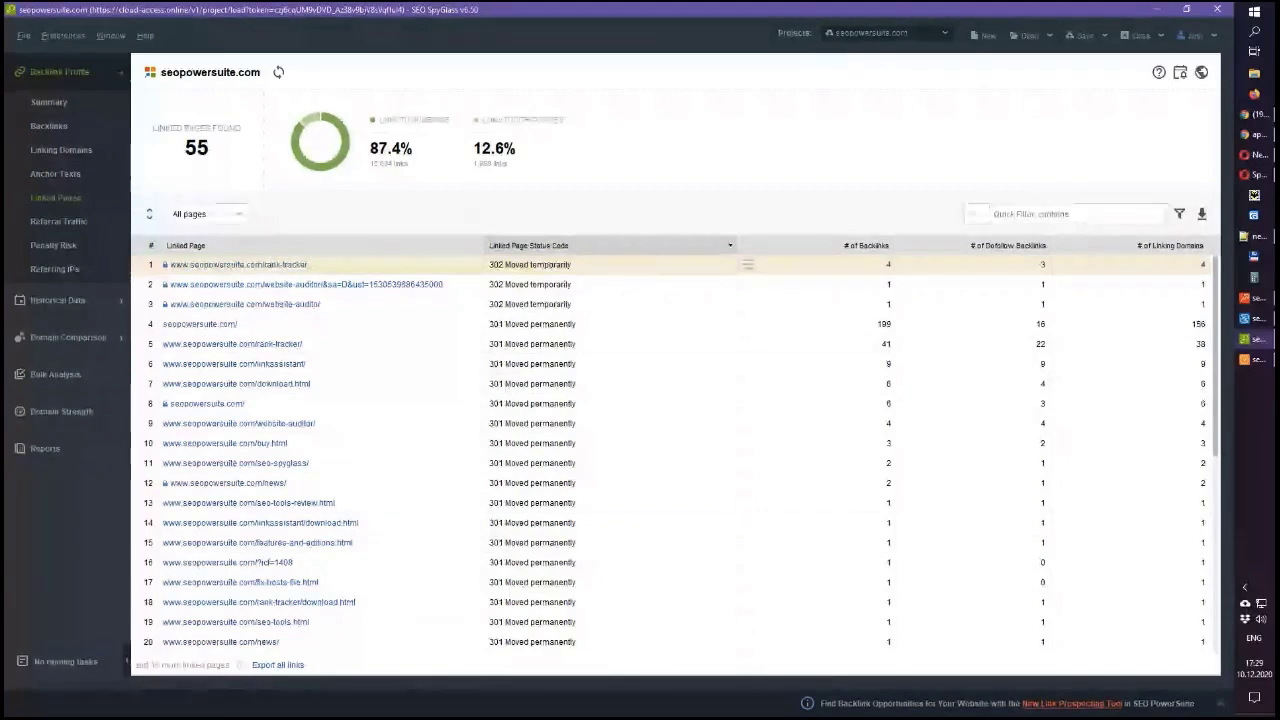
Switch to LinkAssistant, view the Link submission forms method of the expert-mode Advanced Google search, and close the search setup
click(1248, 318)
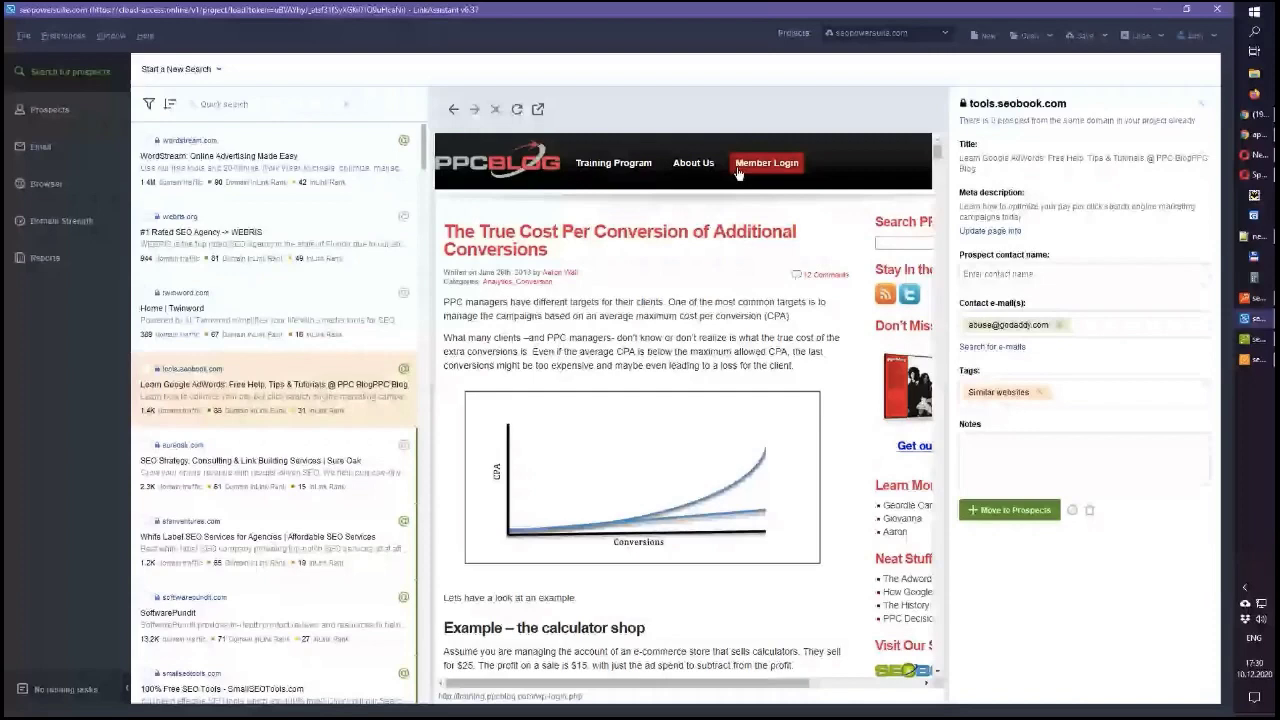
click(176, 68)
click(757, 135)
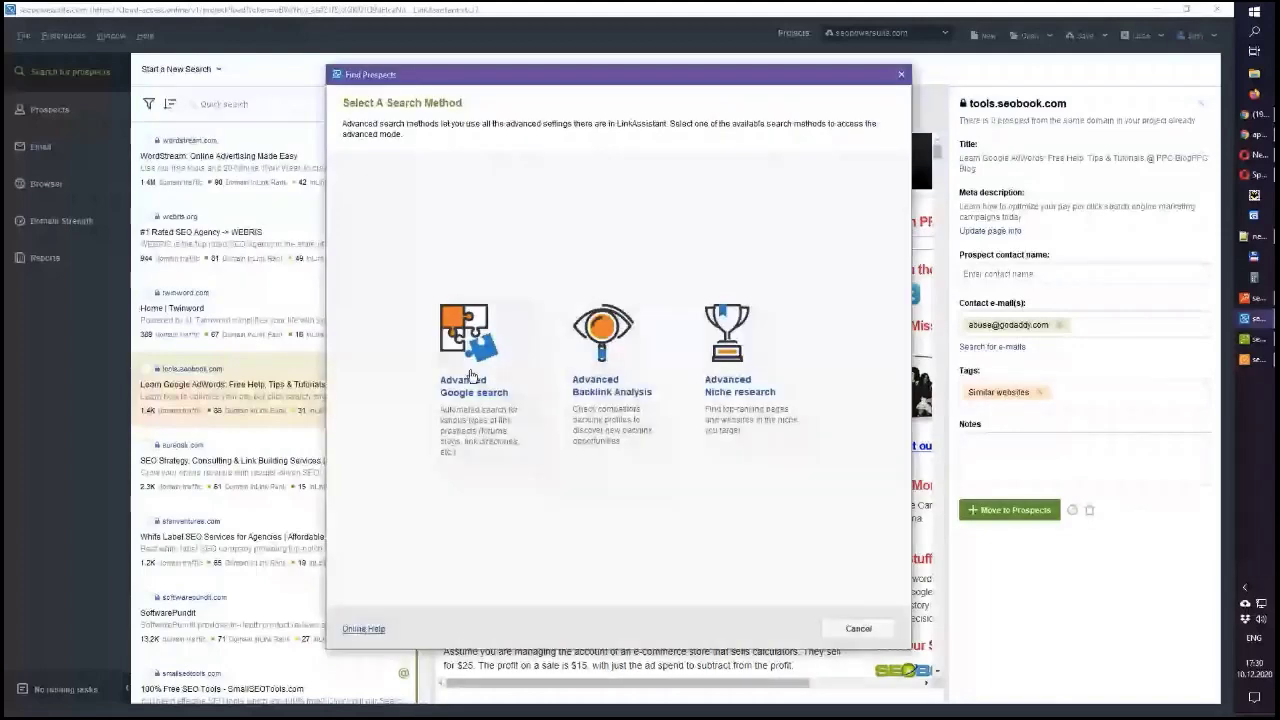
click(471, 375)
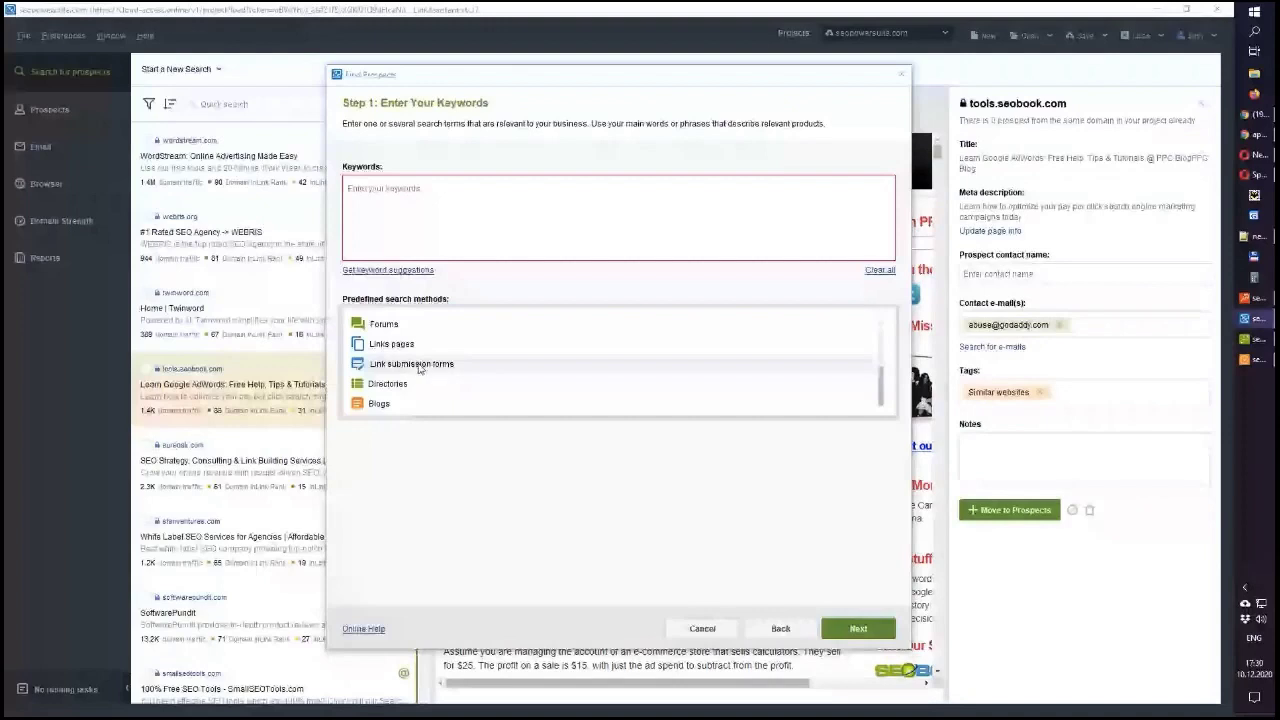
click(420, 365)
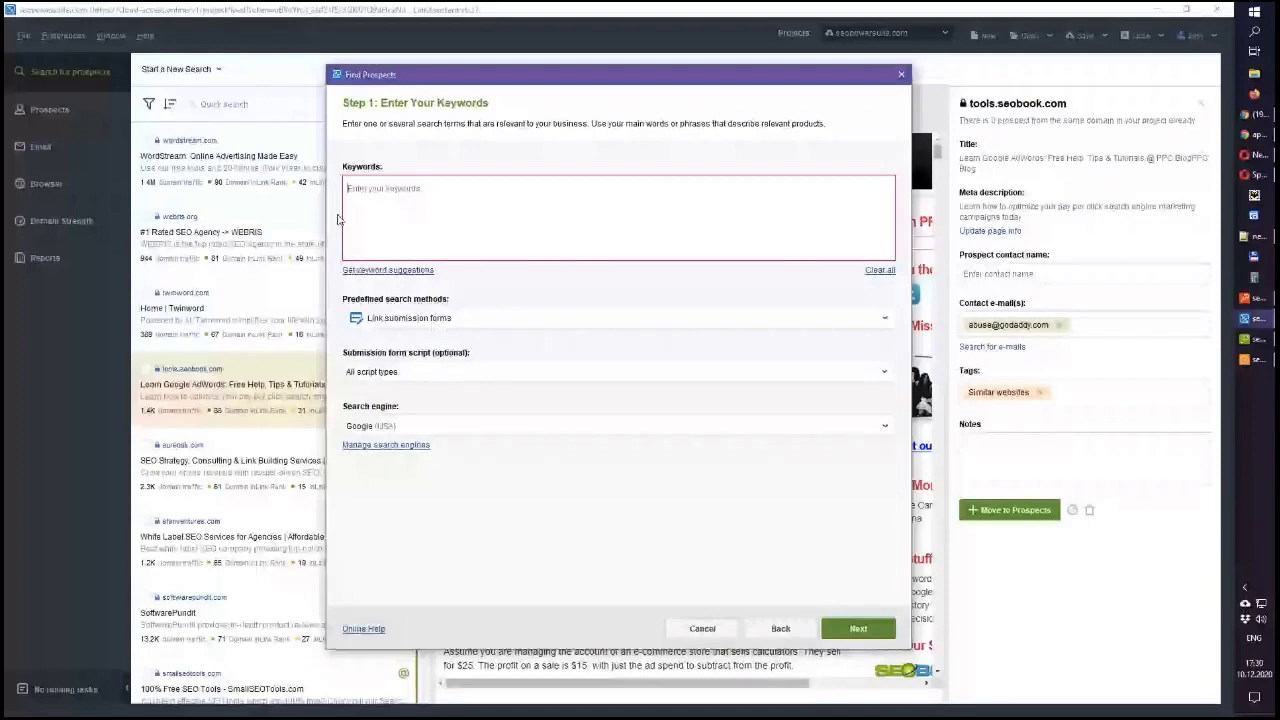
click(897, 75)
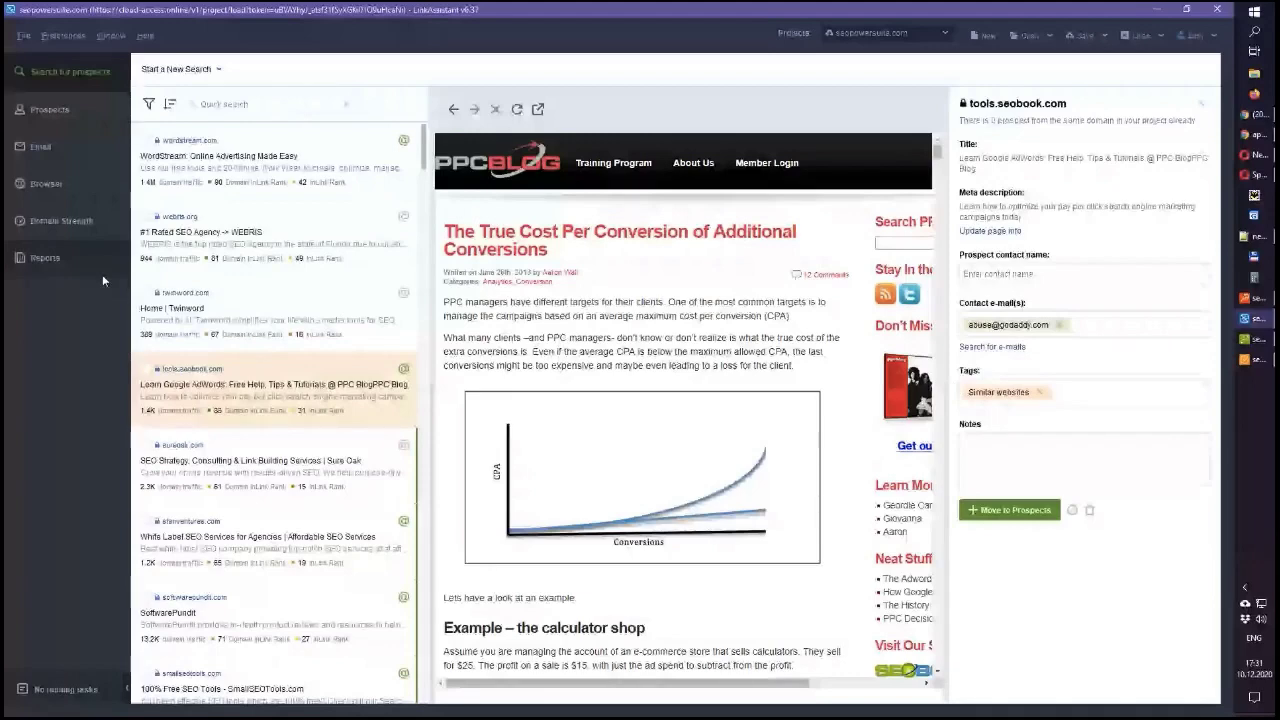
Open the project's saved prospects and move the Verification Passed column right after Prospect URL
click(49, 109)
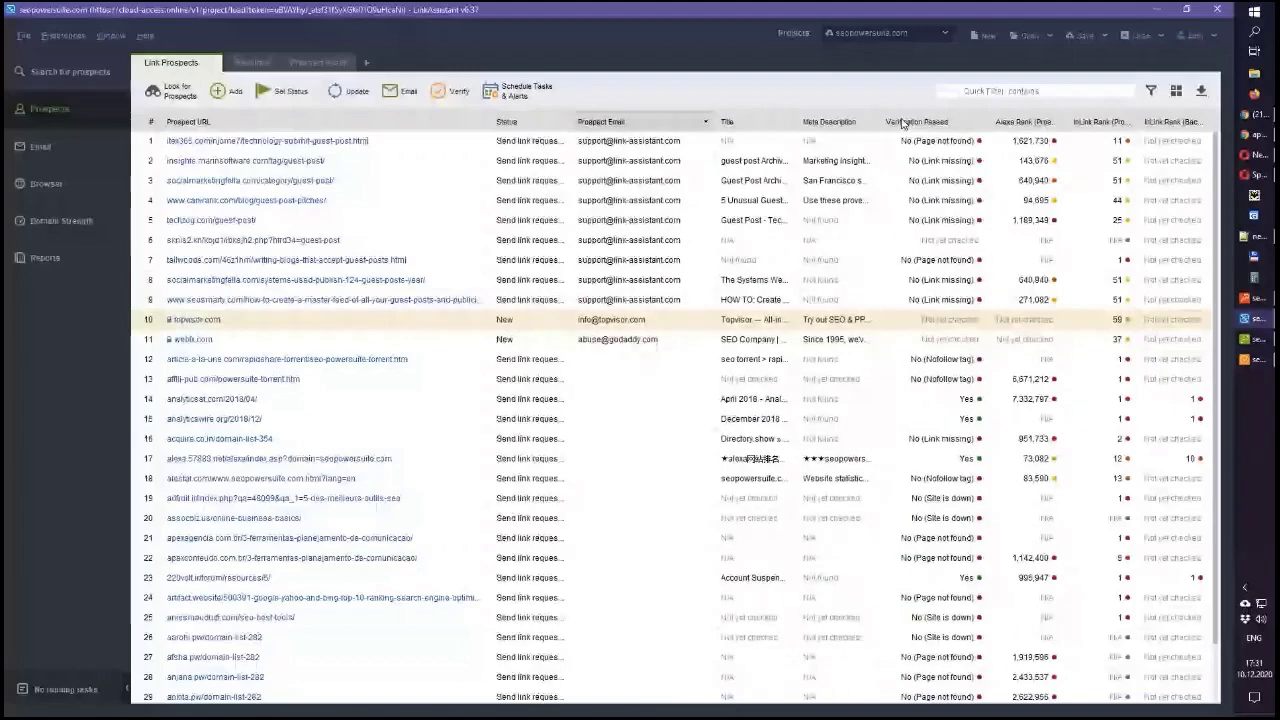
drag(902, 122, 573, 128)
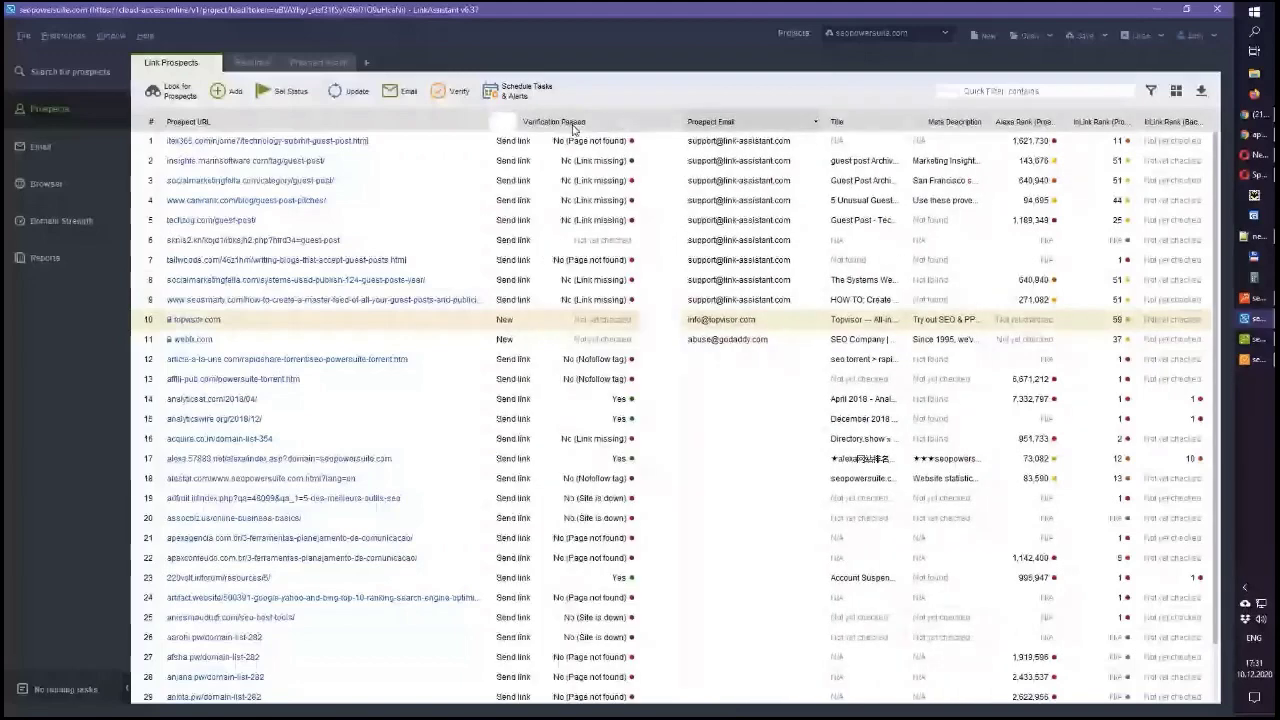
drag(573, 128, 343, 318)
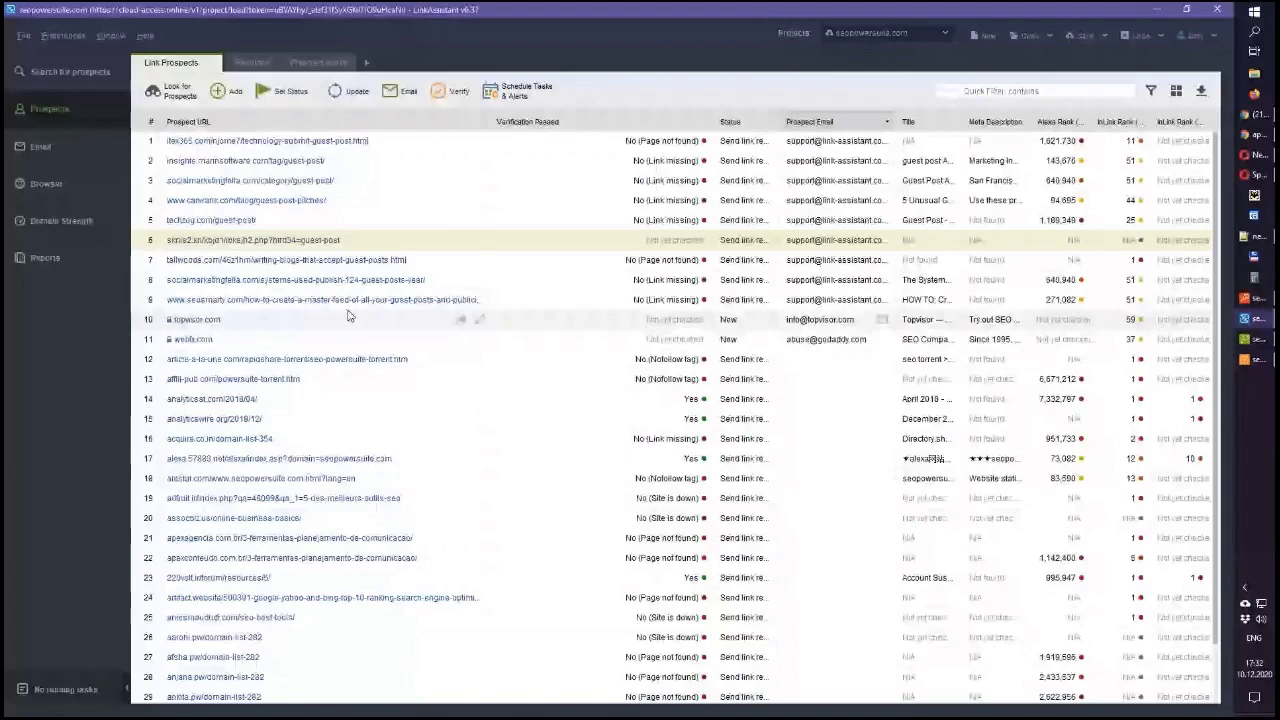
right_click(349, 241)
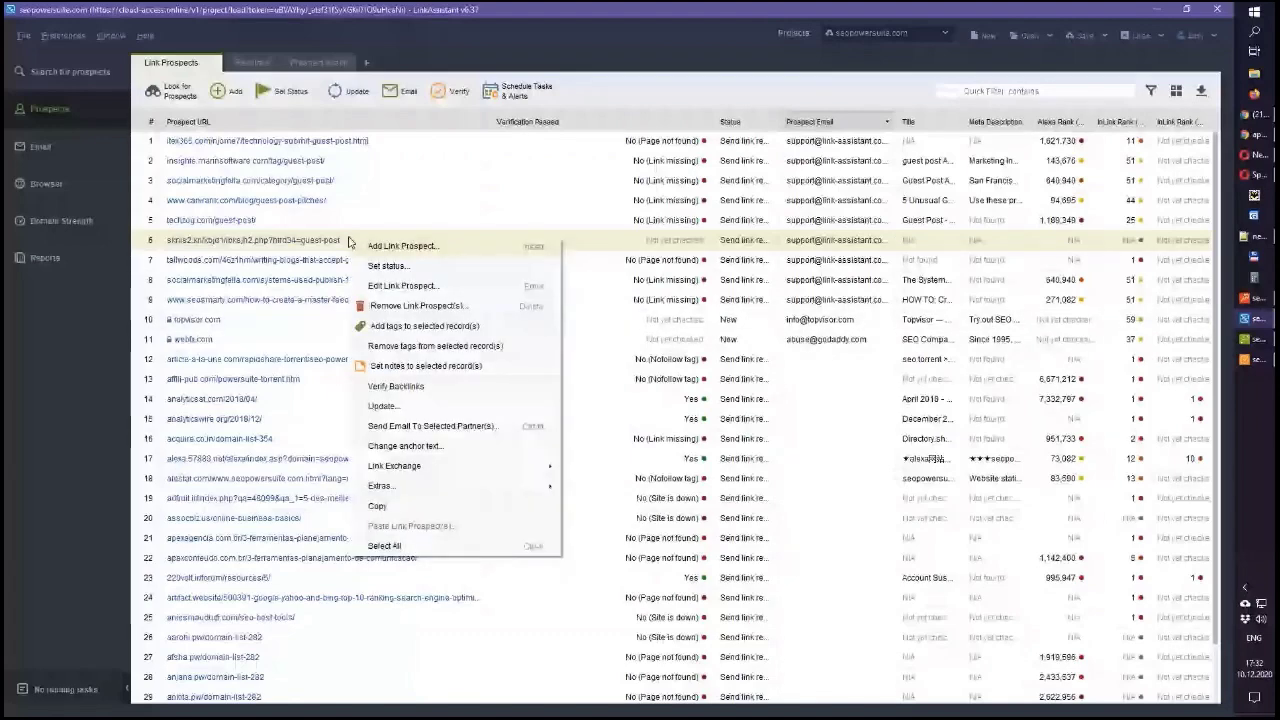
click(430, 445)
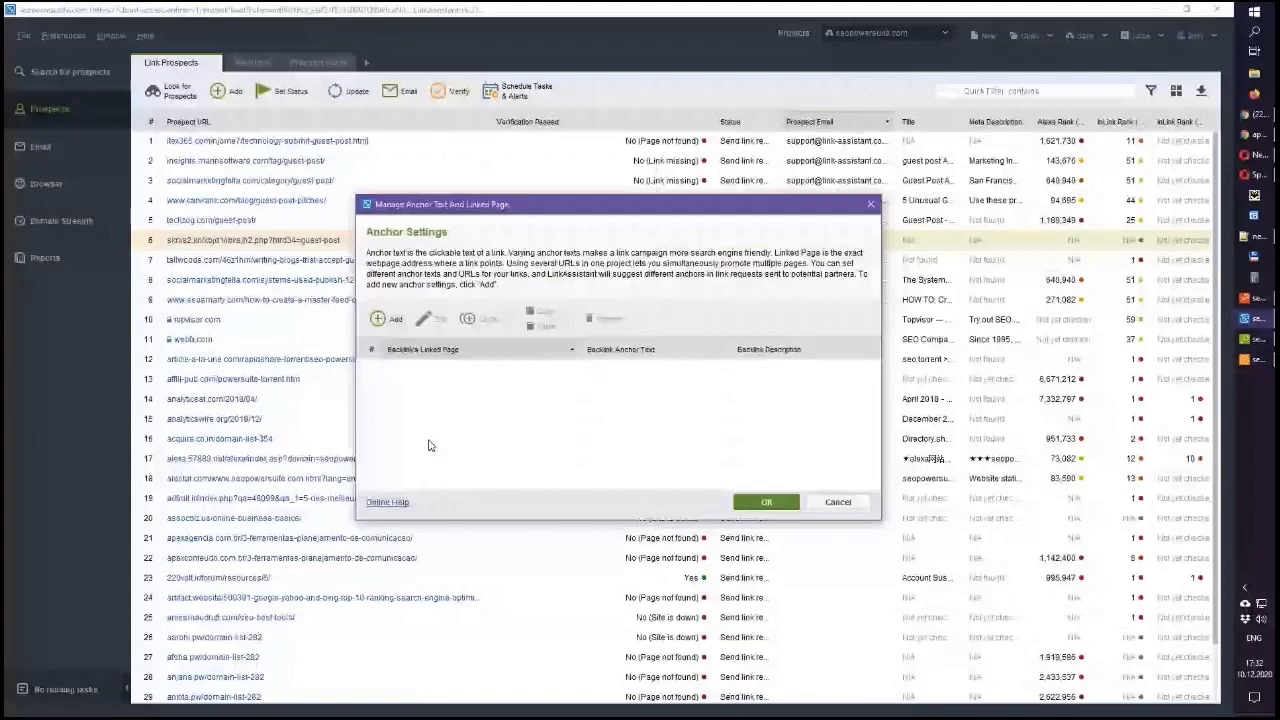
click(387, 318)
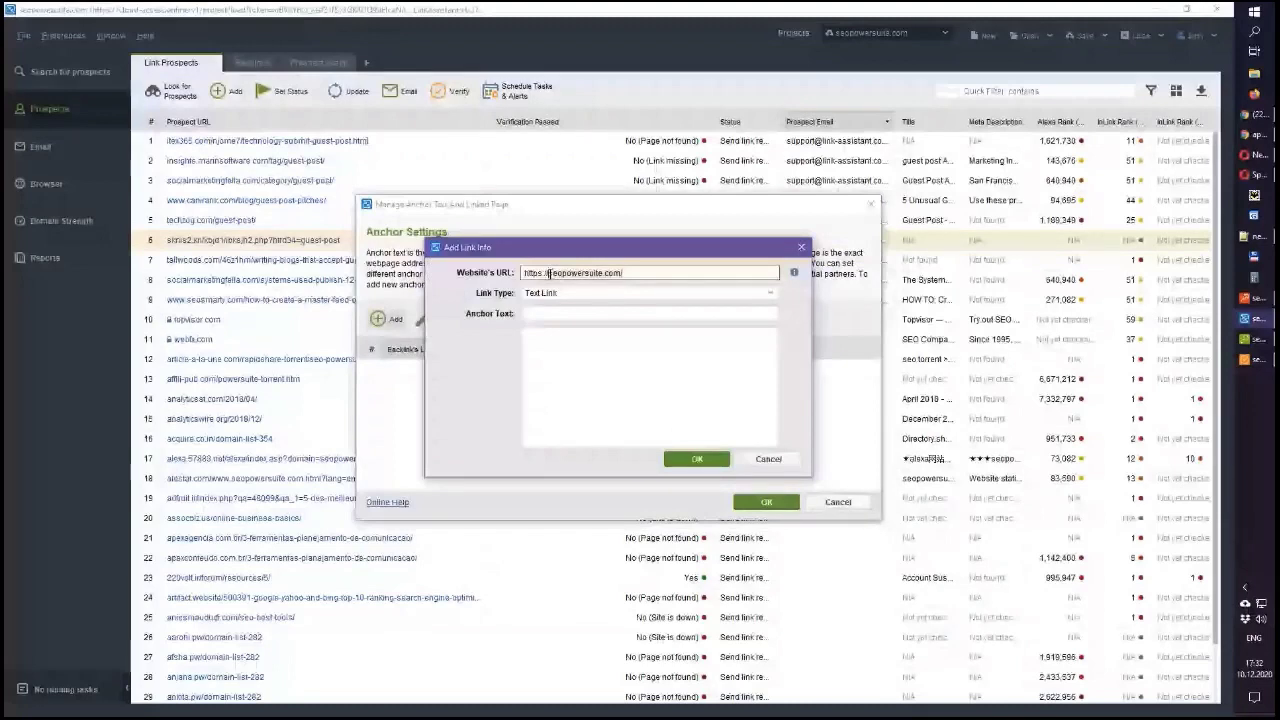
key(shift+End)
key(Delete)
text(link-assistant.com)
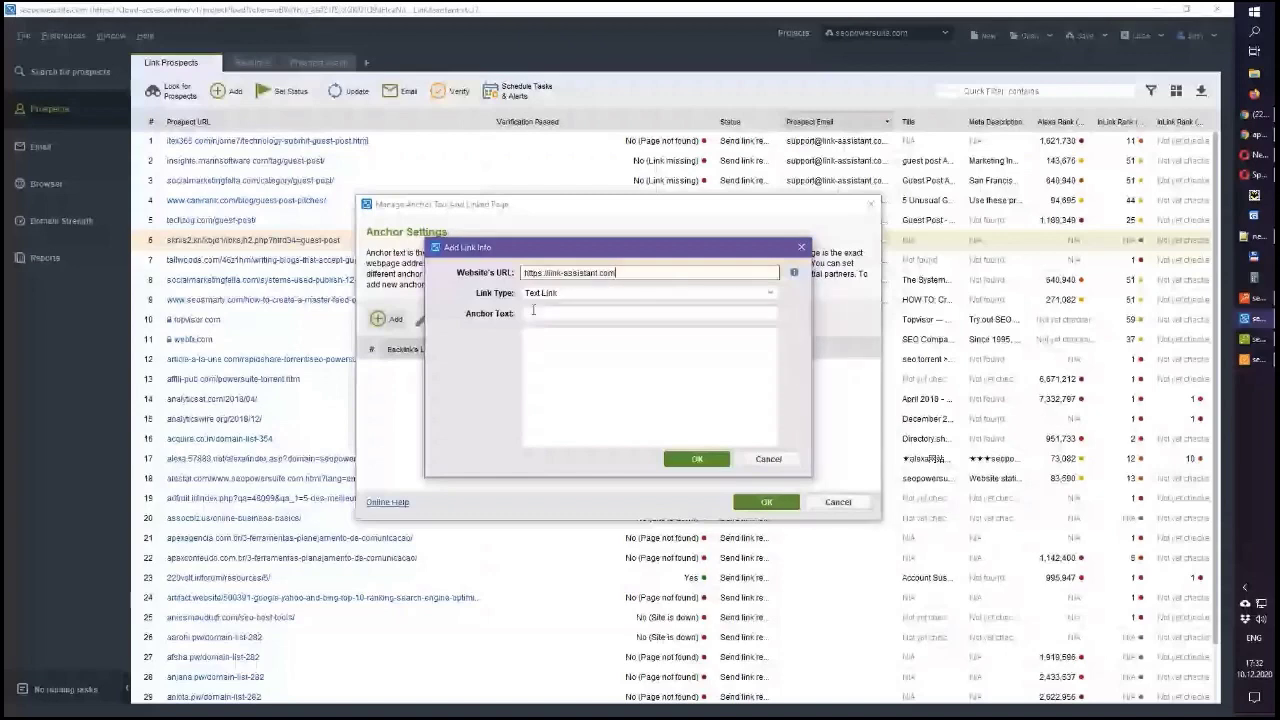
Keep the link type as Text Link, set the anchor text to "SEO software", and save the anchor settings
click(549, 293)
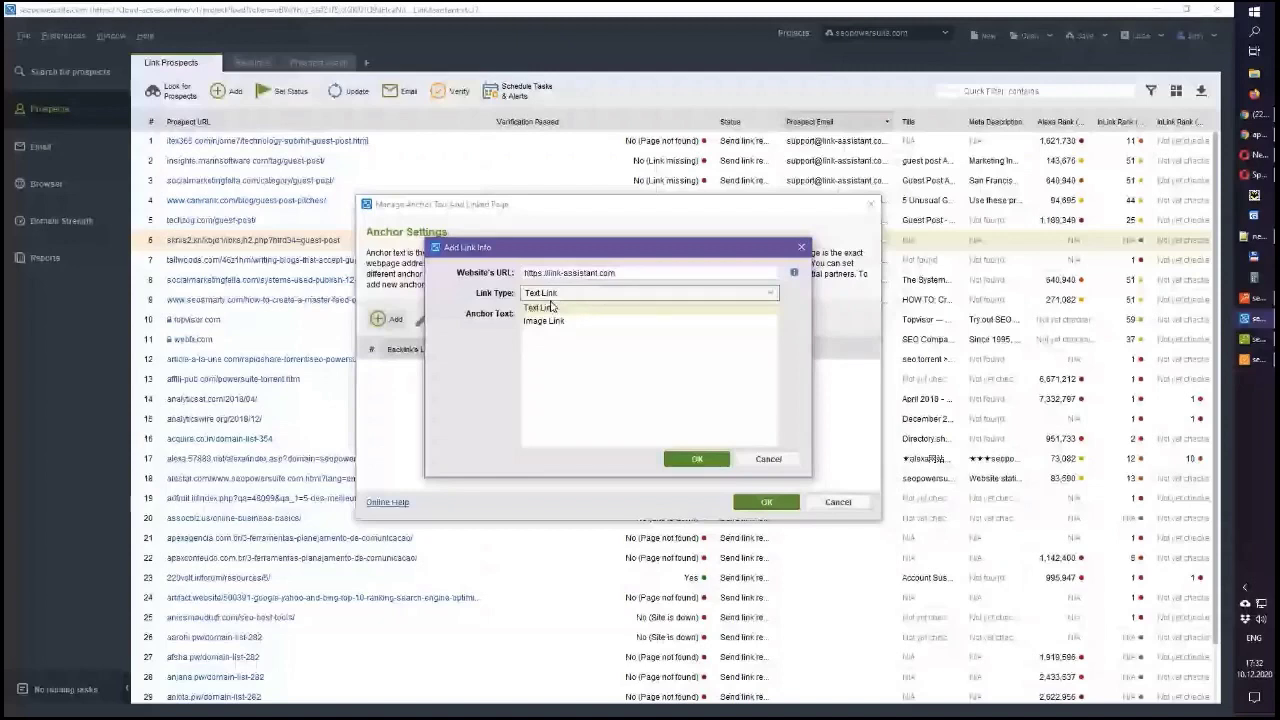
click(550, 307)
click(551, 314)
text(SEO software)
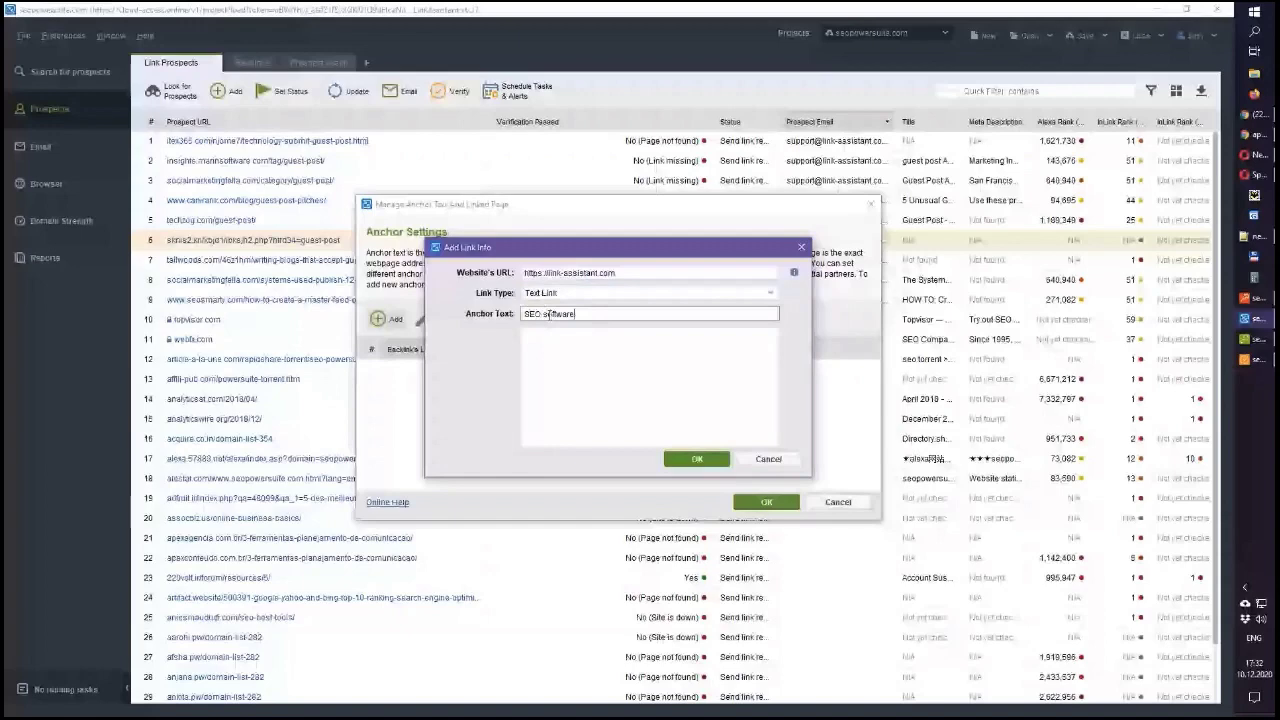
key(Return)
key(Return)
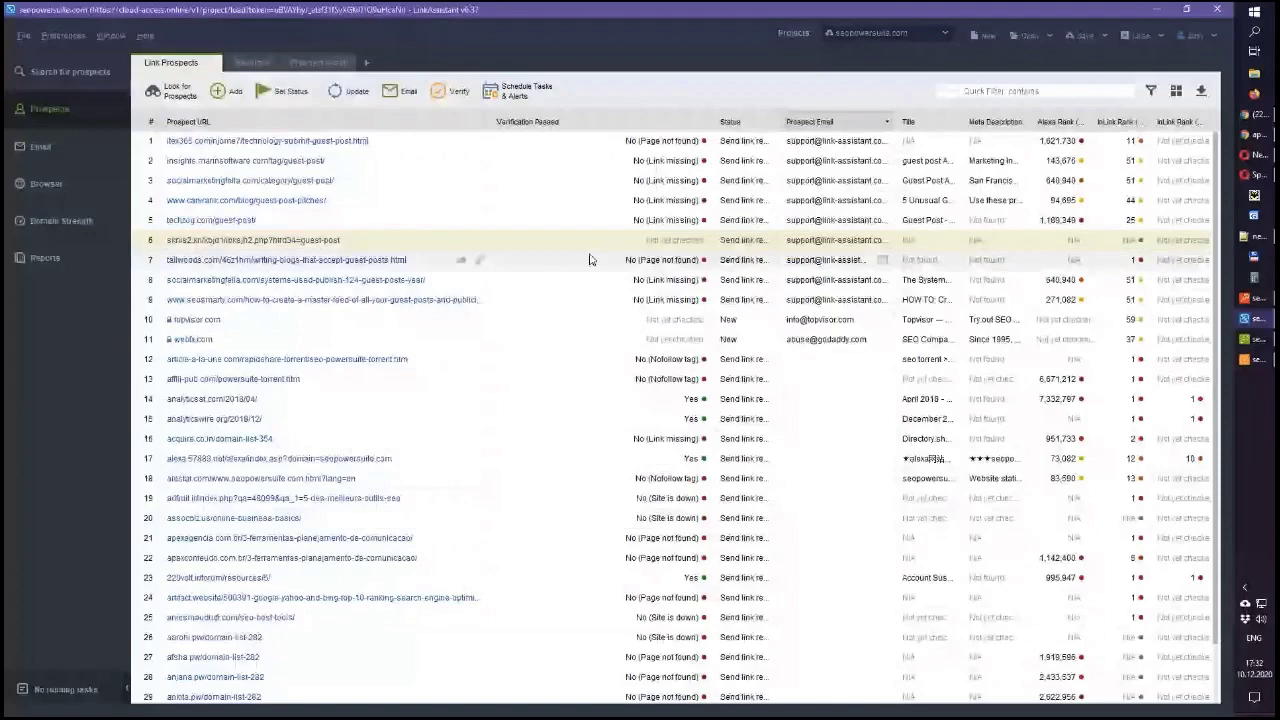
drag(380, 141, 365, 222)
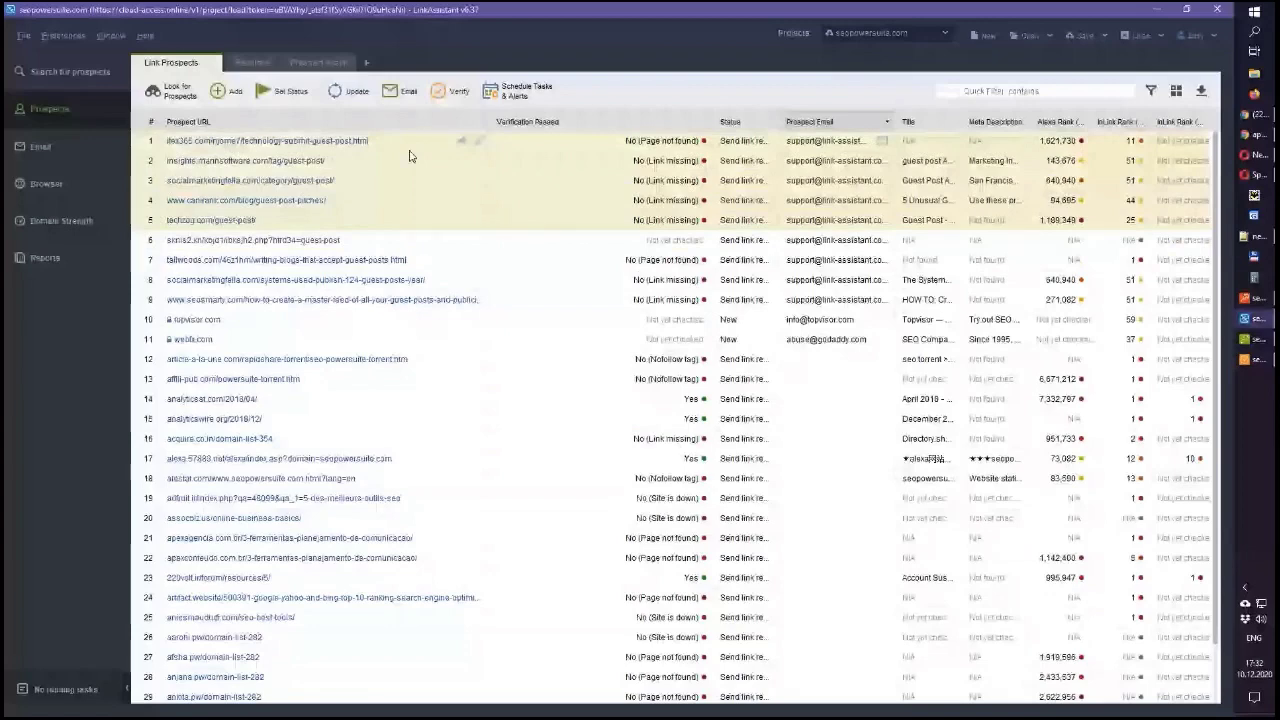
click(630, 243)
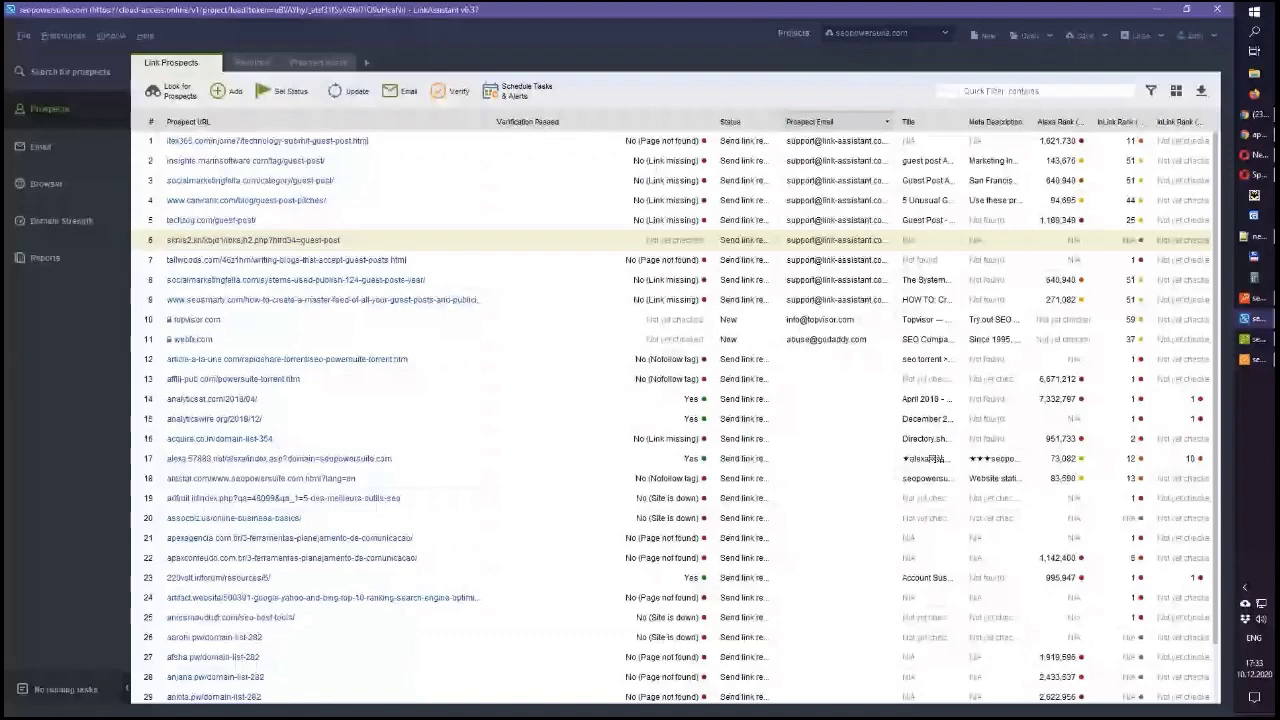
click(1255, 345)
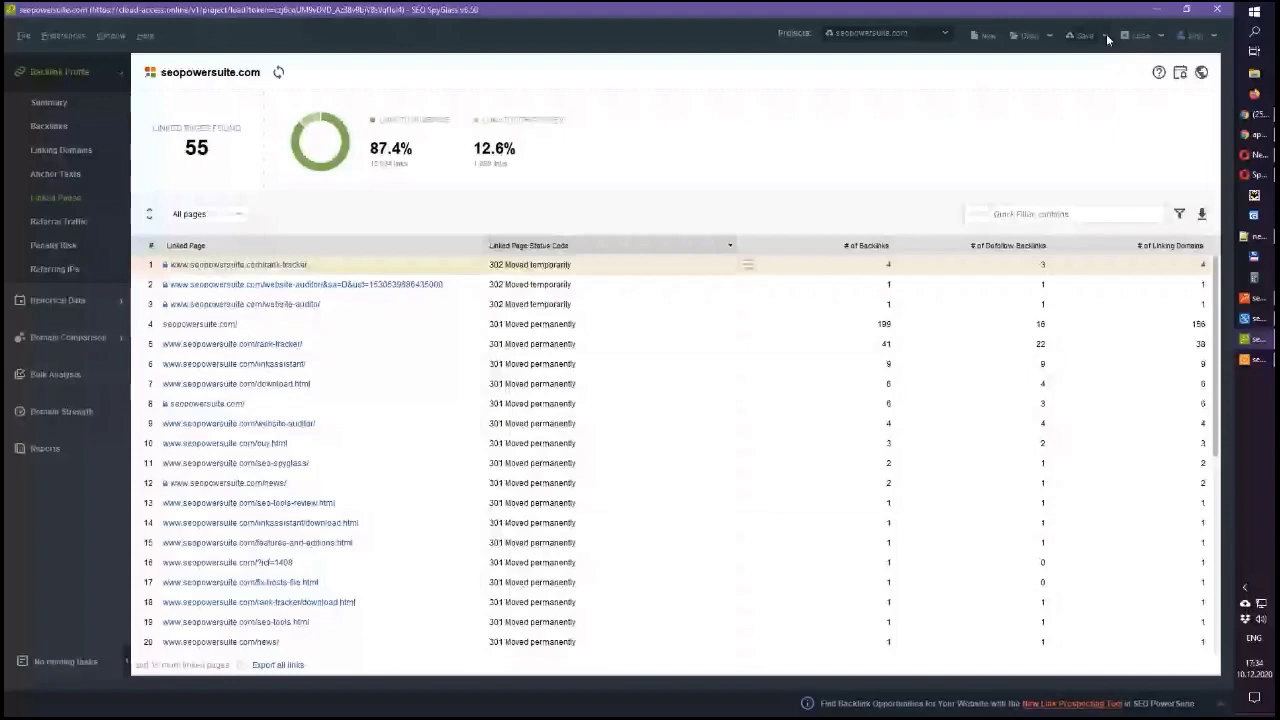
key(alt+Tab)
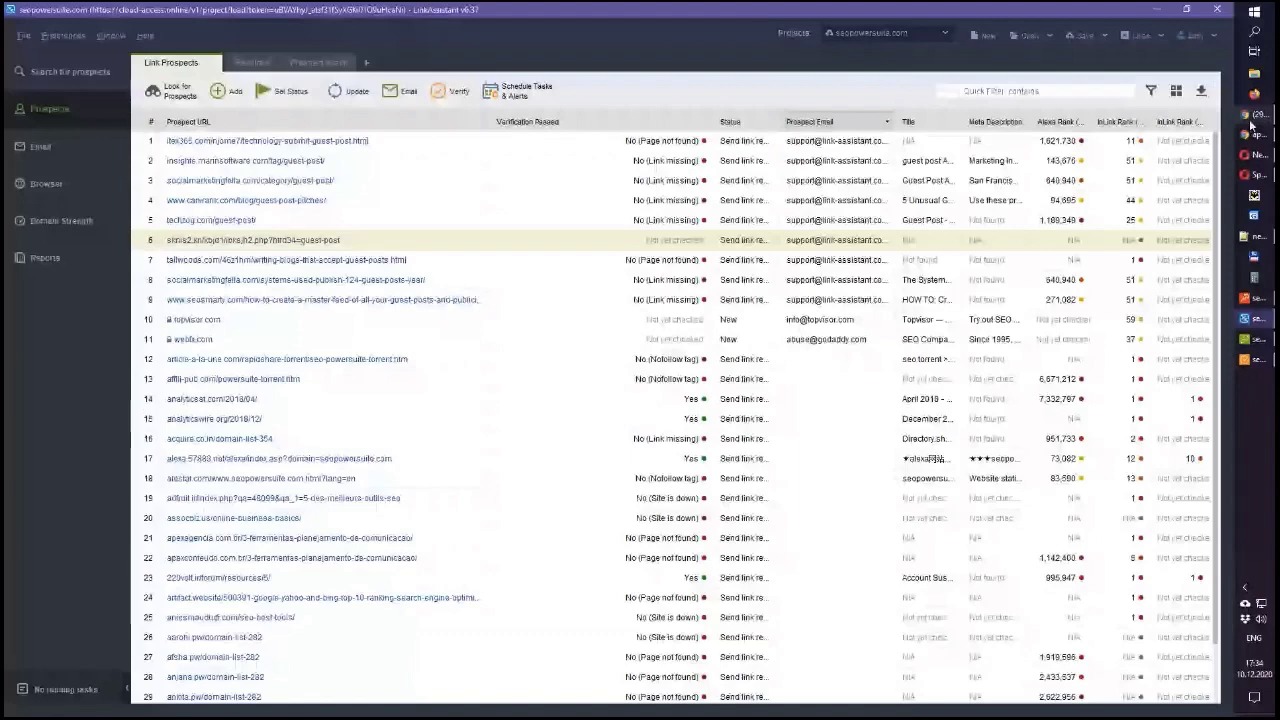
click(1259, 155)
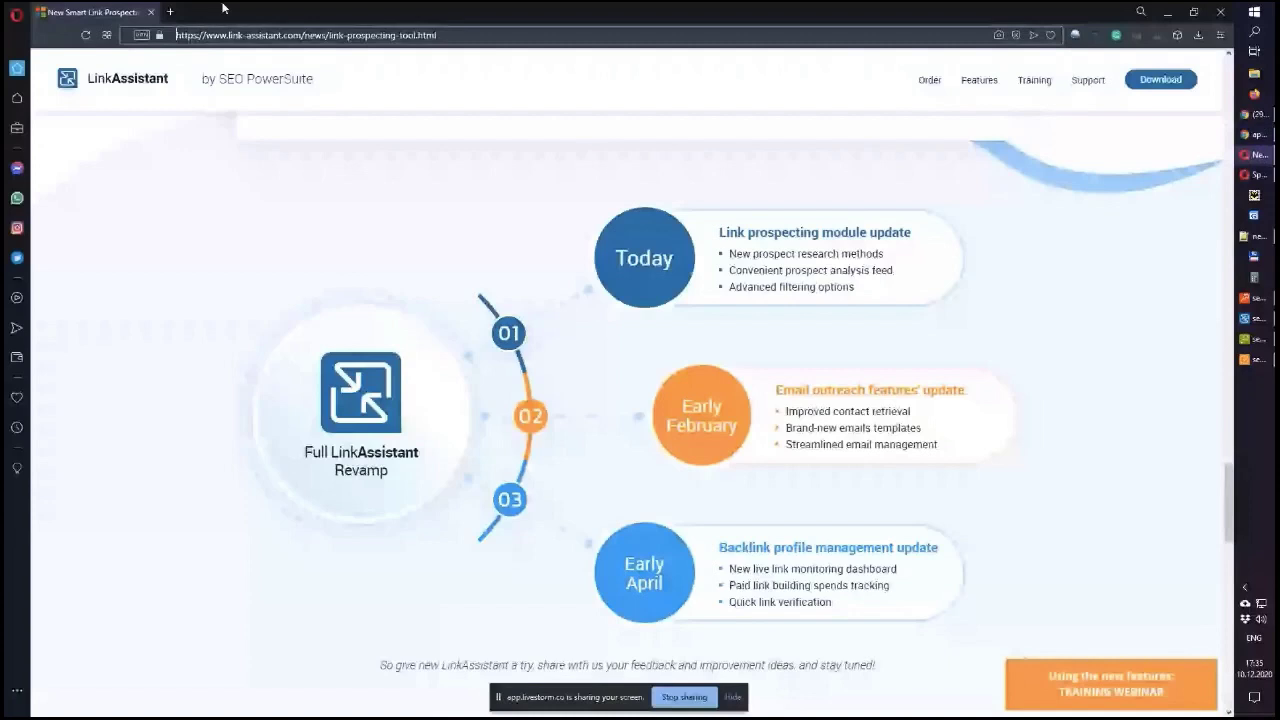
drag(330, 35, 468, 30)
key(BackSpace)
key(Return)
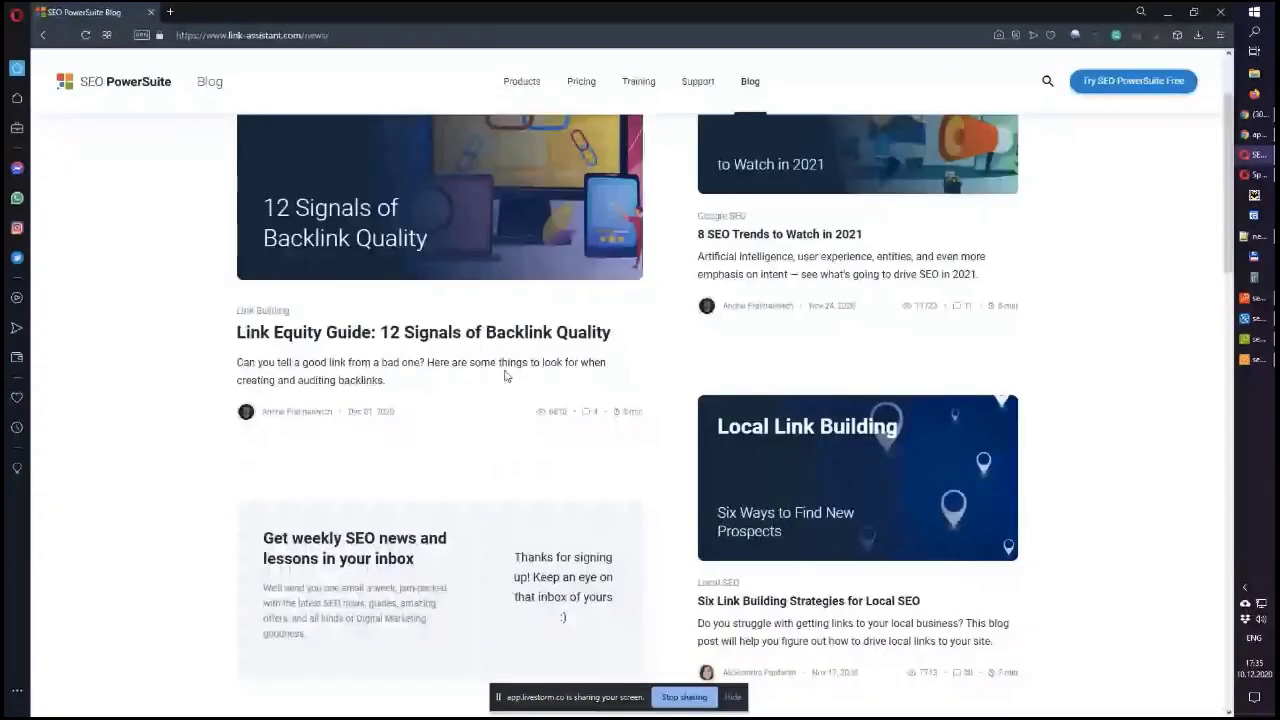
Return to LinkAssistant and open its online help
key(alt+Tab)
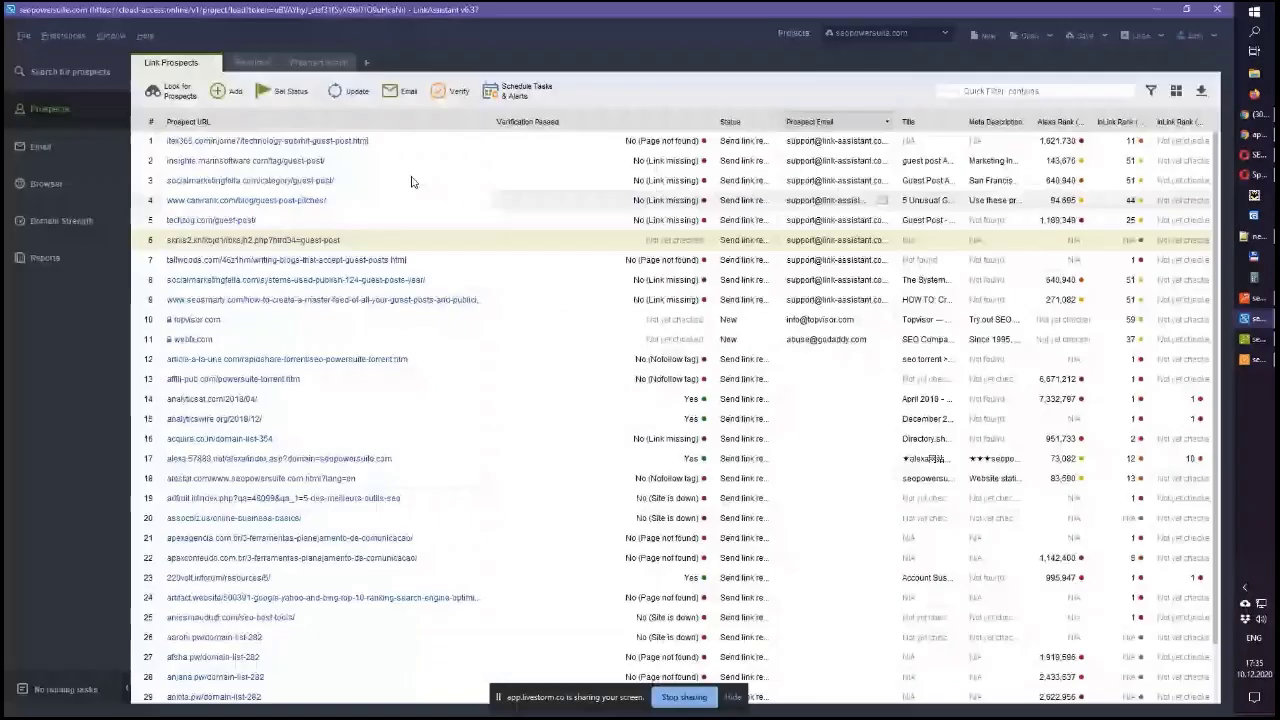
click(145, 35)
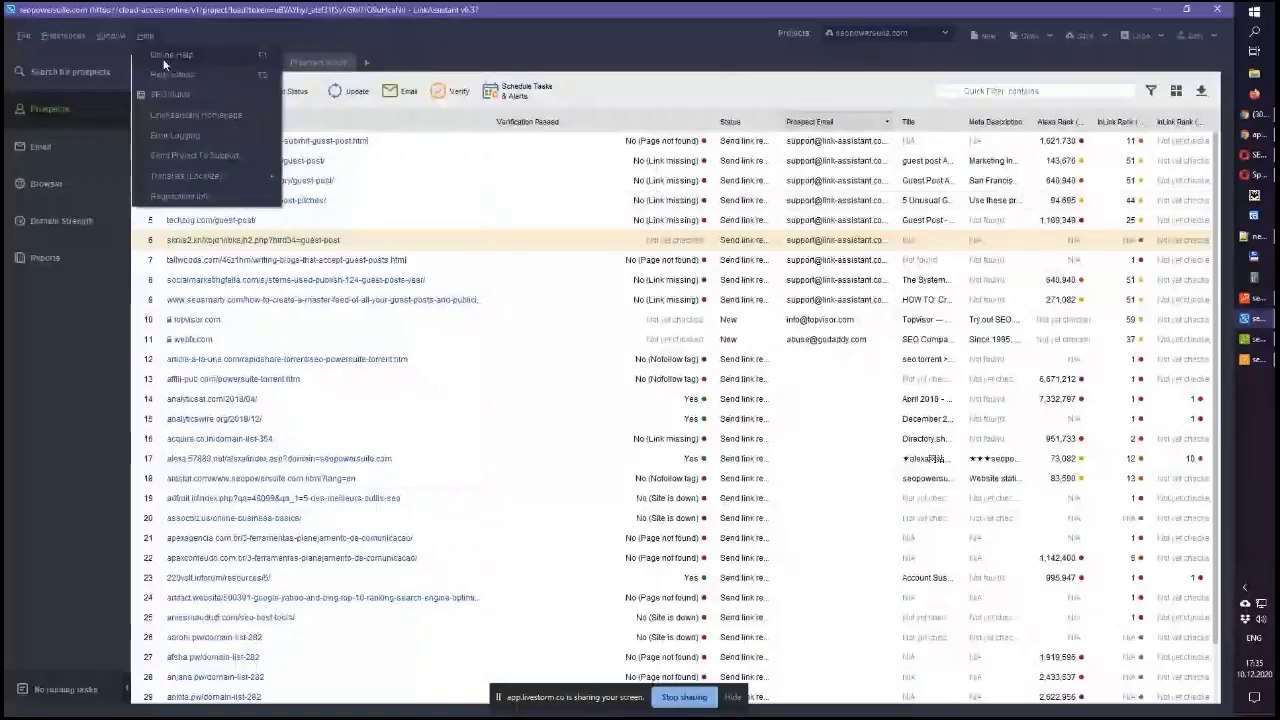
click(164, 58)
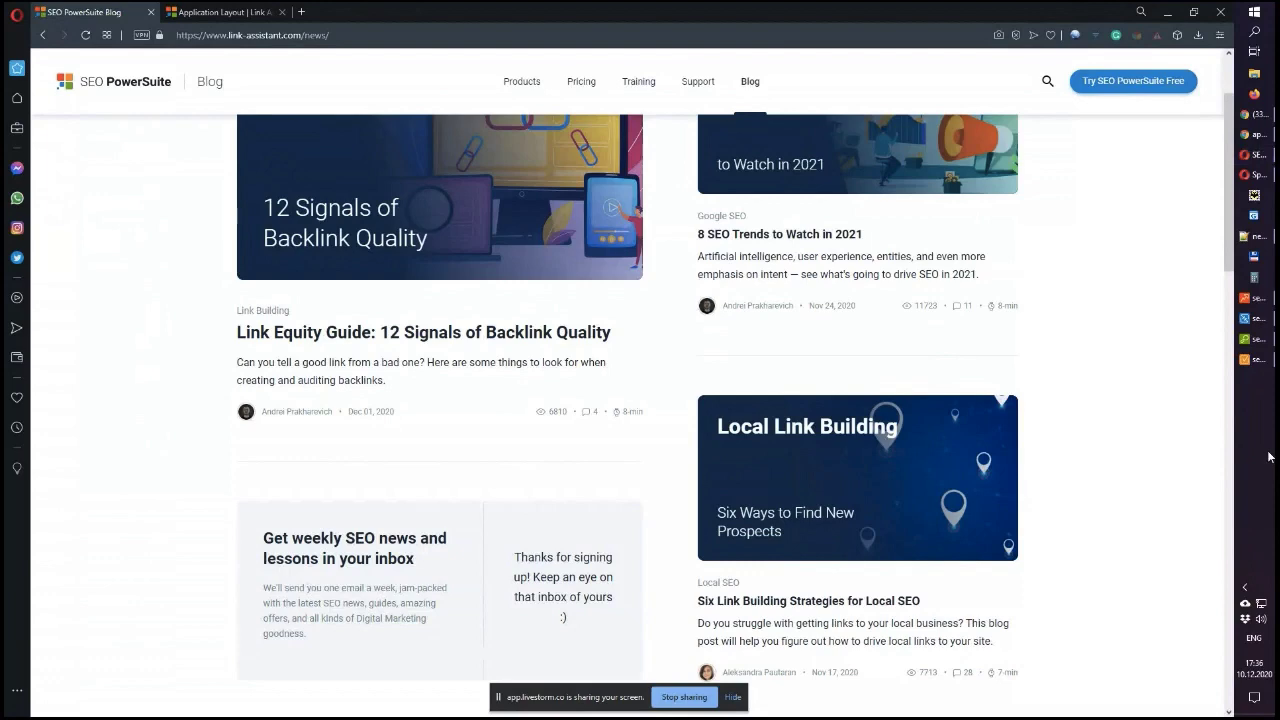
Return to prospect search in LinkAssistant, view the country options for a new project, and close the project setup without creating it
click(1256, 320)
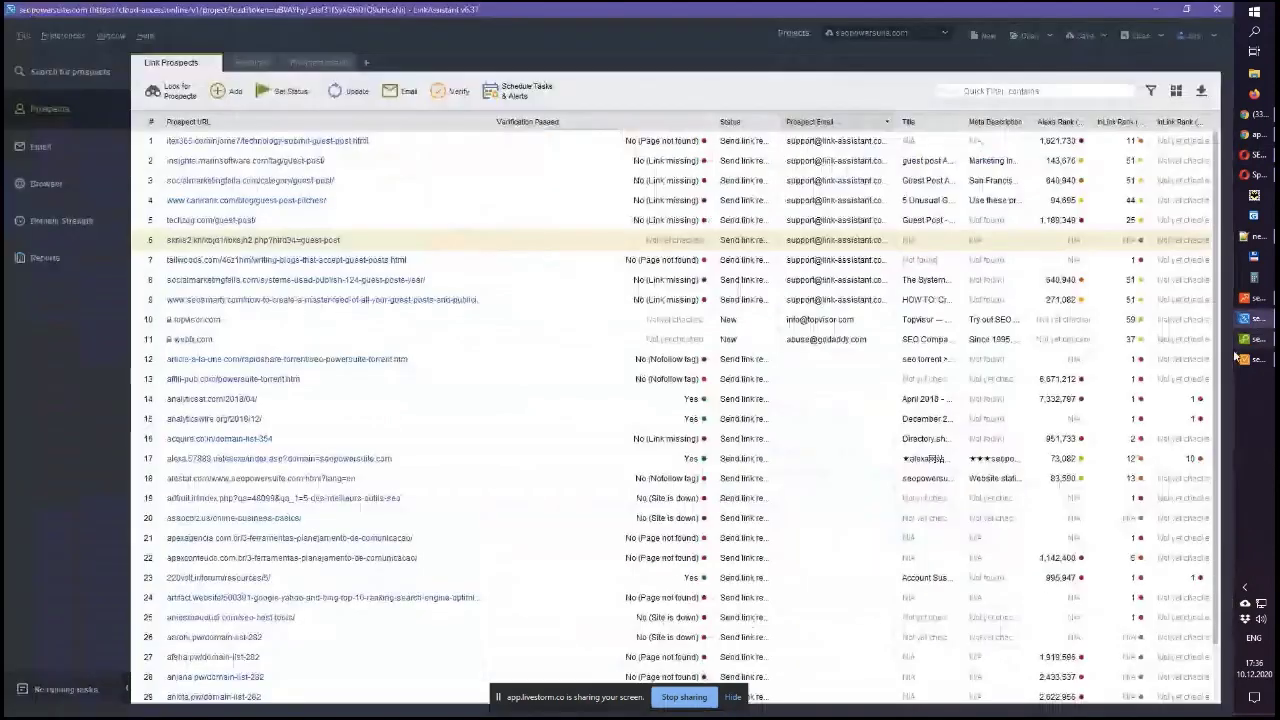
click(90, 72)
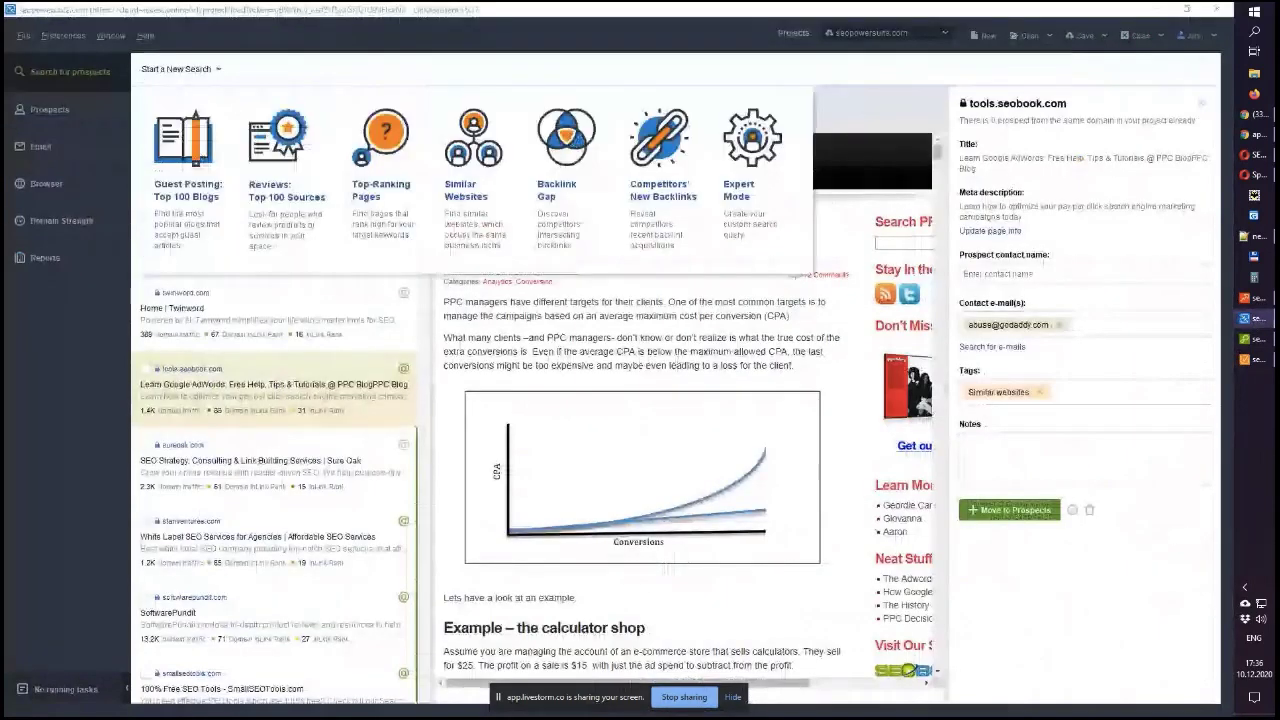
click(1250, 298)
click(1250, 318)
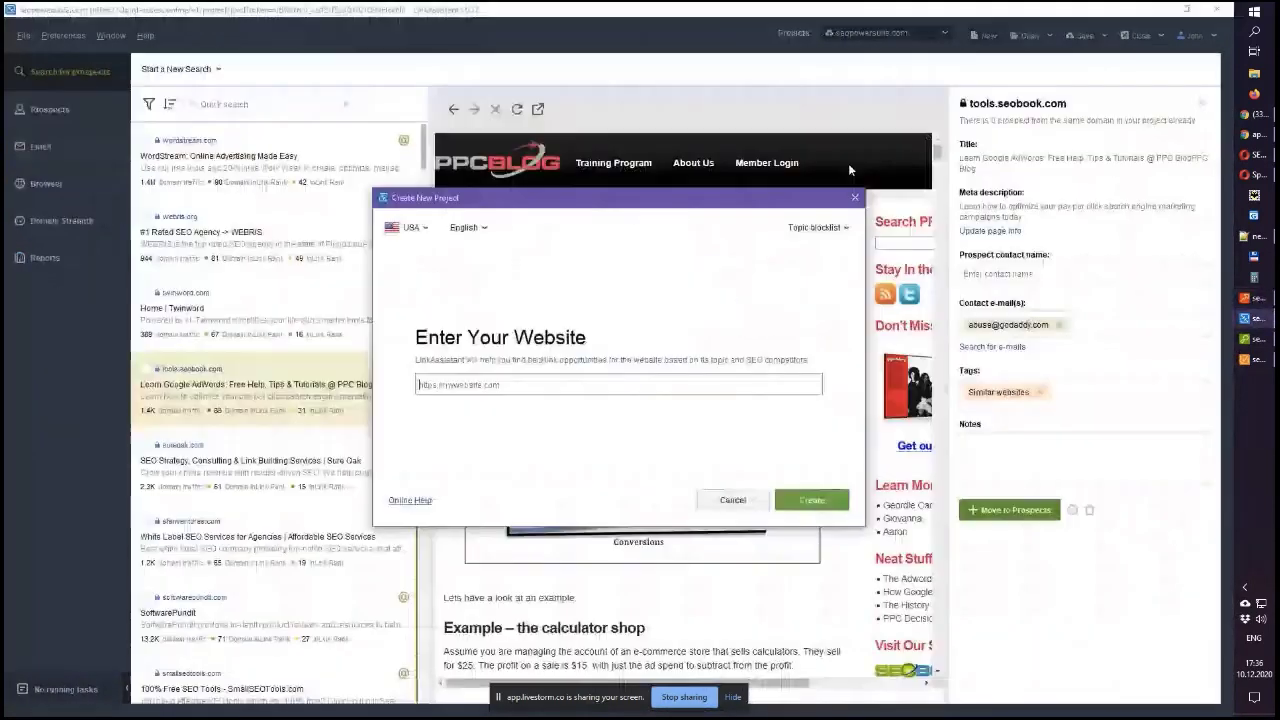
click(407, 227)
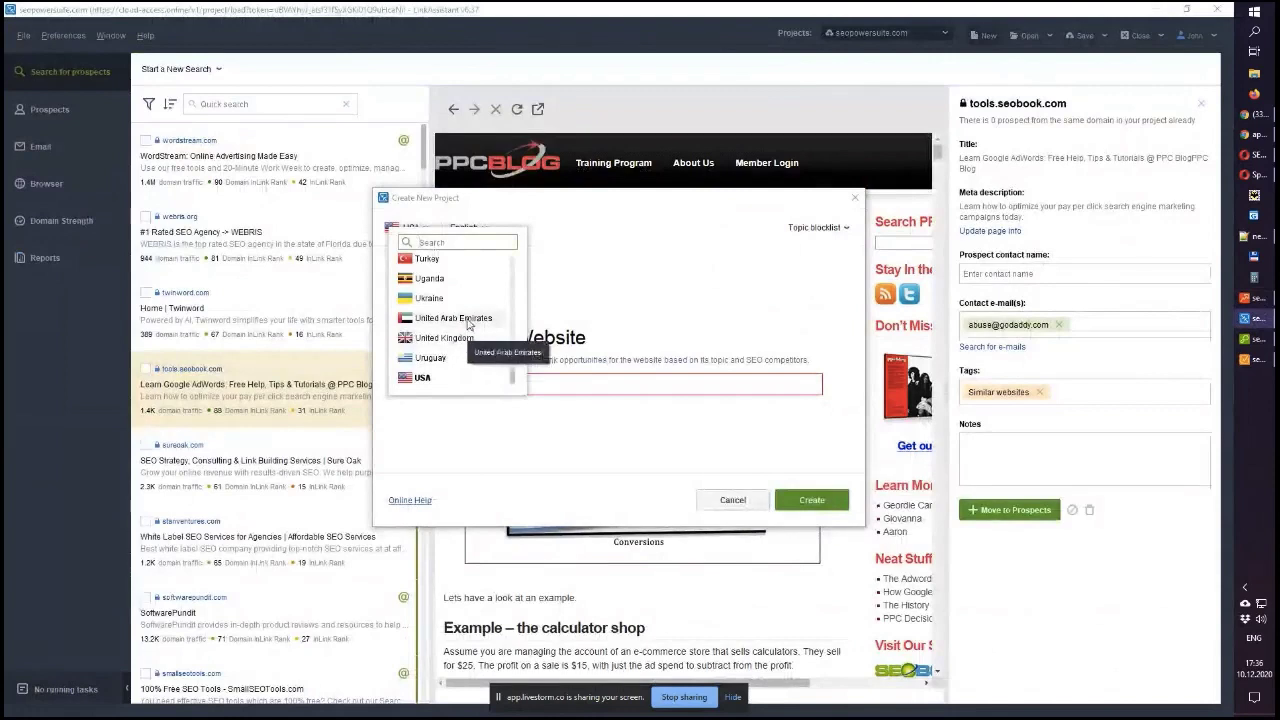
click(620, 263)
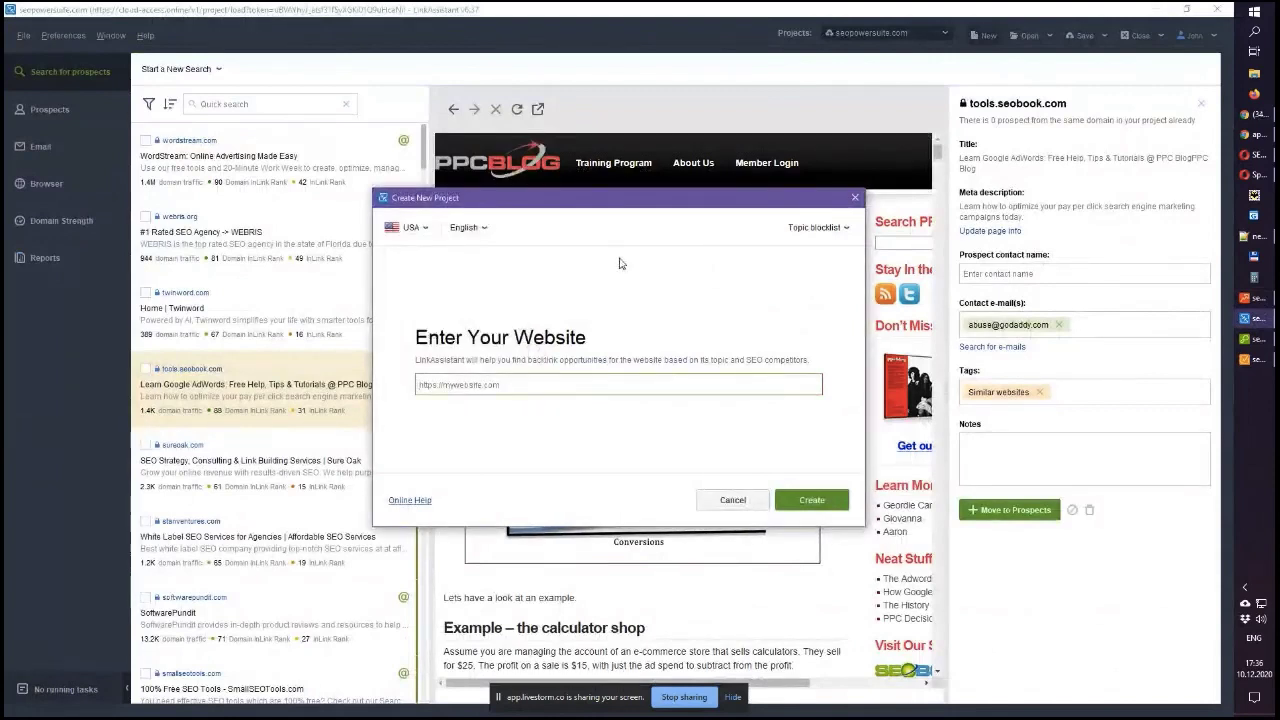
click(855, 197)
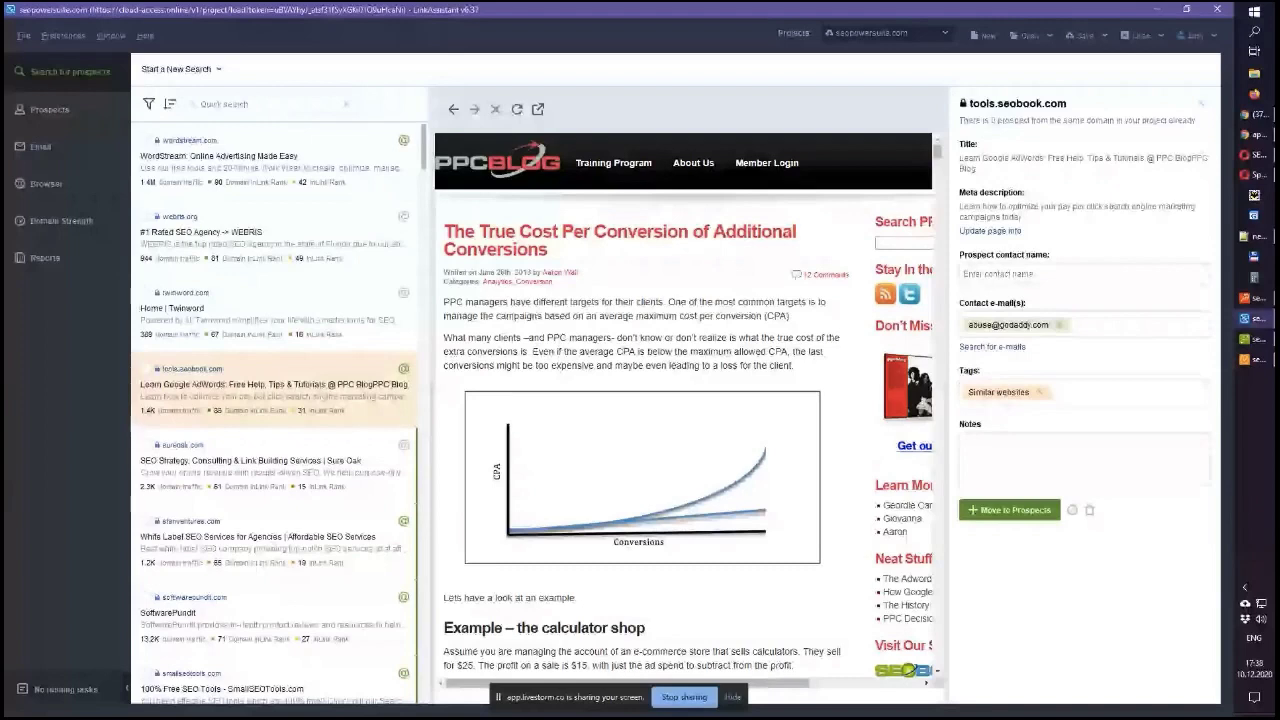
Preview the wordstream.com prospect, and switch to Rank Tracker to view its Ranking Keywords research method
click(296, 181)
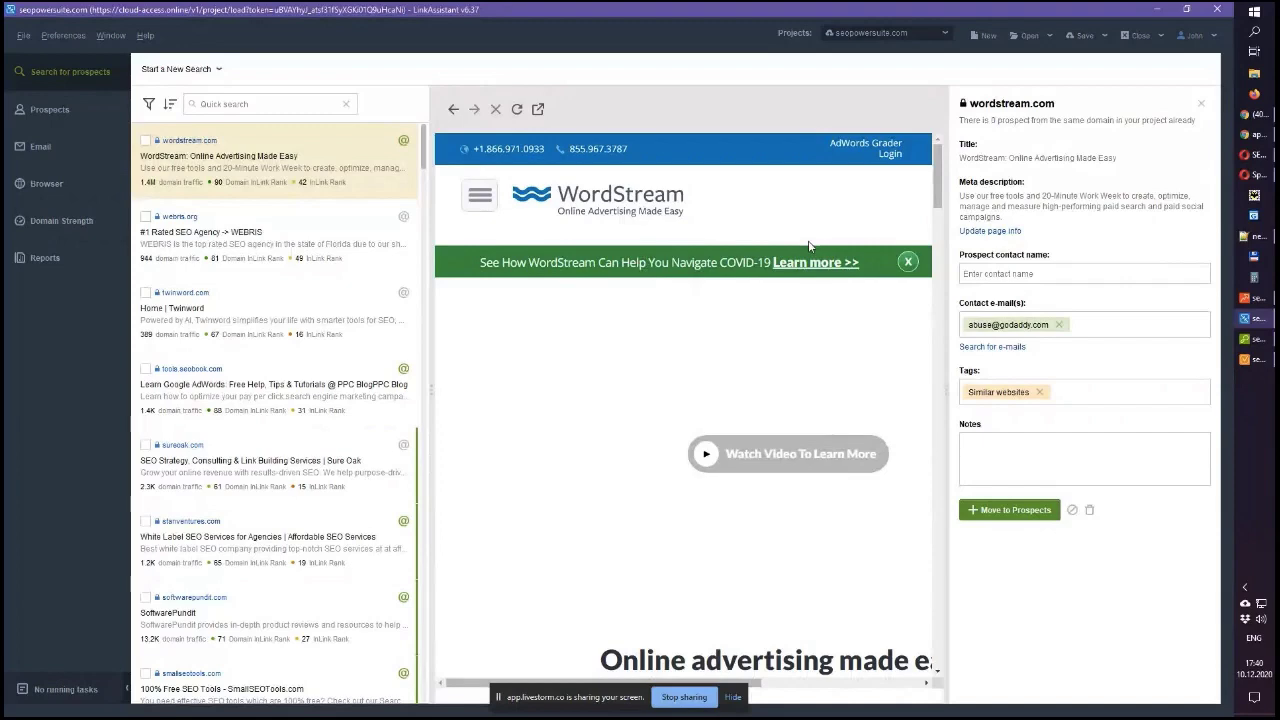
click(1244, 298)
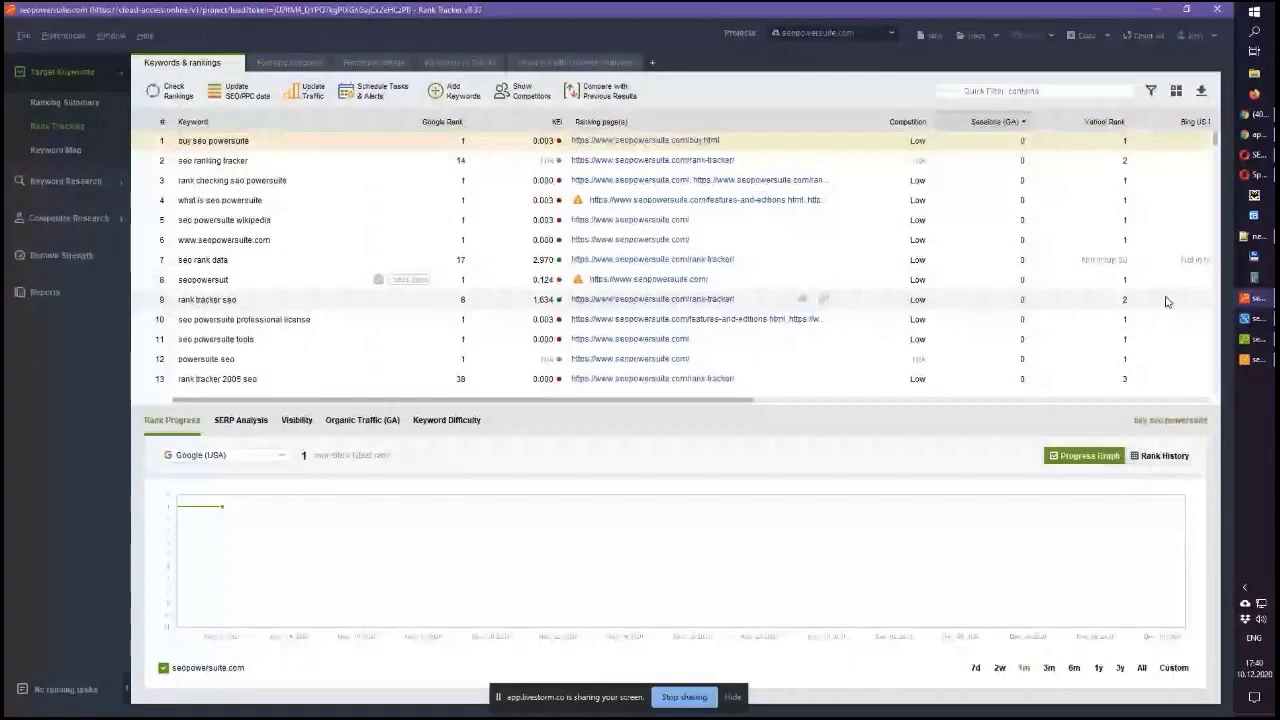
click(60, 181)
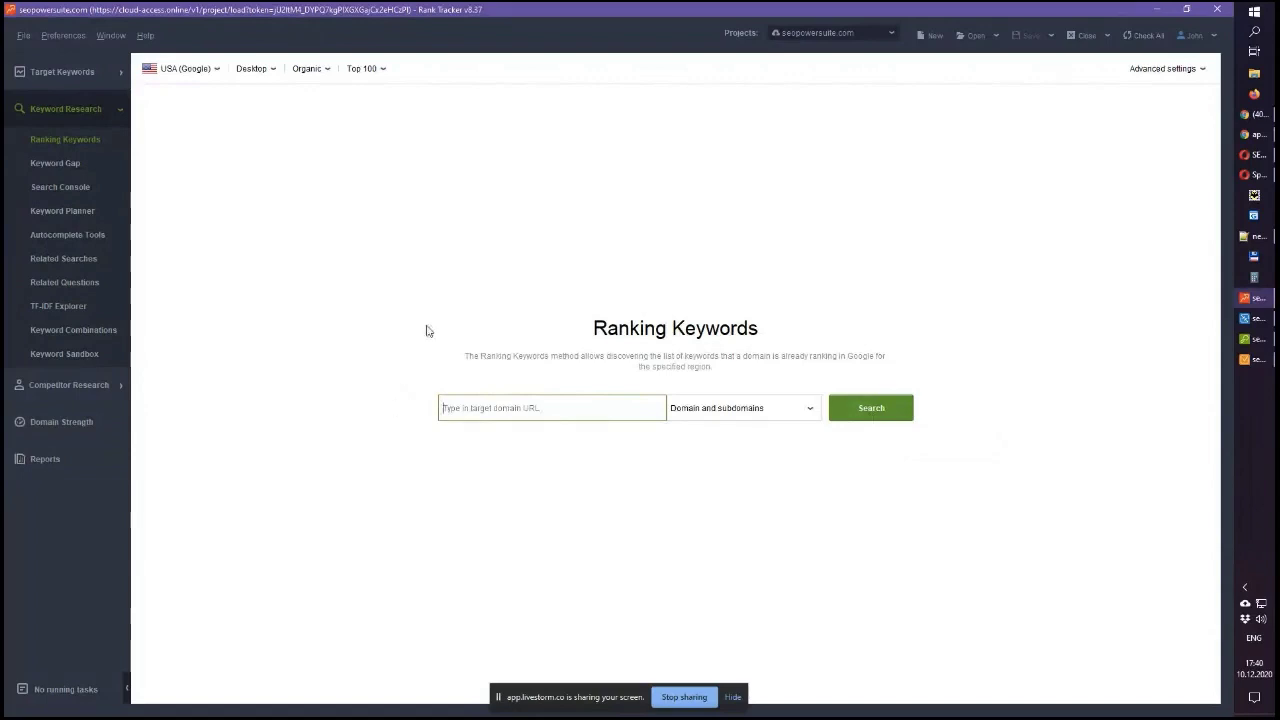
click(1154, 12)
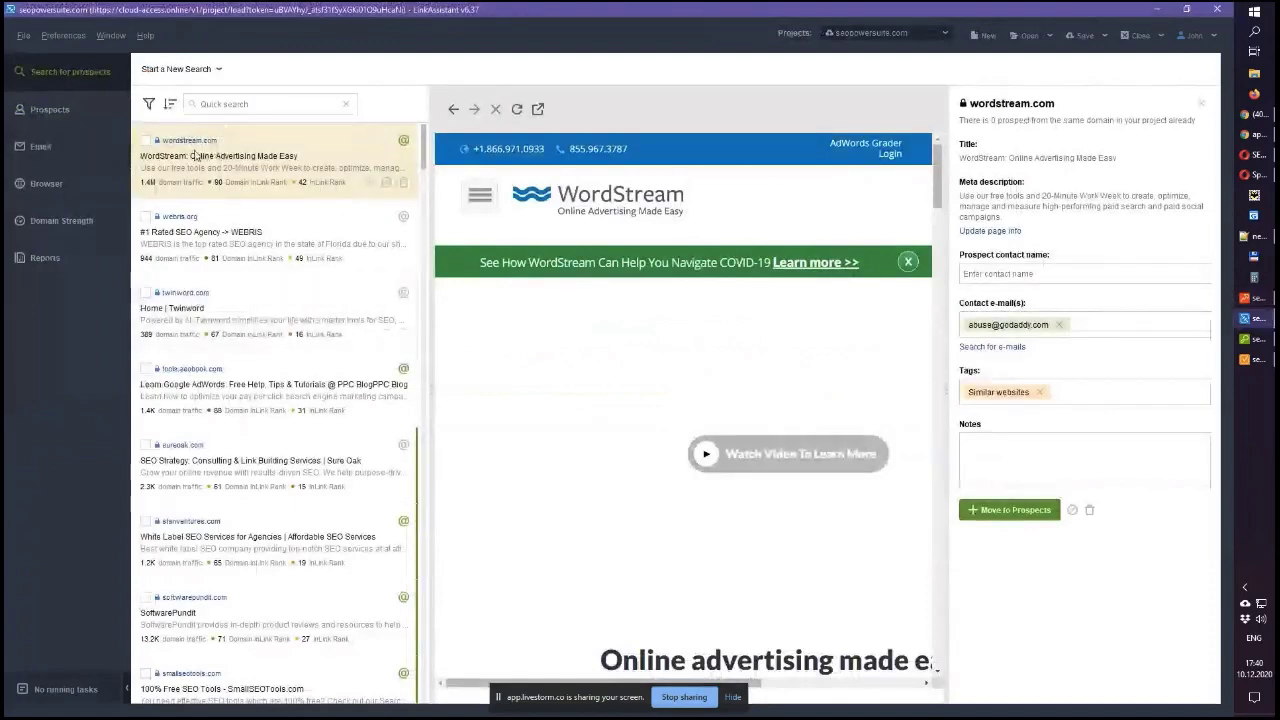
click(1244, 318)
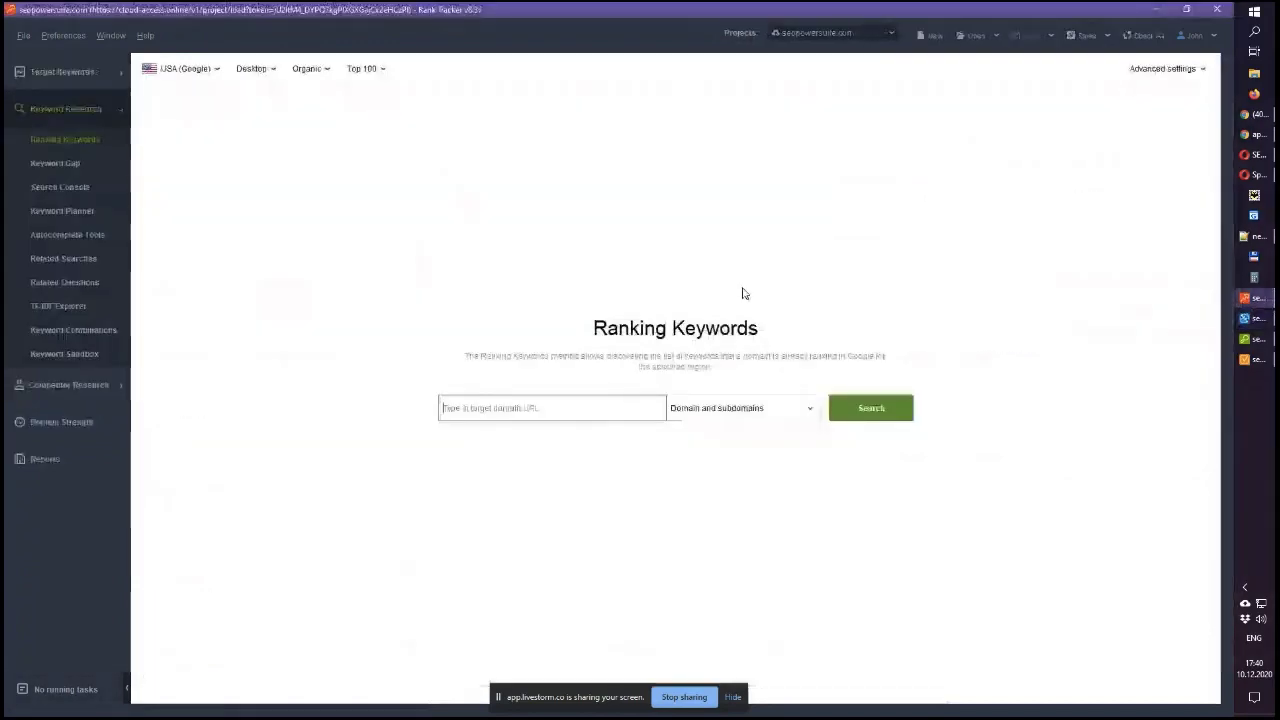
Leave Rank Tracker, view the seopowersuite.com linked pages in SEO SpyGlass, and return to LinkAssistant
click(1156, 10)
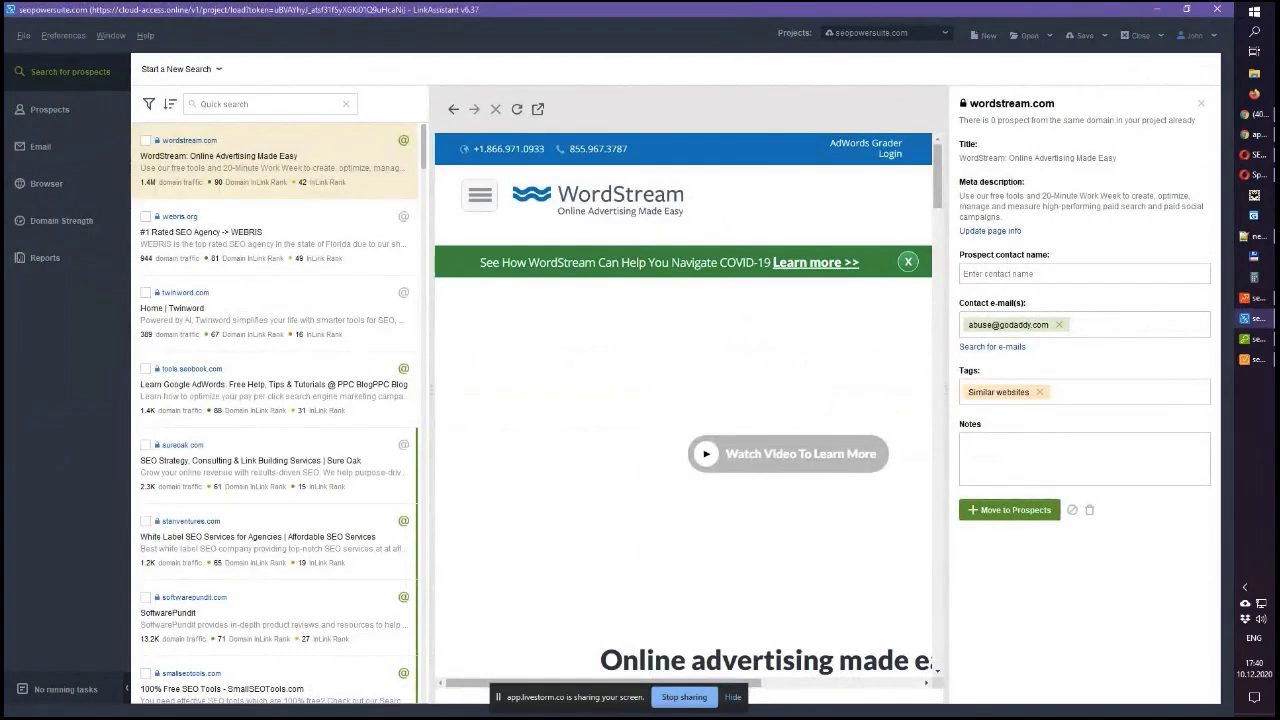
click(1262, 342)
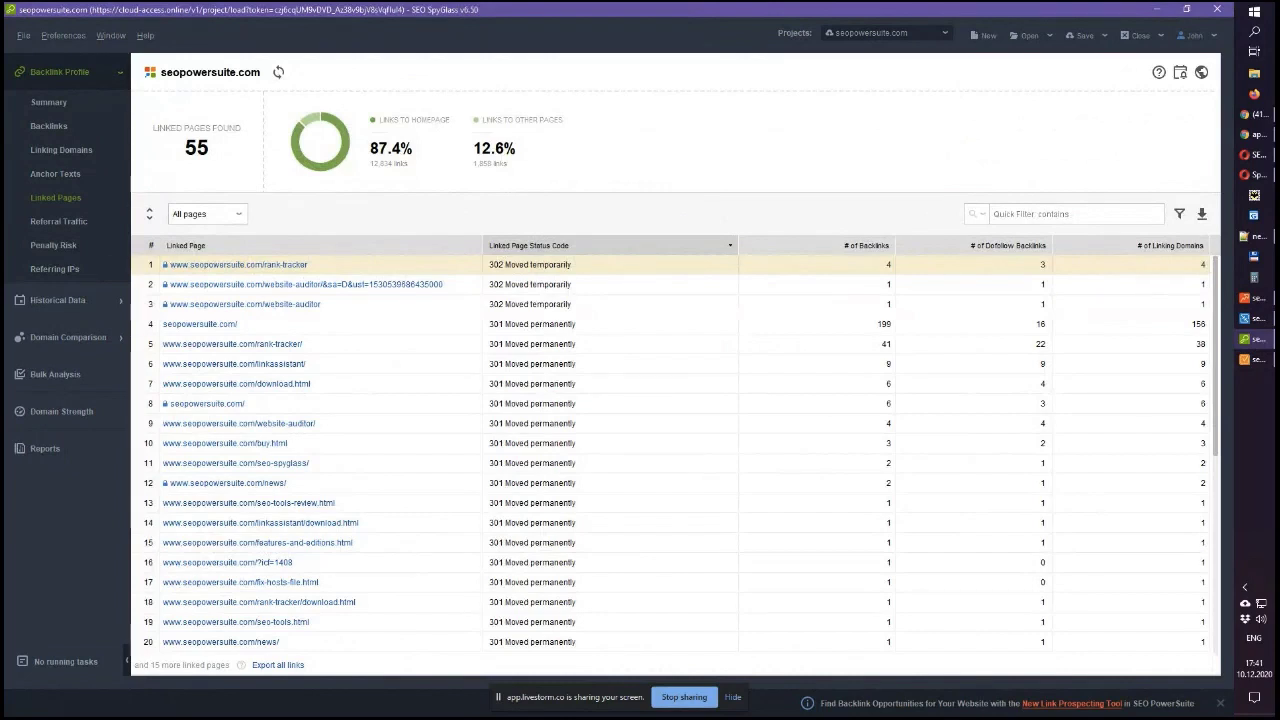
click(1255, 320)
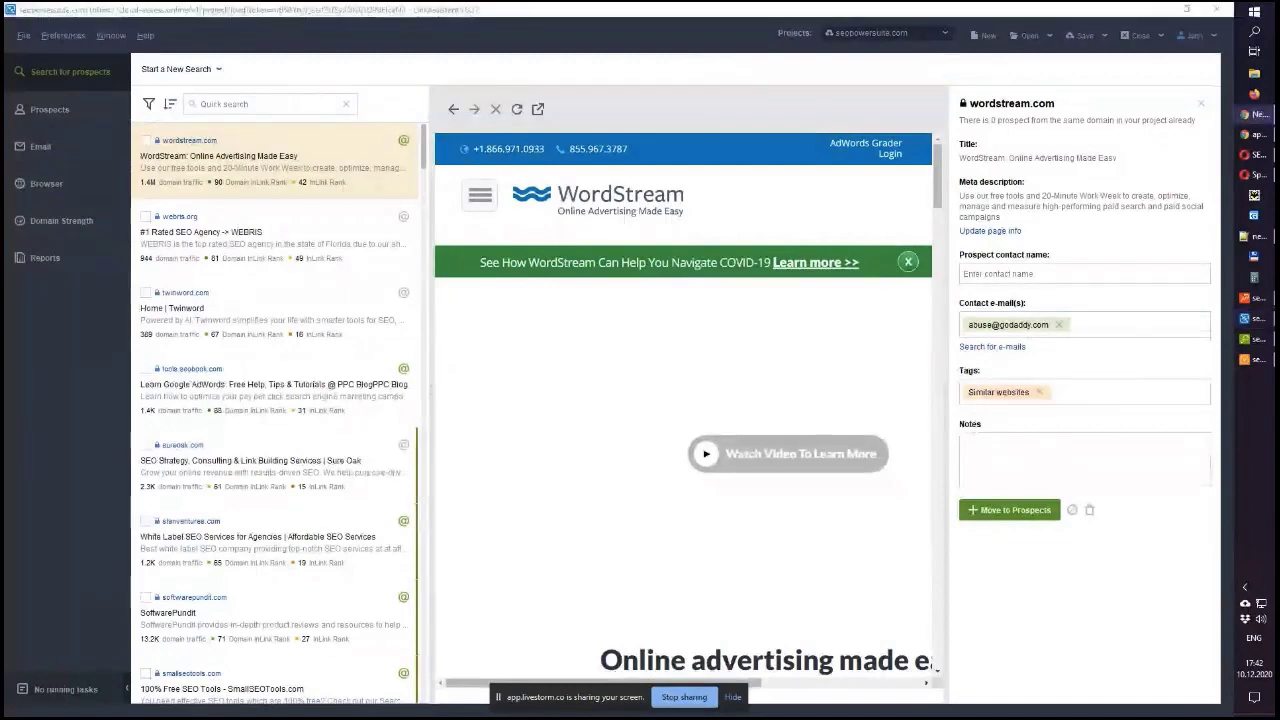
Switch to Opera to view the SEO PowerSuite blog, and return to LinkAssistant's prospect search
click(1262, 155)
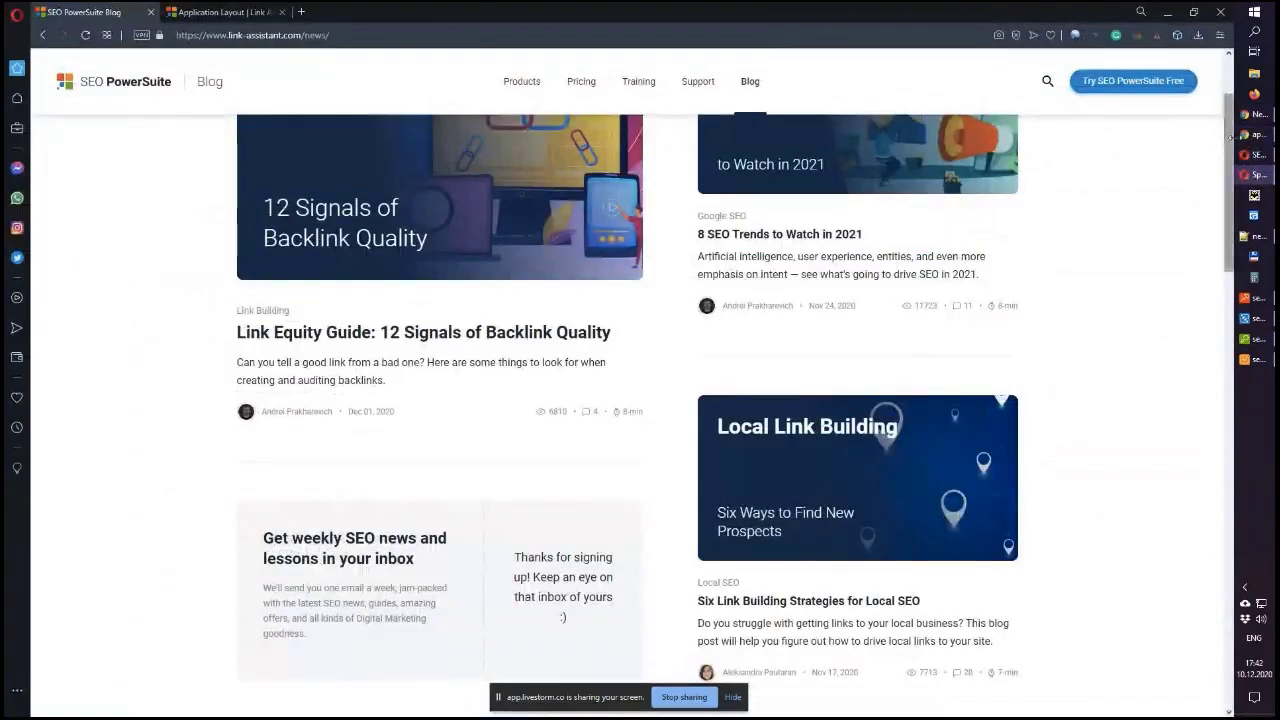
mouse_move(1246, 136)
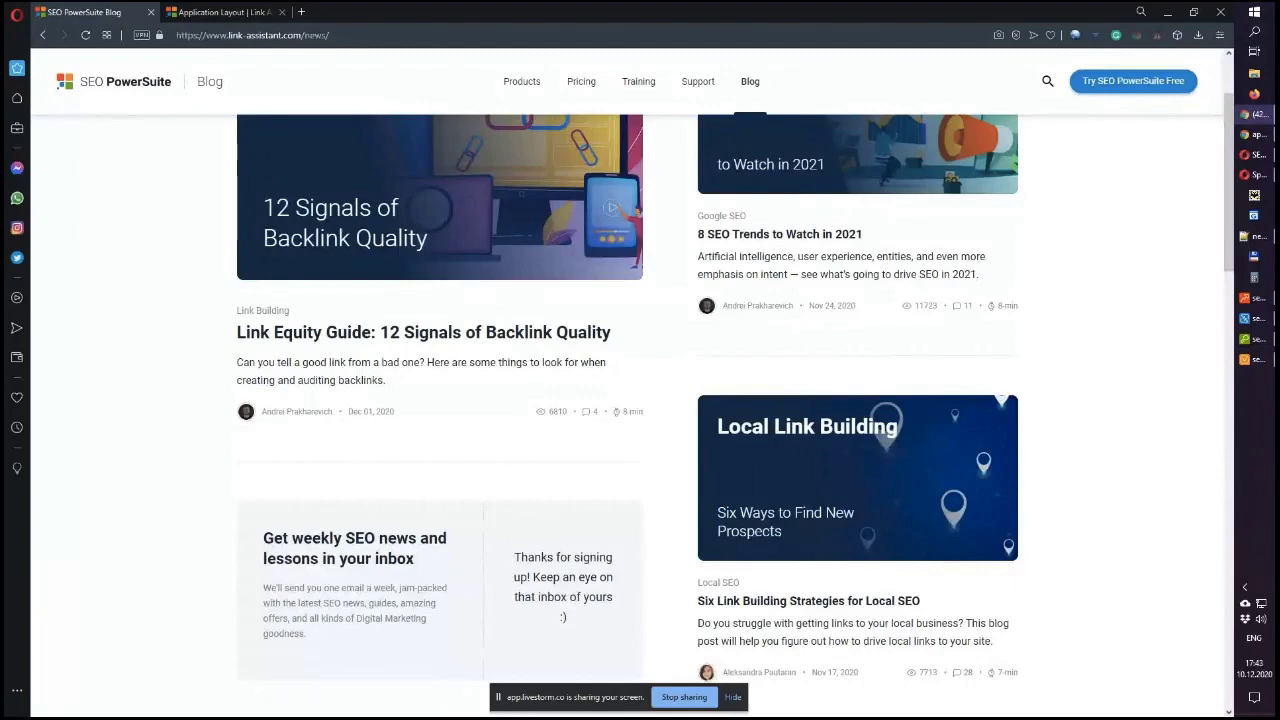
click(1255, 320)
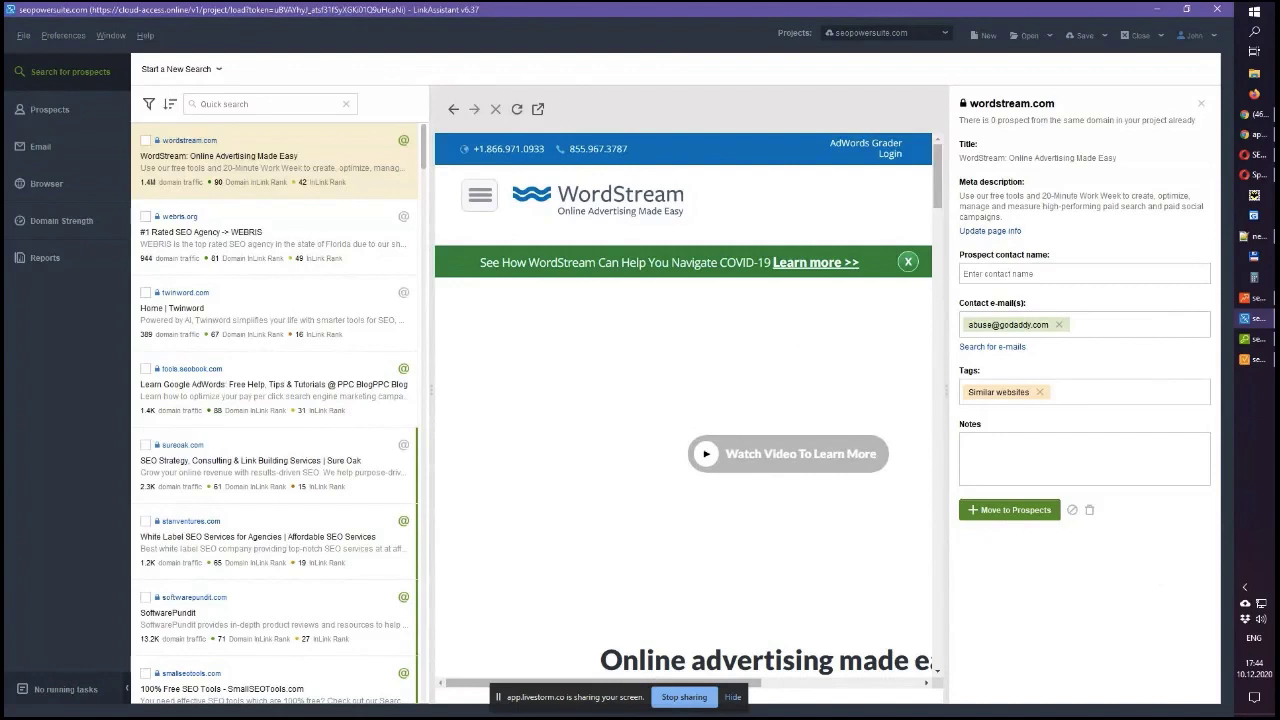
Switch to Rank Tracker, open Rank Tracking under Target Keywords, and enlarge the keyword table
click(1257, 304)
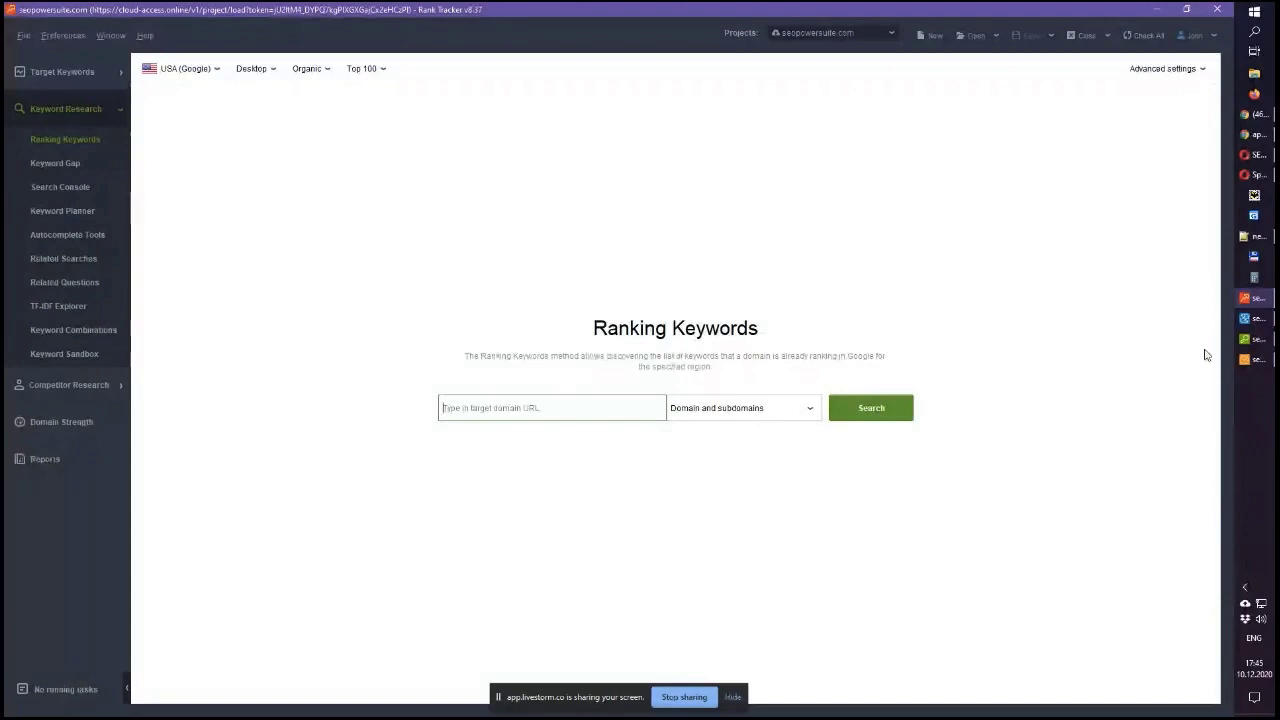
key(alt+Tab)
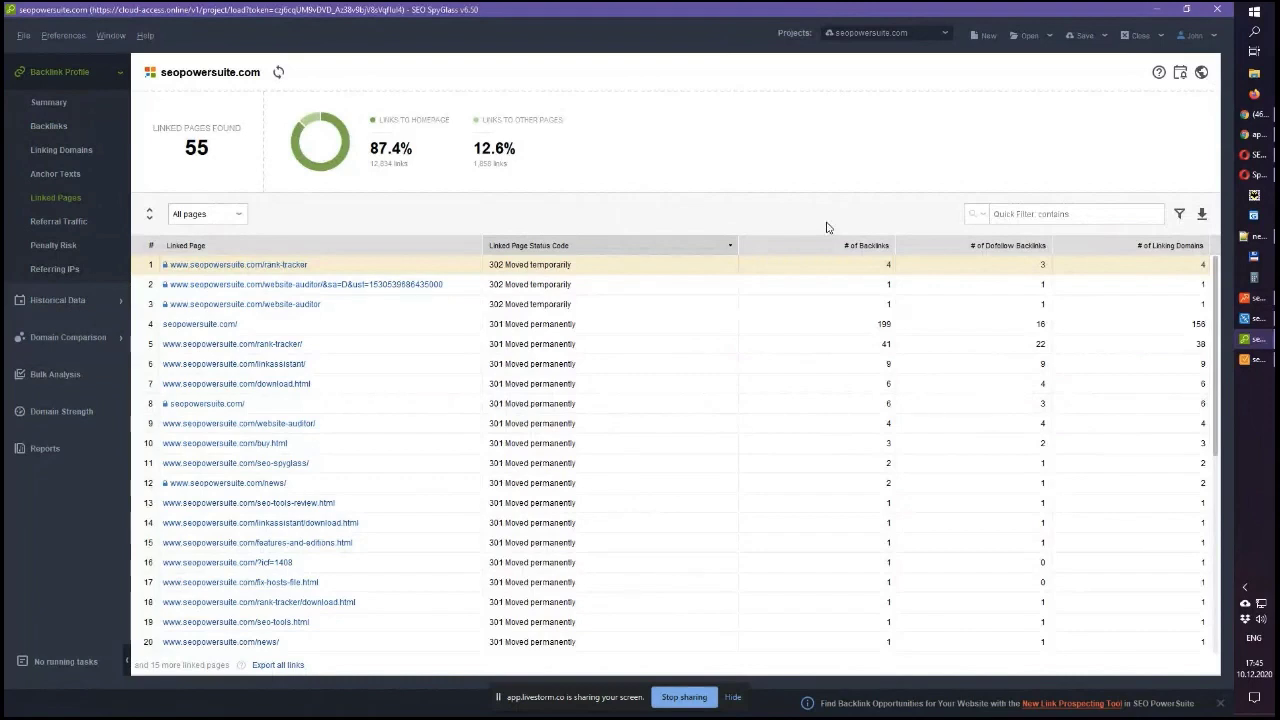
click(1245, 298)
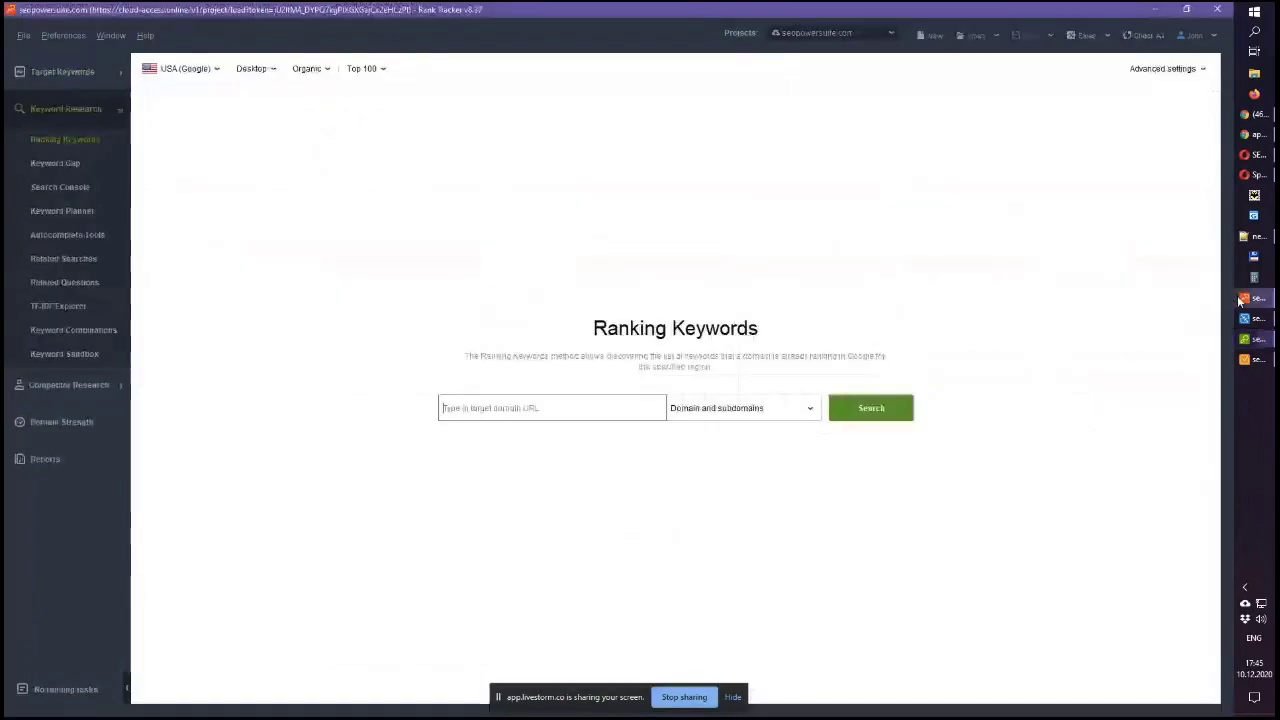
click(51, 72)
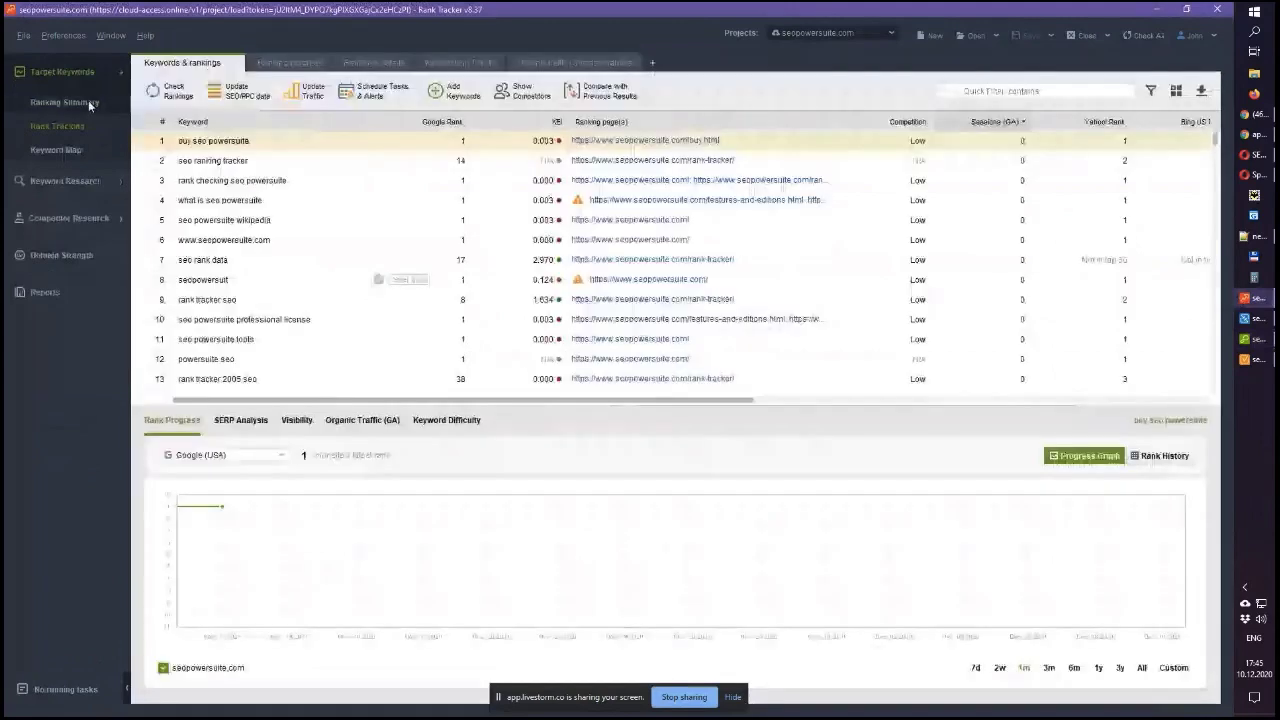
drag(678, 414, 654, 500)
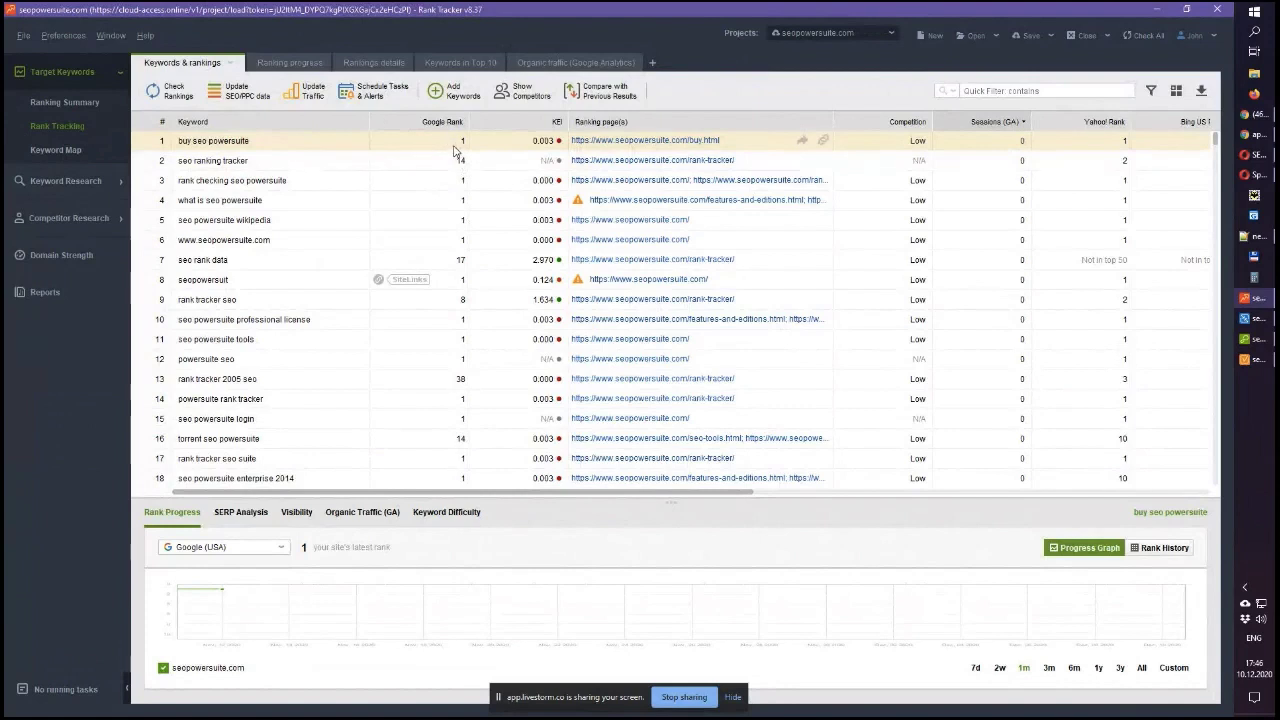
Review the available Preferred Search Engines in Rank Tracker's project preferences, and close the preferences without changes
click(66, 38)
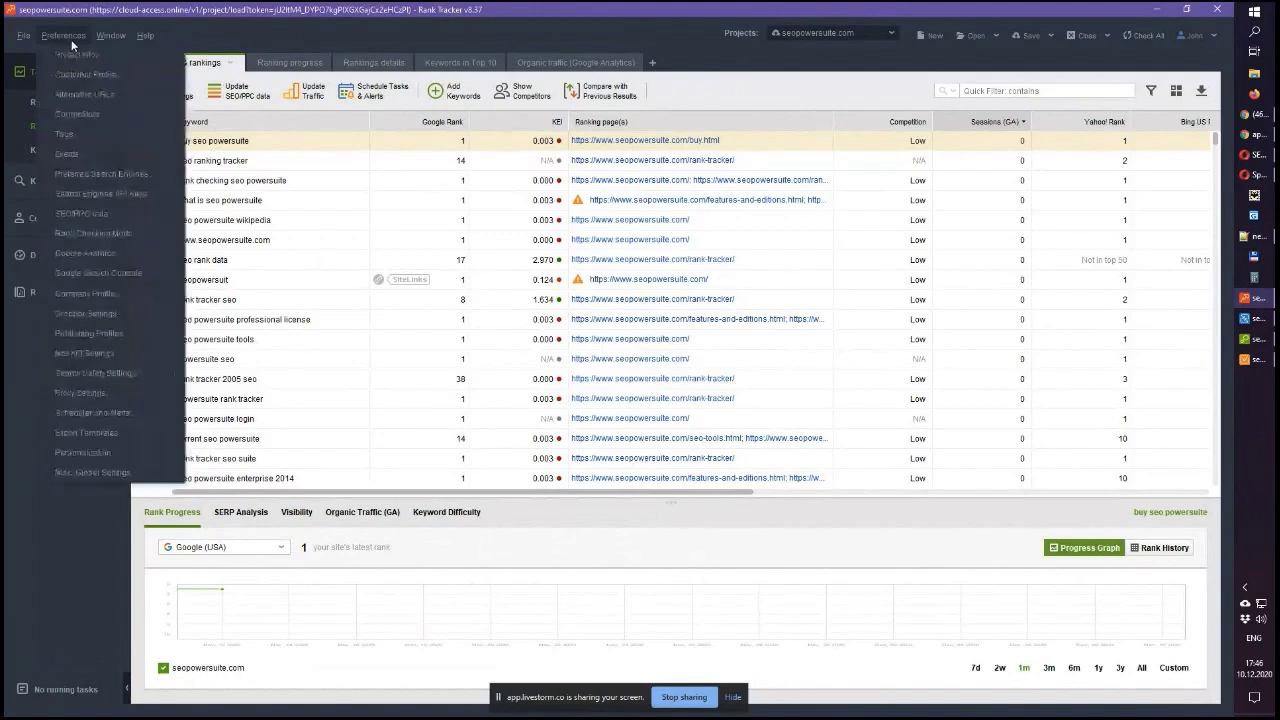
click(125, 175)
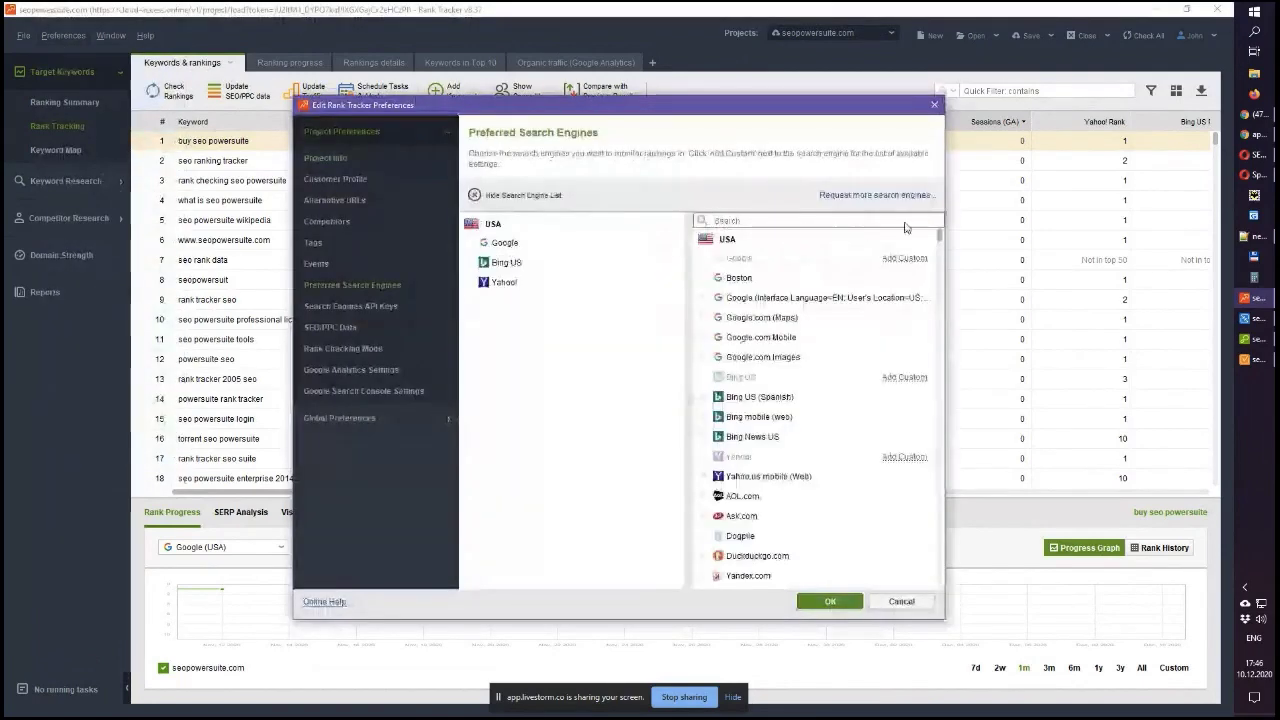
drag(940, 236, 939, 300)
scroll(928, 362, up, 10)
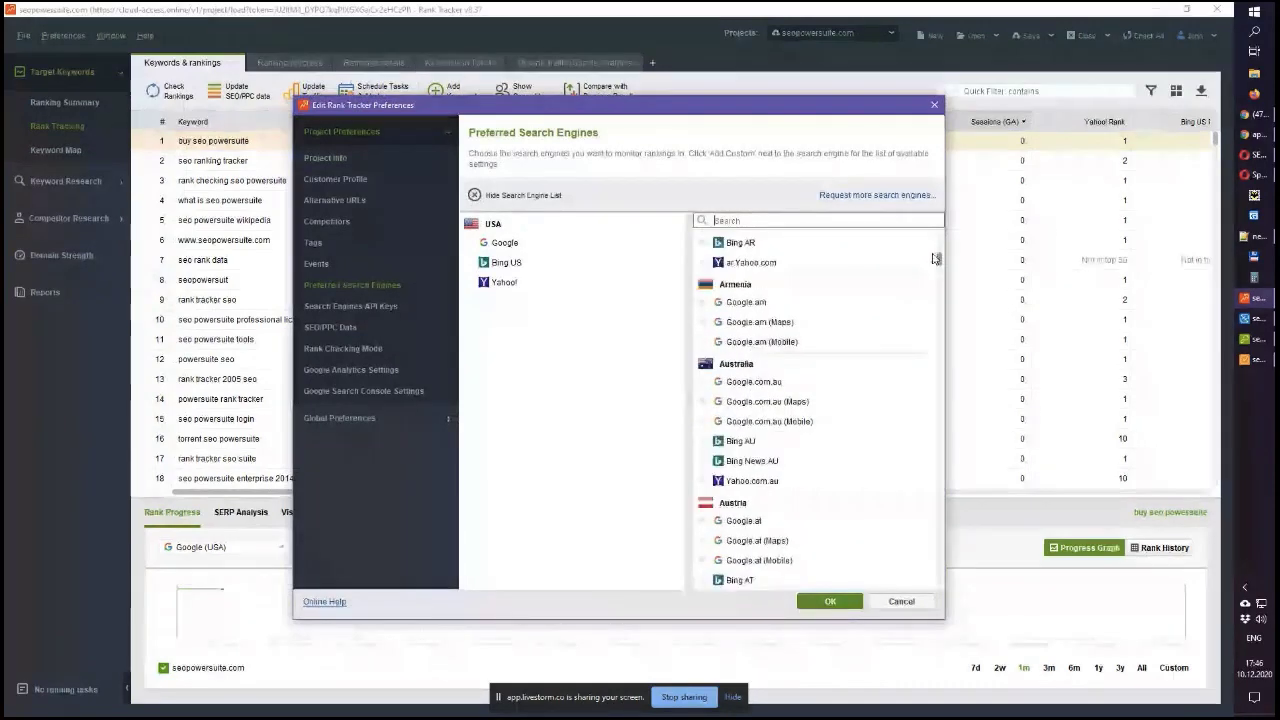
scroll(935, 259, up, 10)
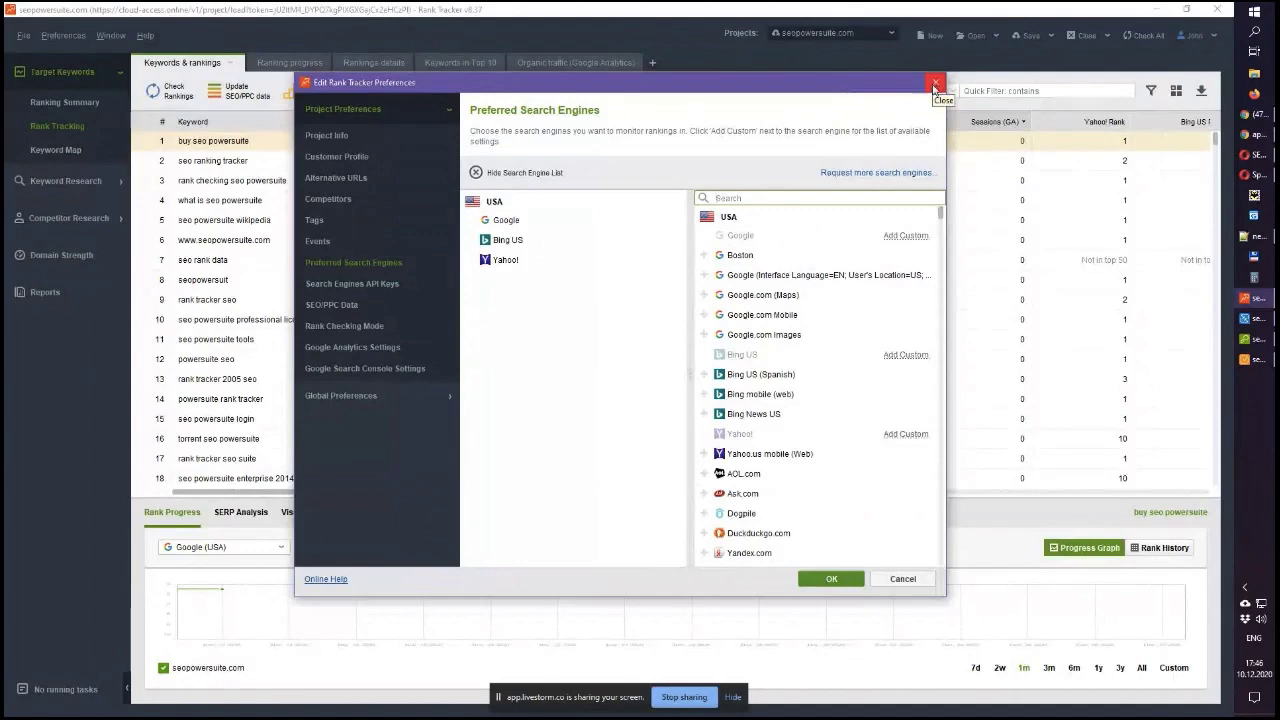
click(929, 89)
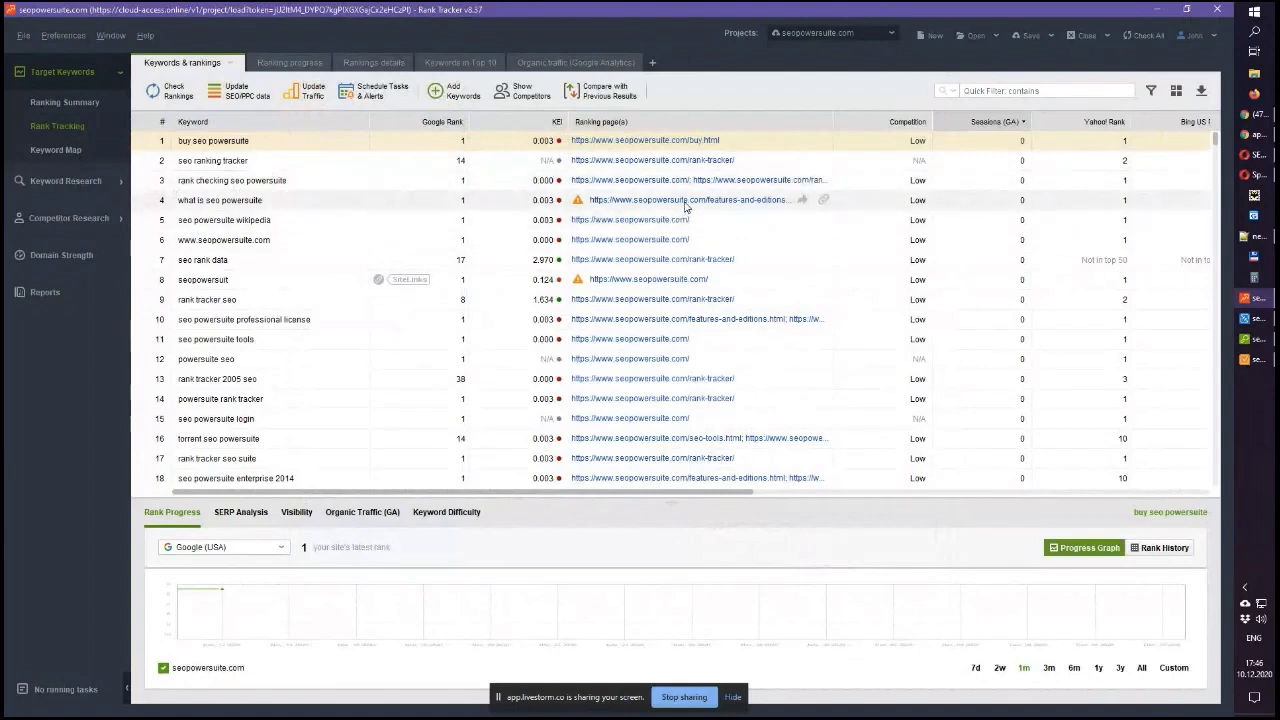
Open the Backlinks view in SEO SpyGlass, and inspect the data export wizard and the table's download sources without exporting
click(1256, 339)
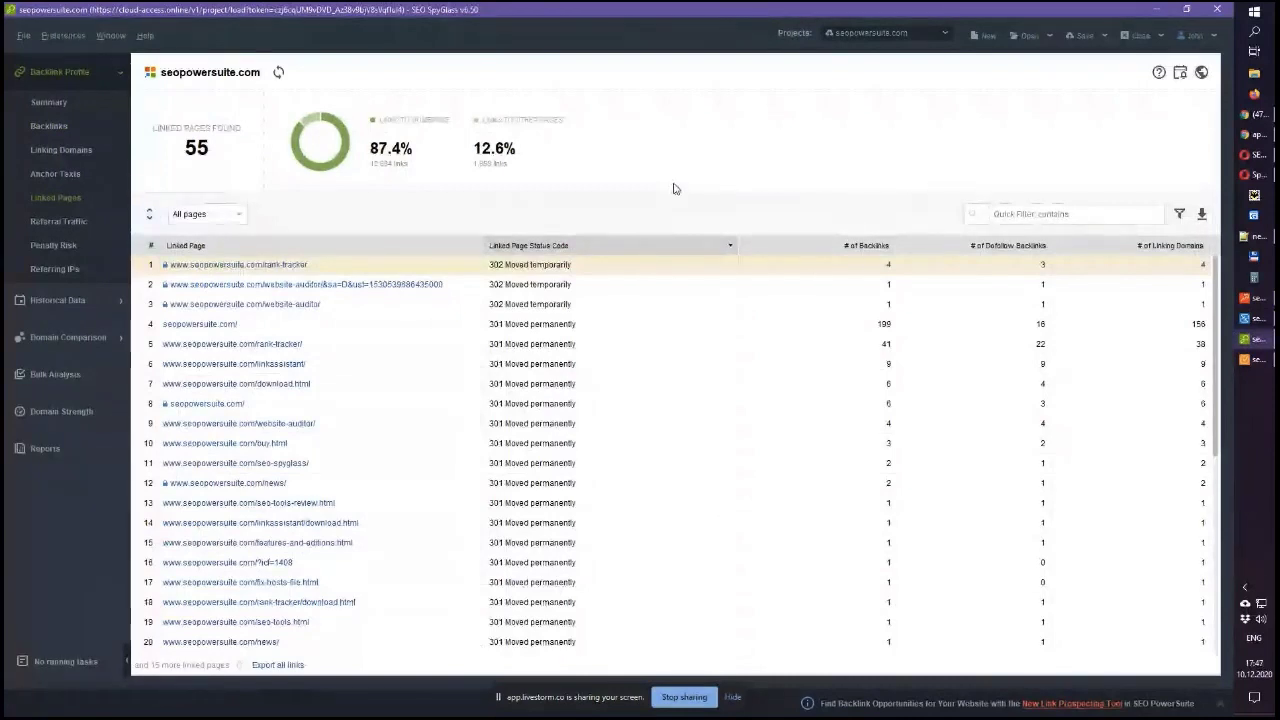
click(77, 124)
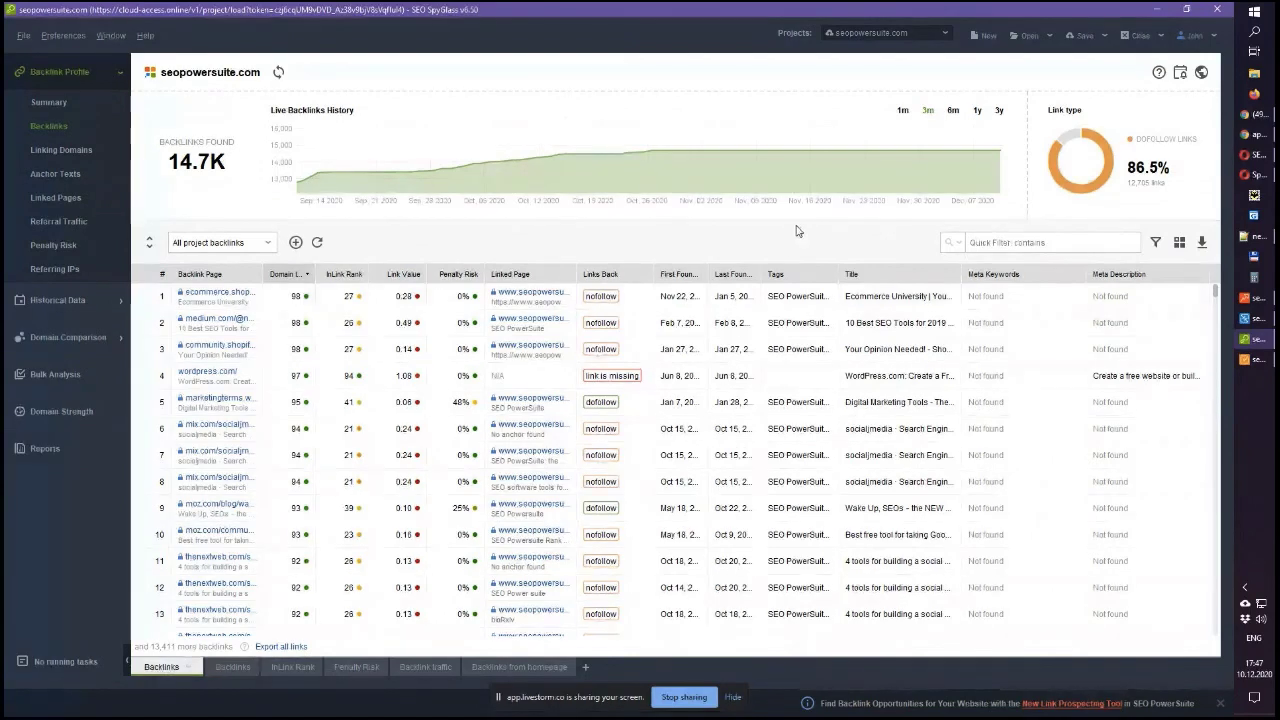
click(23, 35)
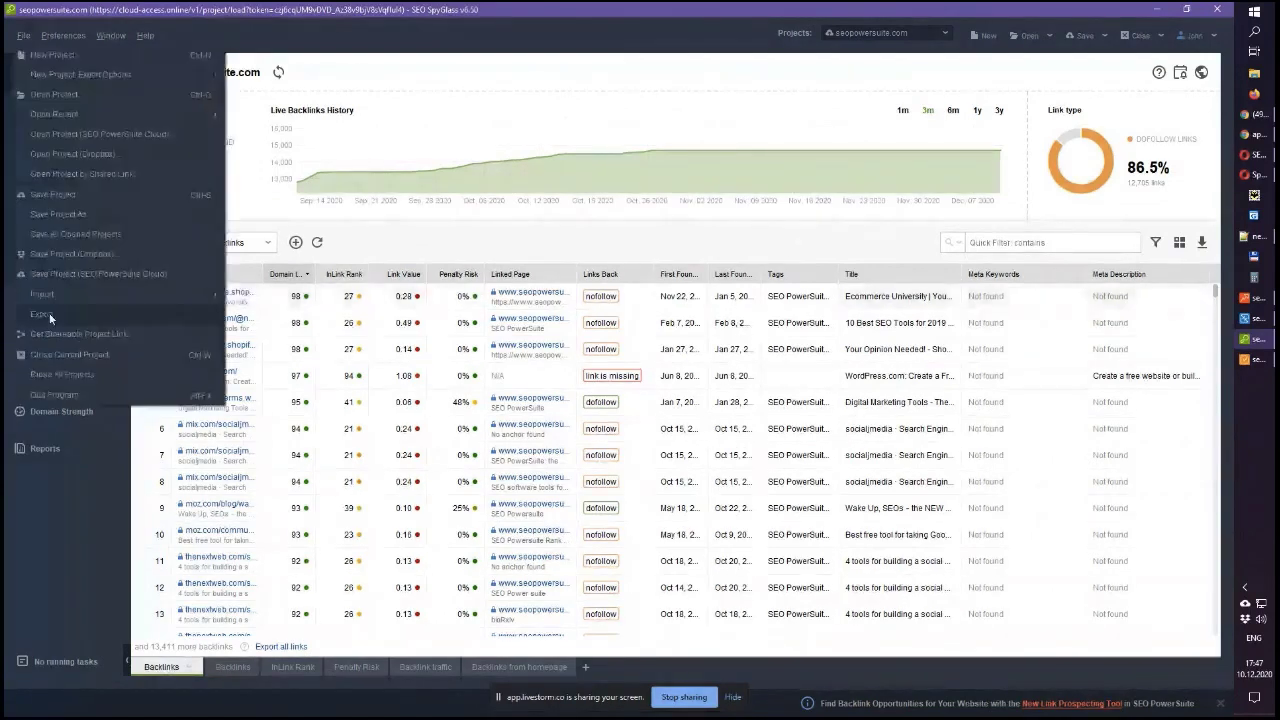
click(42, 314)
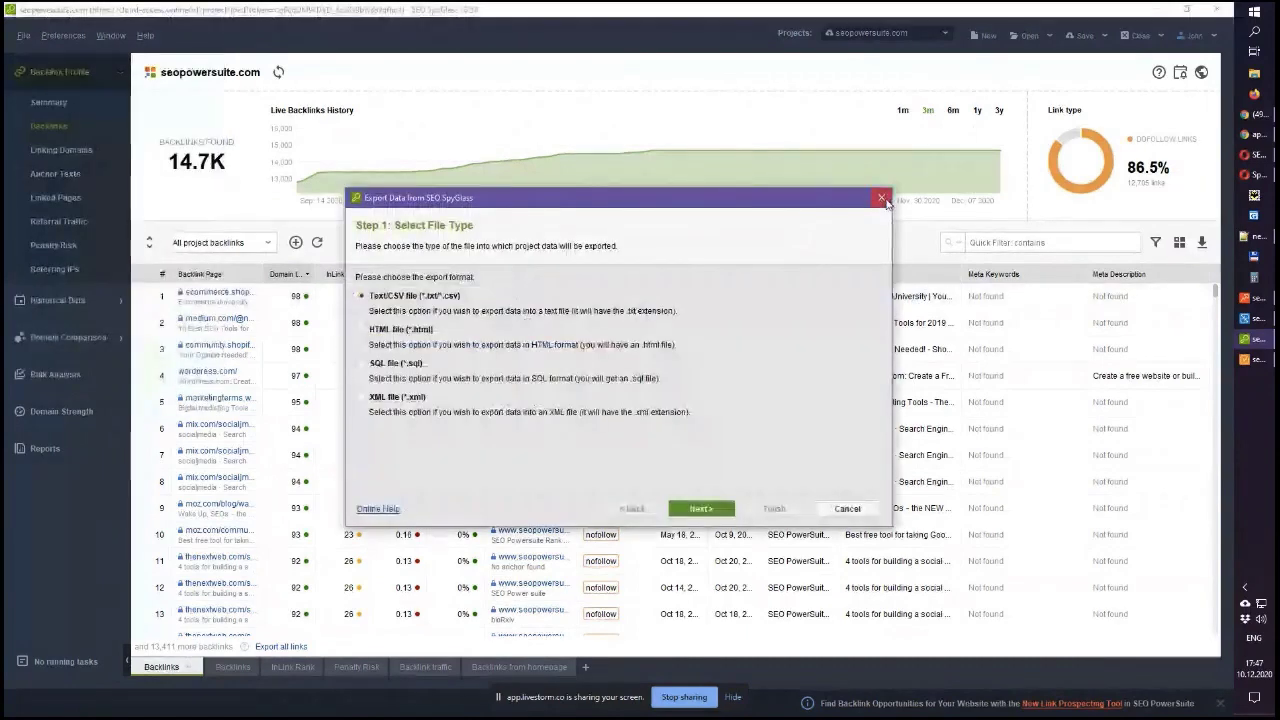
click(881, 198)
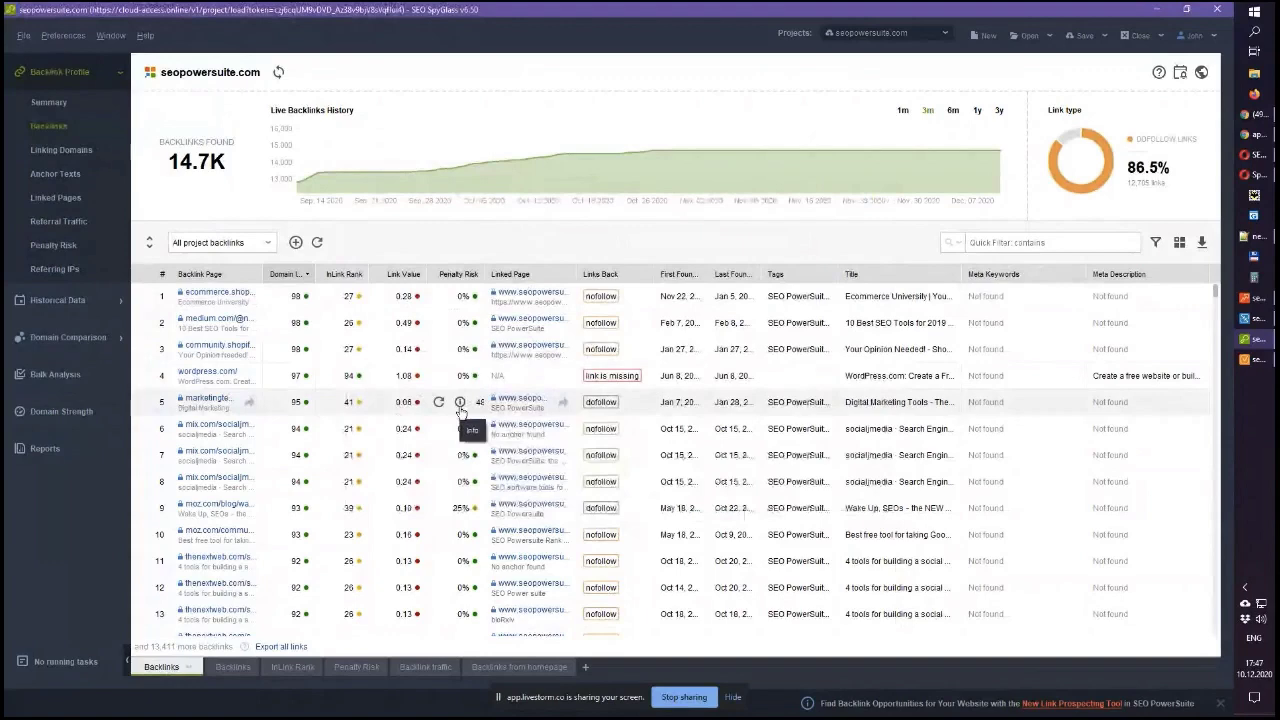
click(1203, 242)
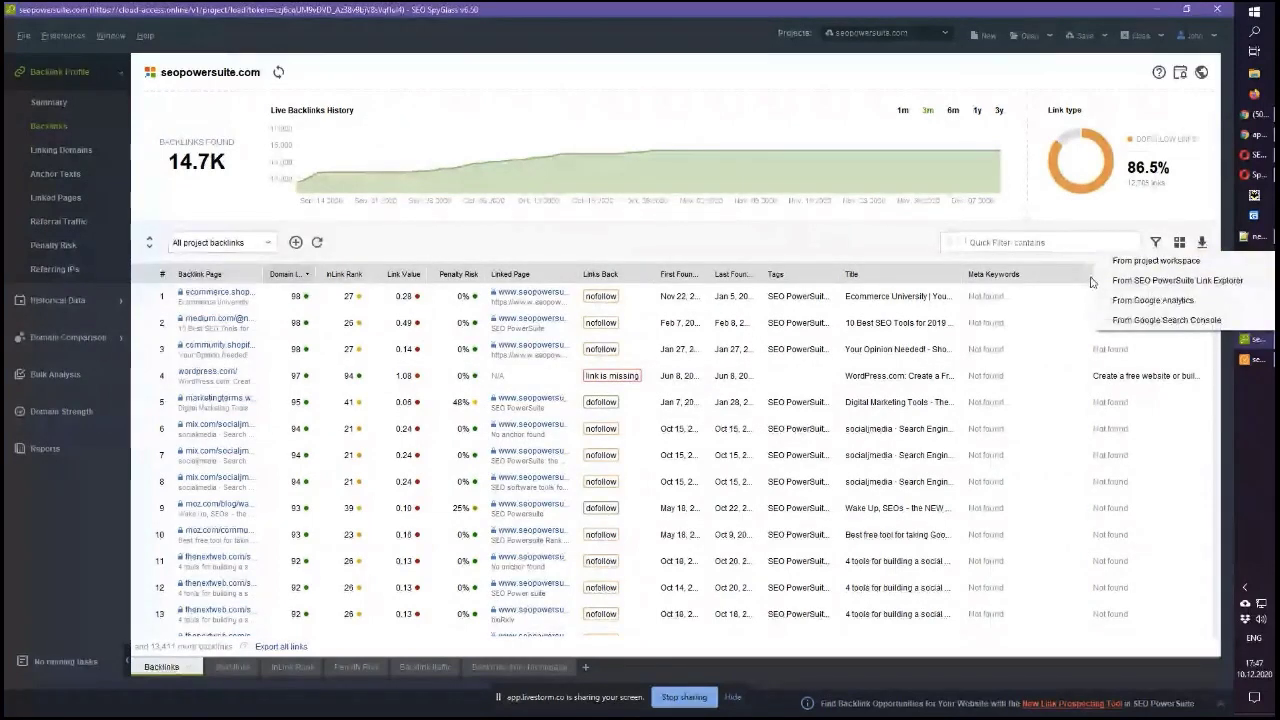
click(571, 281)
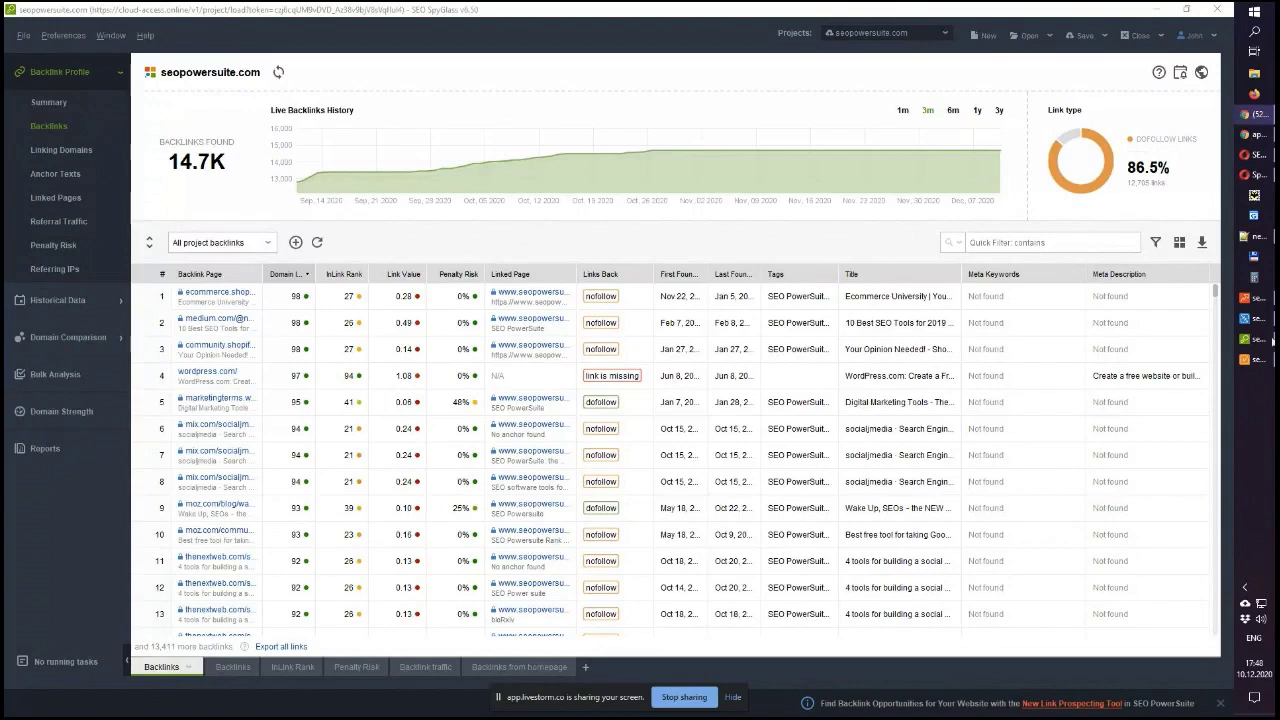
Return to LinkAssistant and preview the webris.org prospect
click(1256, 321)
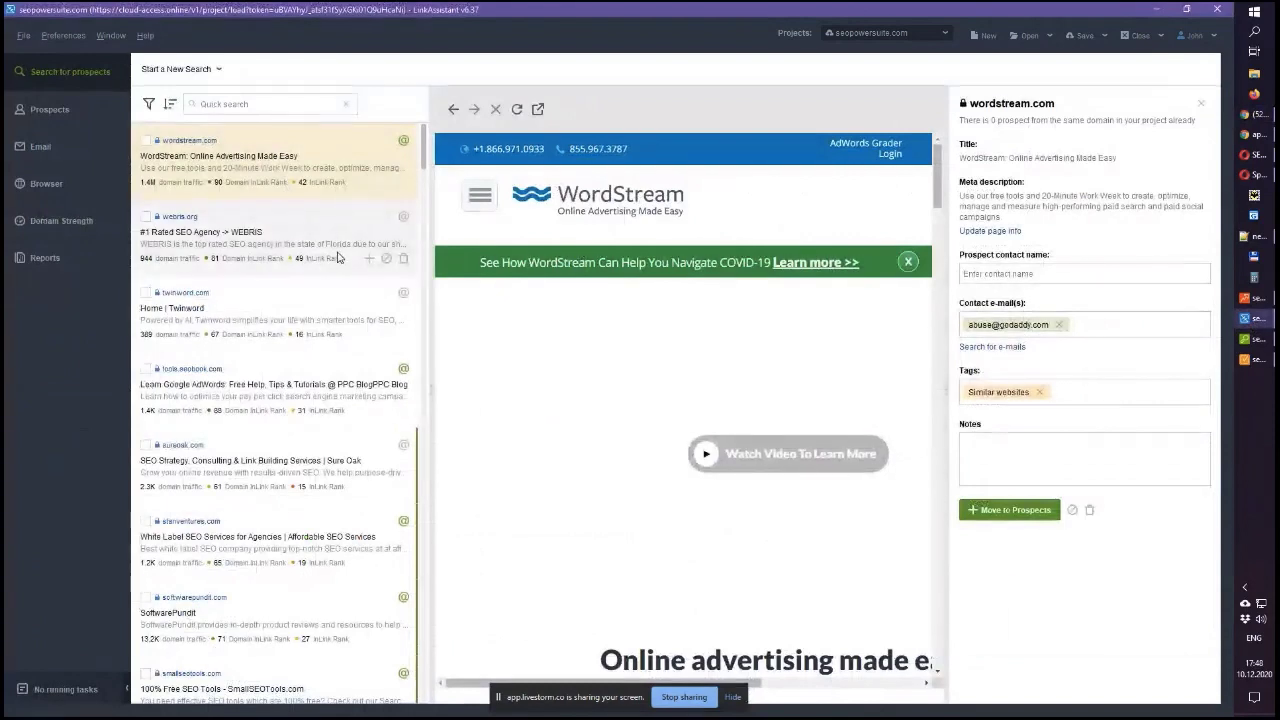
click(338, 258)
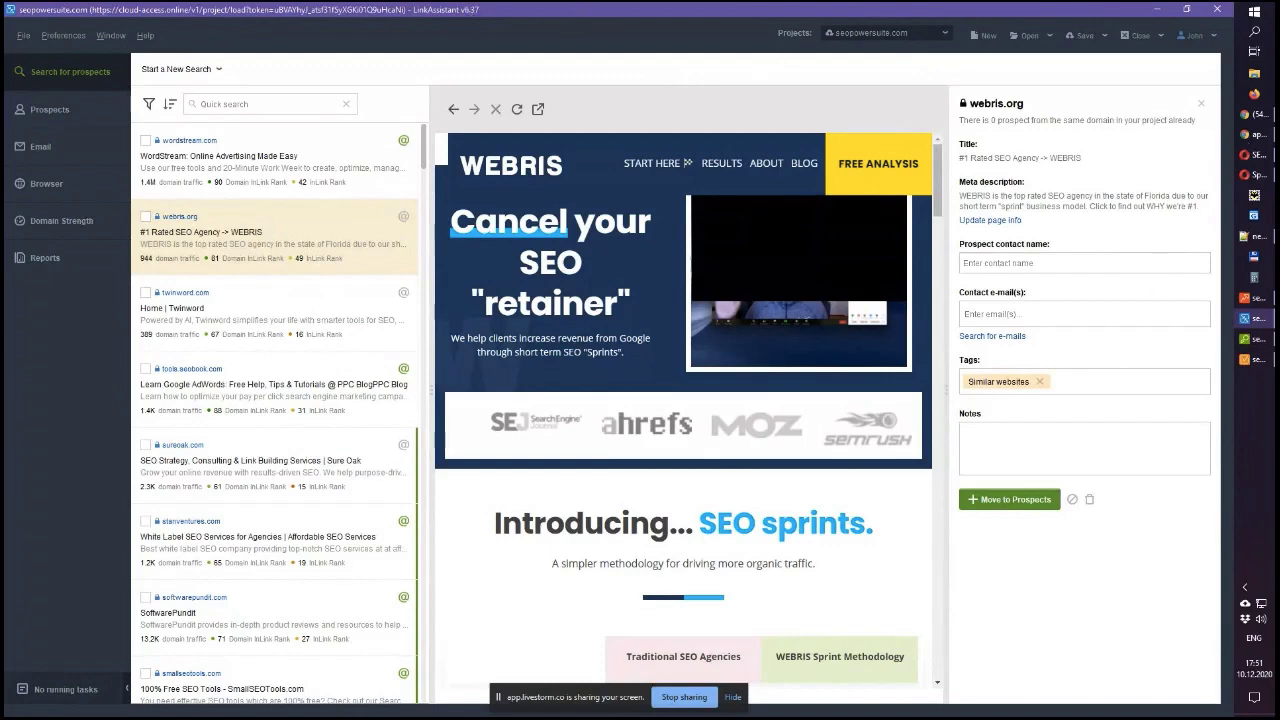
Switch to Opera and open the LinkAssistant order page on link-assistant.com to view the Professional and Enterprise license prices
click(1252, 160)
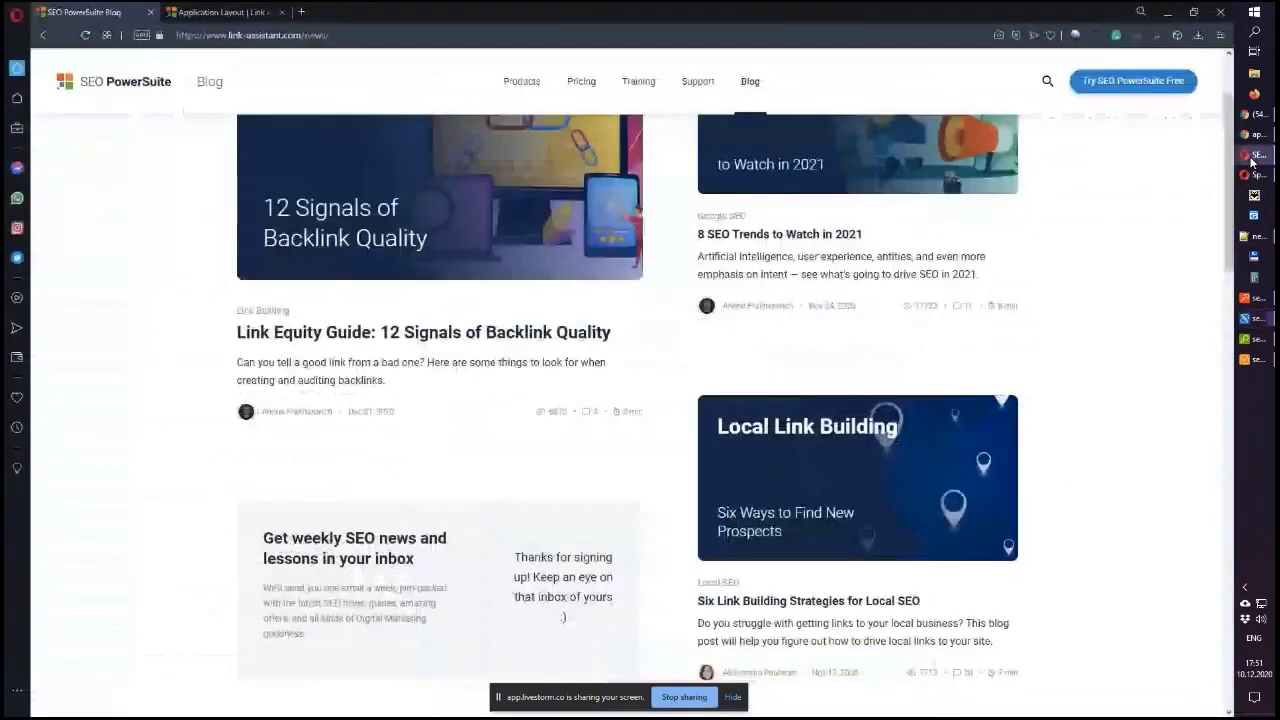
click(152, 96)
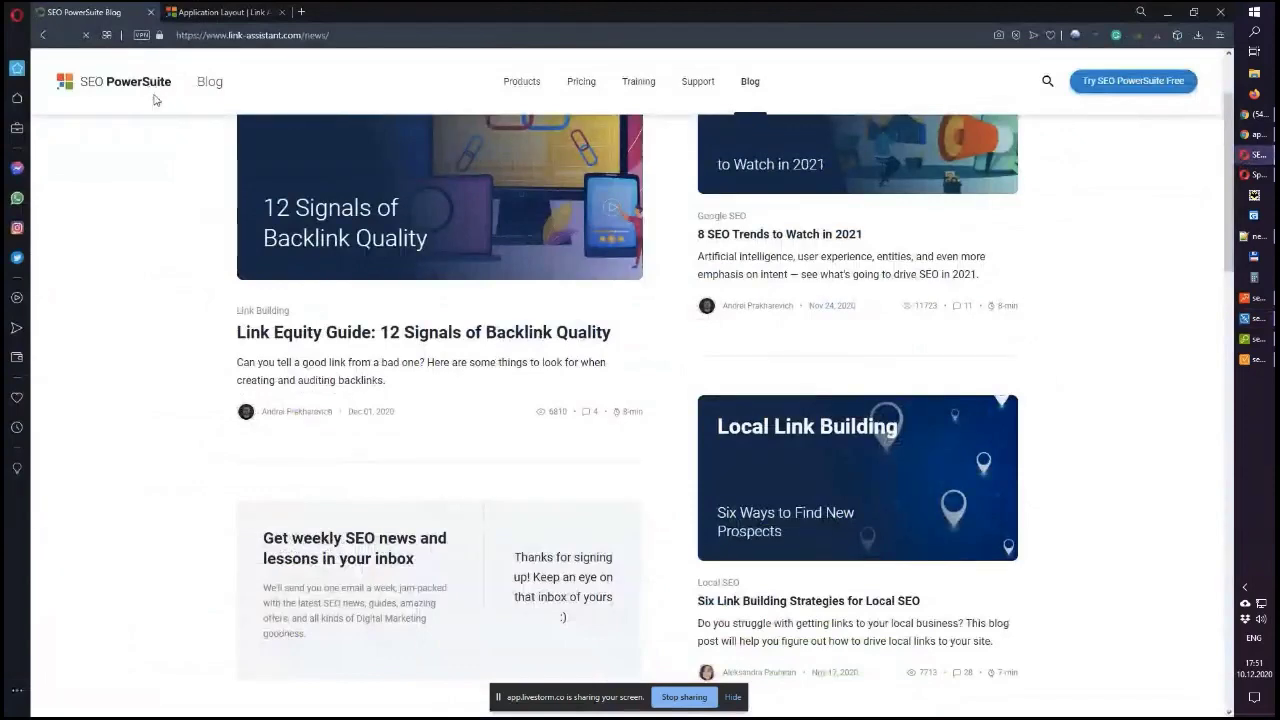
scroll(193, 126, down, 2)
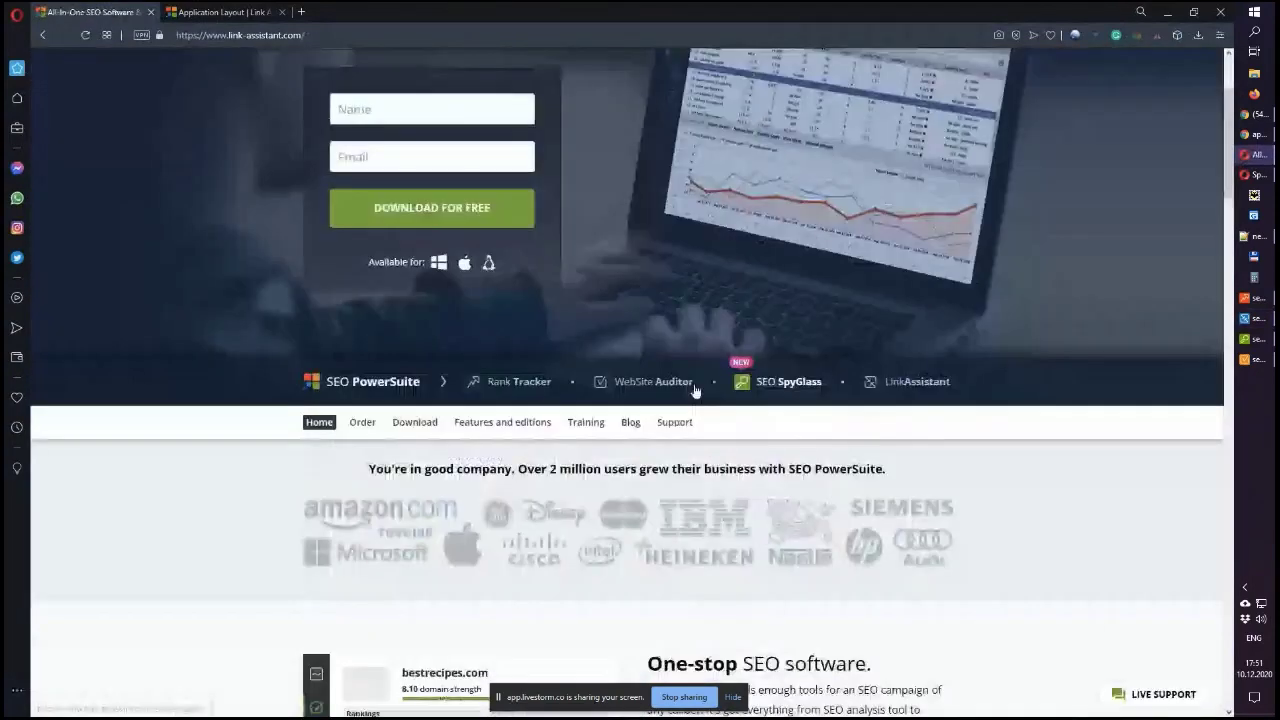
click(433, 378)
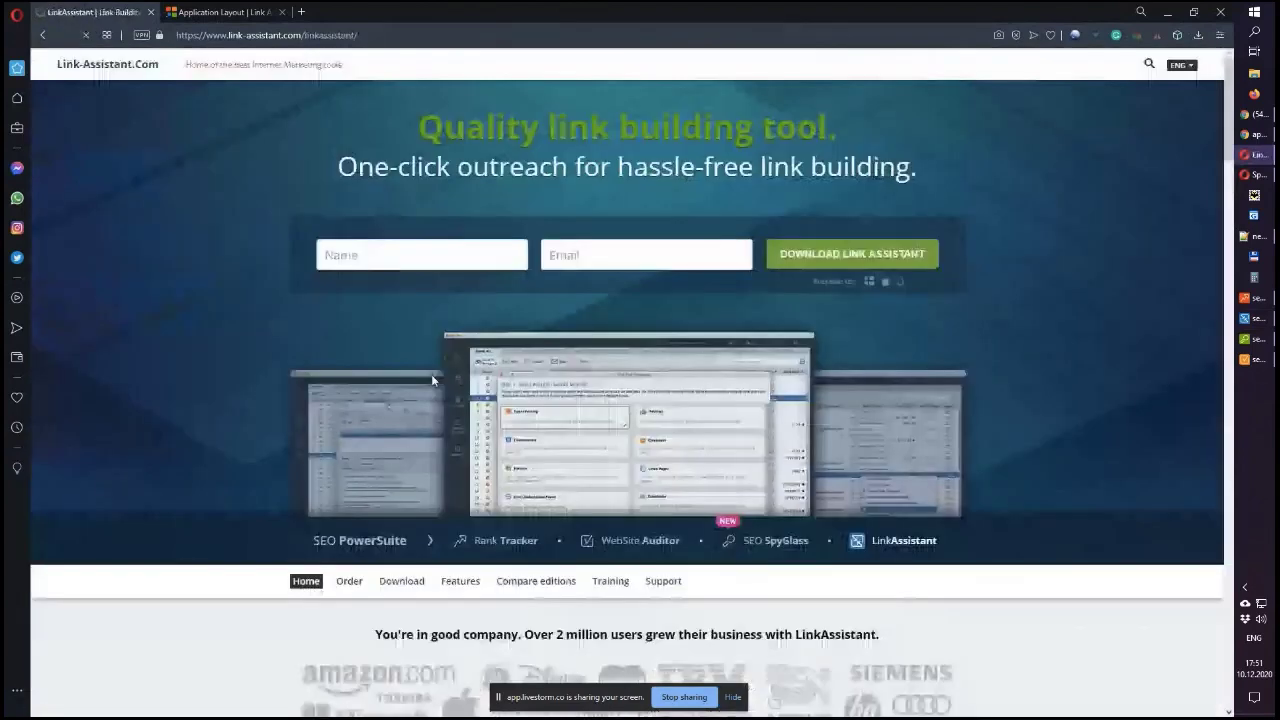
scroll(428, 170, down, 5)
scroll(428, 170, up, 3)
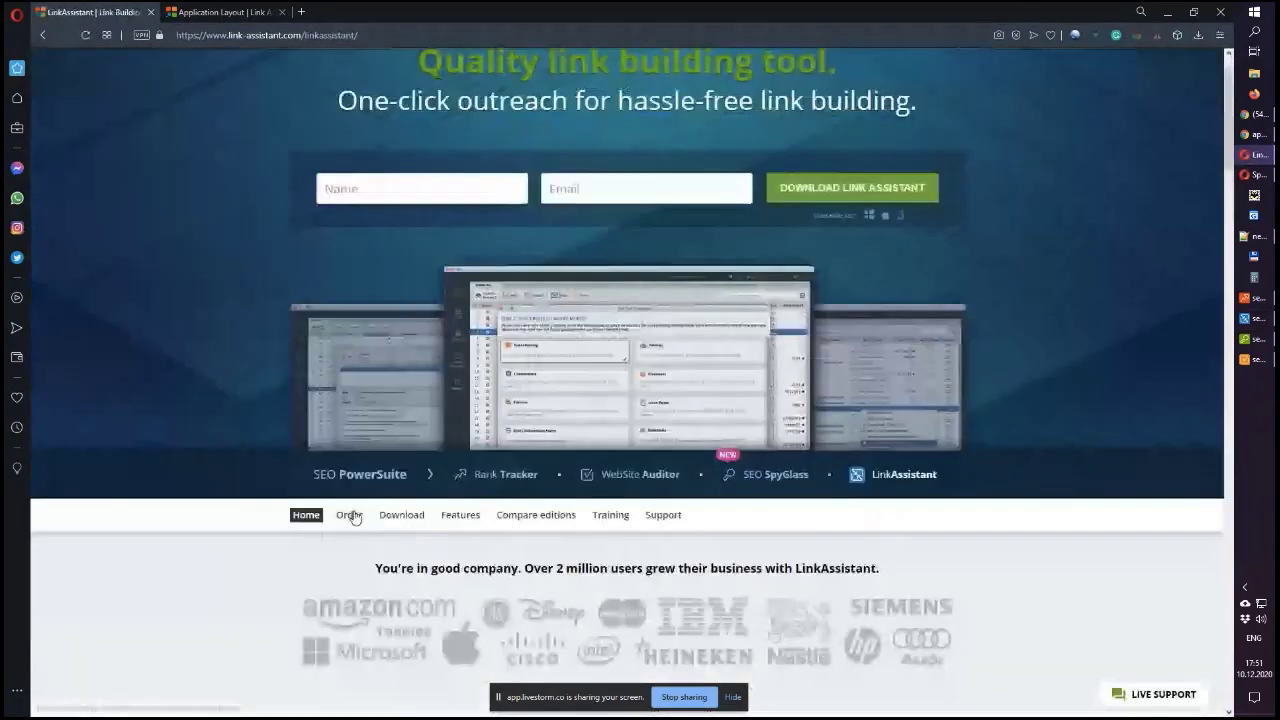
click(349, 515)
scroll(697, 228, down, 1)
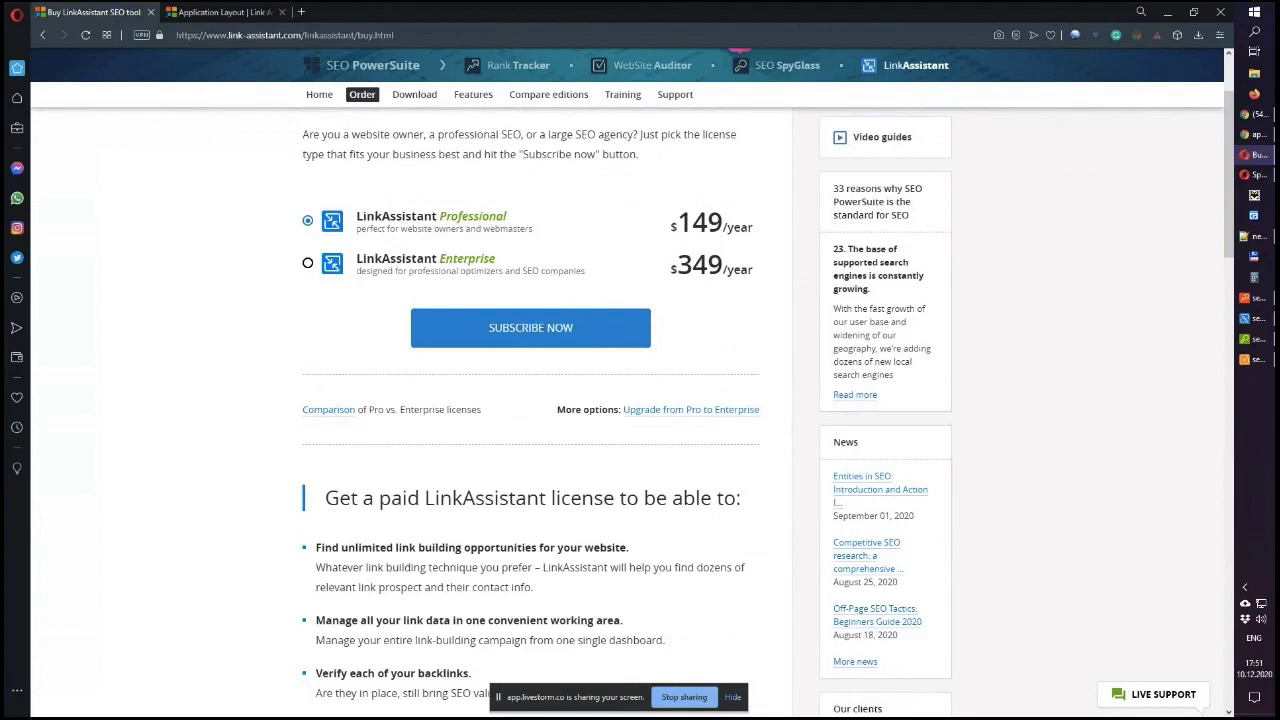
click(1244, 319)
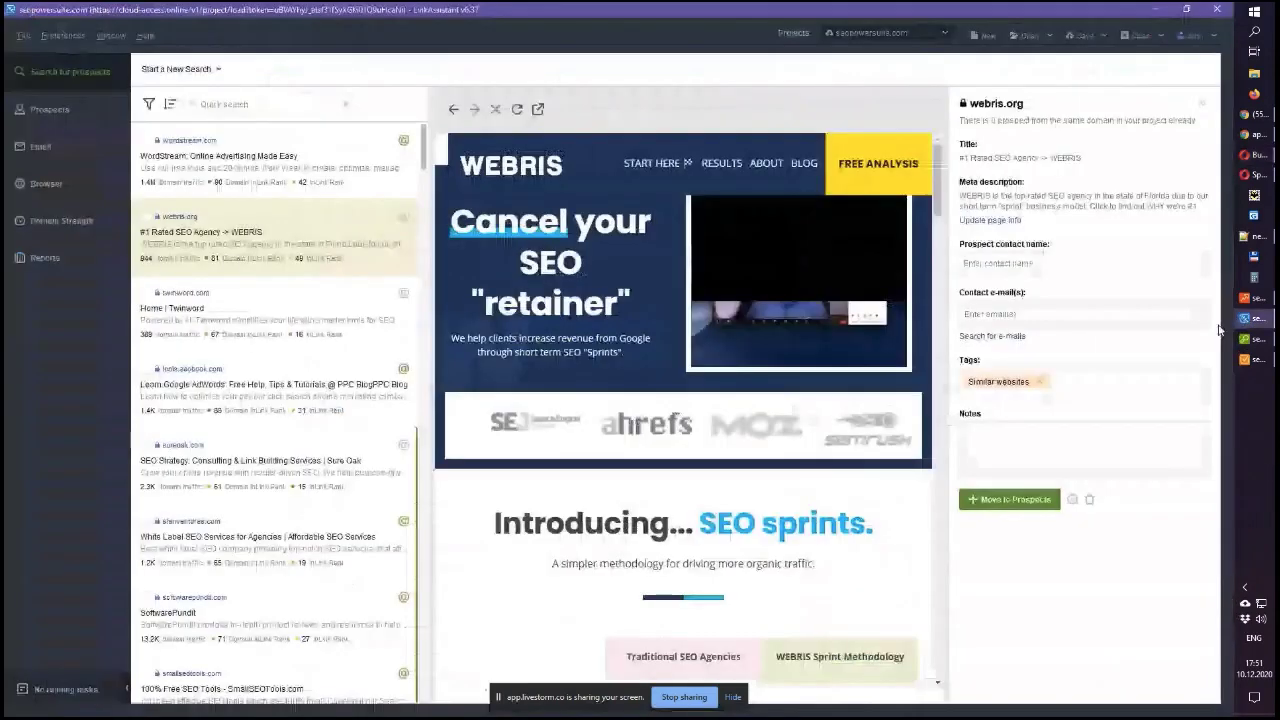
click(165, 72)
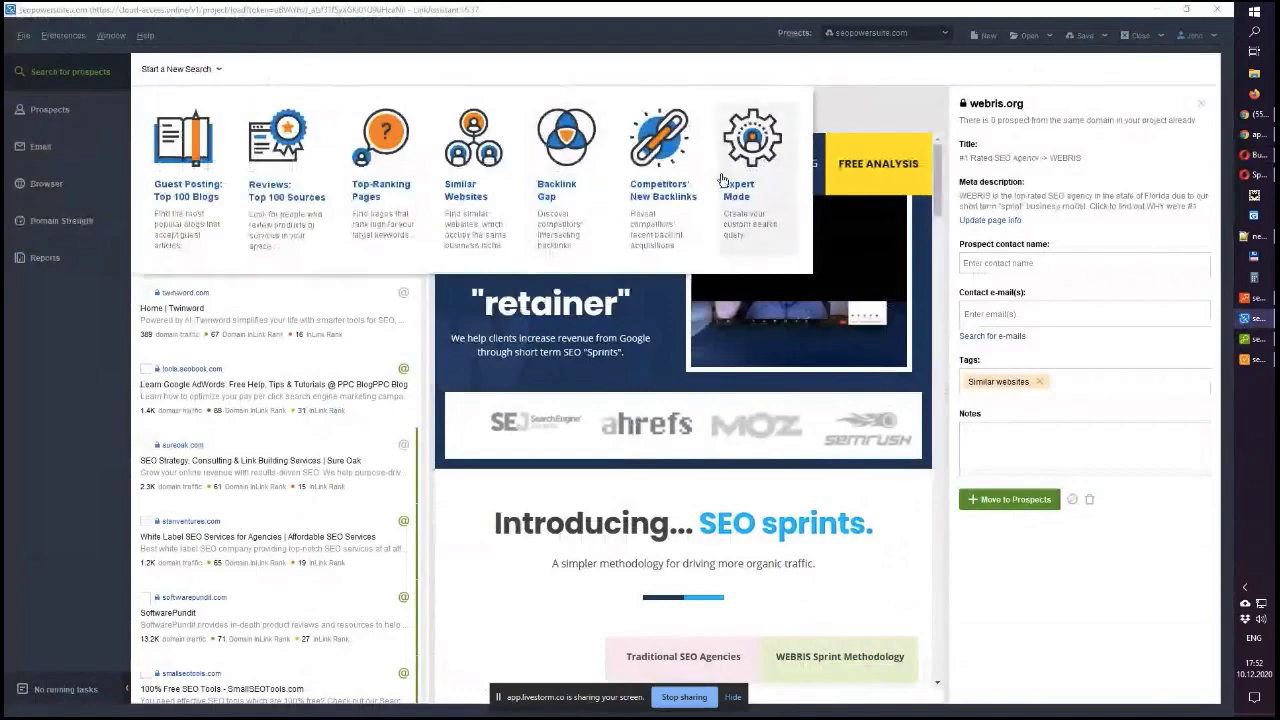
click(584, 163)
click(473, 291)
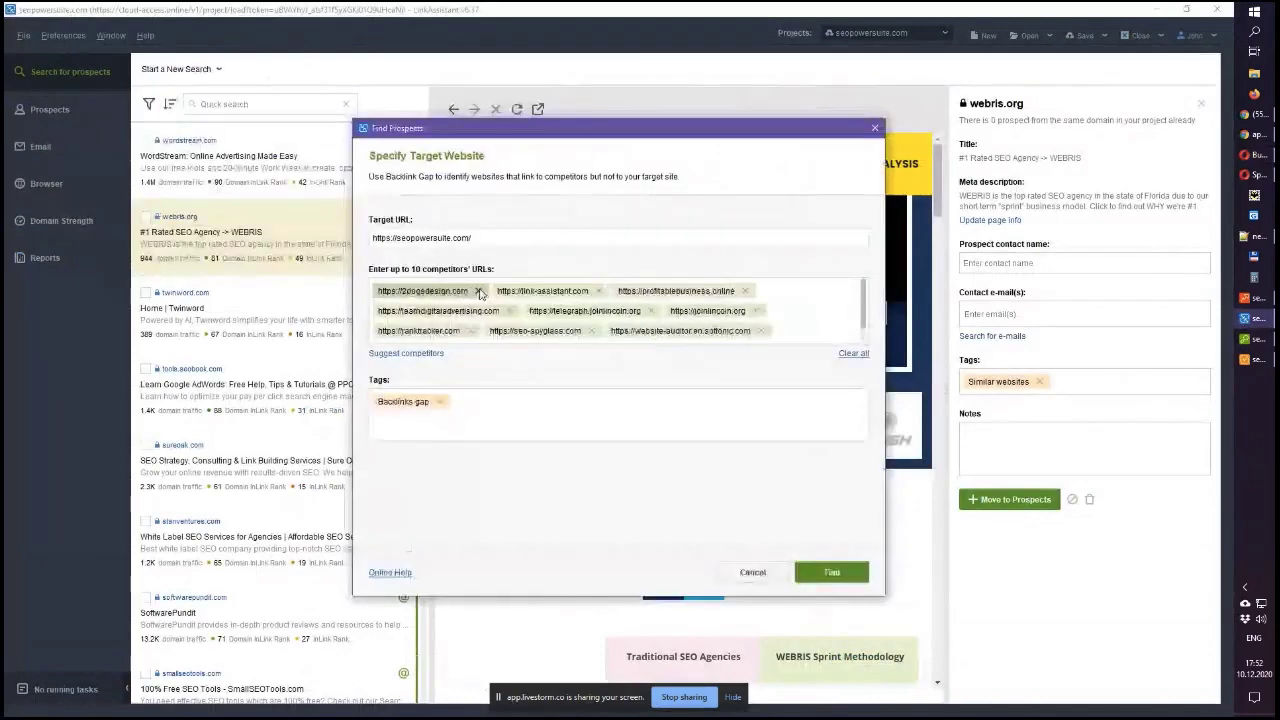
click(478, 291)
click(478, 291)
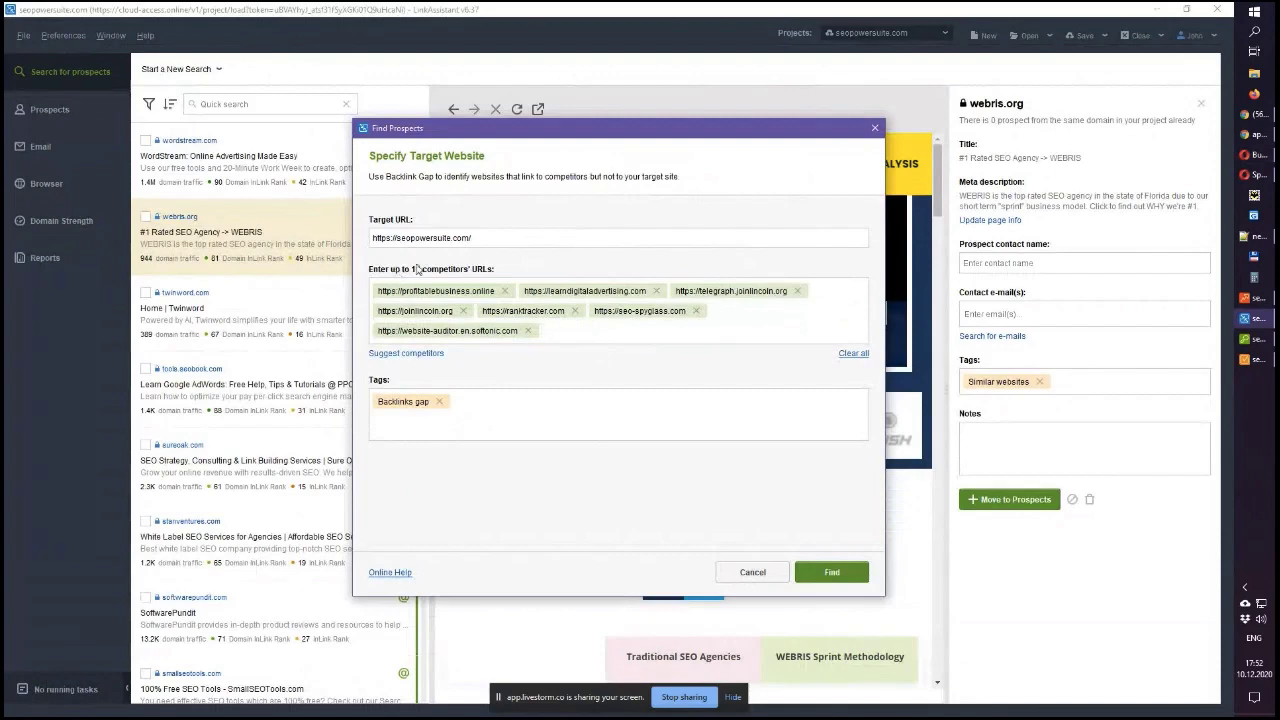
Close the Backlink Gap search without running it and inspect the Link intersection options in Expert Mode's Advanced Backlink Analysis, leaving them unapplied
click(873, 133)
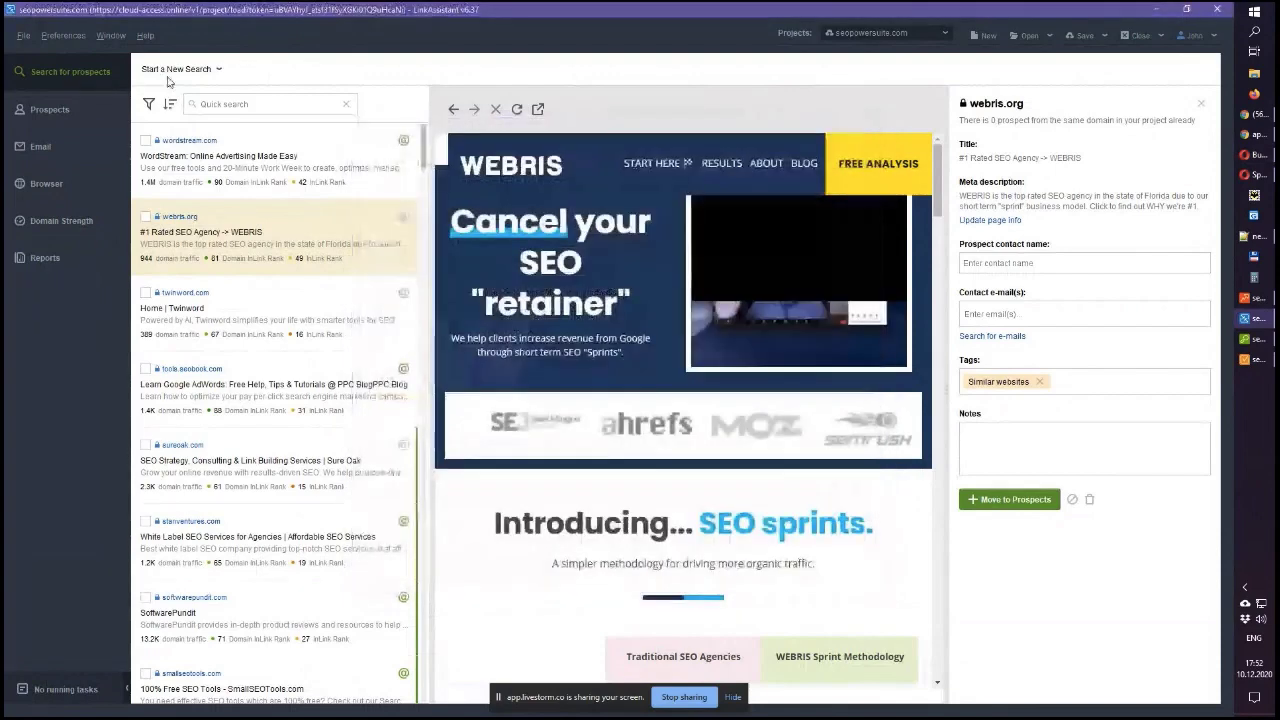
click(217, 70)
click(755, 150)
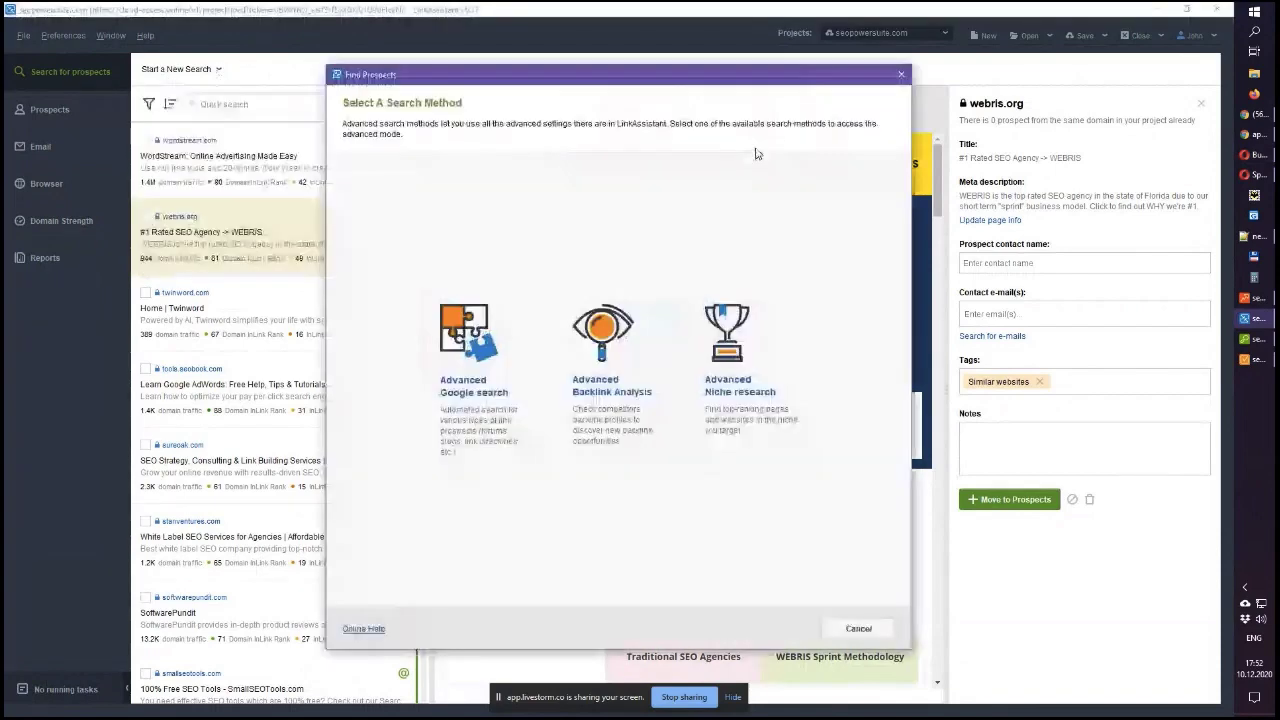
click(610, 345)
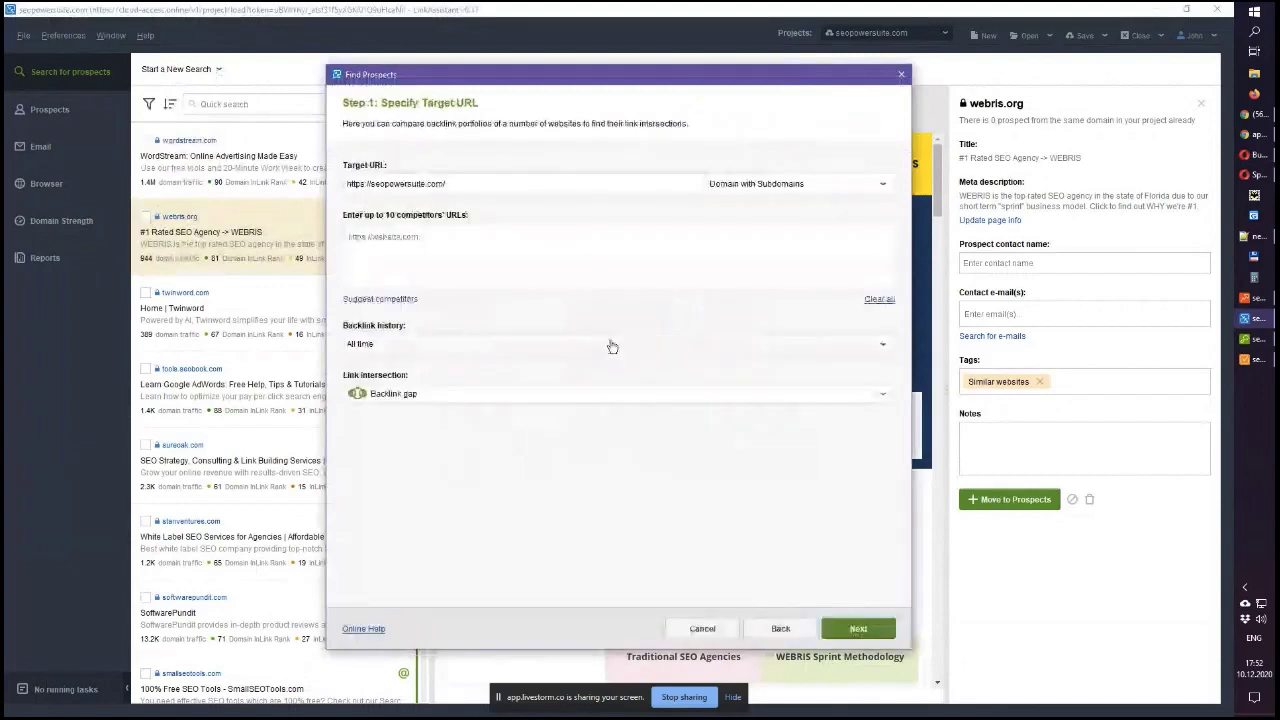
click(443, 405)
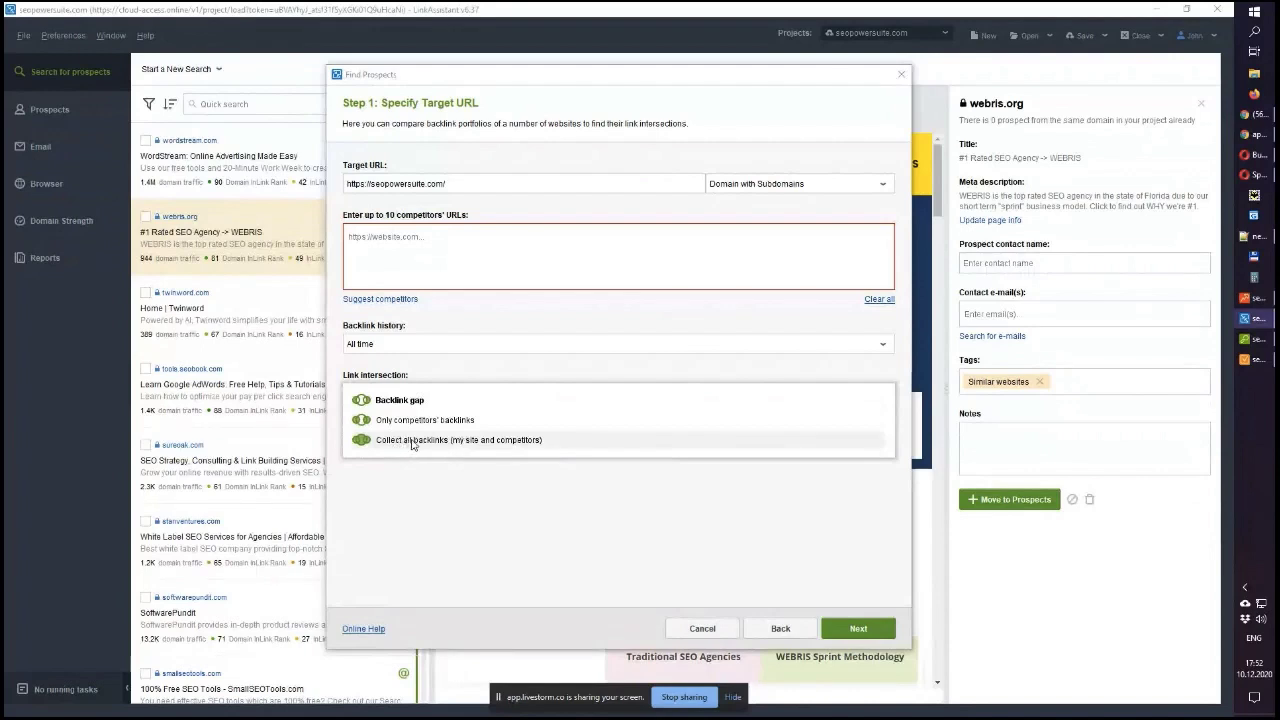
click(899, 76)
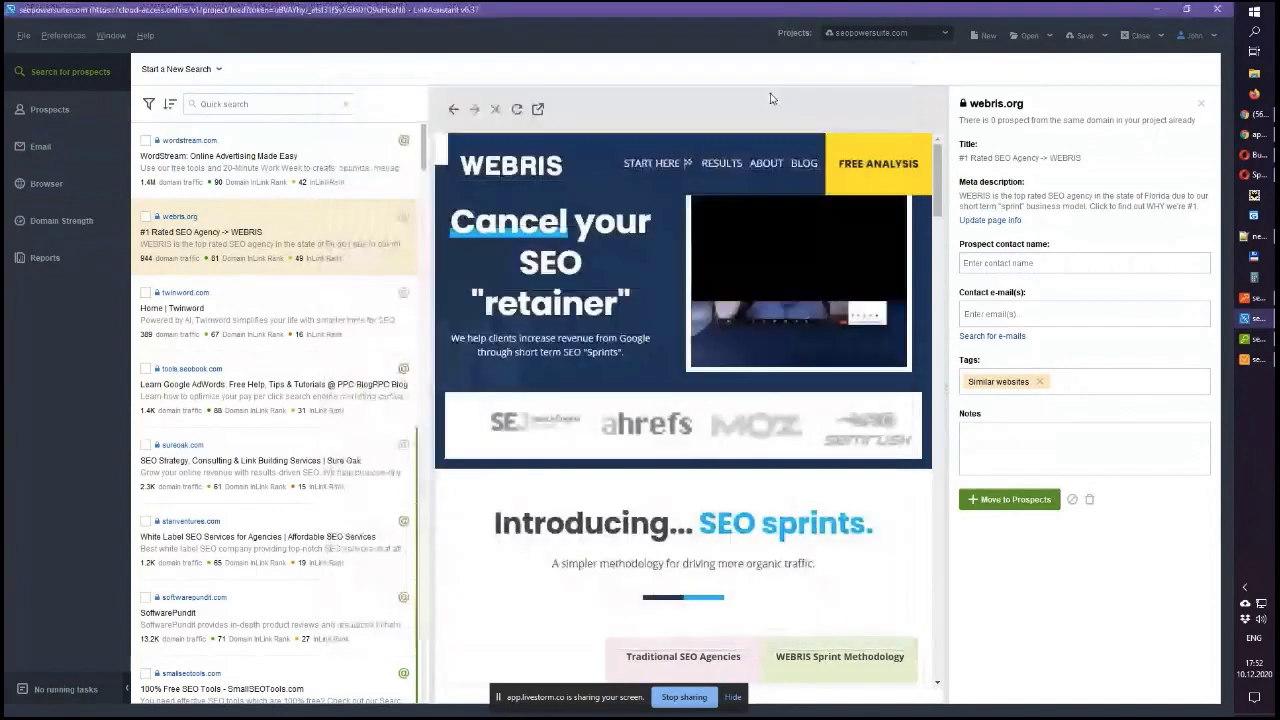
Examine the predefined search methods in Expert Mode's Advanced Google search, trying Guest posting, and close the dialog without searching
mouse_move(463, 74)
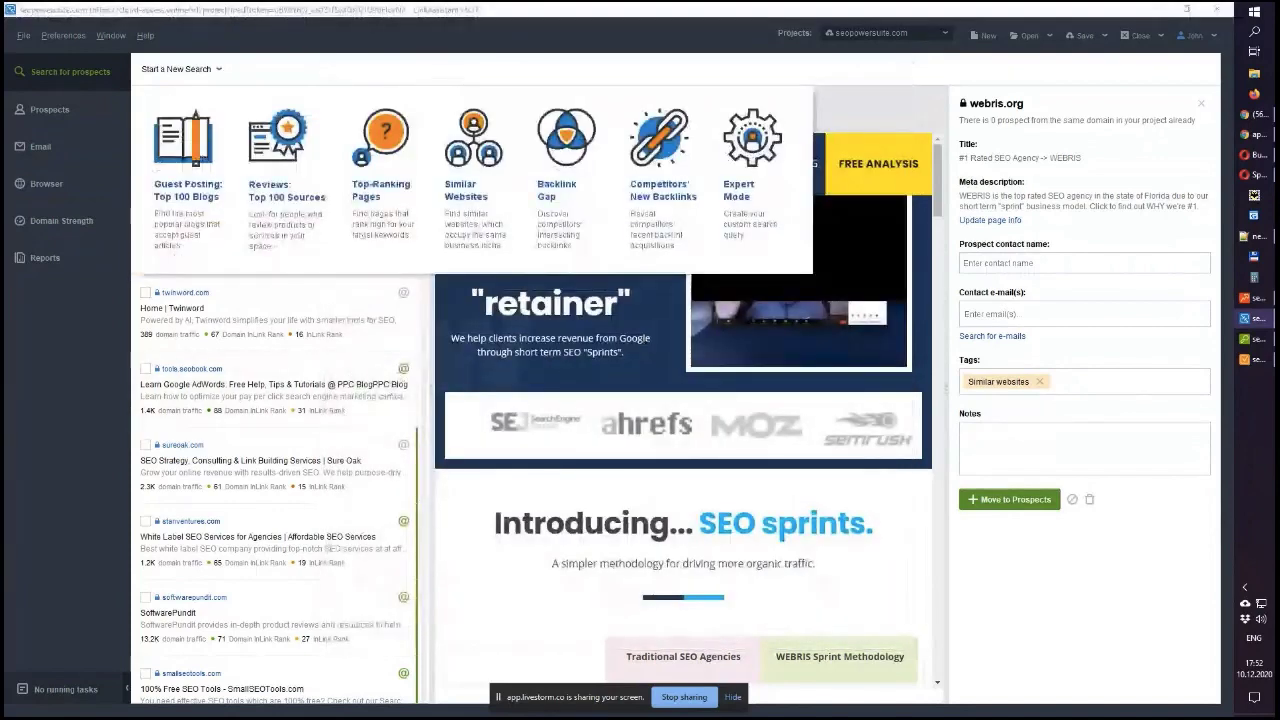
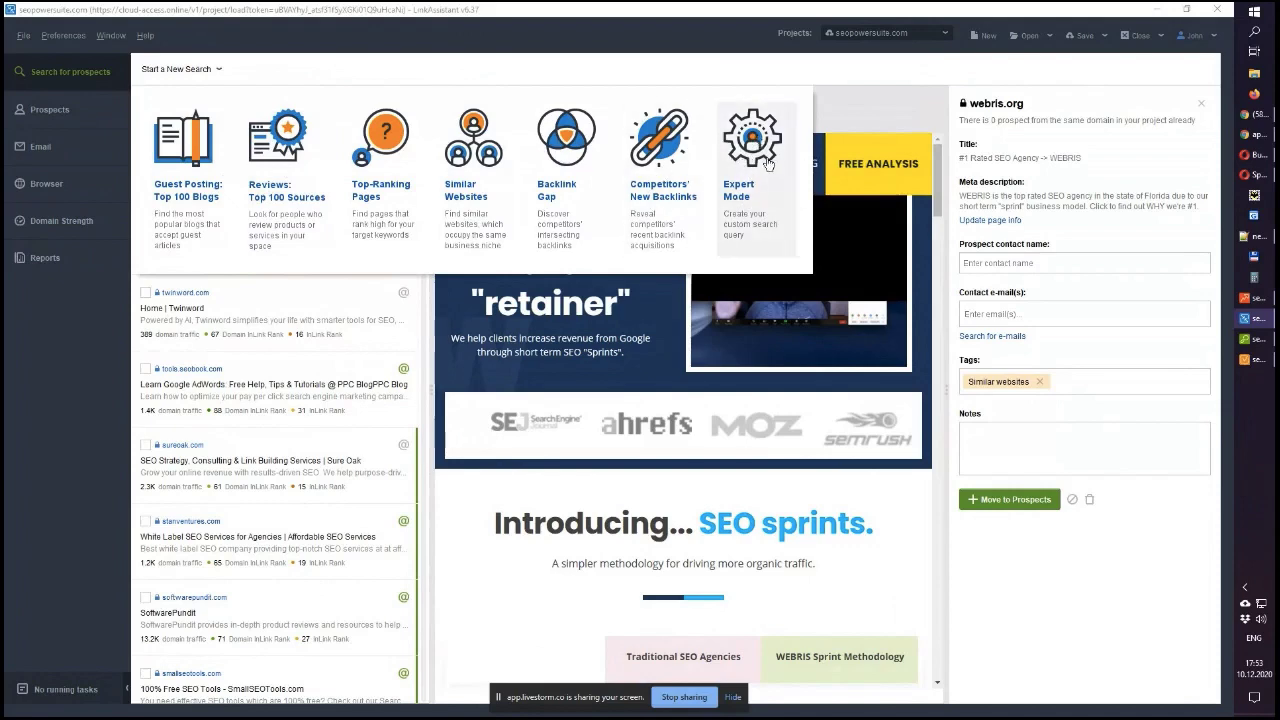
click(768, 164)
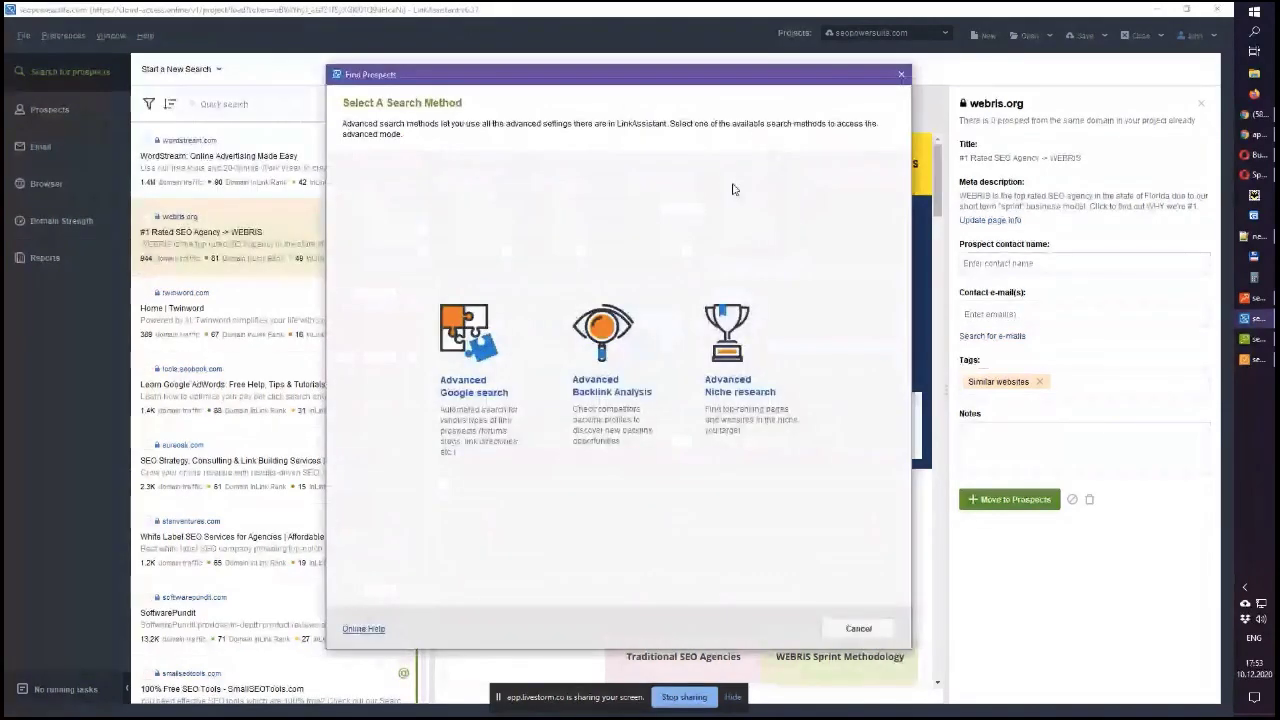
click(400, 322)
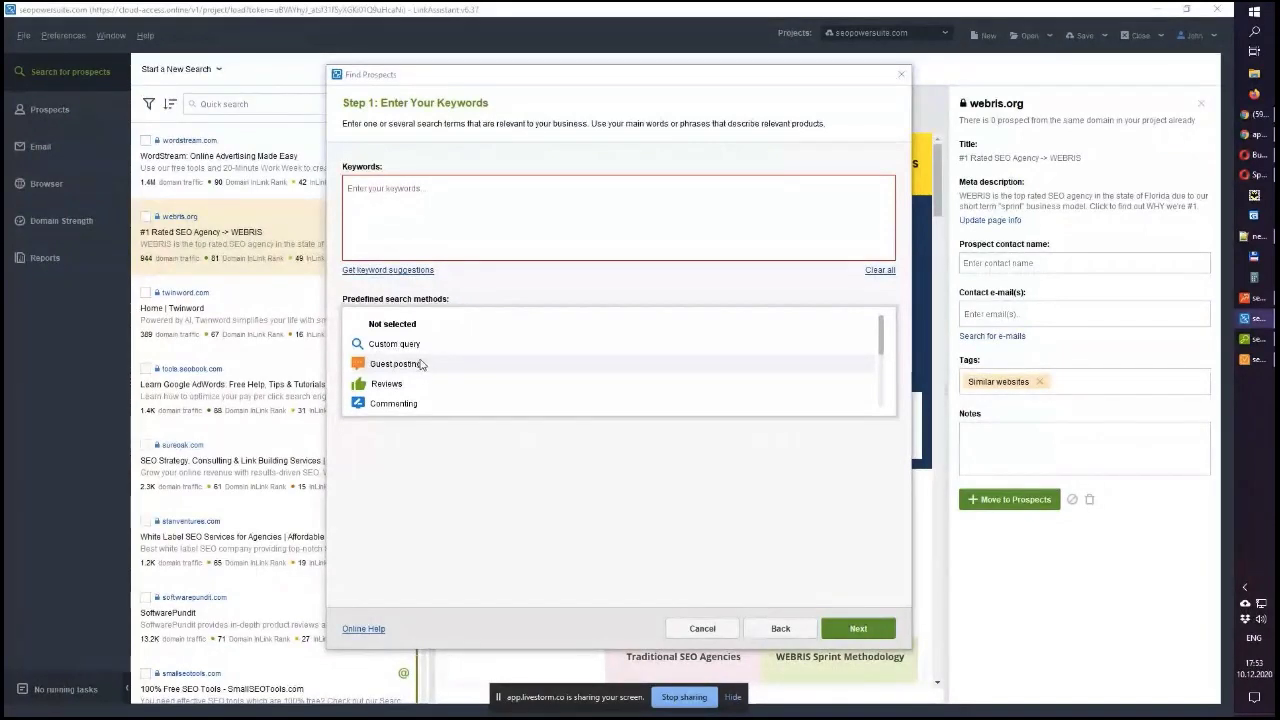
click(421, 366)
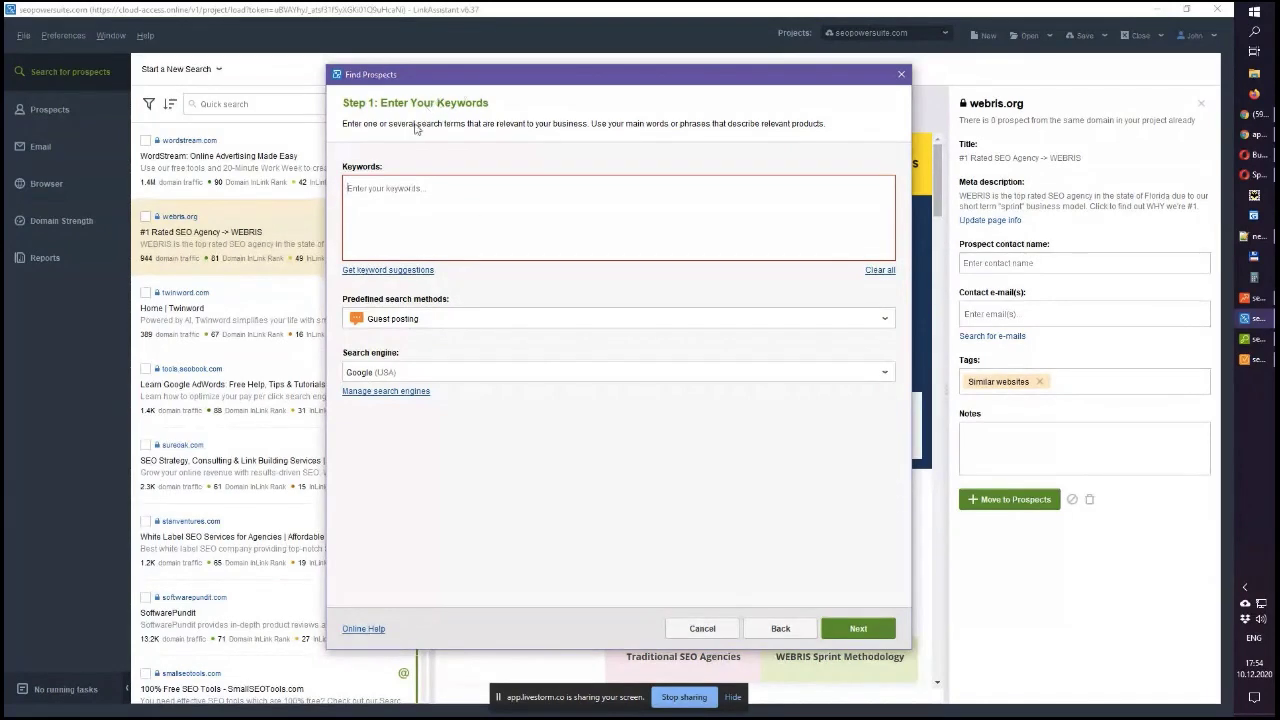
click(380, 320)
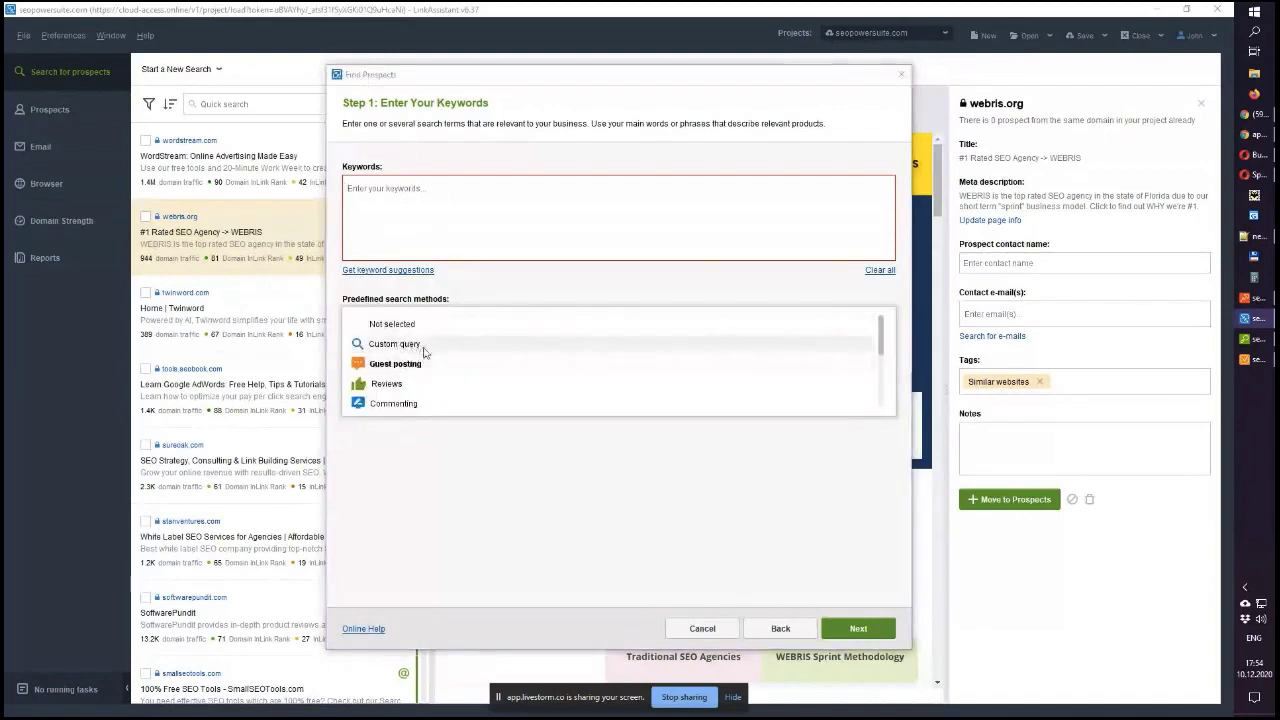
scroll(421, 371, down, 3)
scroll(421, 371, up, 3)
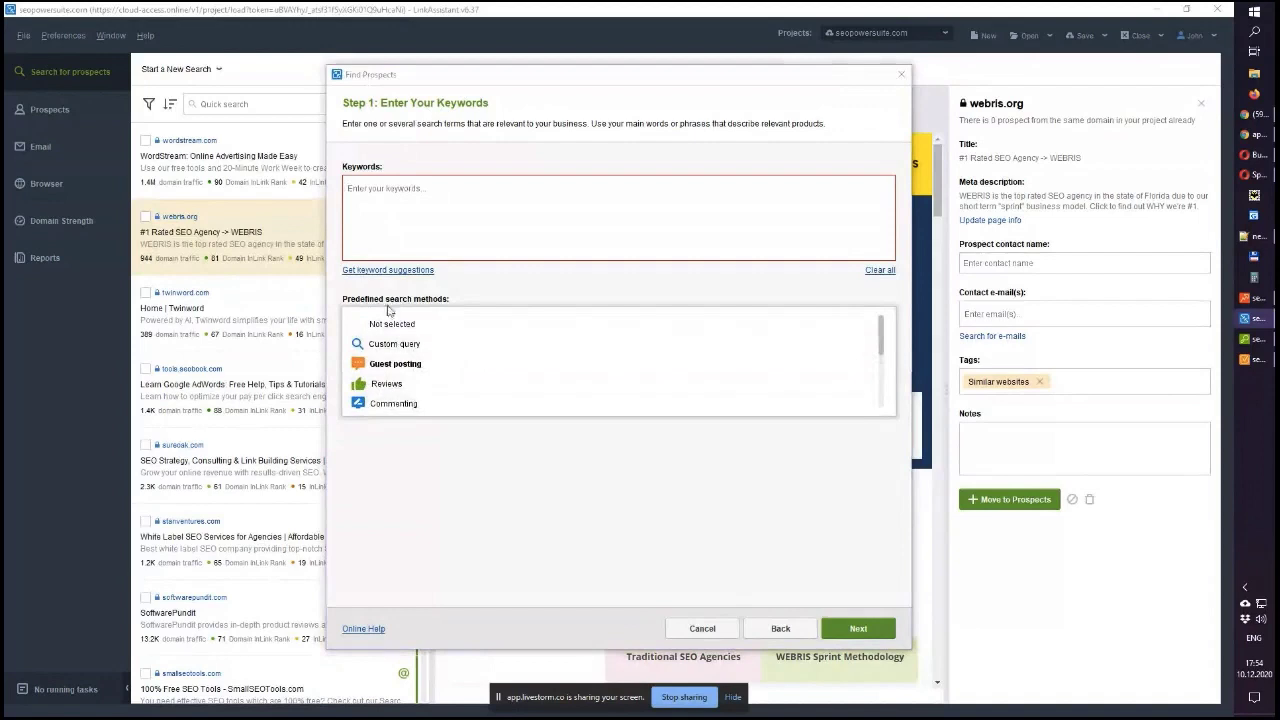
scroll(425, 357, down, 3)
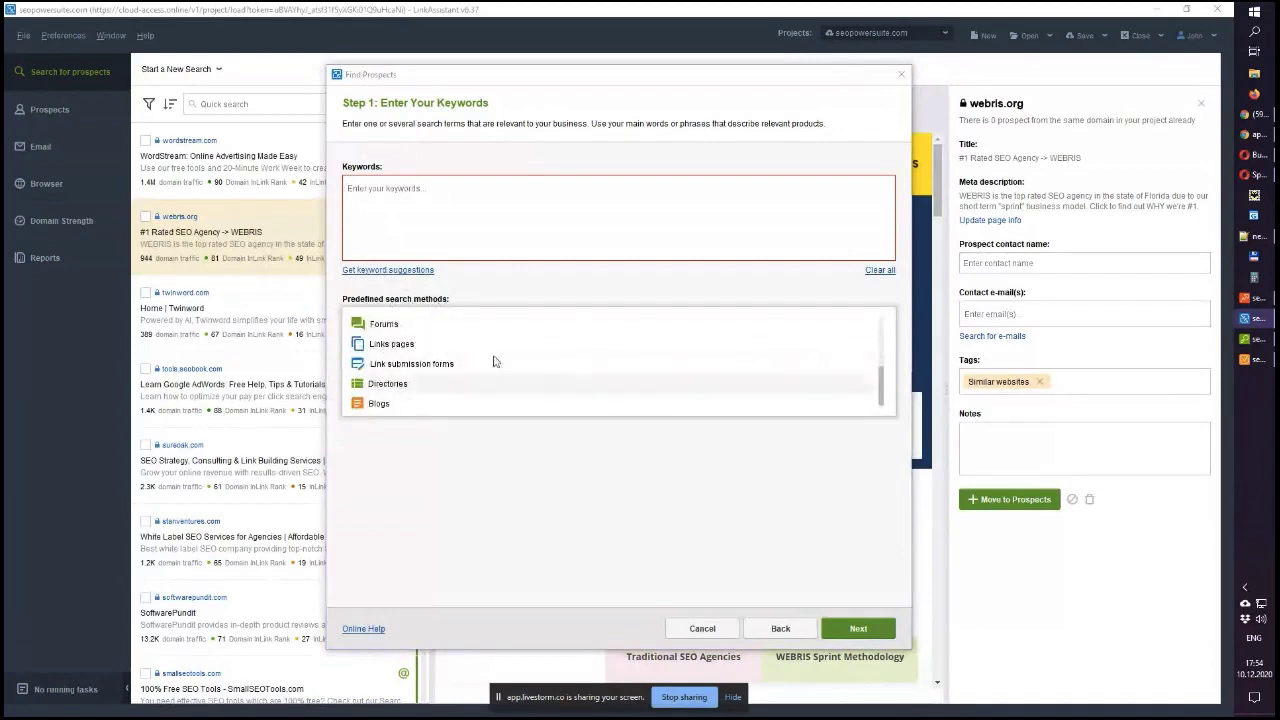
click(500, 520)
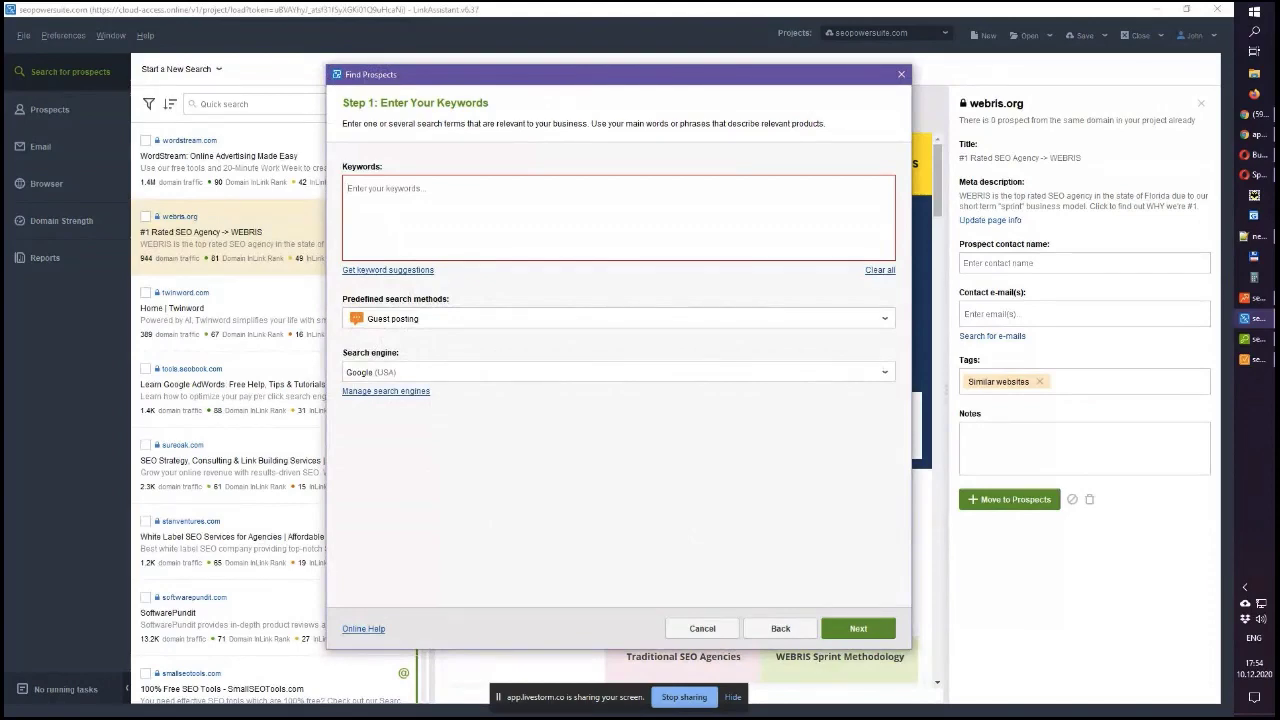
click(901, 74)
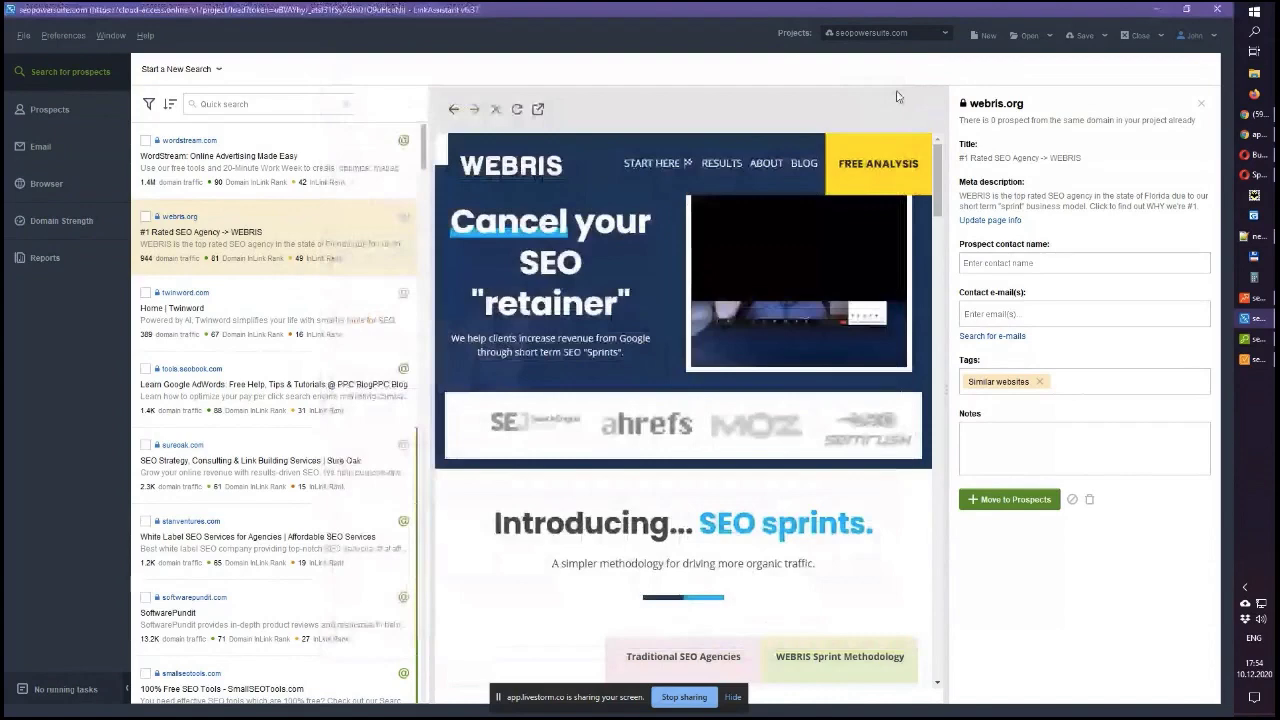
Verify the backlink of the techzog.com/guest-post/ prospect by scanning only the current page, and narrow the Verification Passed column
click(52, 111)
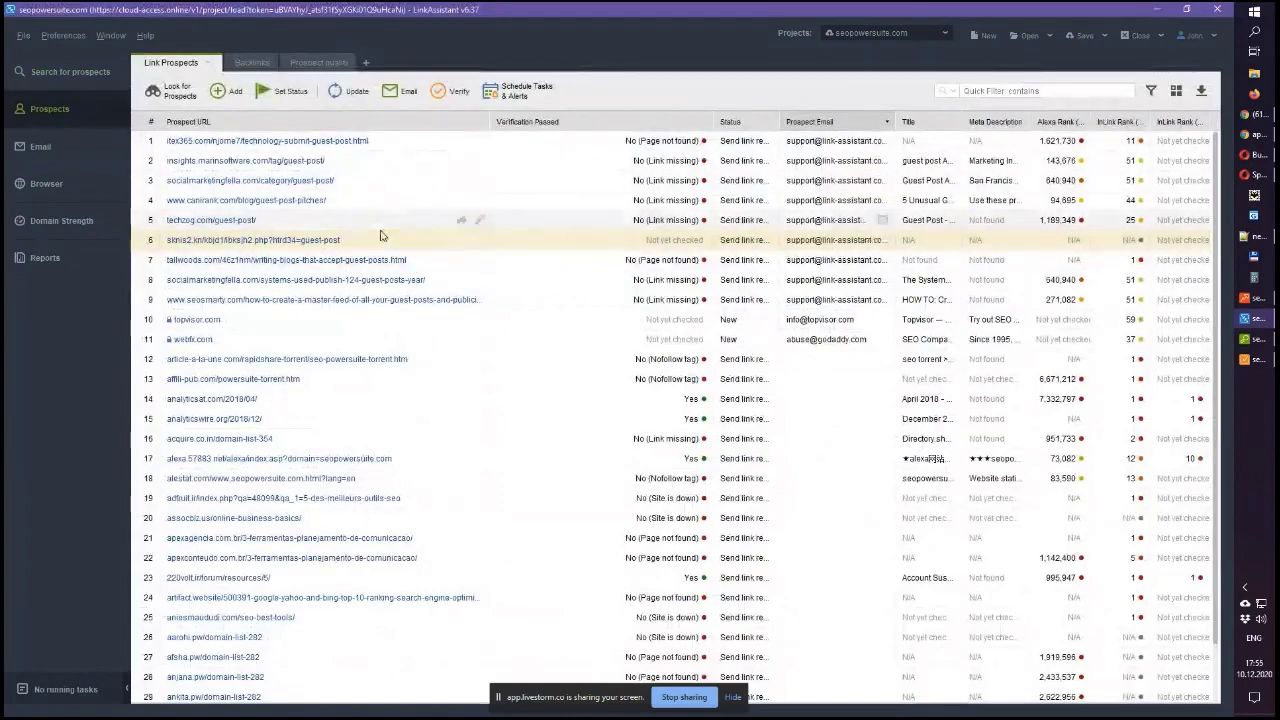
click(309, 219)
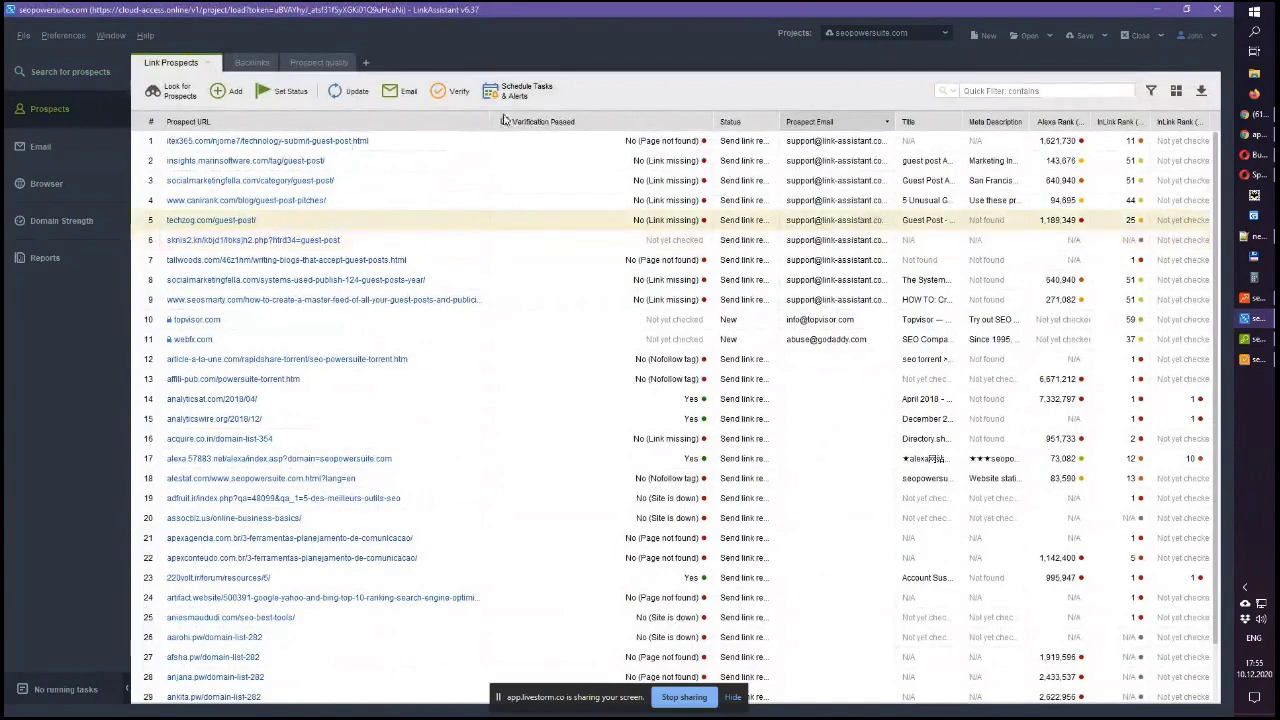
click(456, 93)
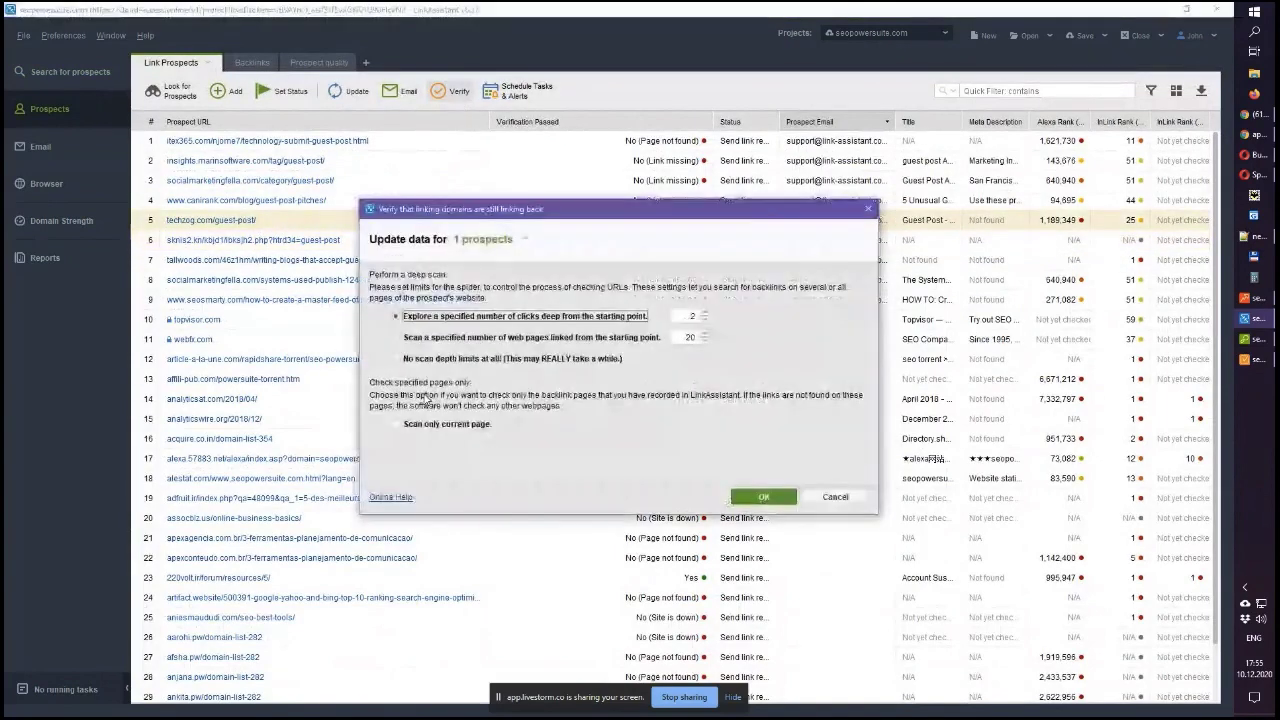
click(435, 423)
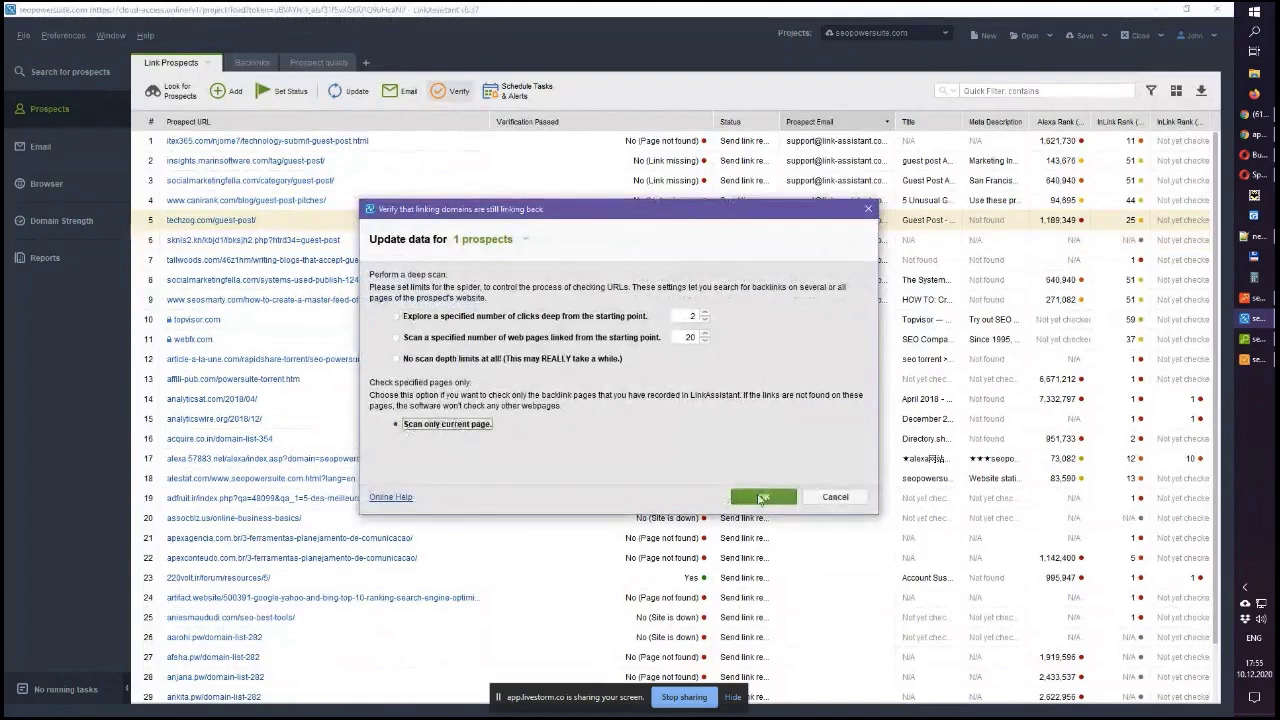
click(763, 497)
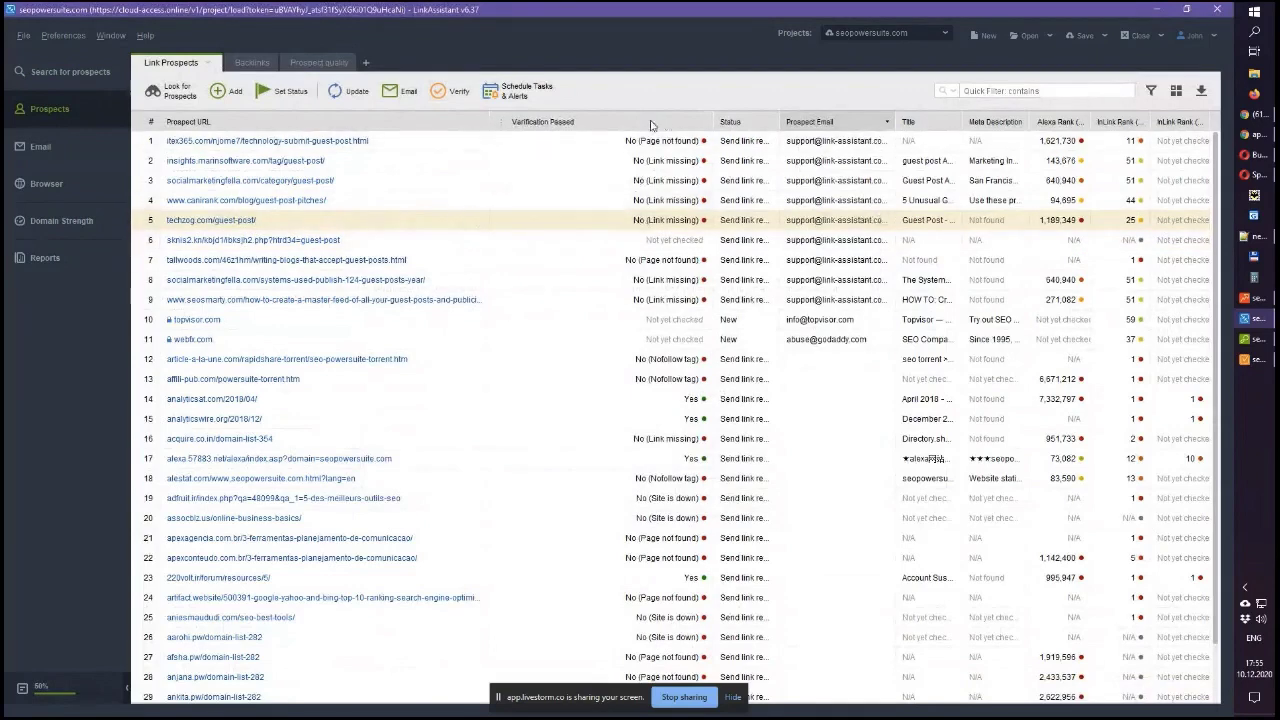
drag(709, 121, 590, 120)
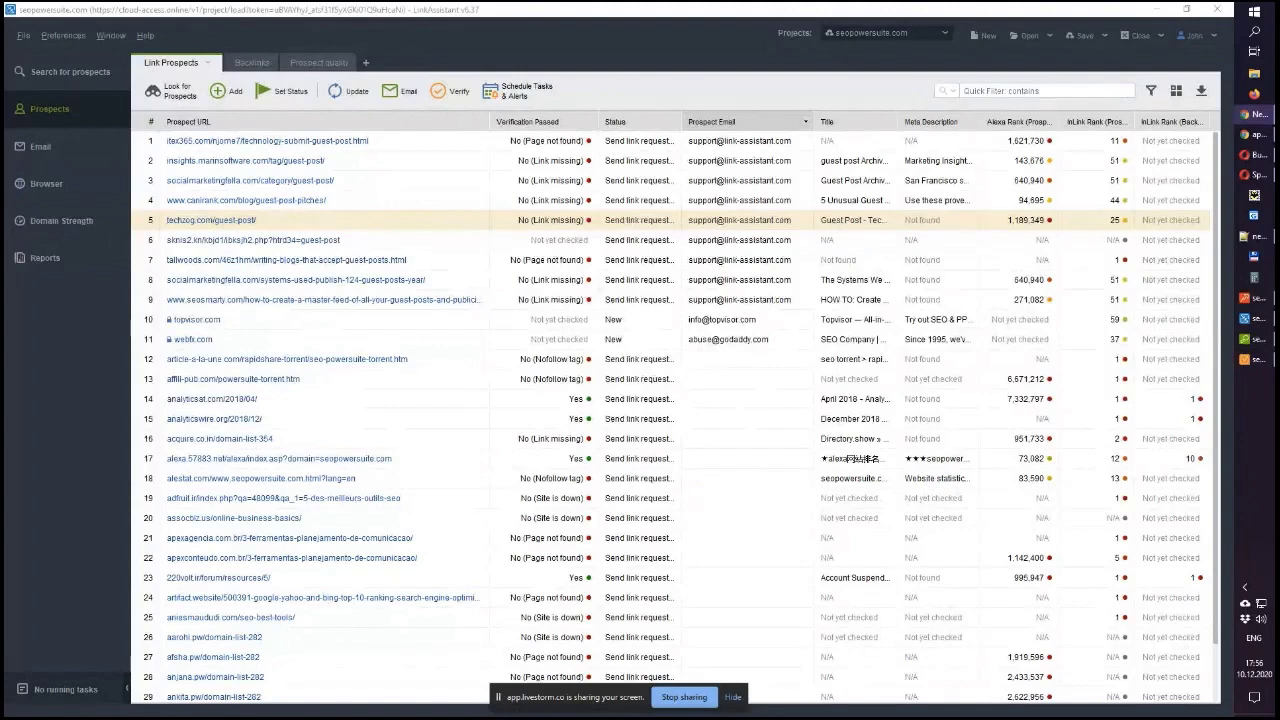
Switch to Rank Tracker and run a Top Pages search for seopowersuite.com across the domain and subdomains
click(1246, 305)
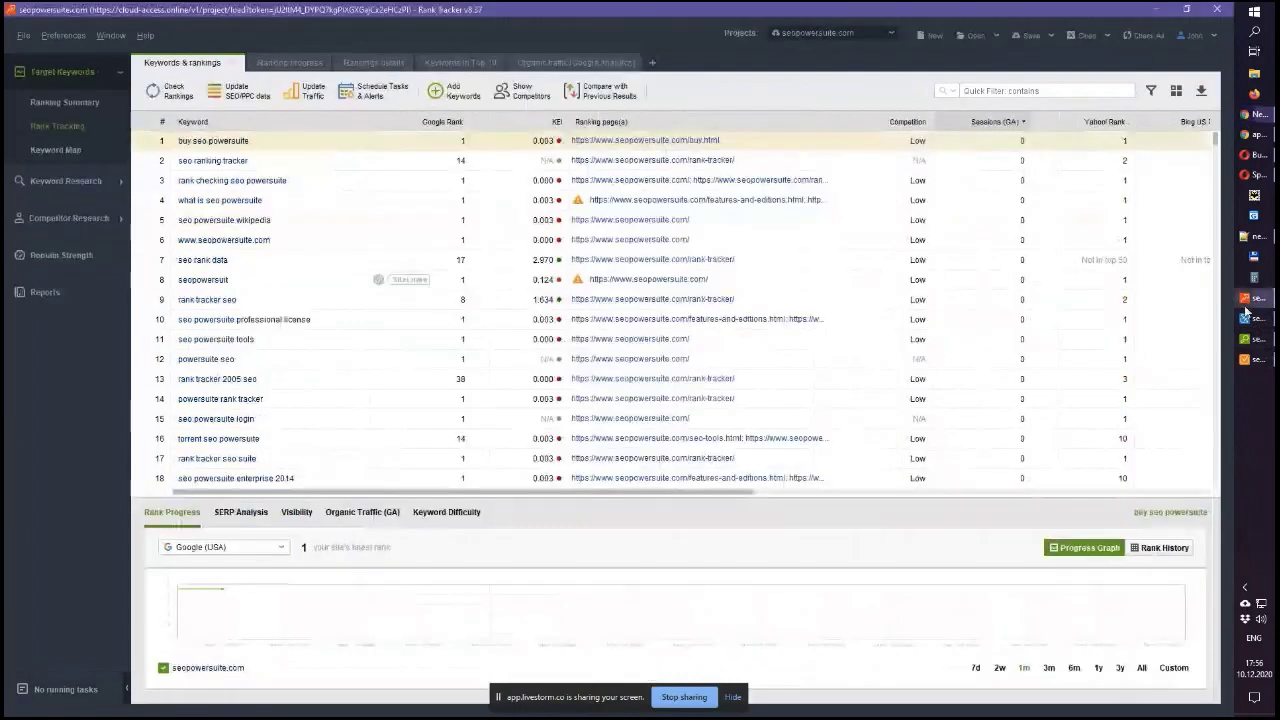
click(92, 225)
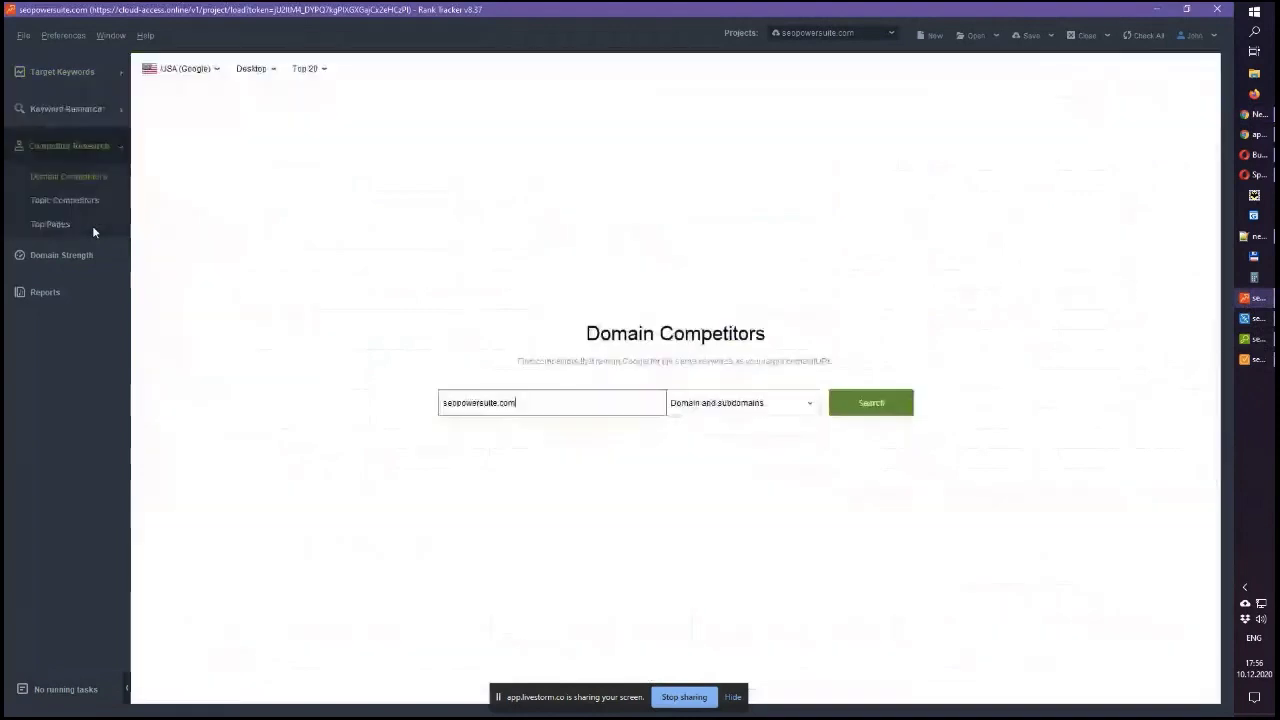
click(80, 224)
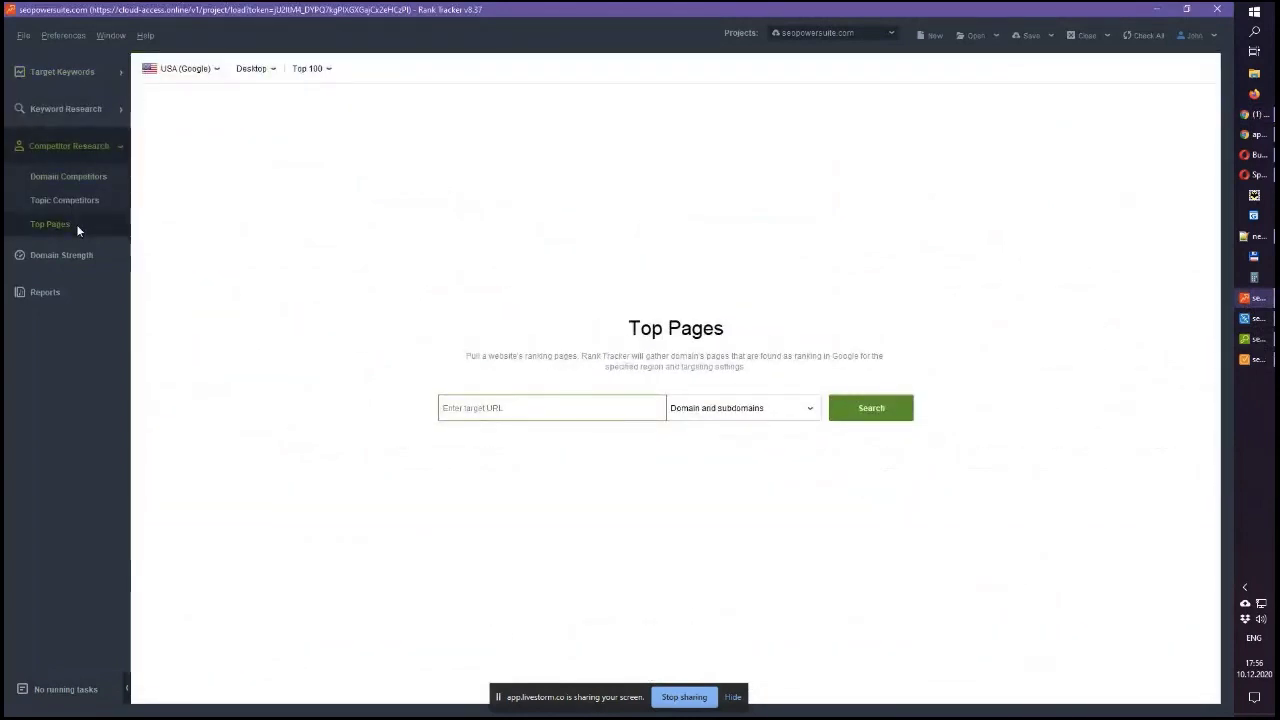
click(533, 413)
text(seopowers)
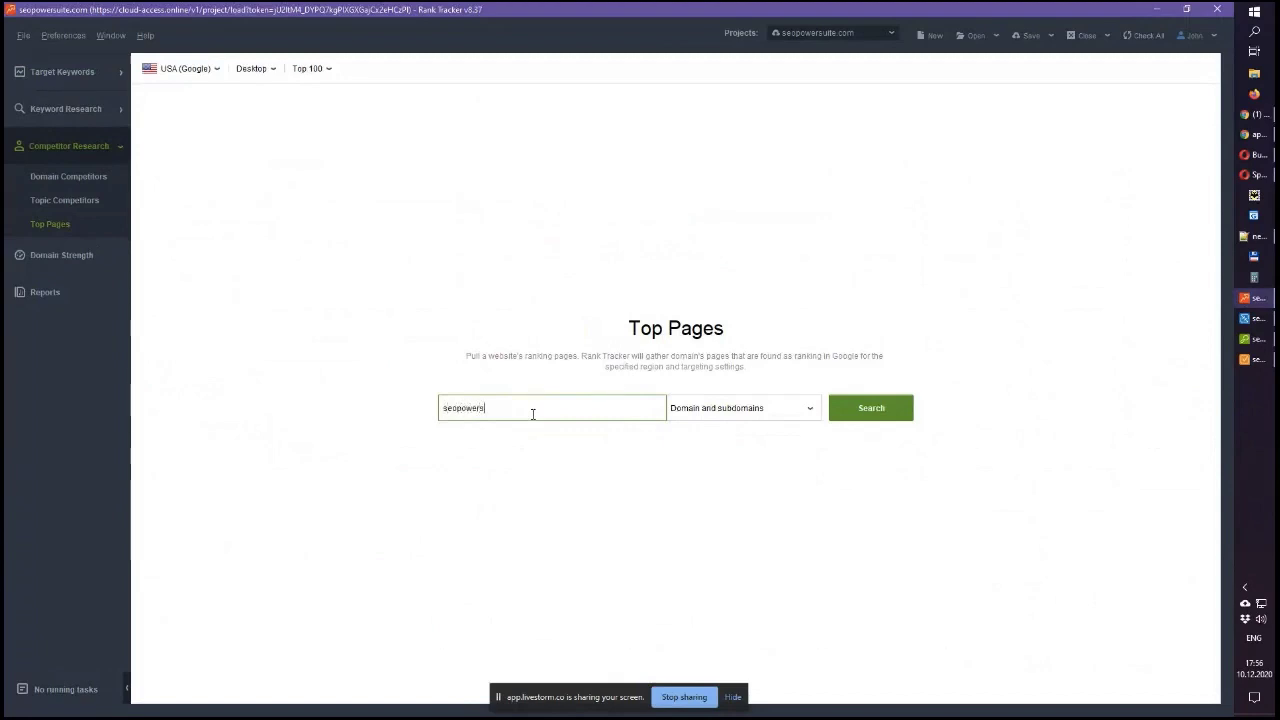
text(uite.com)
click(871, 410)
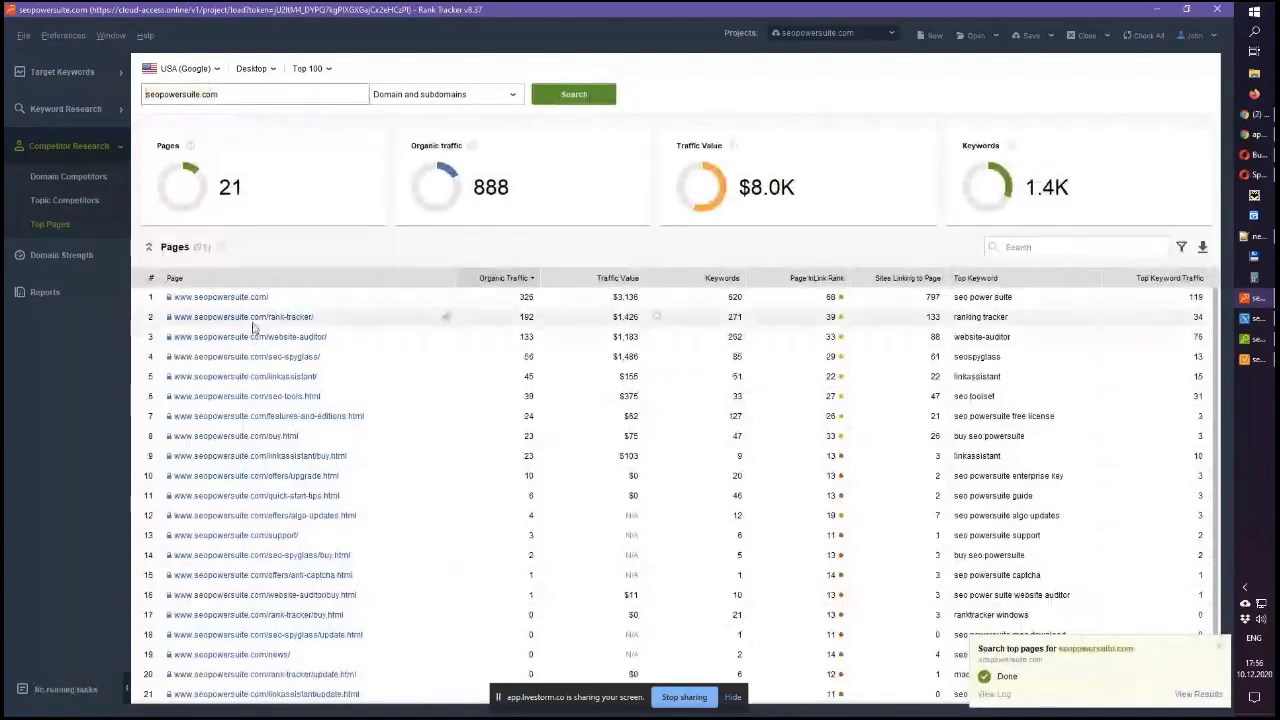
Examine the Top Pages table for seopowersuite.com, including the ranking depth and country options, keeping Top 100 and USA selected
click(326, 70)
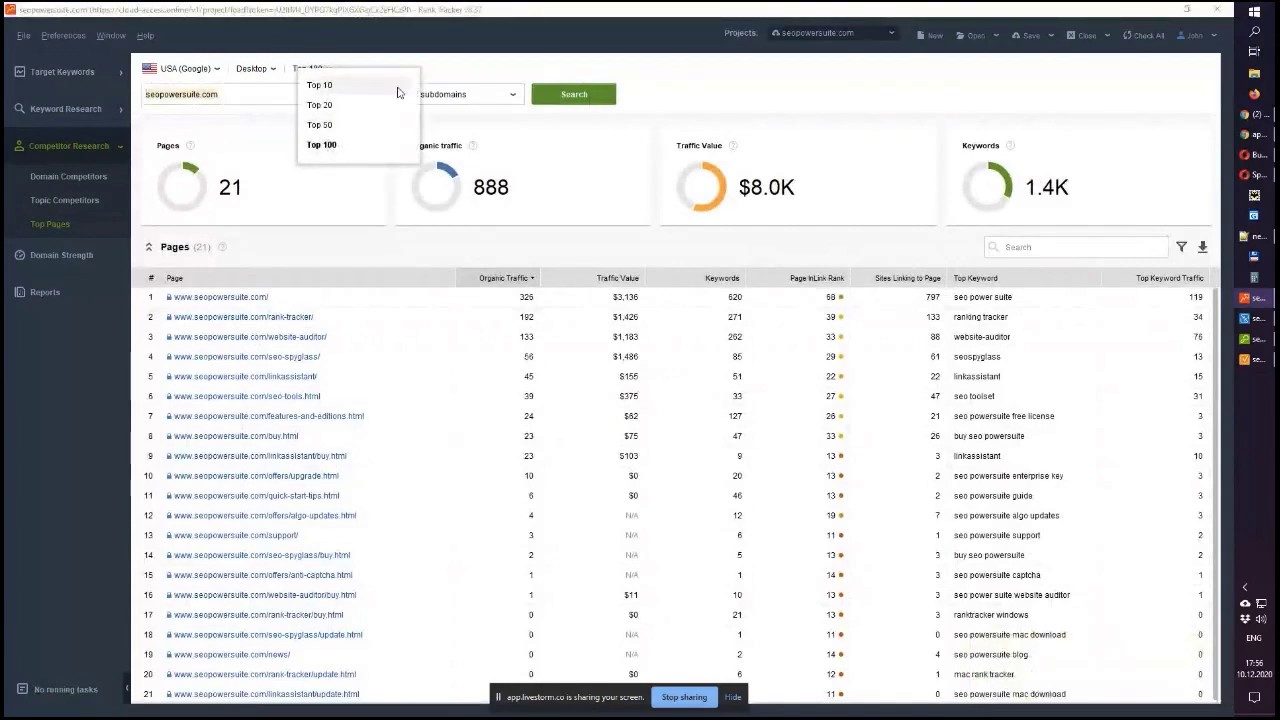
click(431, 64)
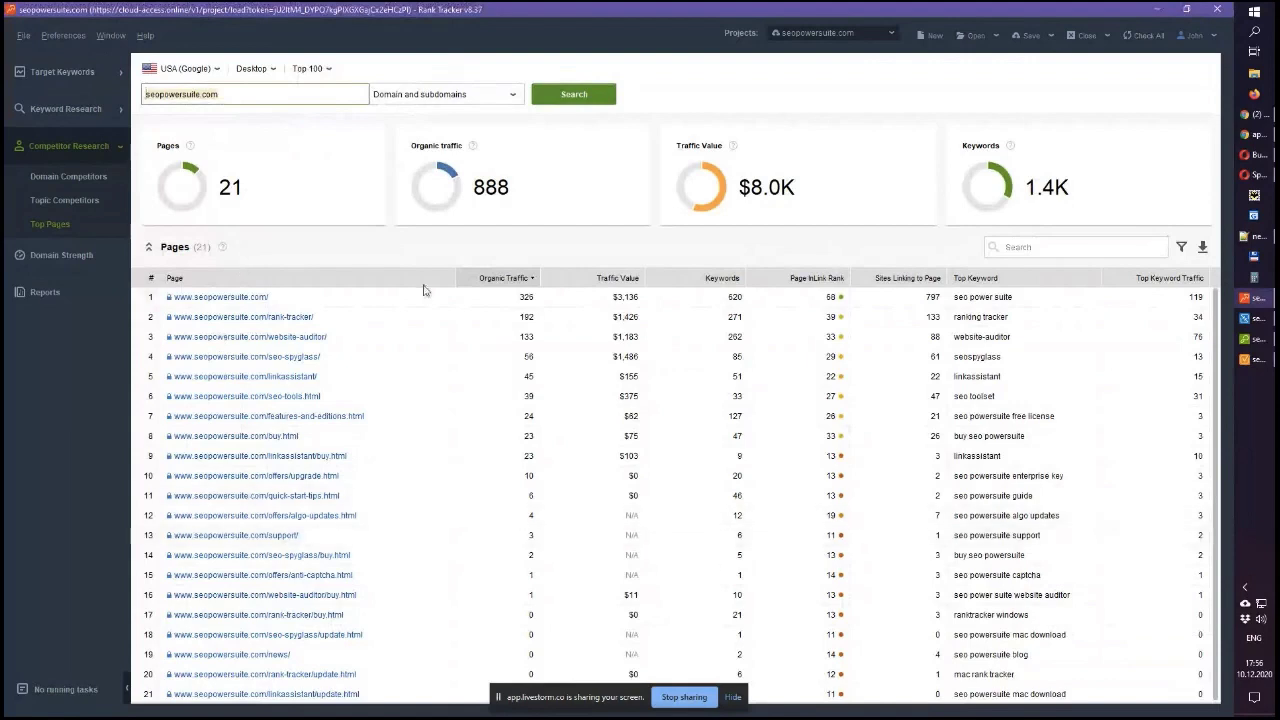
scroll(217, 307, down, 1)
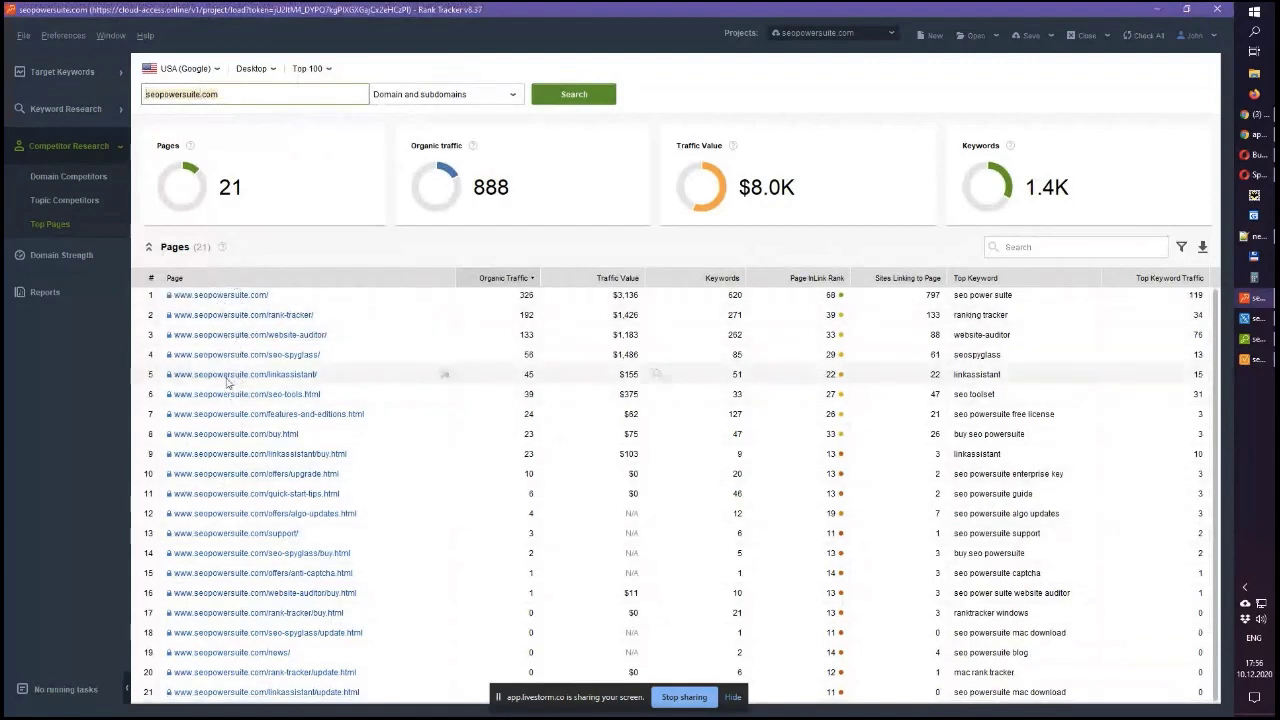
click(213, 71)
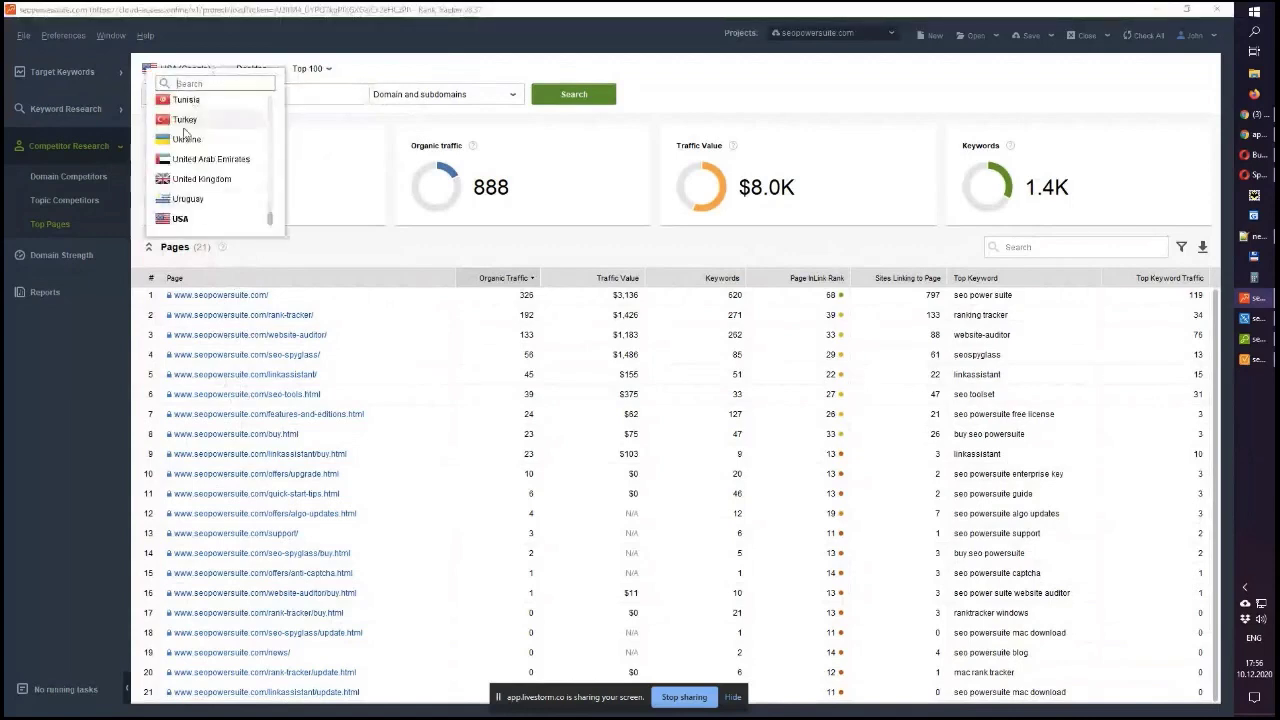
click(339, 72)
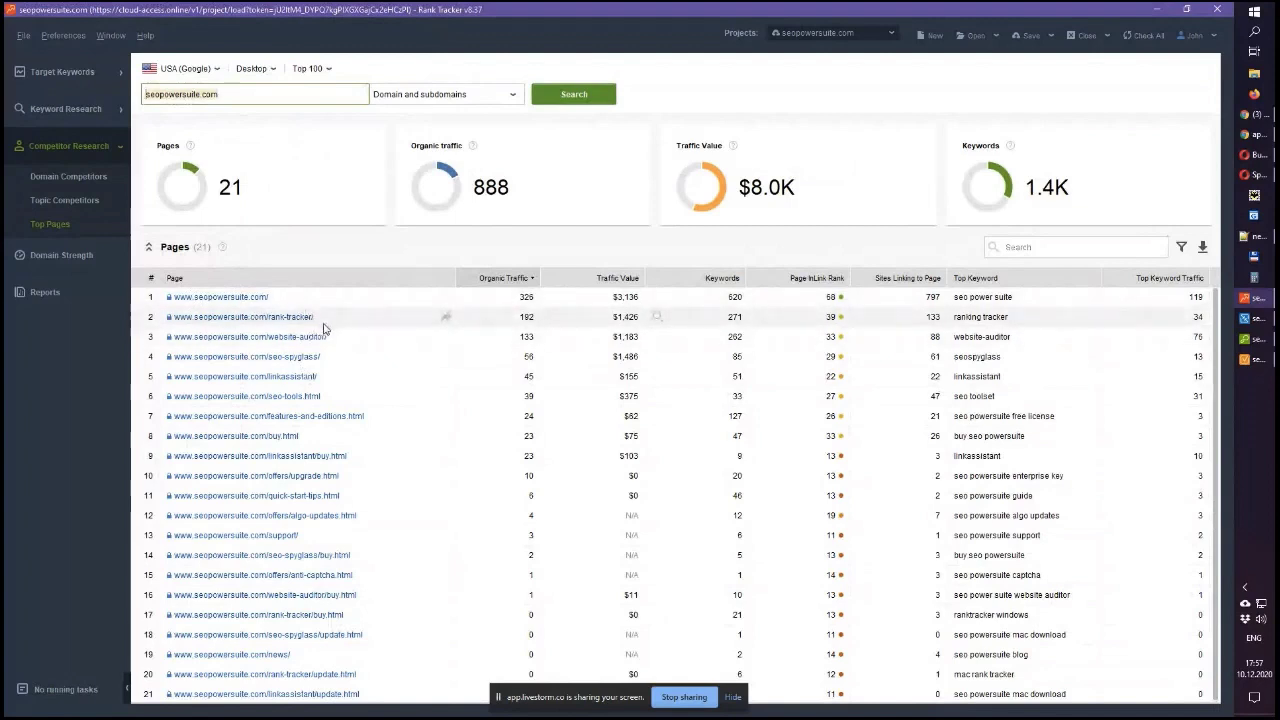
click(222, 94)
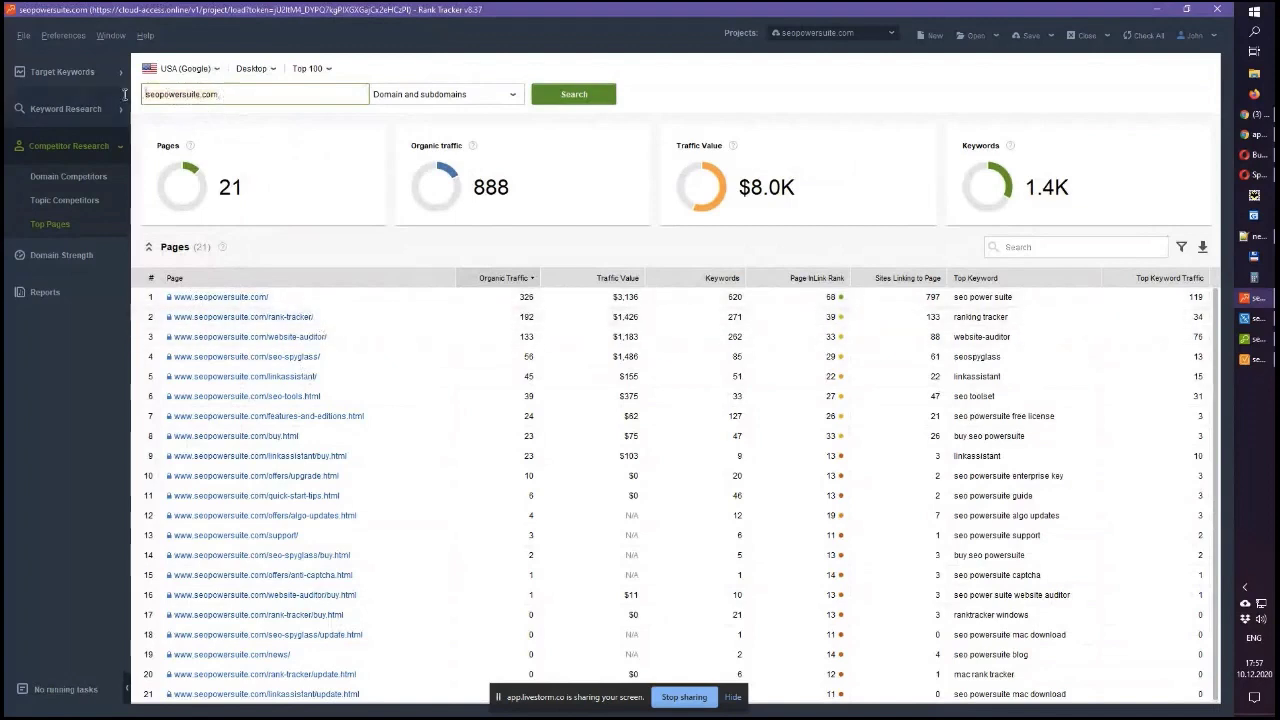
click(193, 94)
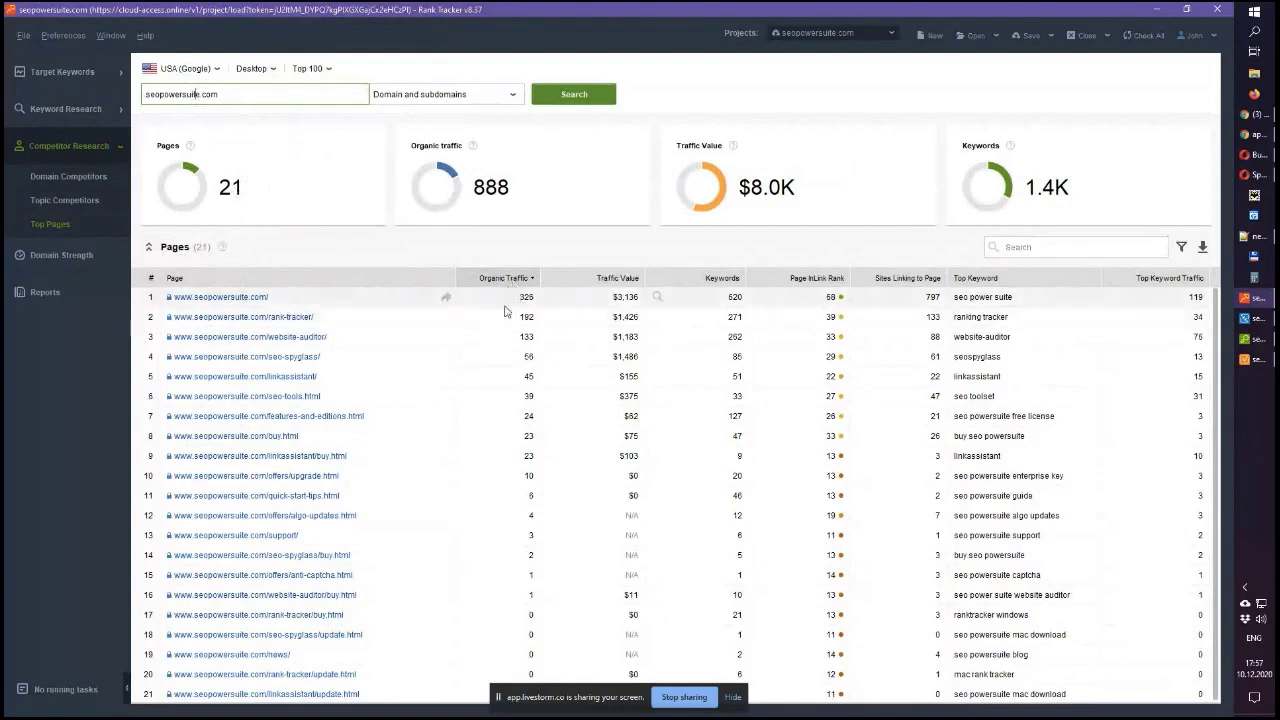
click(337, 315)
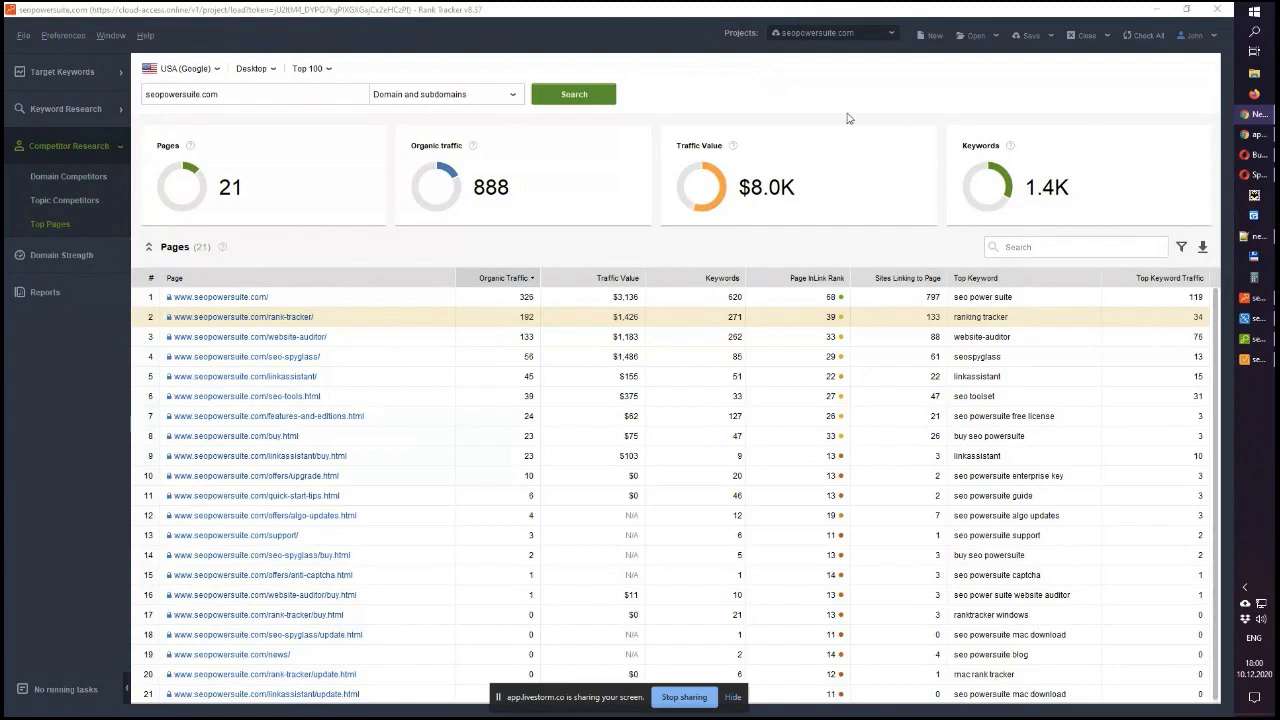
click(839, 77)
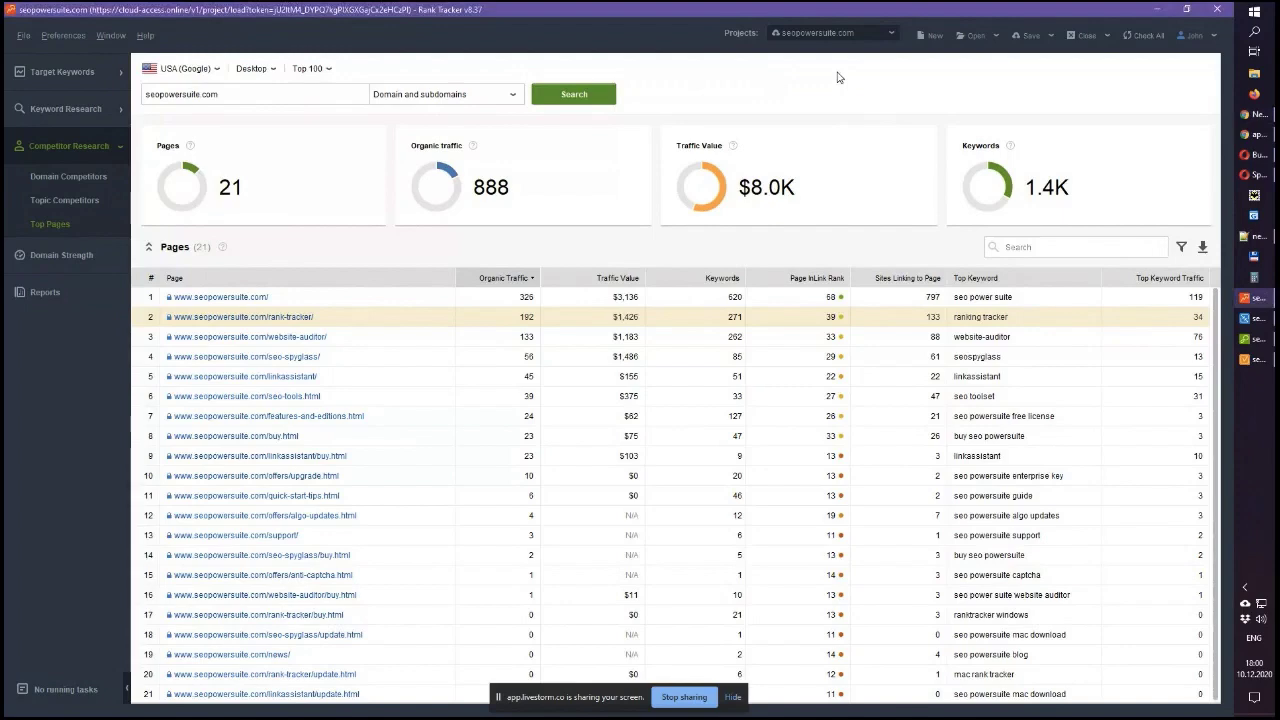
Return to LinkAssistant and open the list of found prospects
click(1243, 318)
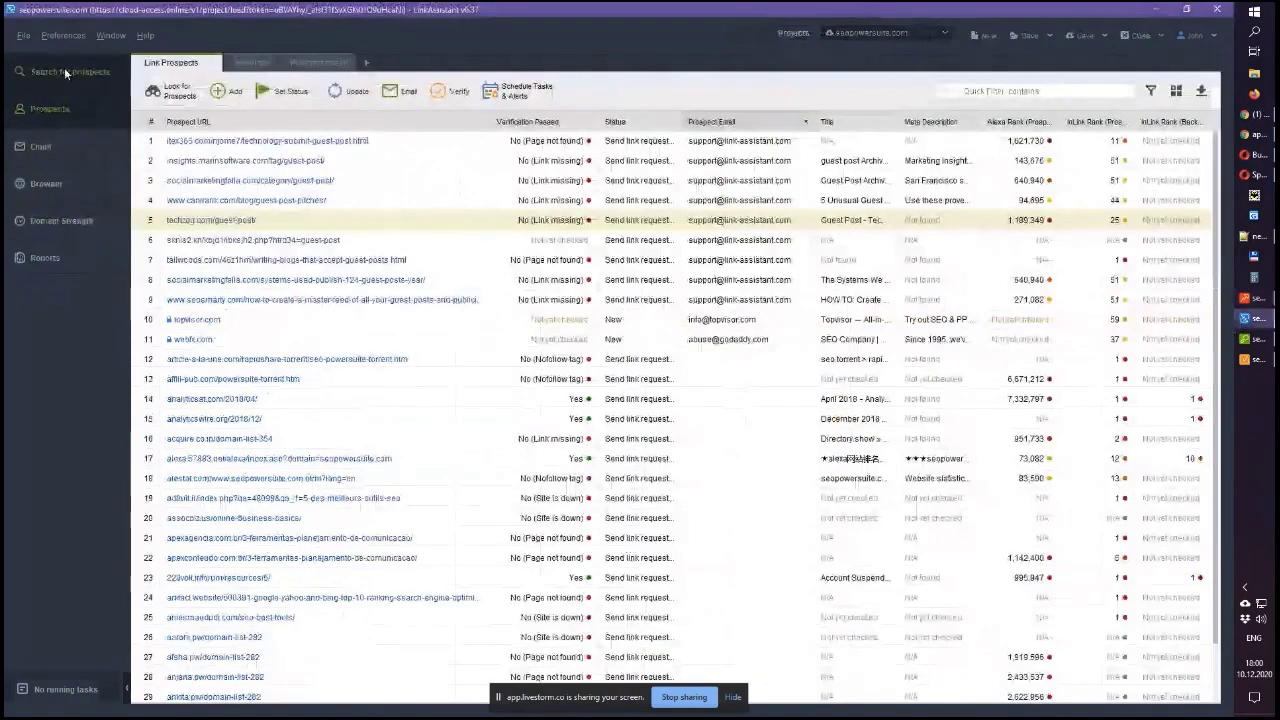
click(64, 70)
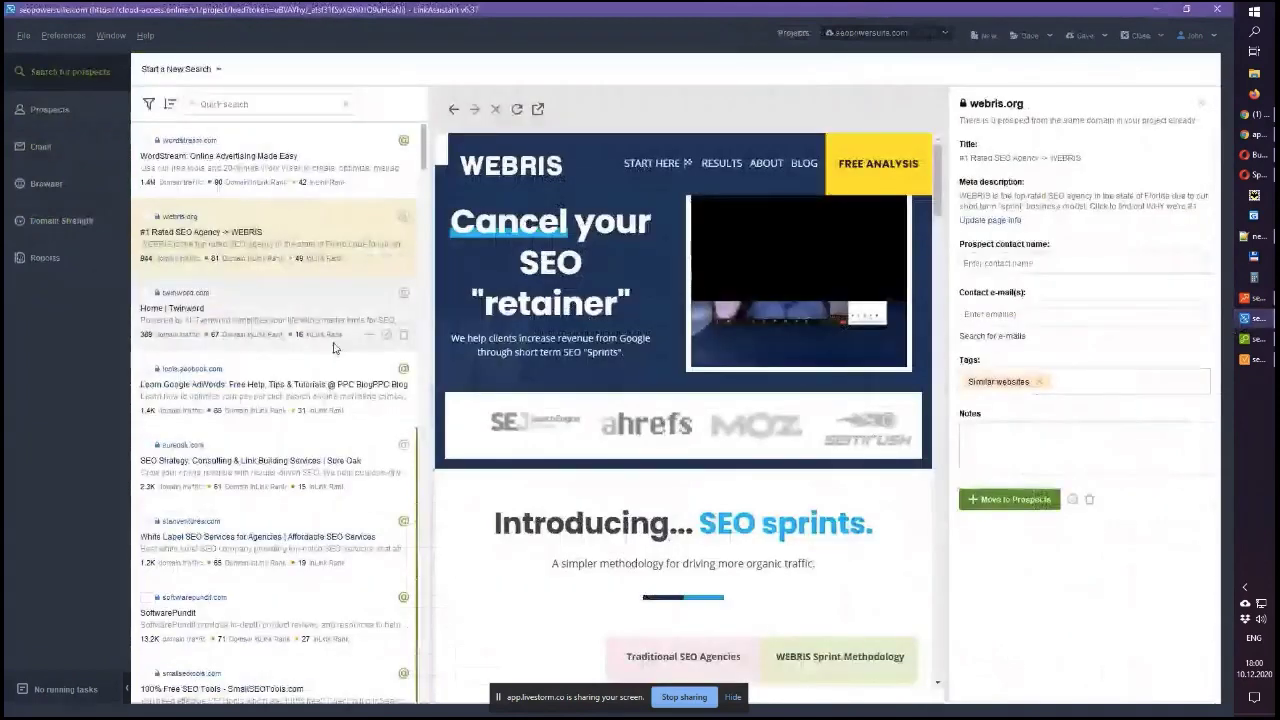